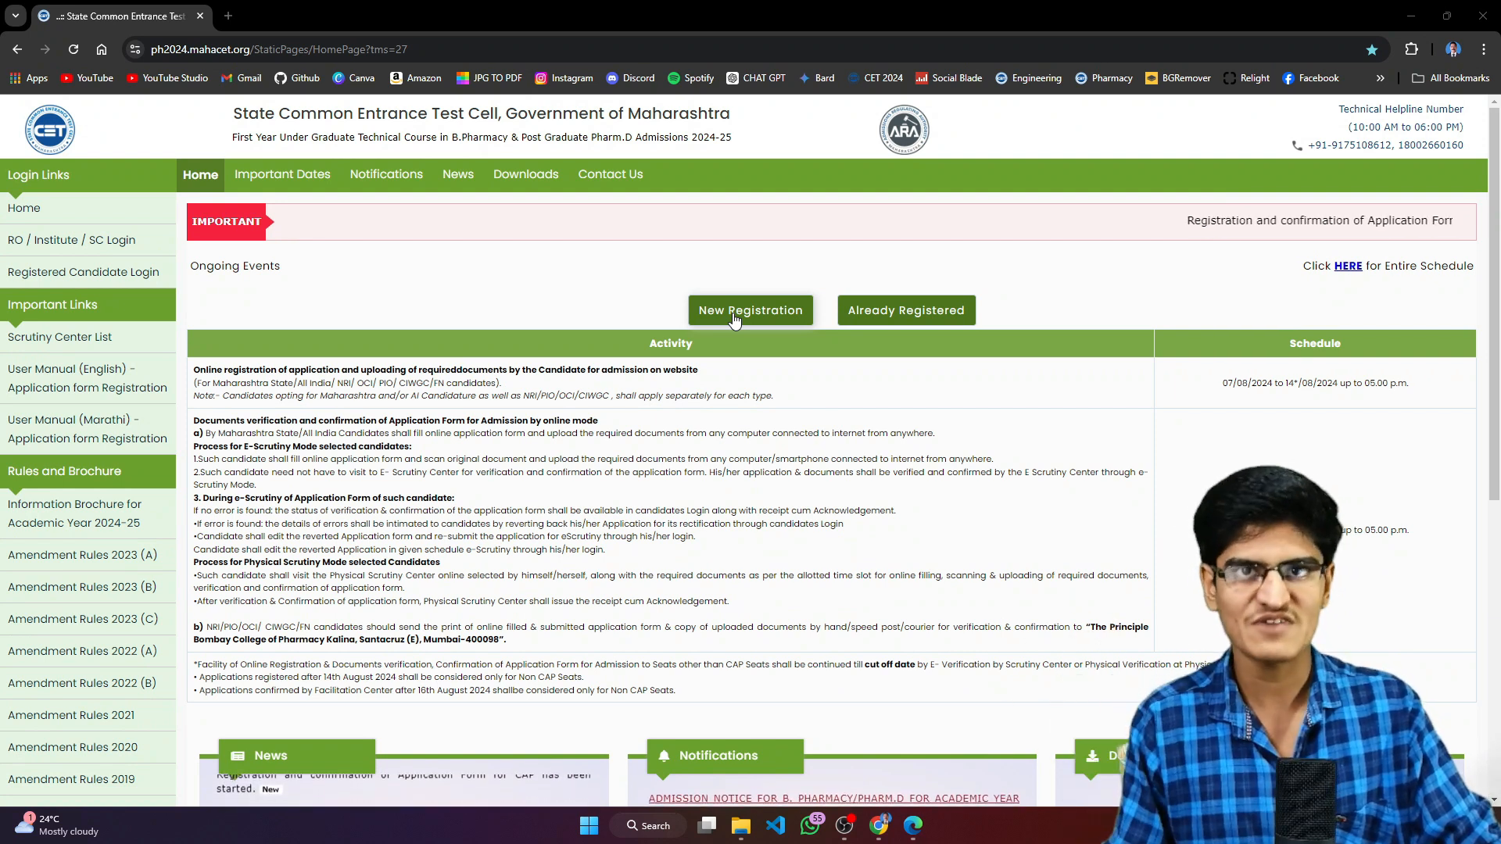
Step: Start a new registration, answer Yes for MHT-CET 2024, and locate the application number, roll number and DOB fields
{"action": "left_click", "coordinate": [729, 320]}
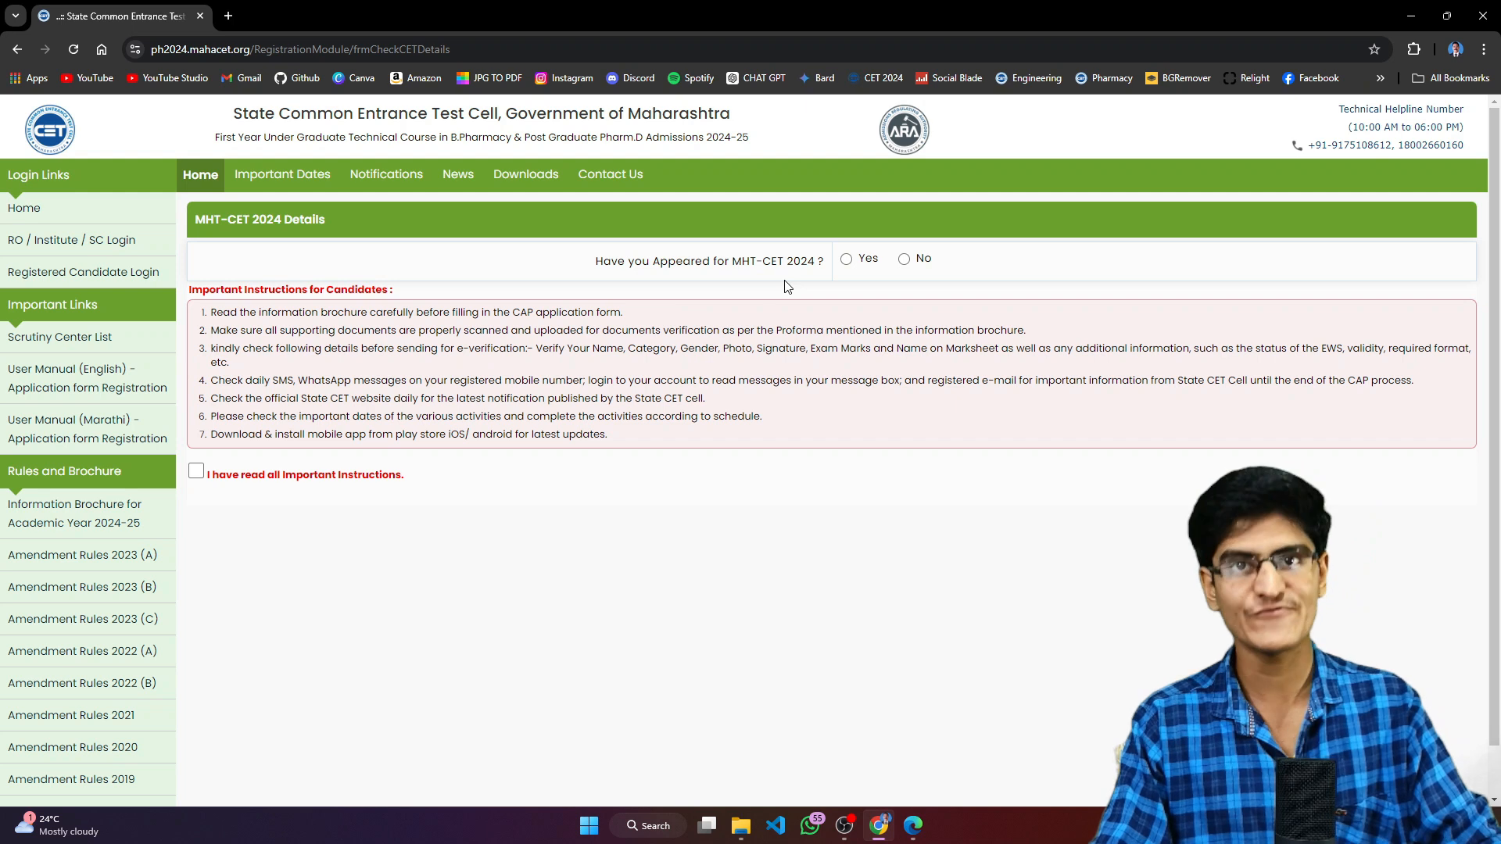
{"action": "left_click", "coordinate": [846, 260]}
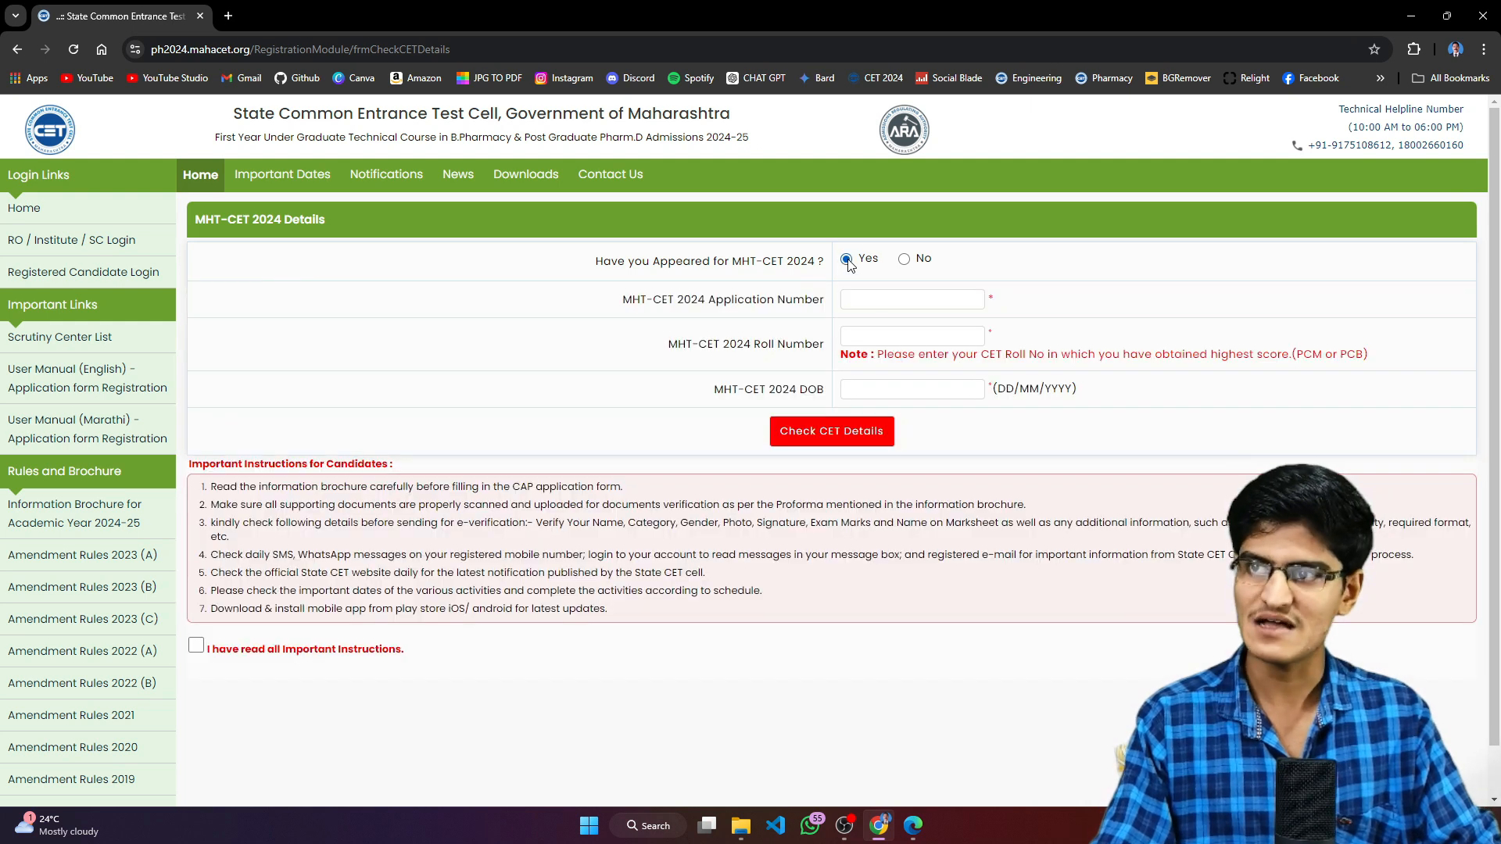
{"action": "left_click_drag", "start_coordinate": [730, 297], "coordinate": [804, 346]}
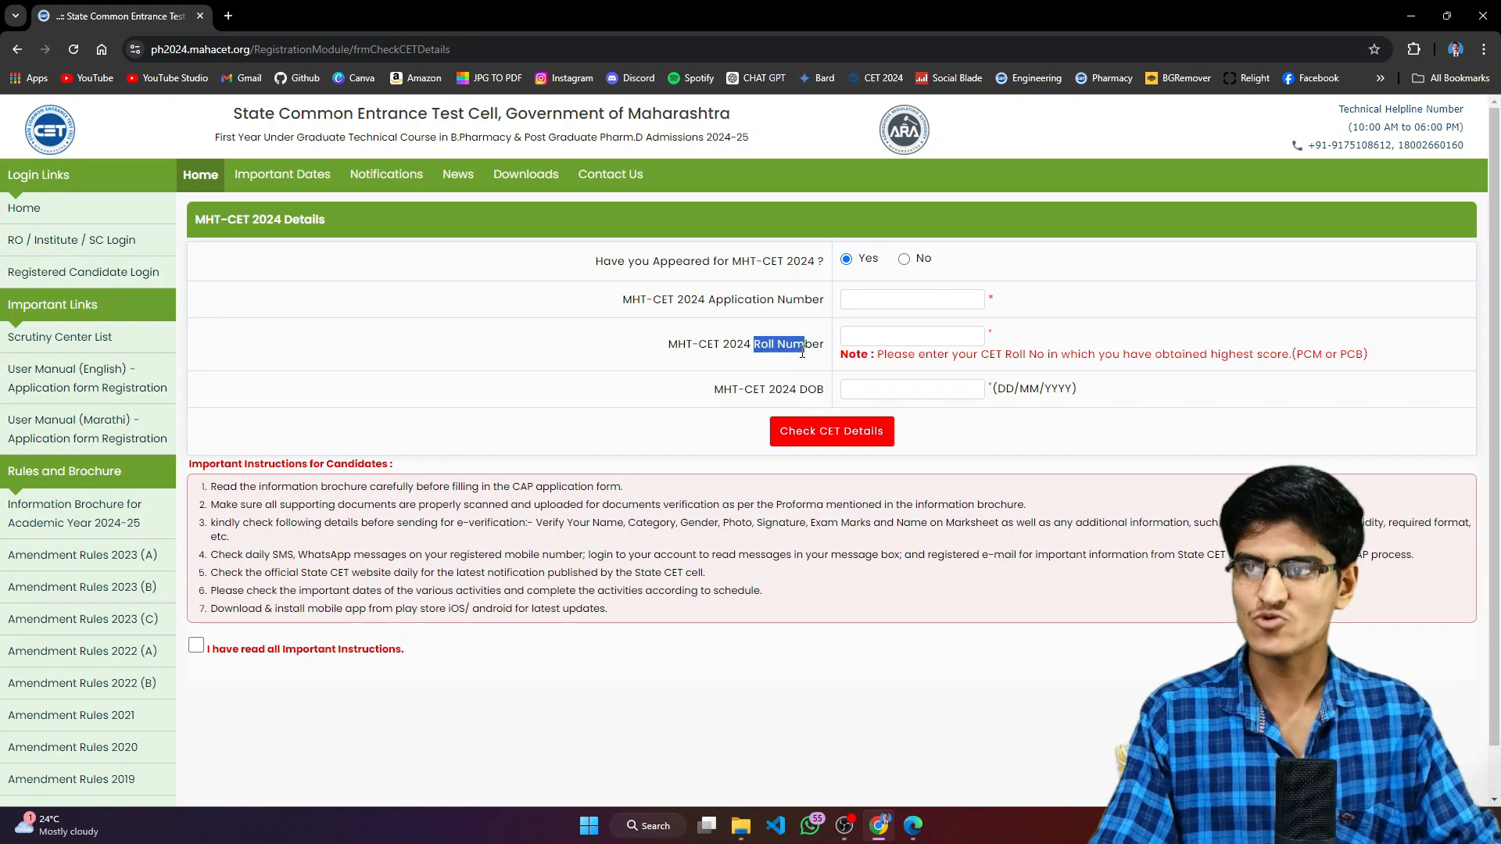
{"action": "left_click_drag", "start_coordinate": [741, 387], "coordinate": [827, 404]}
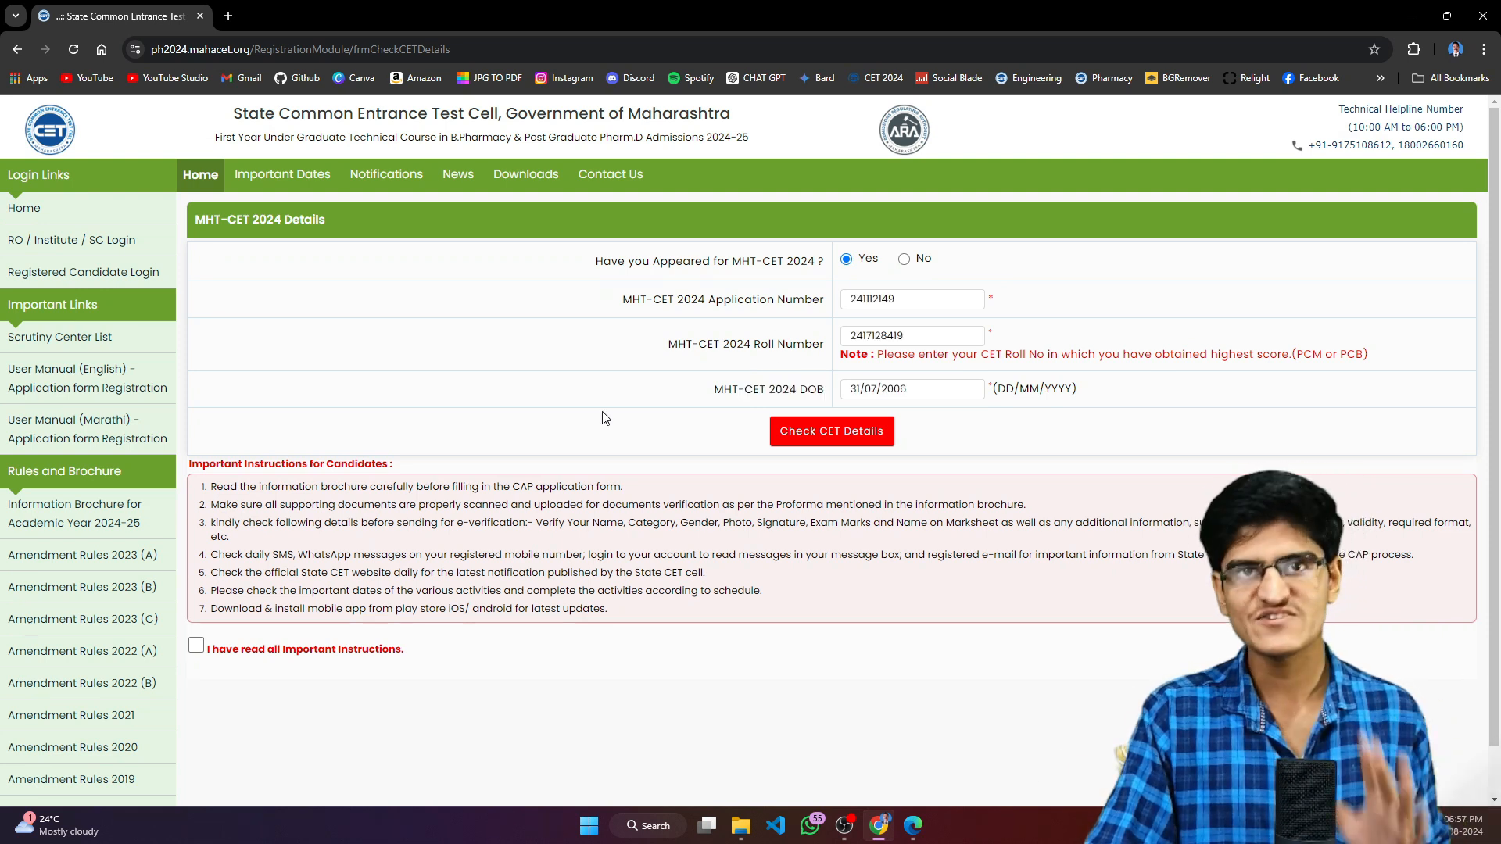
Step: Fetch the MHT-CET 2024 percentile scores (Total PCM 27.4155342) and acknowledge the important instructions
{"action": "left_click", "coordinate": [833, 443]}
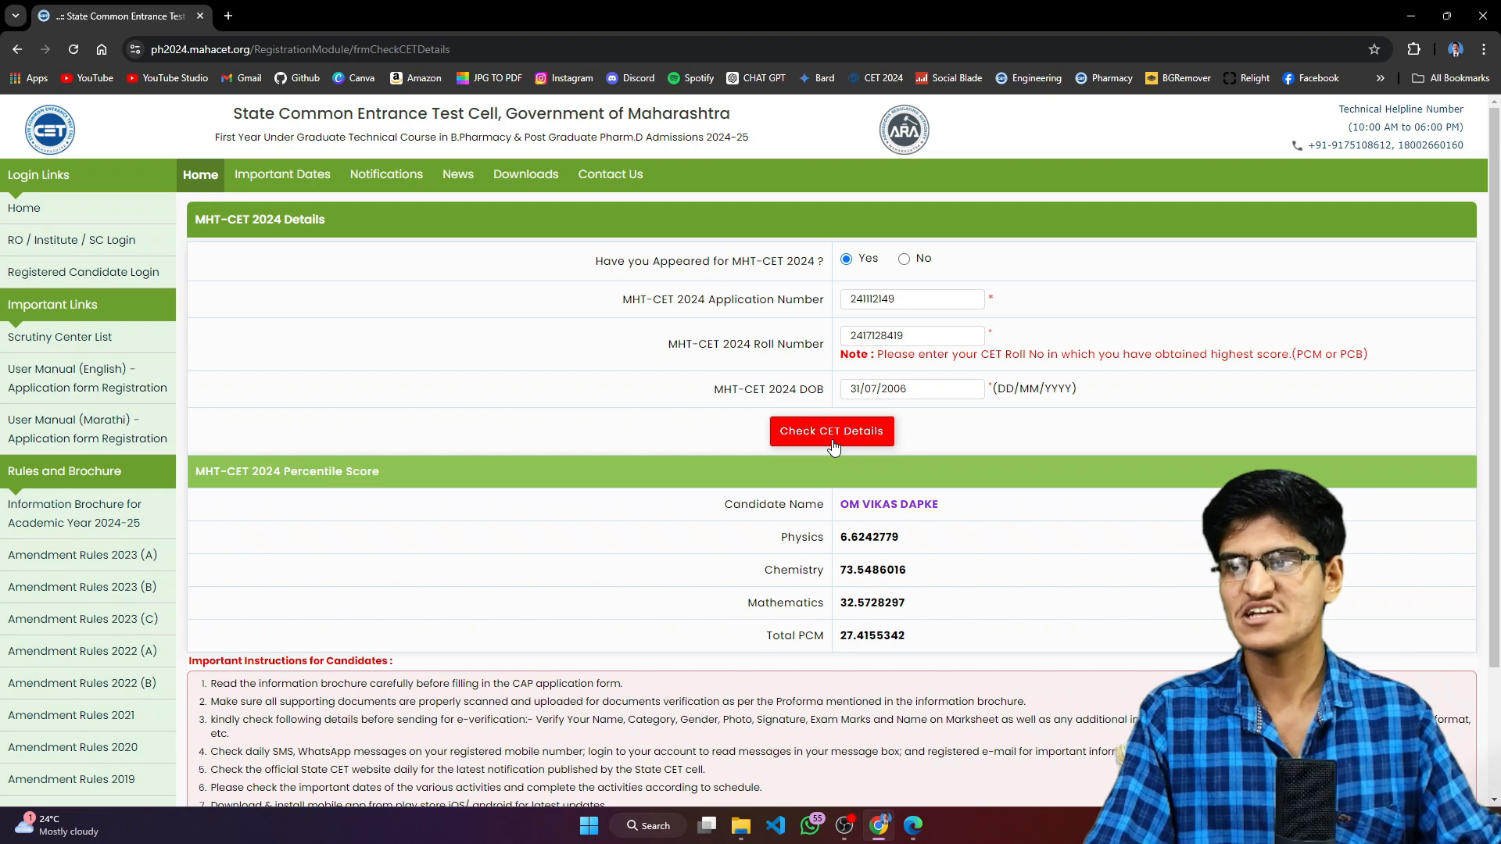
{"action": "scroll", "coordinate": [834, 447], "scroll_direction": "down", "scroll_amount": 2}
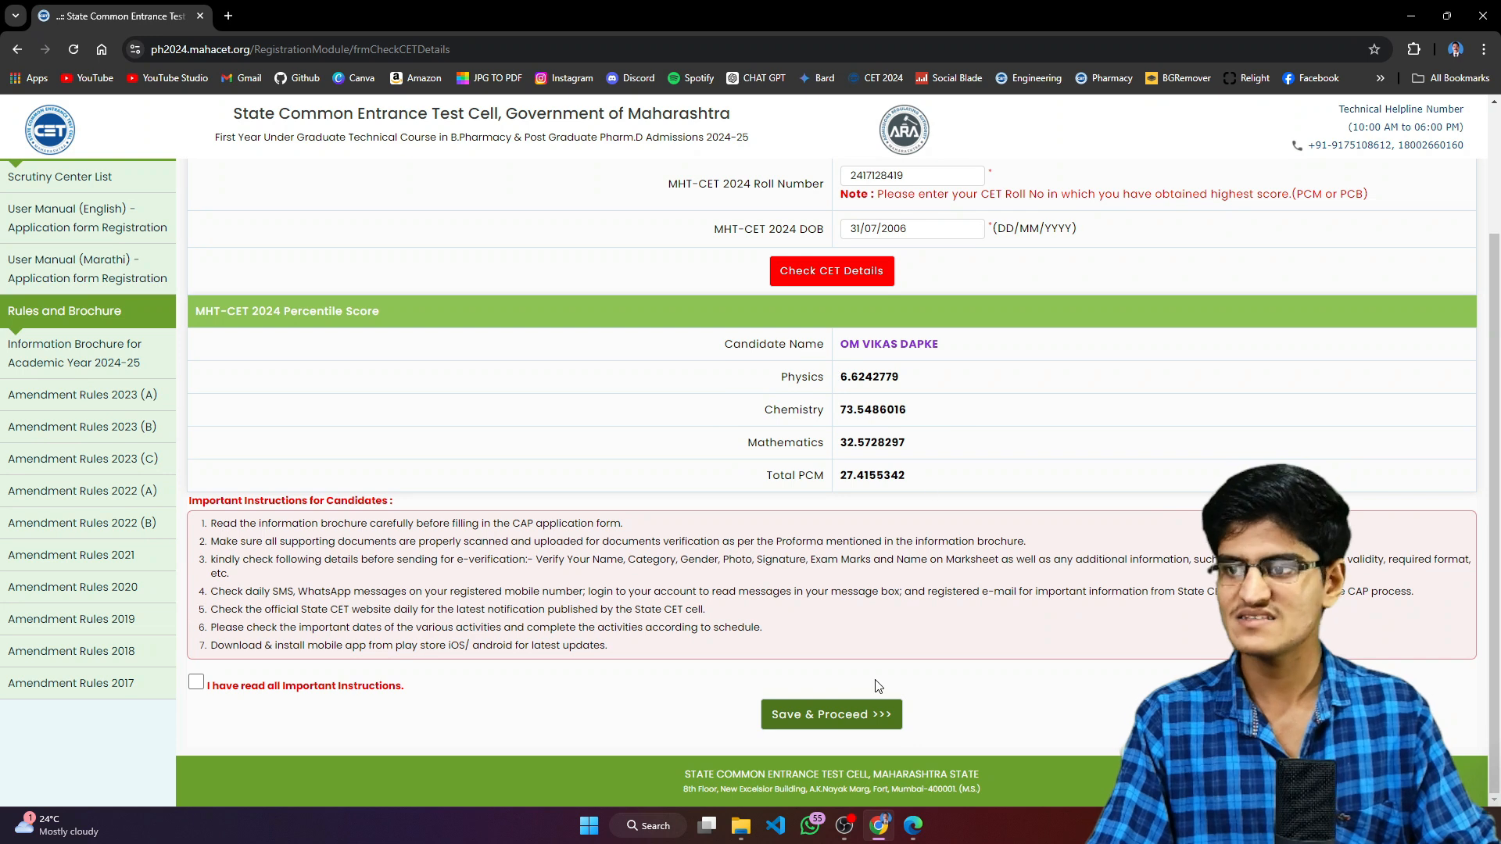
{"action": "left_click_drag", "start_coordinate": [209, 523], "coordinate": [634, 667]}
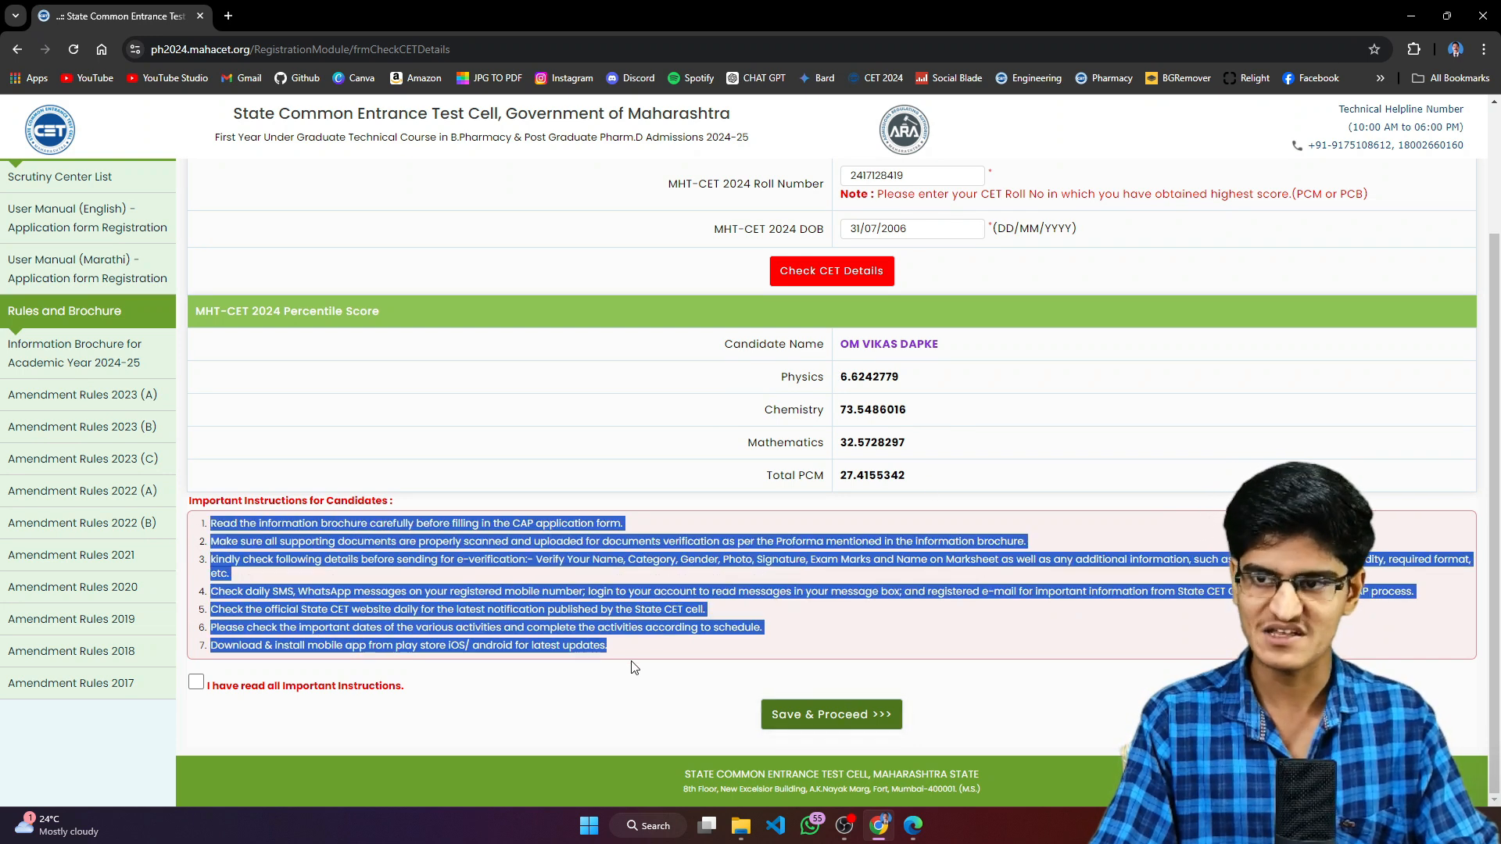
{"action": "left_click", "coordinate": [211, 711]}
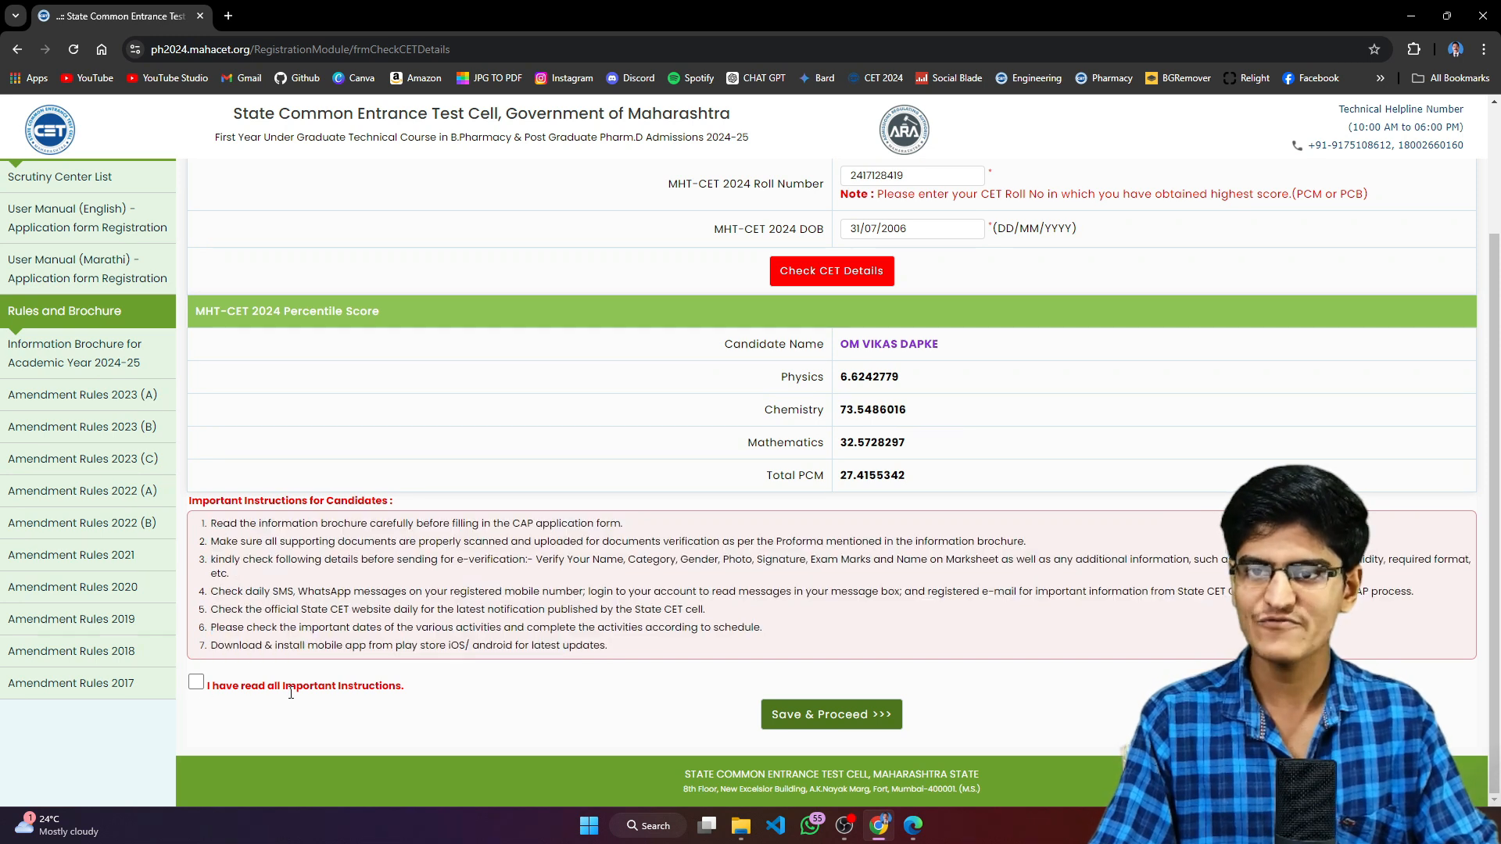
{"action": "left_click", "coordinate": [196, 683]}
Step: Save the CET details and proceed to the Registration Details form
{"action": "left_click", "coordinate": [809, 716]}
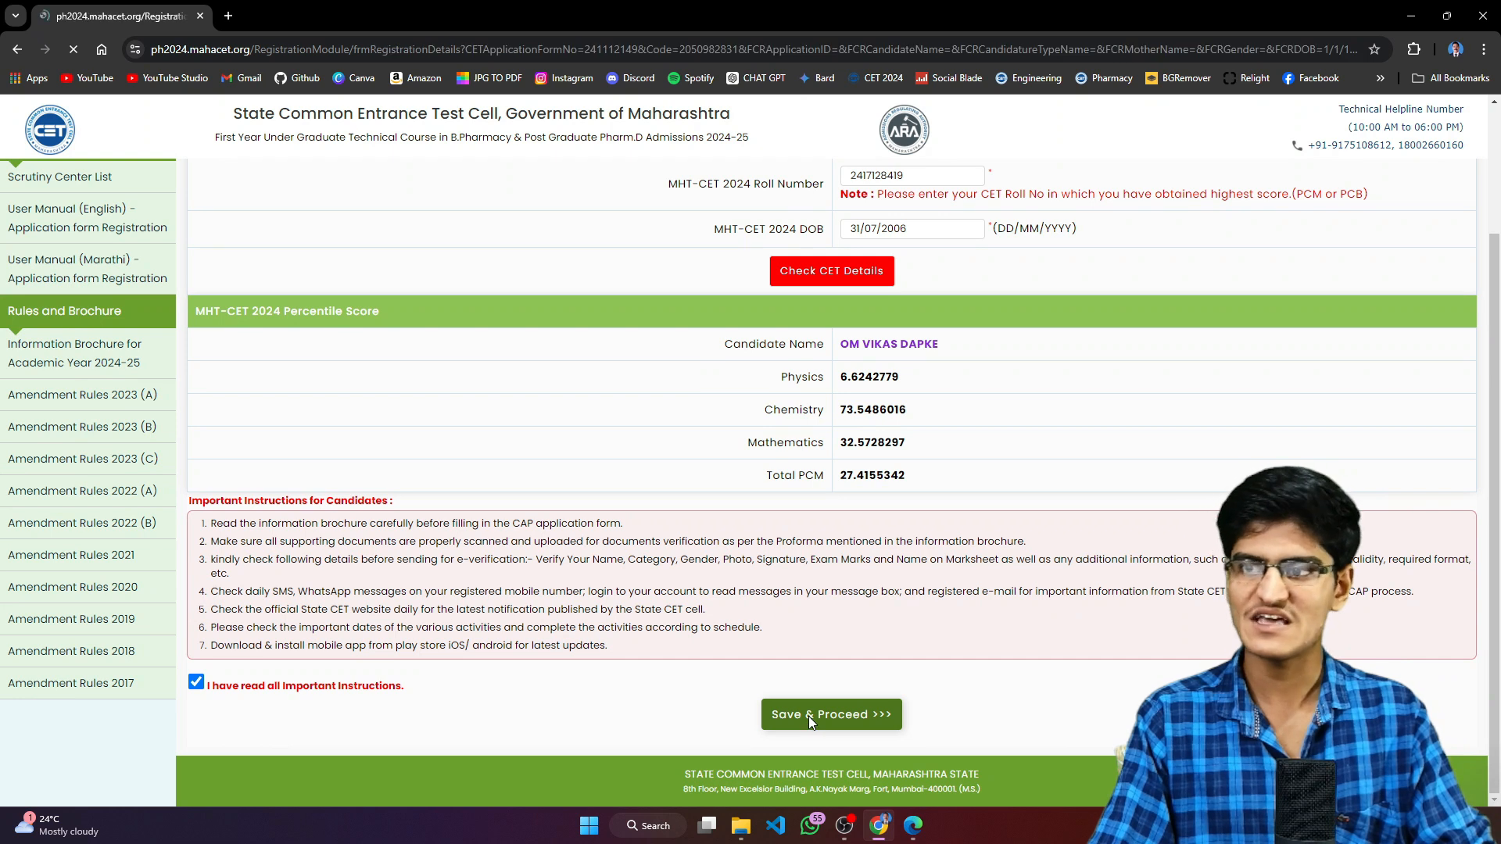
{"action": "scroll", "coordinate": [811, 724], "scroll_direction": "down", "scroll_amount": 8}
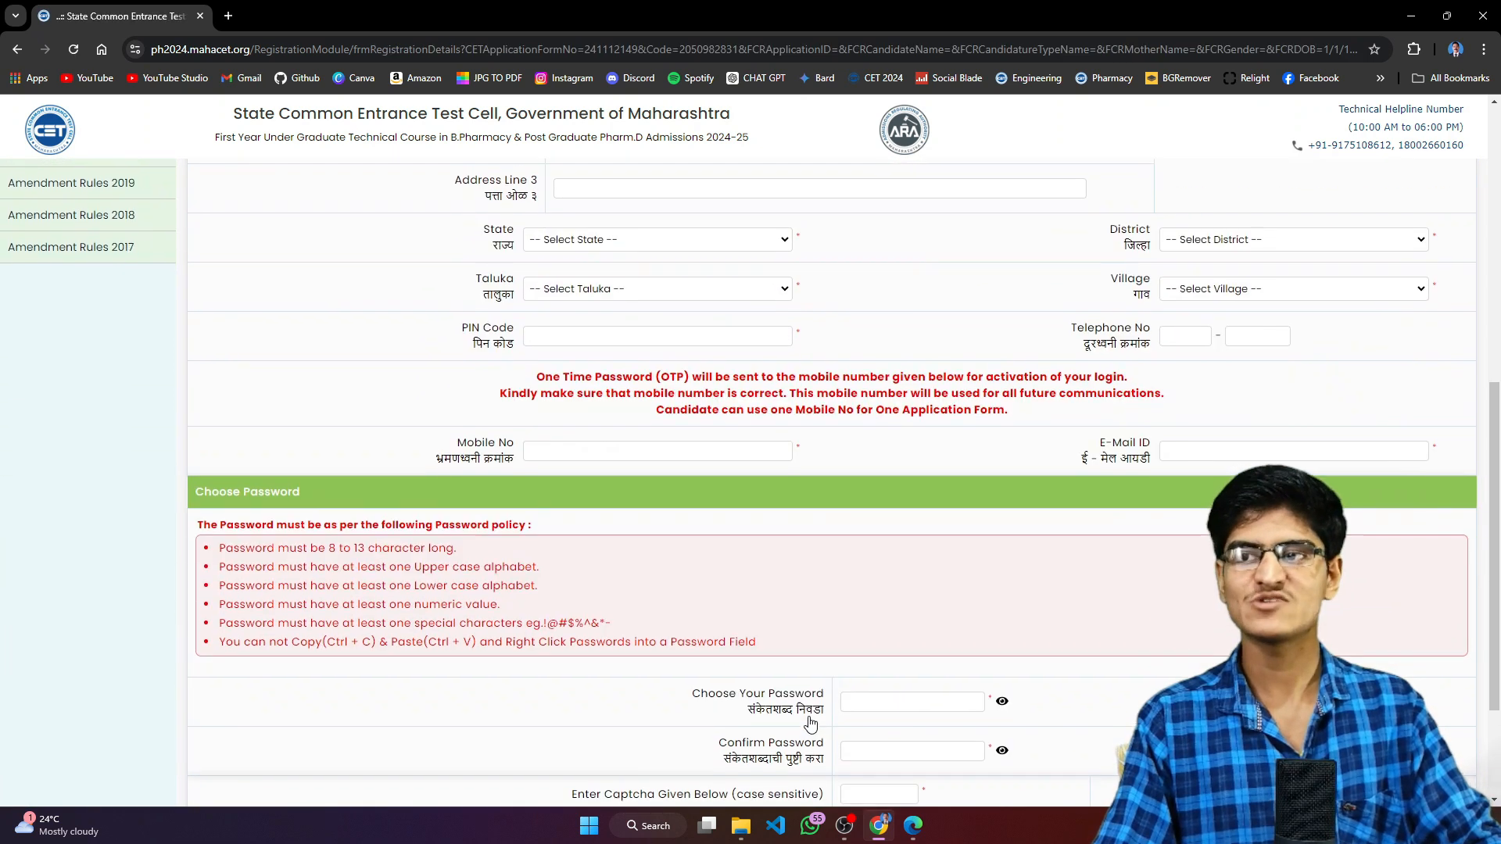
{"action": "scroll", "coordinate": [810, 724], "scroll_direction": "up", "scroll_amount": 3}
{"action": "scroll", "coordinate": [811, 724], "scroll_direction": "up", "scroll_amount": 4}
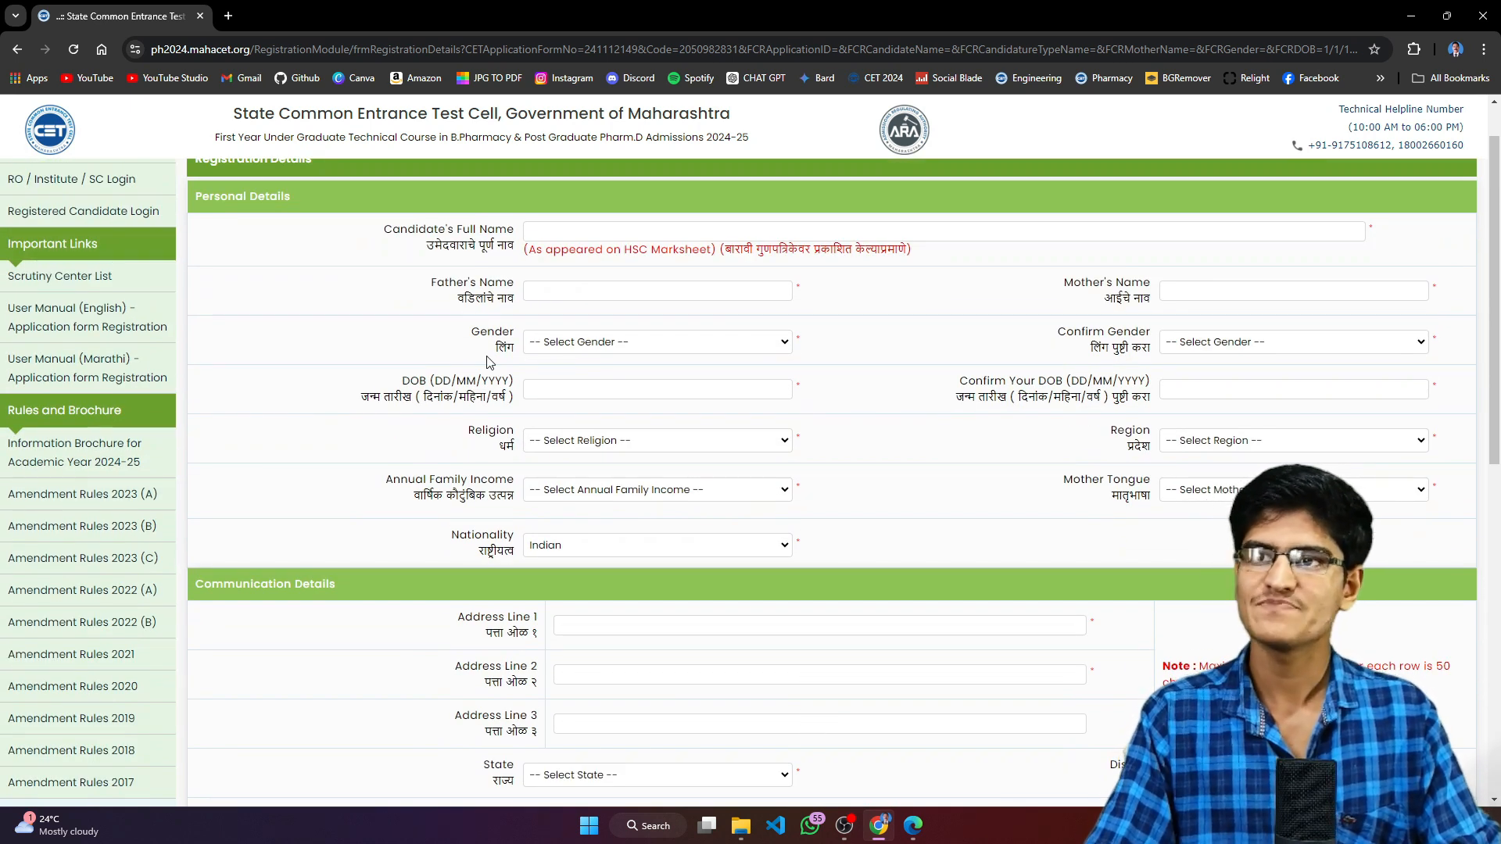
{"action": "scroll", "coordinate": [489, 362], "scroll_direction": "up", "scroll_amount": 1}
Step: Review the Full Name, Father's Name, Mother's Name and Gender fields of the form
{"action": "left_click_drag", "start_coordinate": [377, 291], "coordinate": [516, 313]}
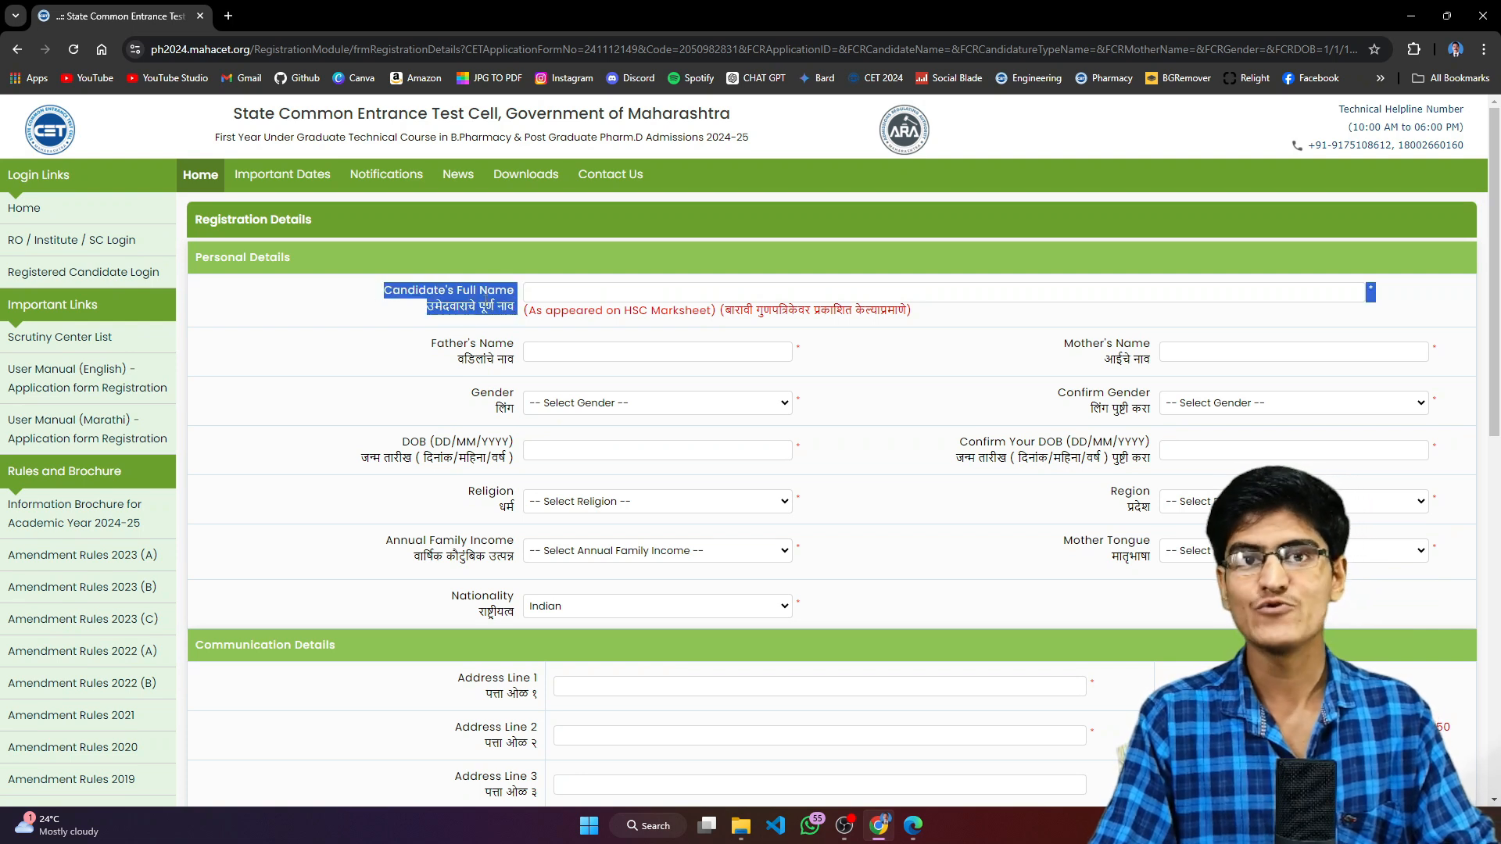
{"action": "left_click", "coordinate": [461, 299]}
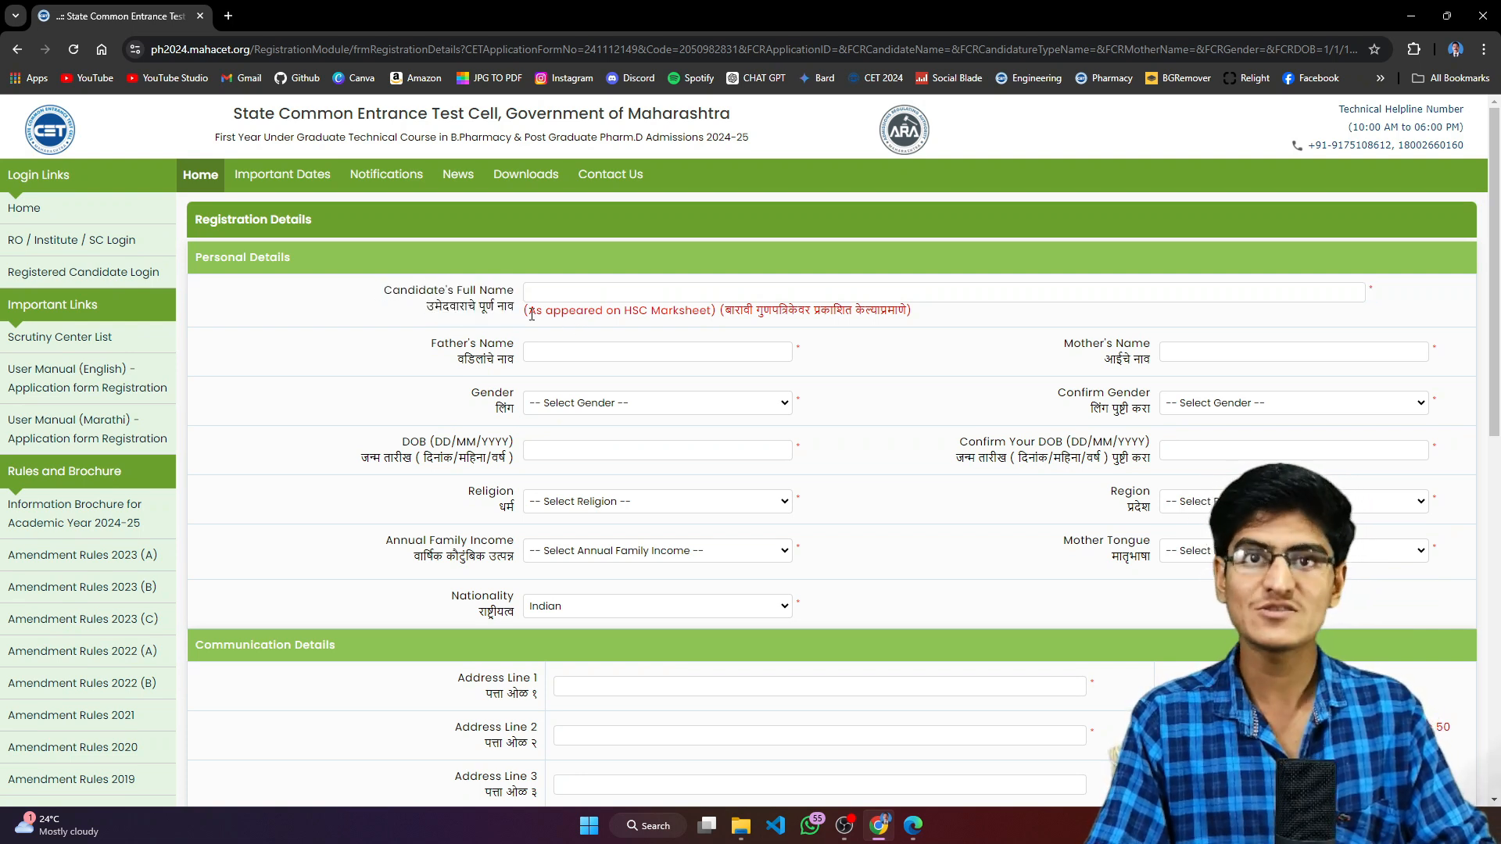
{"action": "left_click_drag", "start_coordinate": [531, 315], "coordinate": [708, 328]}
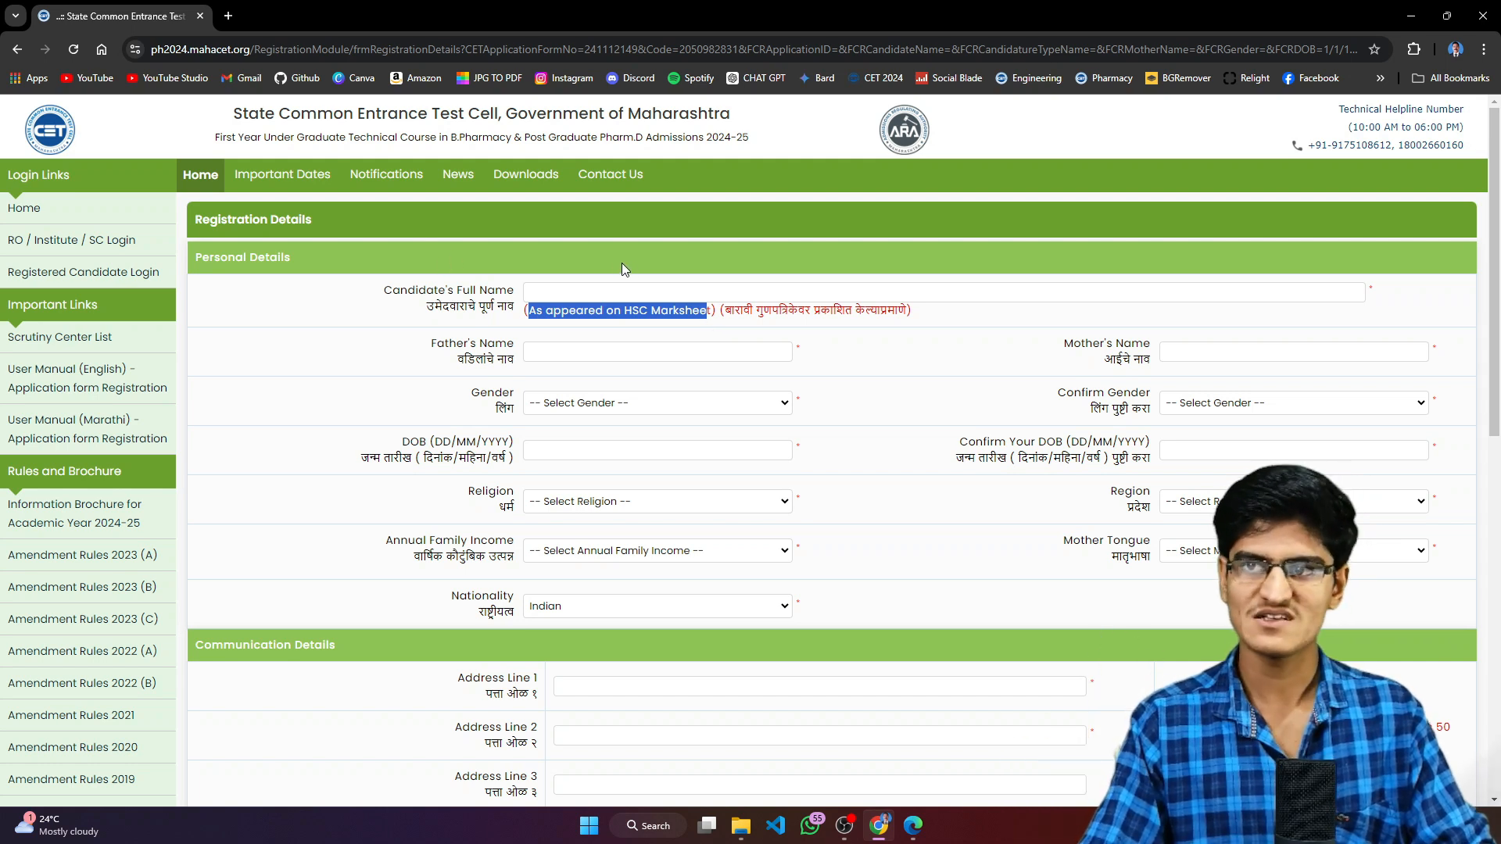
{"action": "left_click_drag", "start_coordinate": [429, 344], "coordinate": [509, 364]}
{"action": "left_click_drag", "start_coordinate": [1065, 344], "coordinate": [1160, 380]}
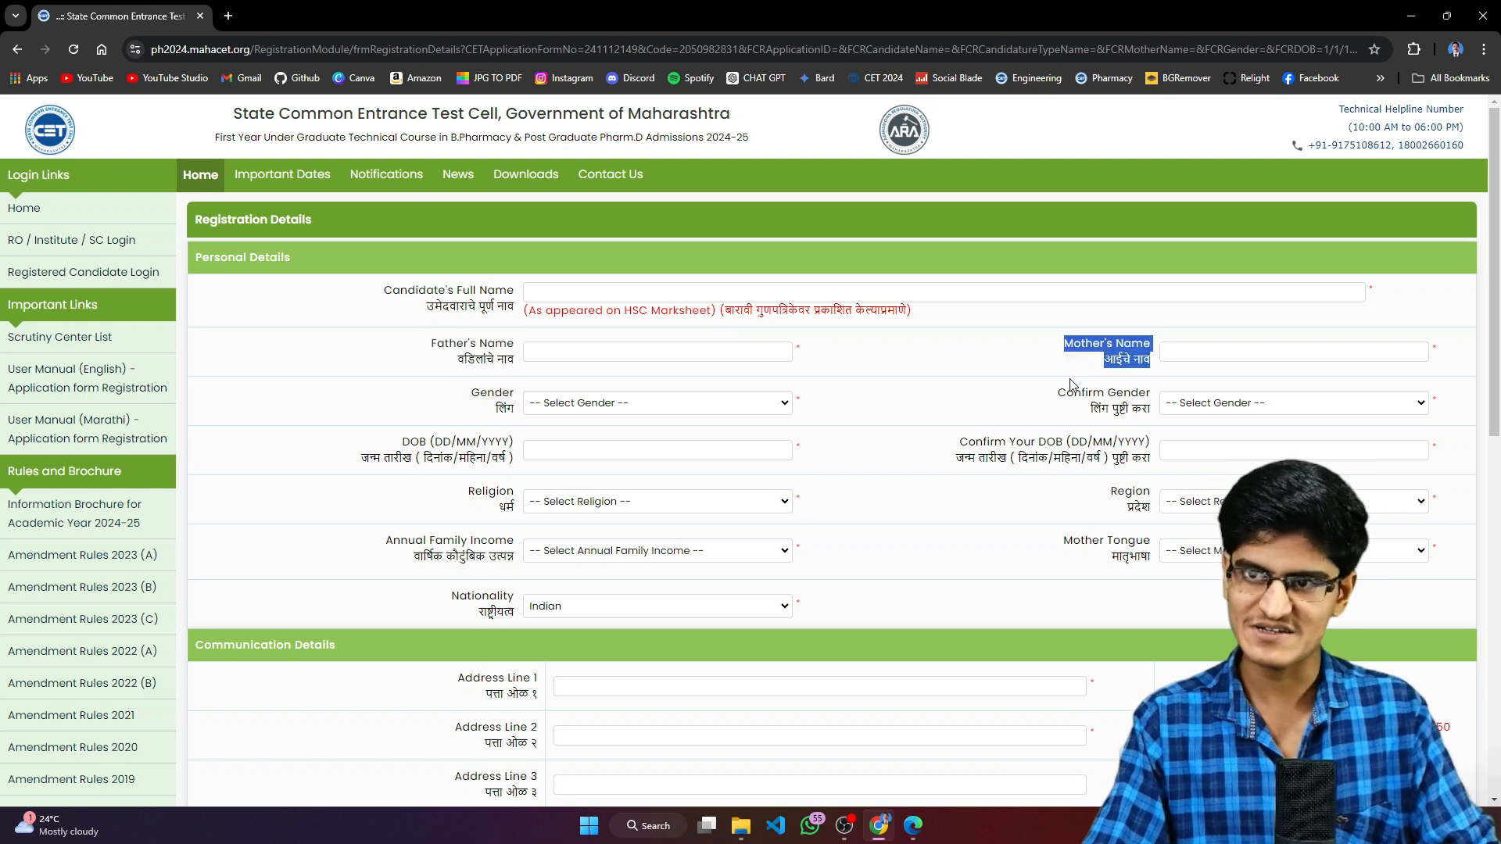
{"action": "left_click_drag", "start_coordinate": [472, 389], "coordinate": [523, 404]}
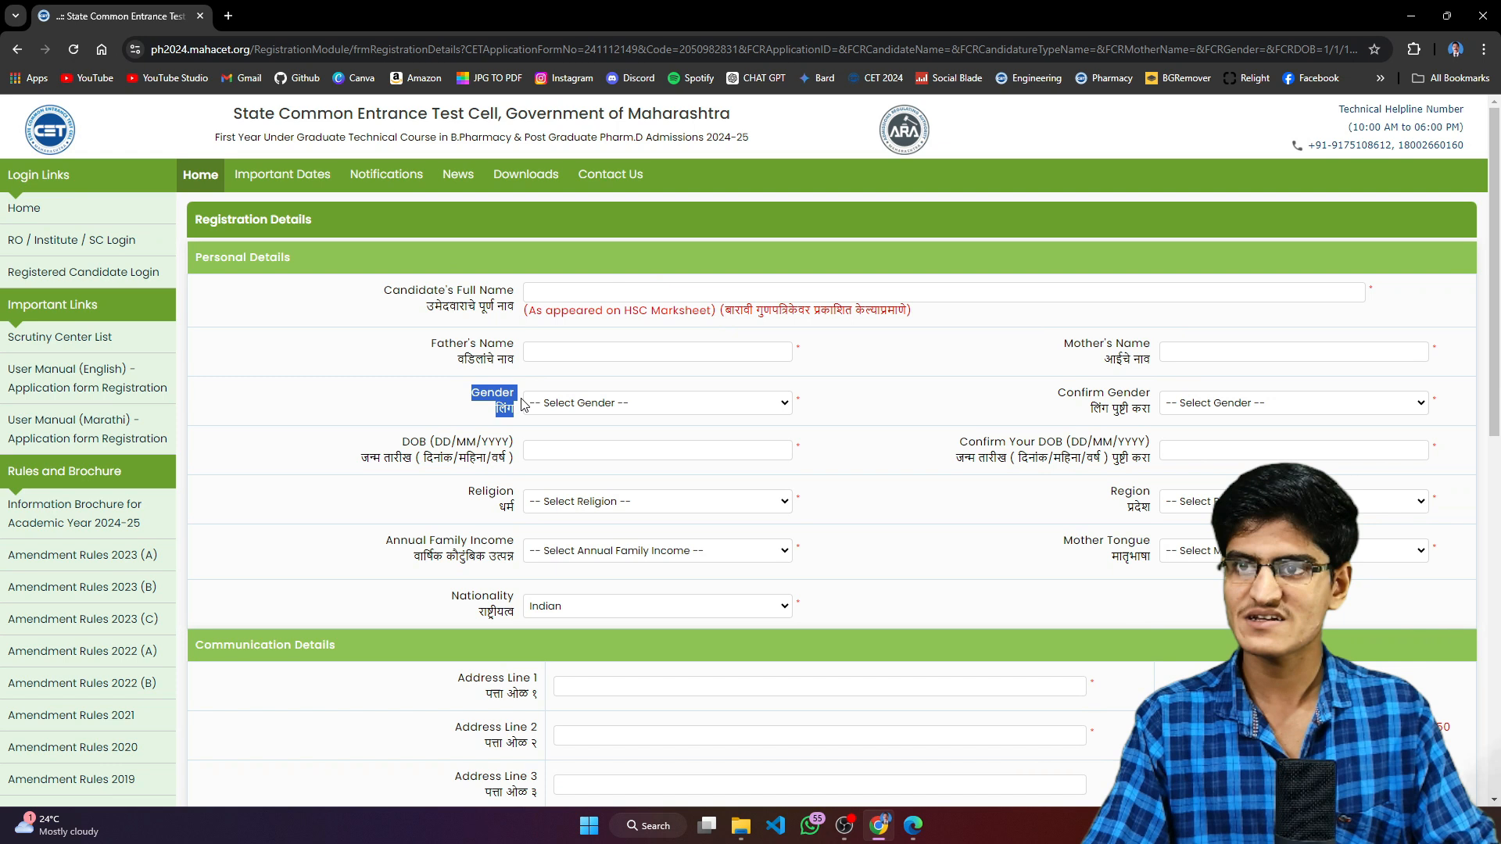
Step: Set Gender and Confirm Gender to Male, and review the DOB fields
{"action": "left_click", "coordinate": [582, 418]}
{"action": "left_click", "coordinate": [586, 452]}
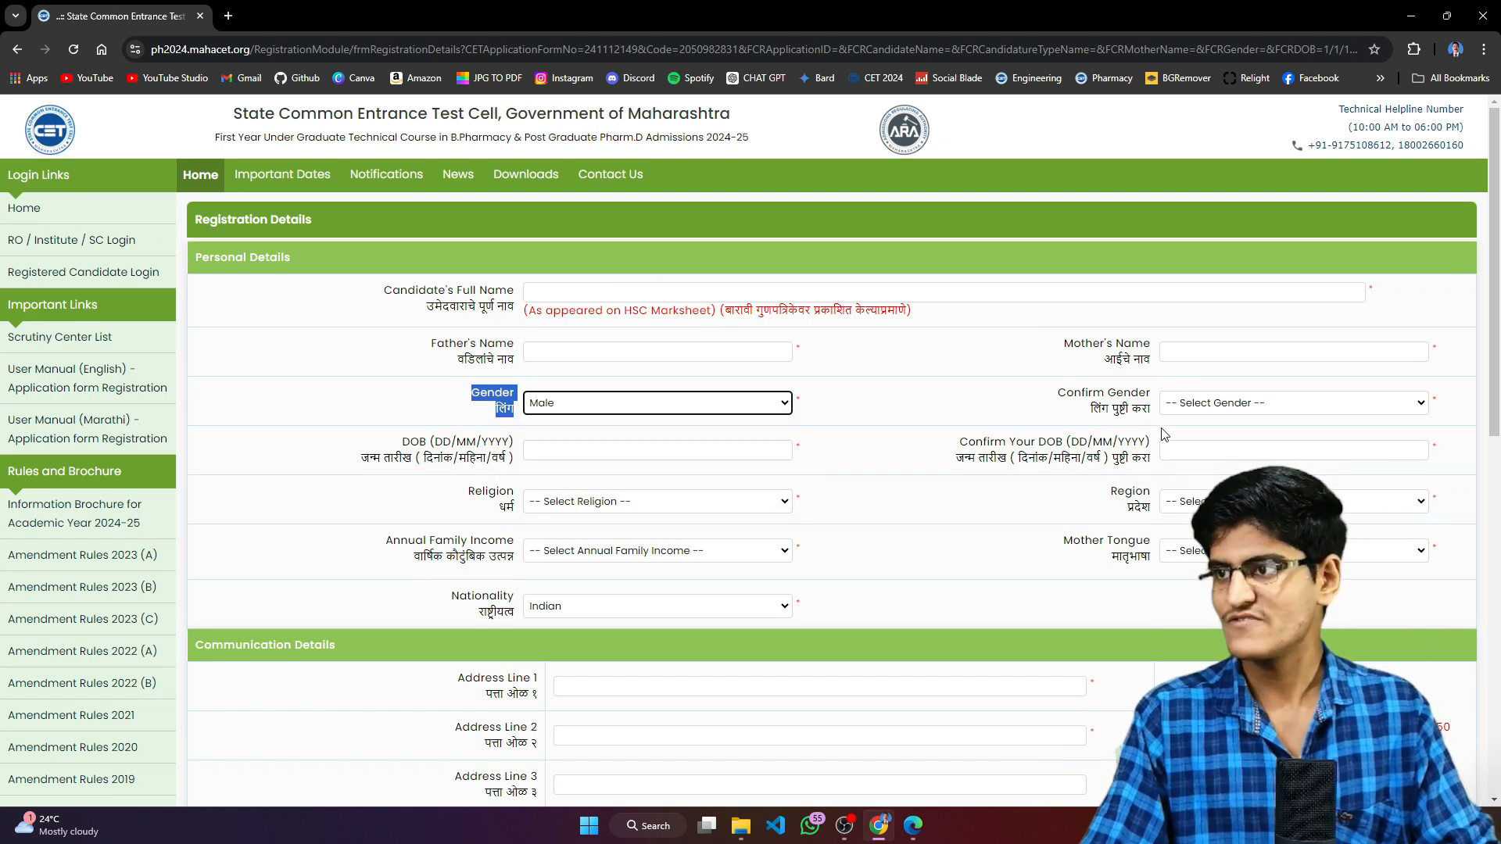
{"action": "left_click", "coordinate": [1188, 403]}
{"action": "left_click", "coordinate": [1190, 452]}
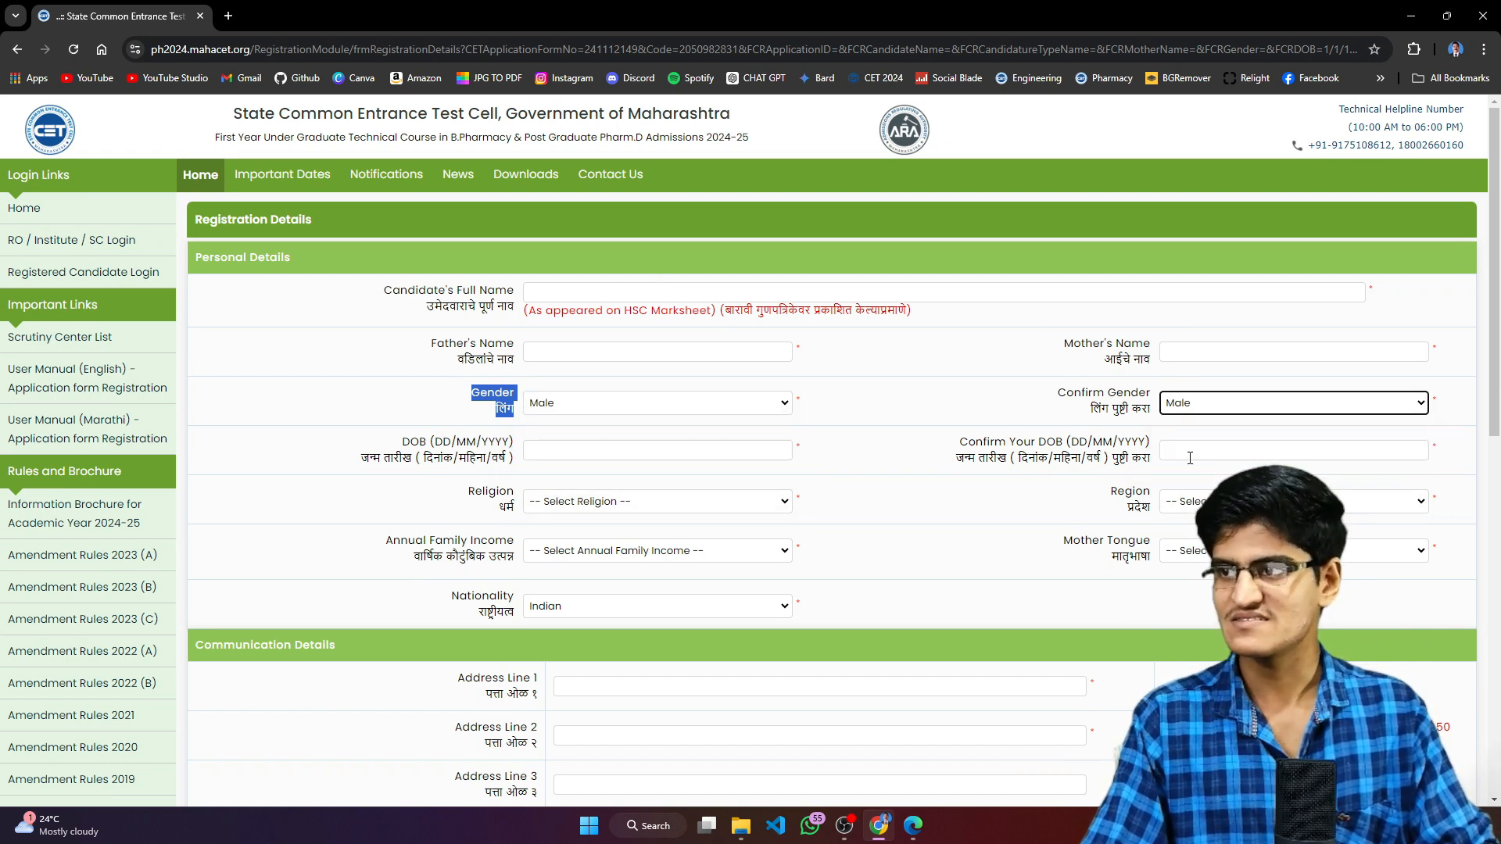
{"action": "scroll", "coordinate": [1190, 458], "scroll_direction": "down", "scroll_amount": 2}
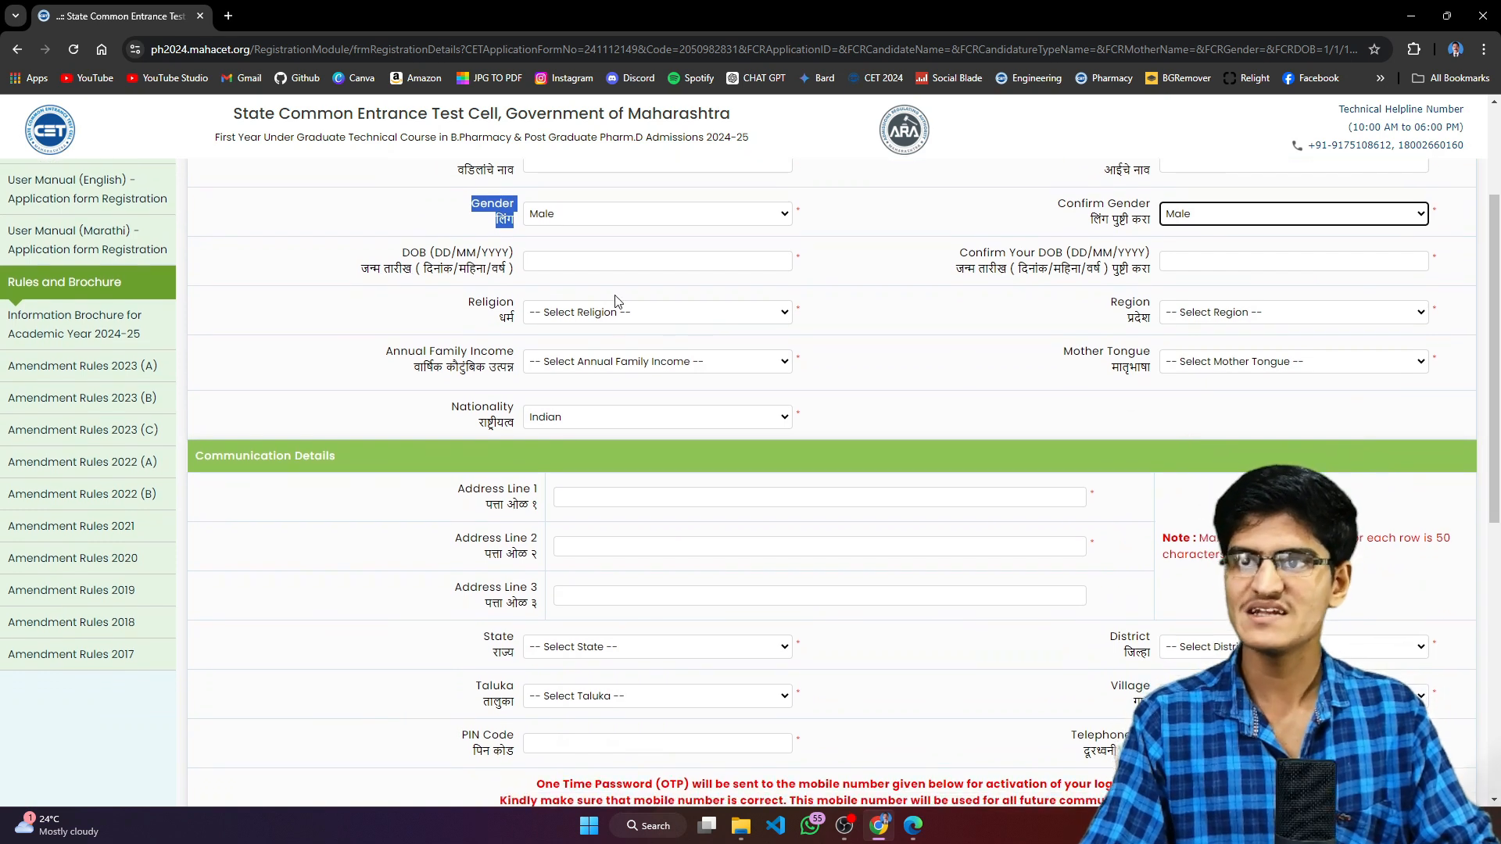
{"action": "left_click_drag", "start_coordinate": [376, 255], "coordinate": [512, 268]}
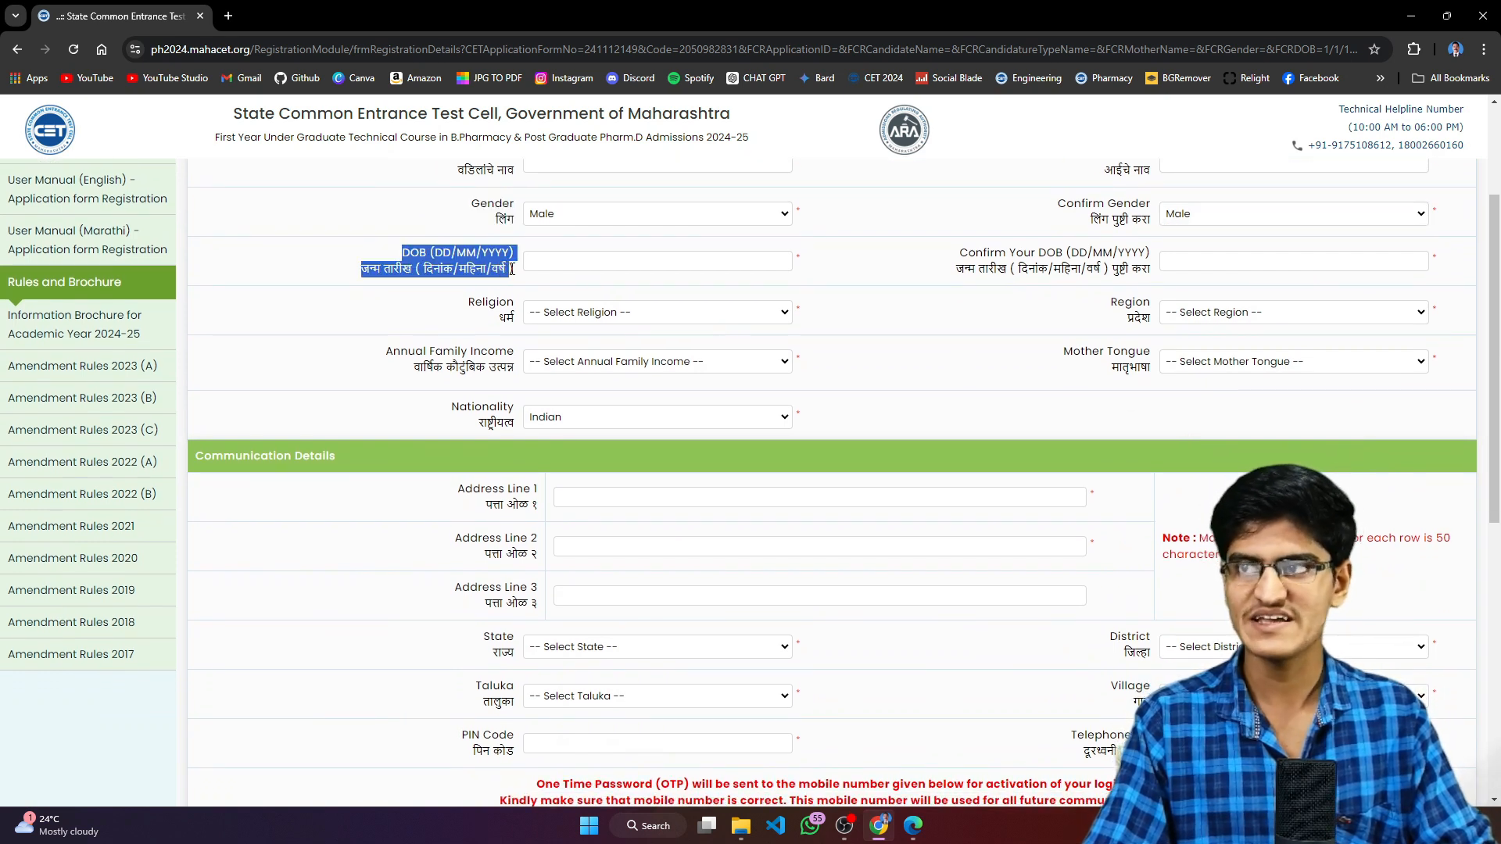
{"action": "left_click_drag", "start_coordinate": [964, 253], "coordinate": [1155, 280]}
{"action": "scroll", "coordinate": [471, 231], "scroll_direction": "down", "scroll_amount": 1}
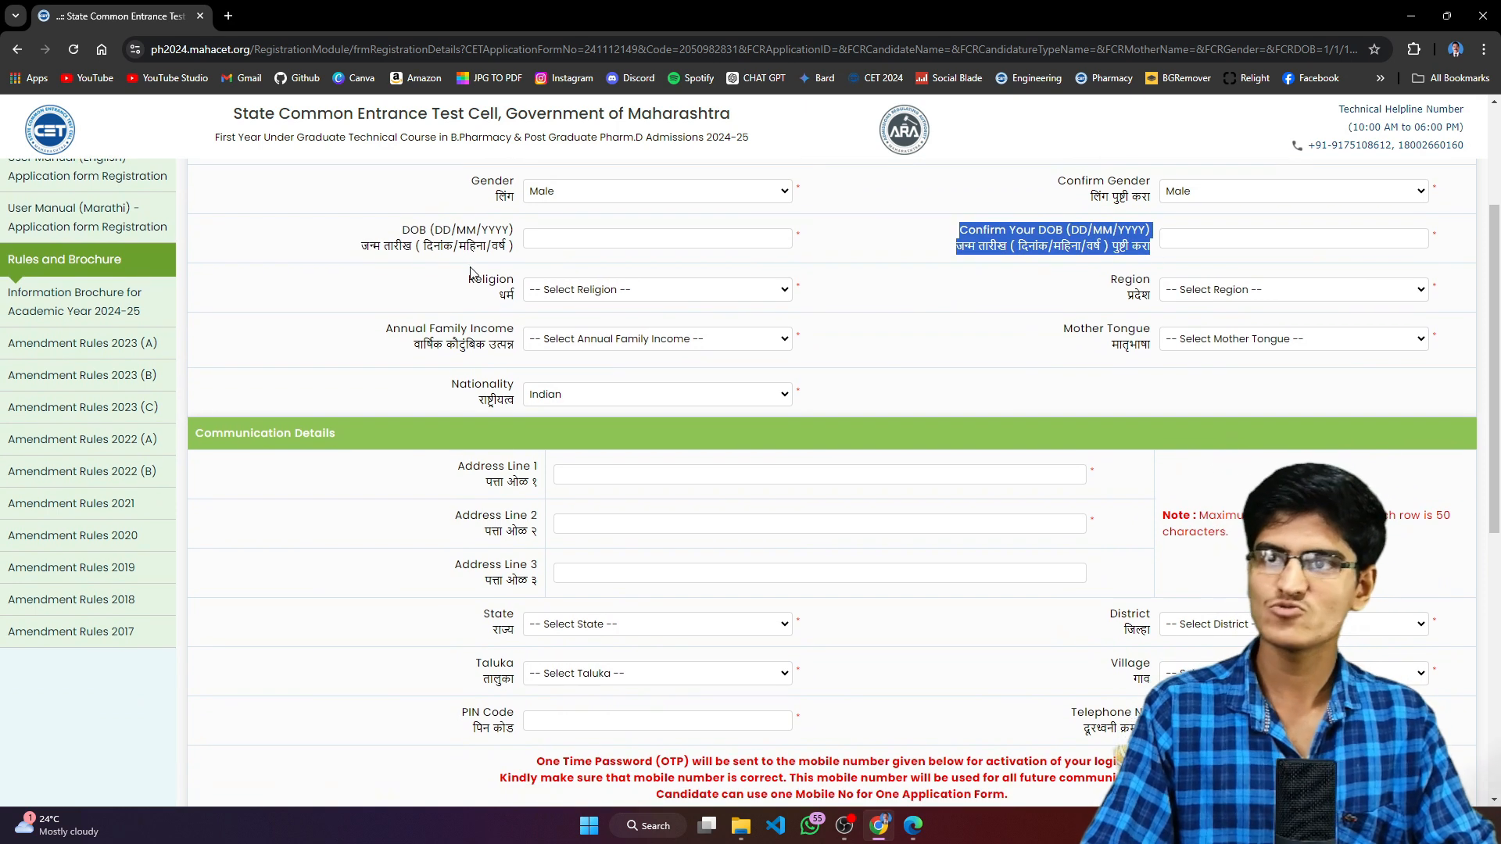
Step: Set religion to Hindu, region to Urban and annual family income to 15,001 - 50,000
{"action": "left_click", "coordinate": [669, 295]}
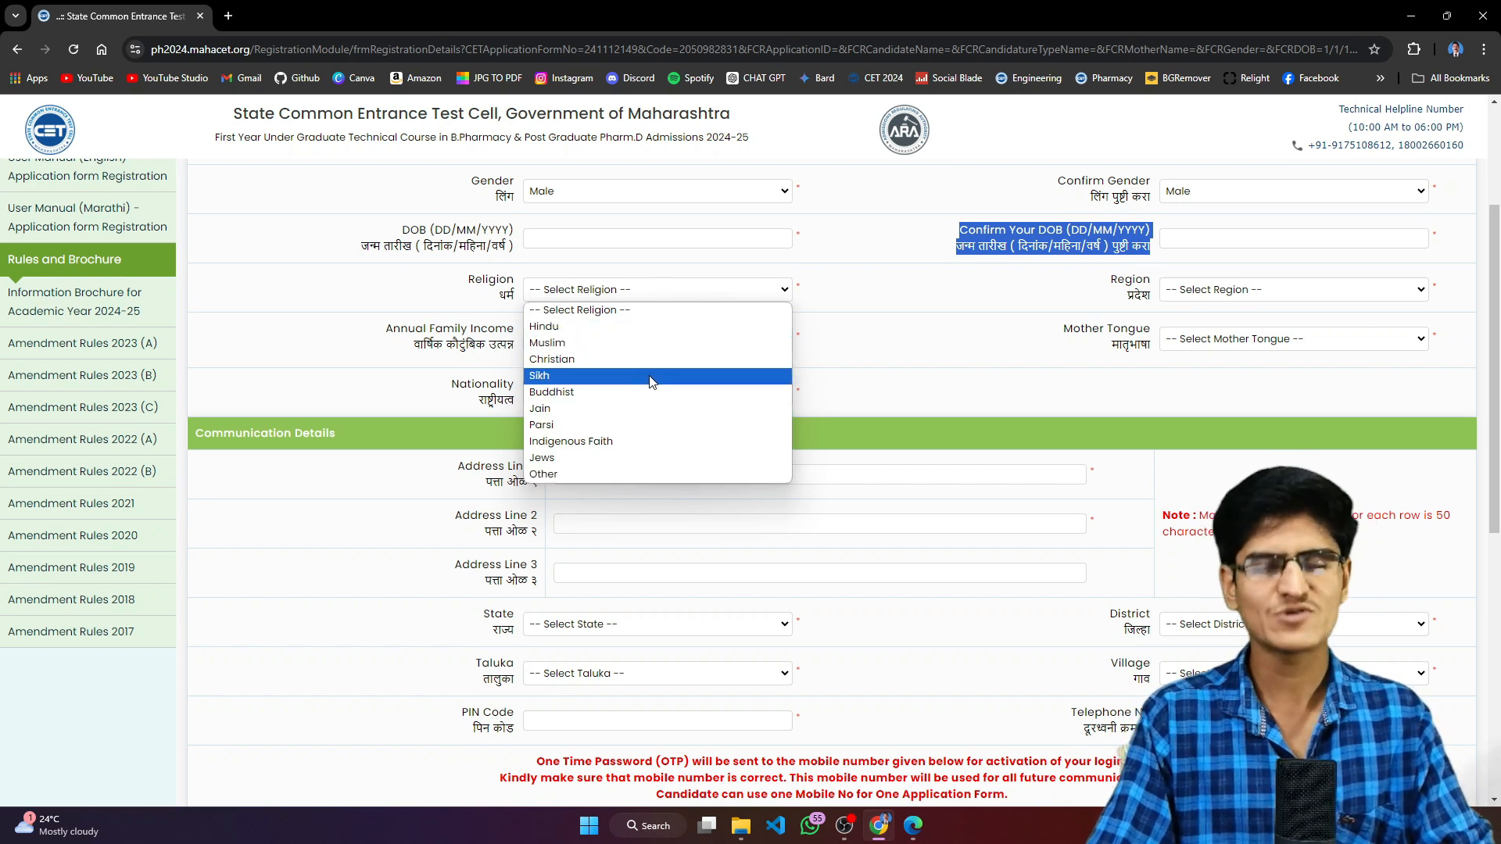
{"action": "left_click", "coordinate": [589, 322]}
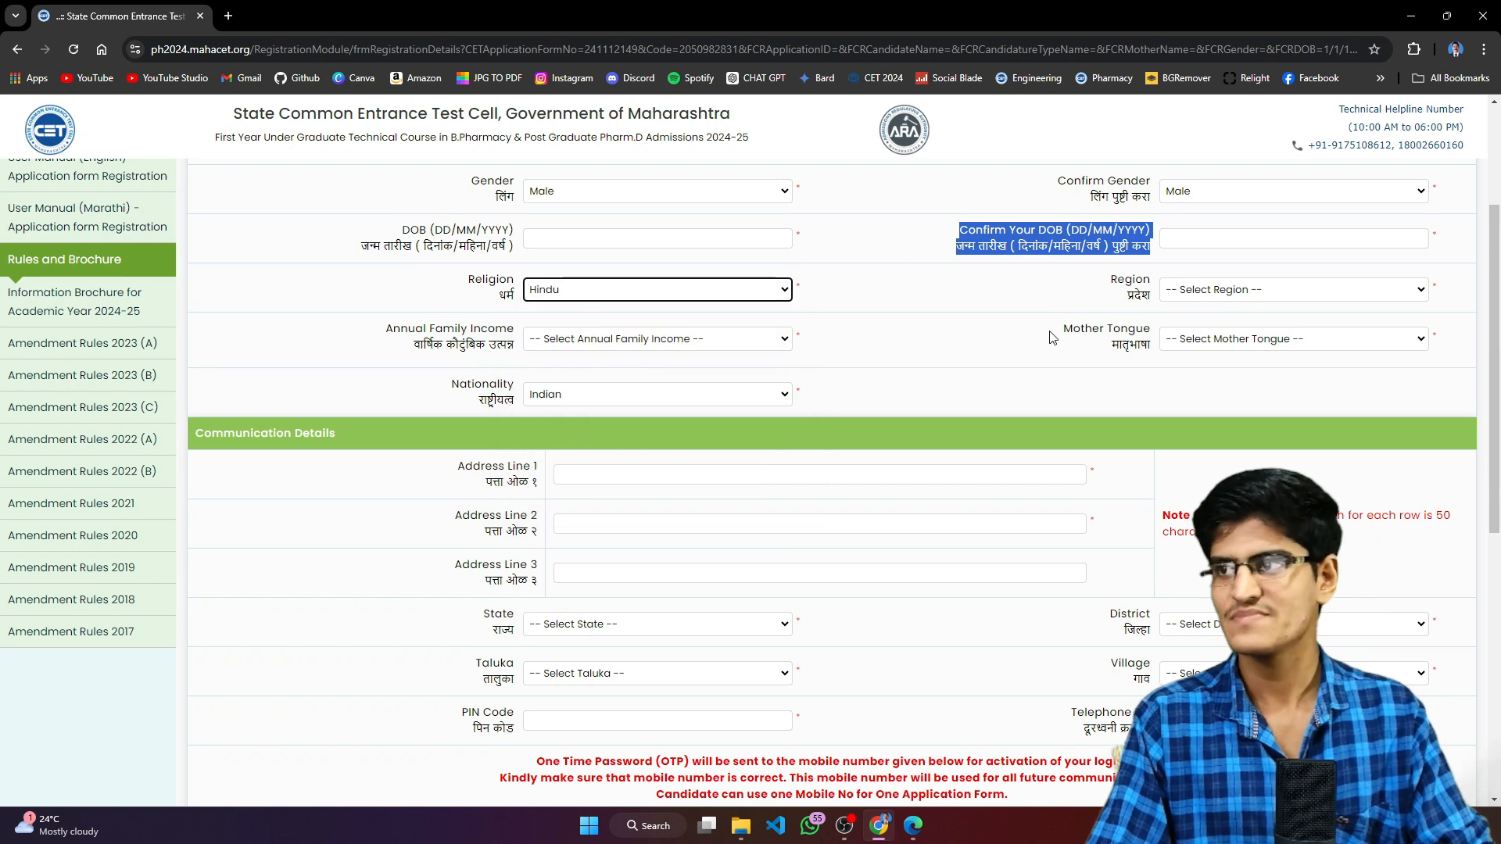
{"action": "left_click", "coordinate": [1213, 295]}
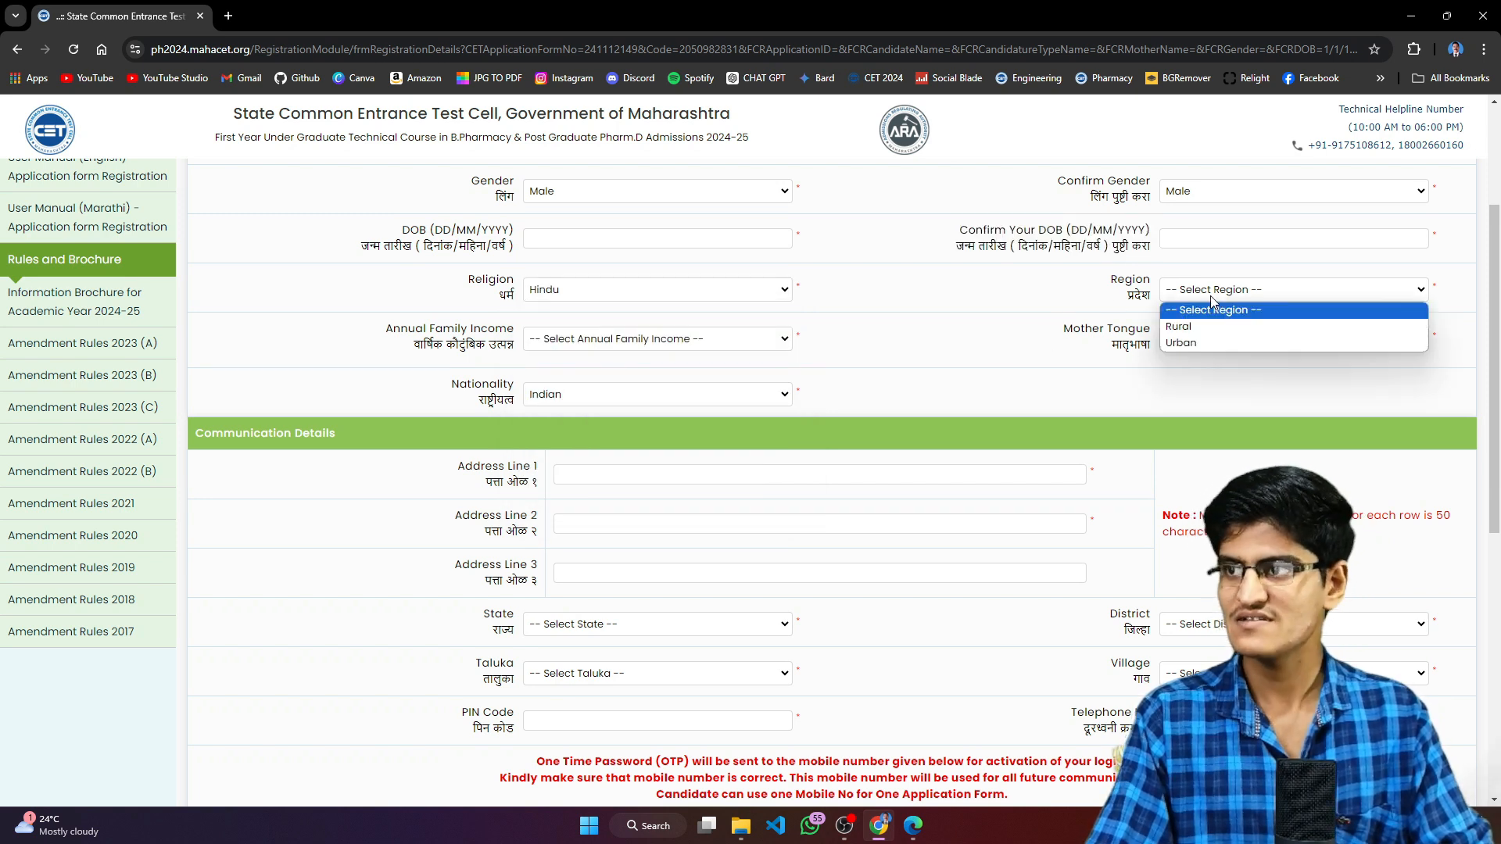
{"action": "left_click", "coordinate": [1200, 343]}
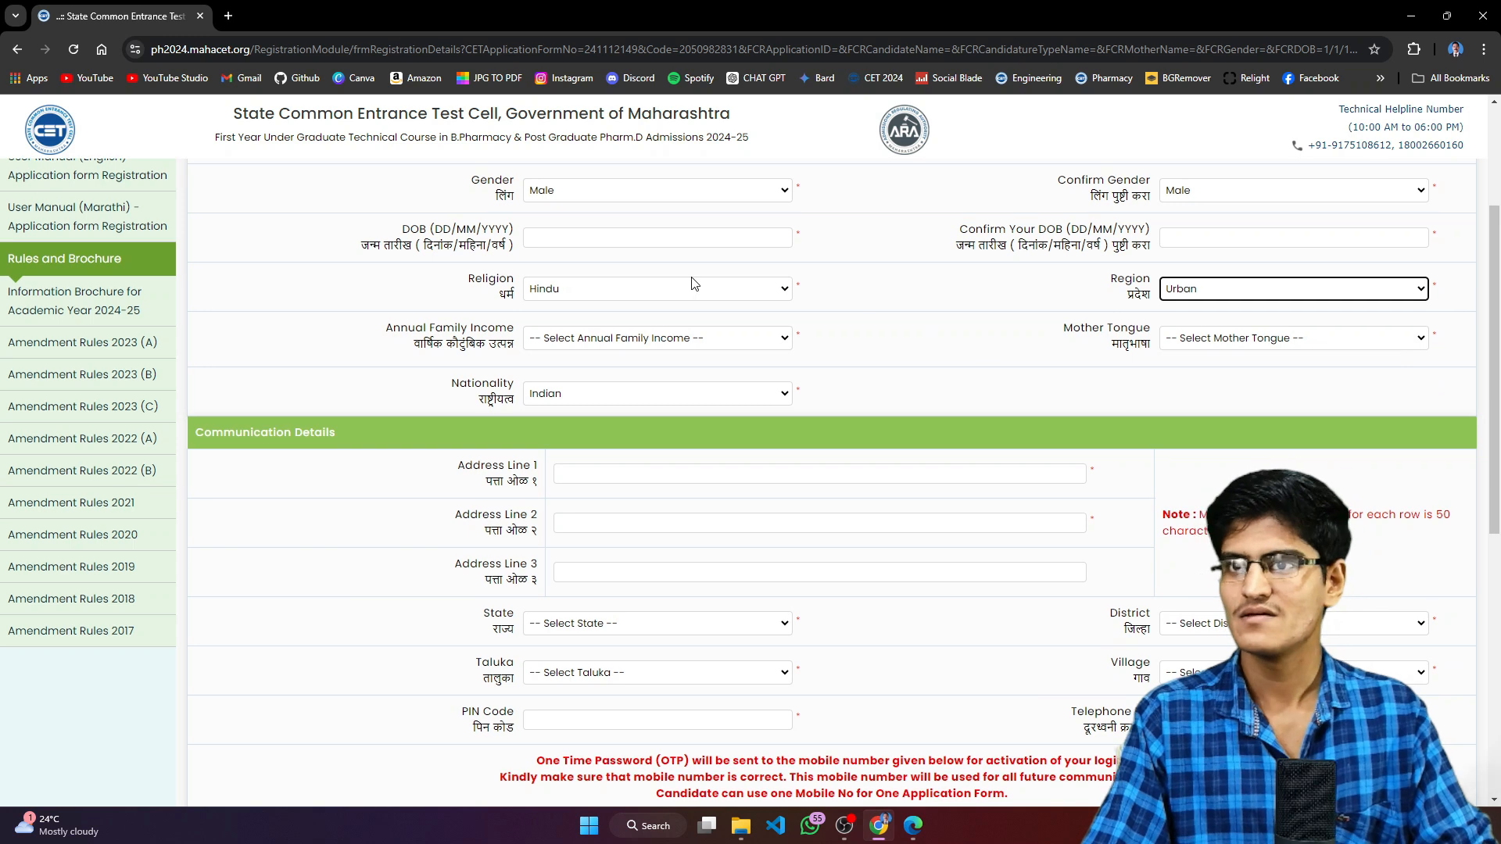
{"action": "scroll", "coordinate": [693, 285], "scroll_direction": "down", "scroll_amount": 1}
{"action": "left_click_drag", "start_coordinate": [386, 305], "coordinate": [513, 322]}
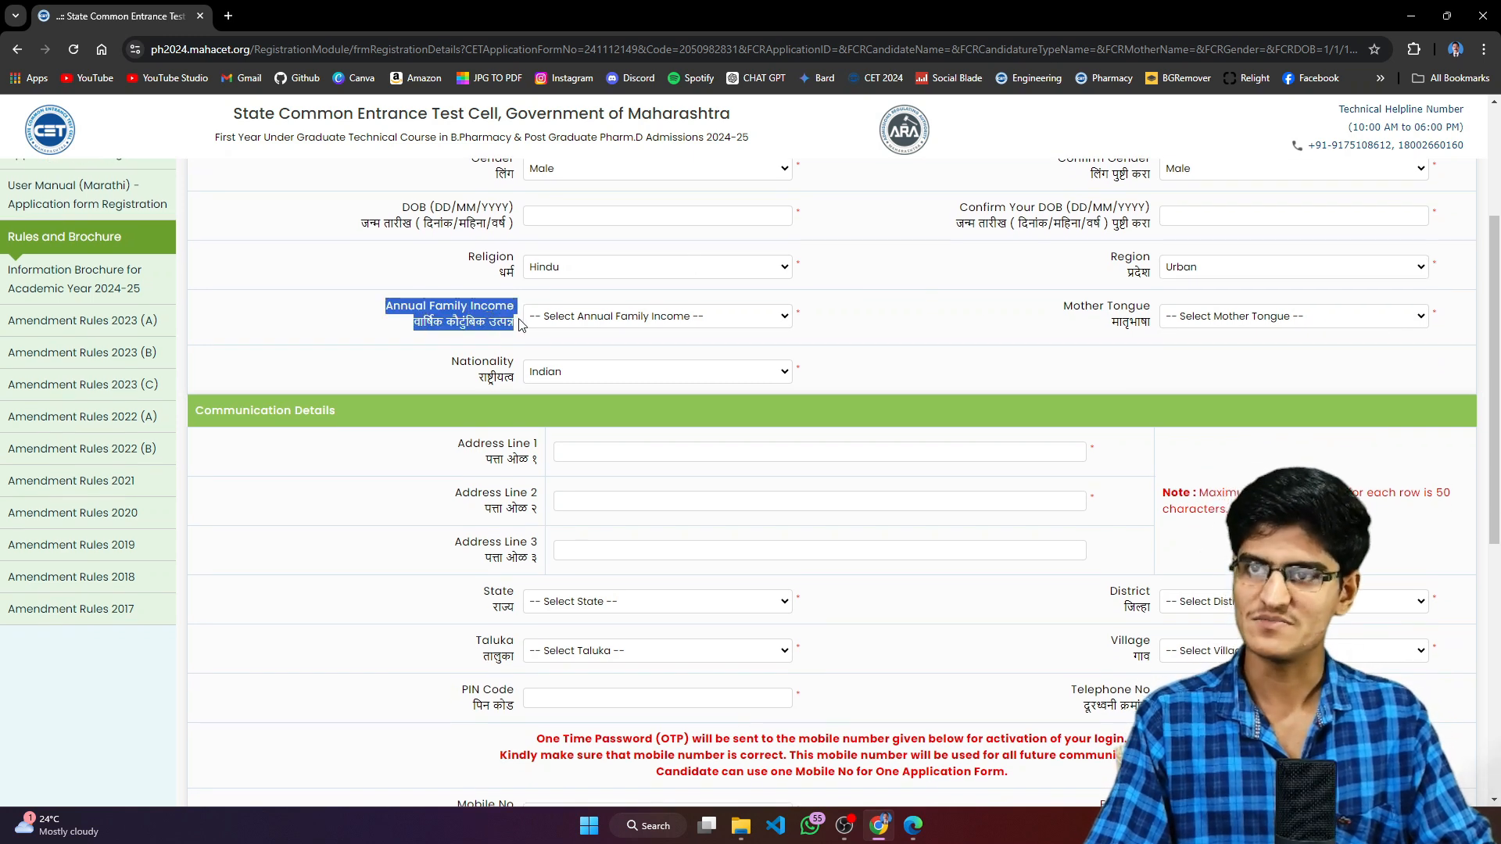
{"action": "left_click", "coordinate": [595, 316]}
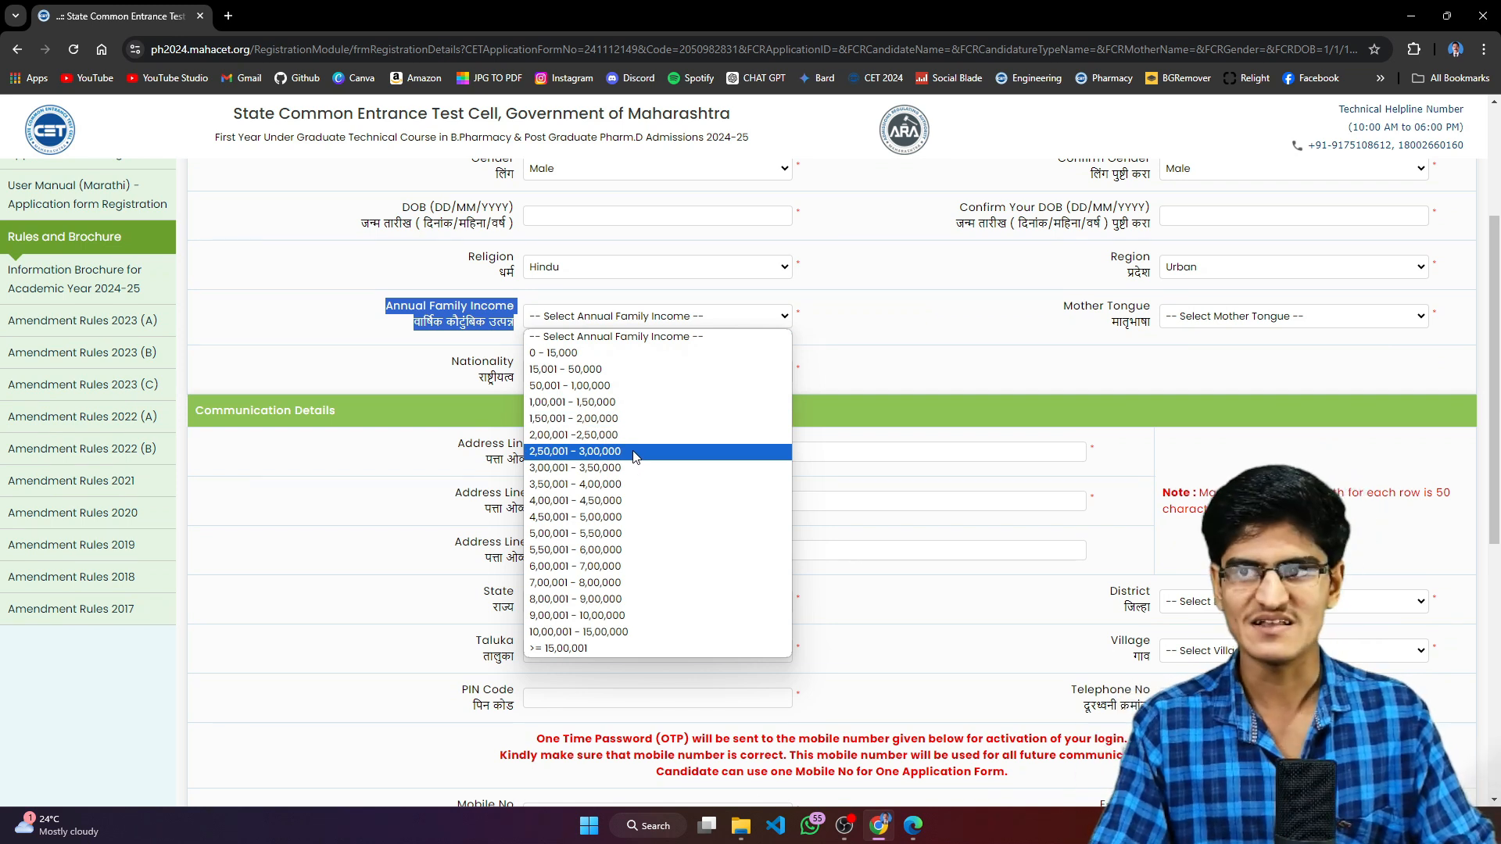
{"action": "left_click", "coordinate": [632, 368]}
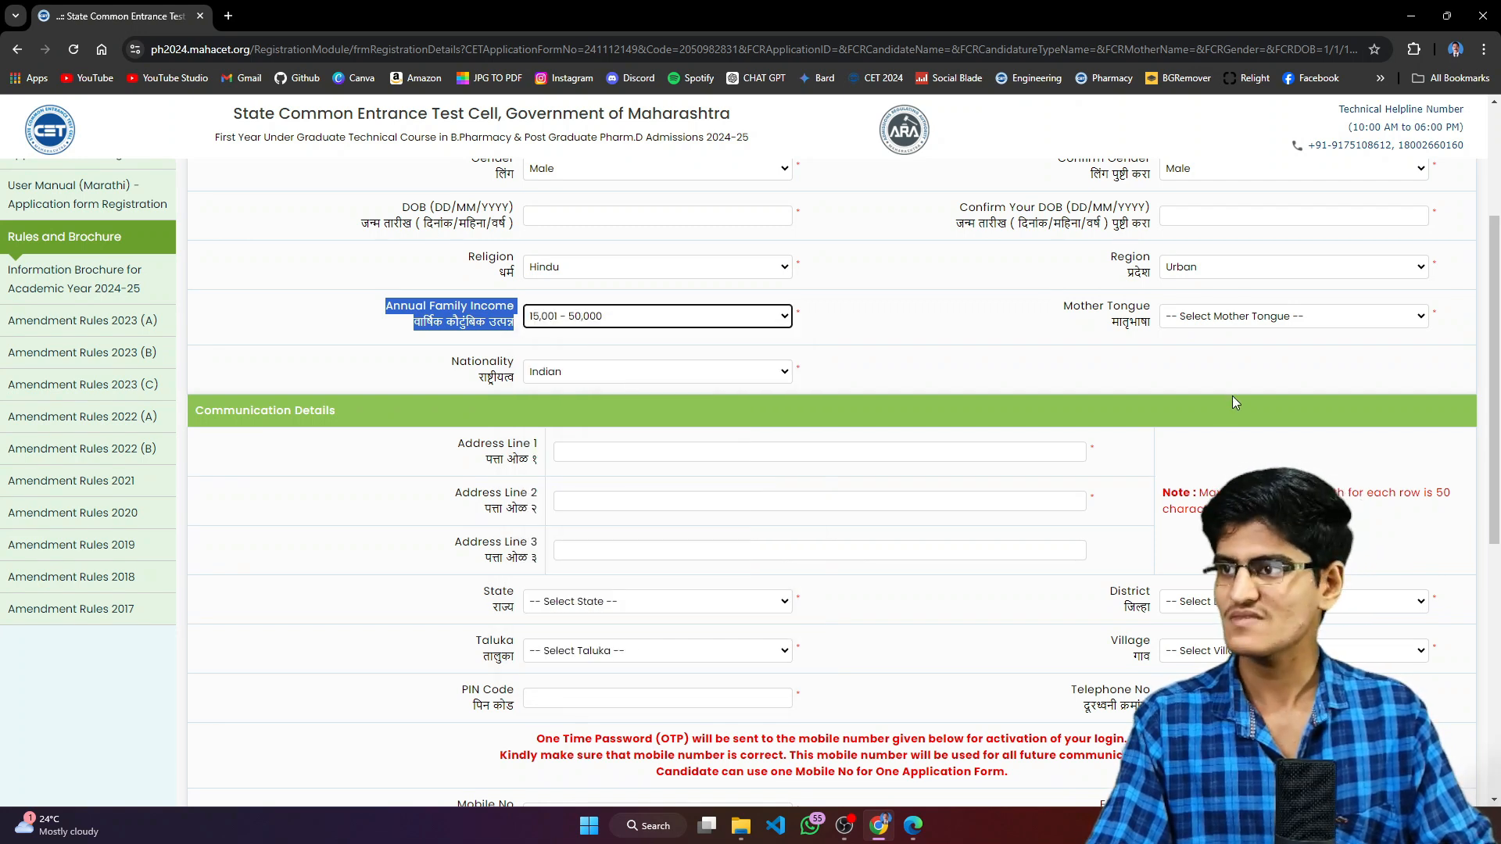
Step: Choose Marathi as the mother tongue
{"action": "triple_click", "coordinate": [1070, 302]}
{"action": "left_click", "coordinate": [1233, 317]}
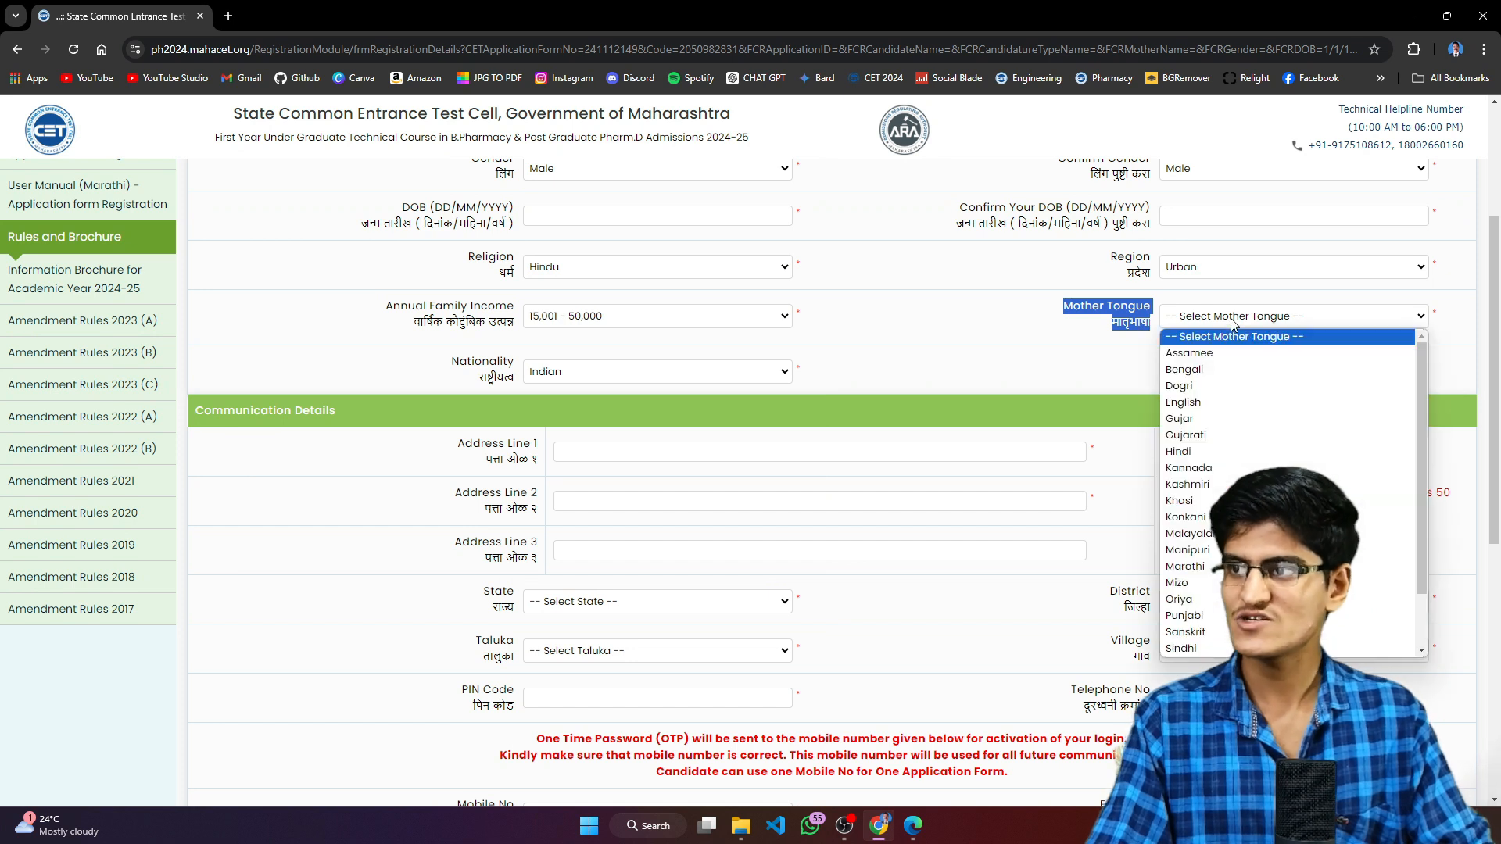
{"action": "scroll", "coordinate": [1239, 403], "scroll_direction": "down", "scroll_amount": 1}
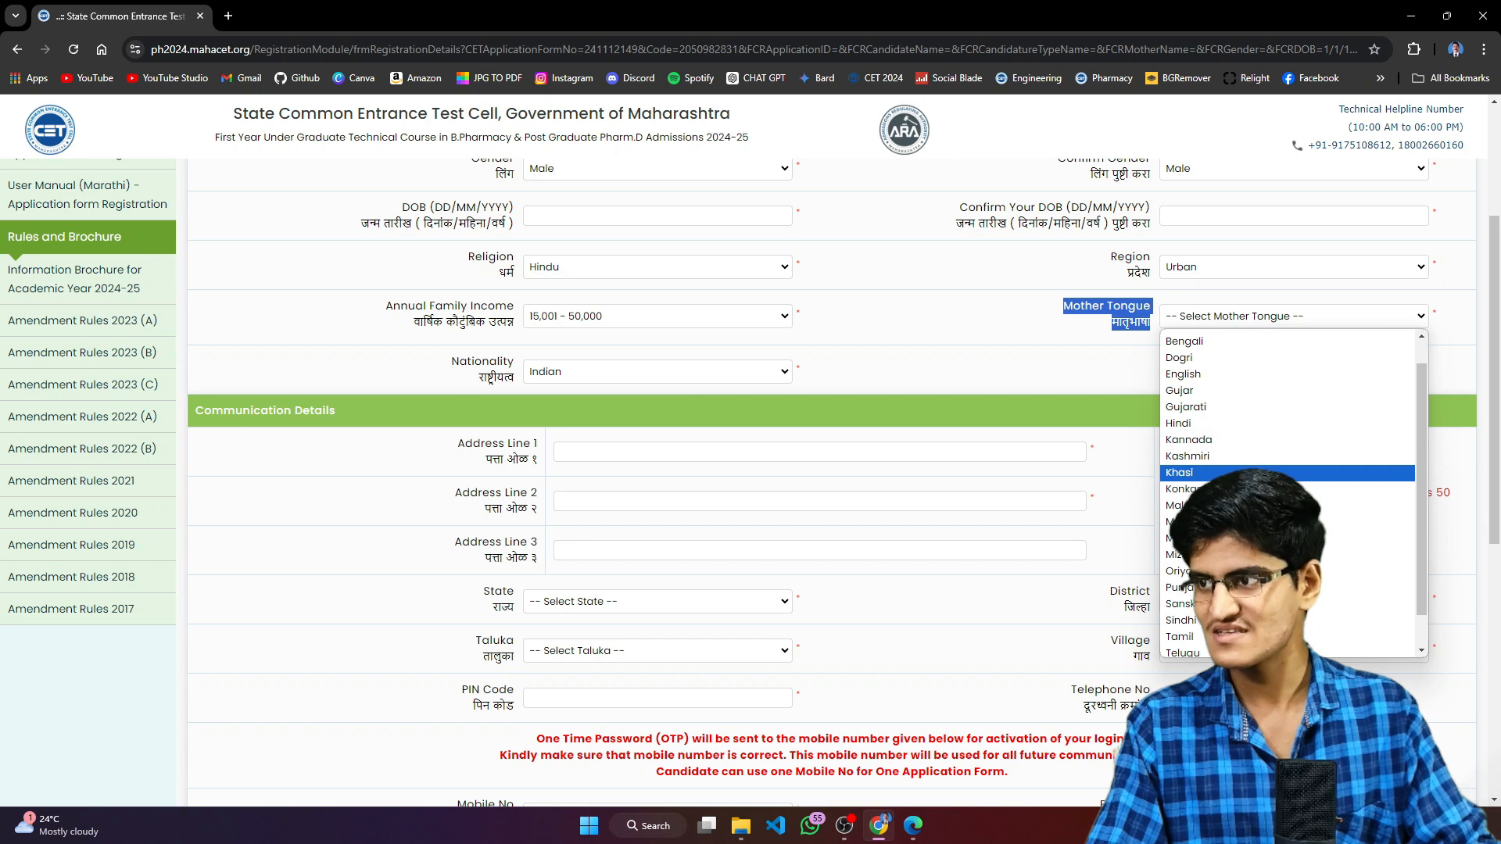
{"action": "scroll", "coordinate": [1253, 442], "scroll_direction": "down", "scroll_amount": 1}
{"action": "scroll", "coordinate": [1250, 437], "scroll_direction": "up", "scroll_amount": 2}
{"action": "scroll", "coordinate": [1249, 469], "scroll_direction": "down", "scroll_amount": 1}
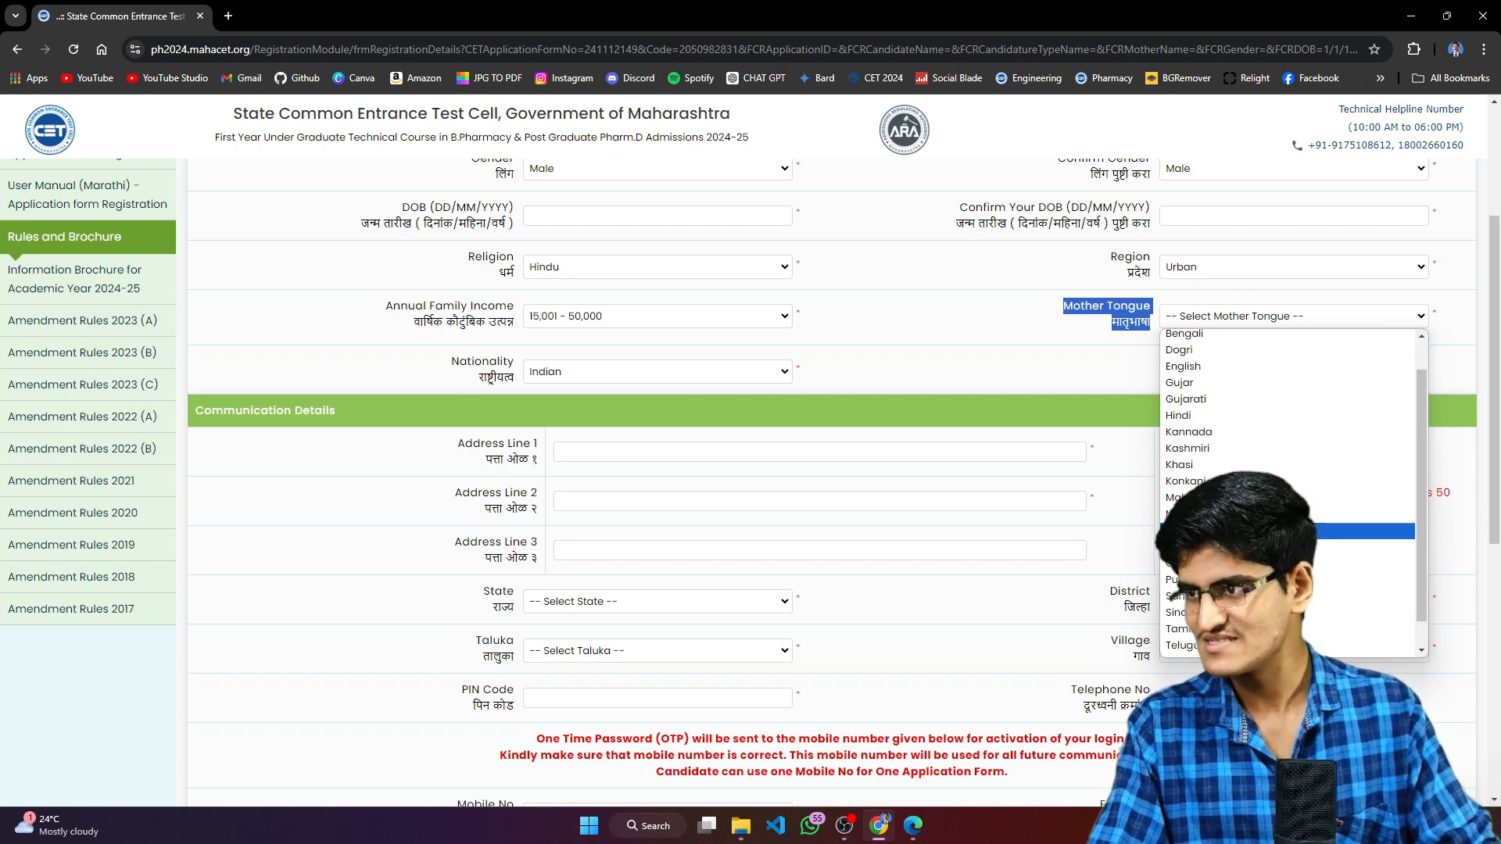
{"action": "left_click", "coordinate": [1251, 530]}
{"action": "scroll", "coordinate": [928, 406], "scroll_direction": "down", "scroll_amount": 2}
{"action": "scroll", "coordinate": [899, 398], "scroll_direction": "down", "scroll_amount": 3}
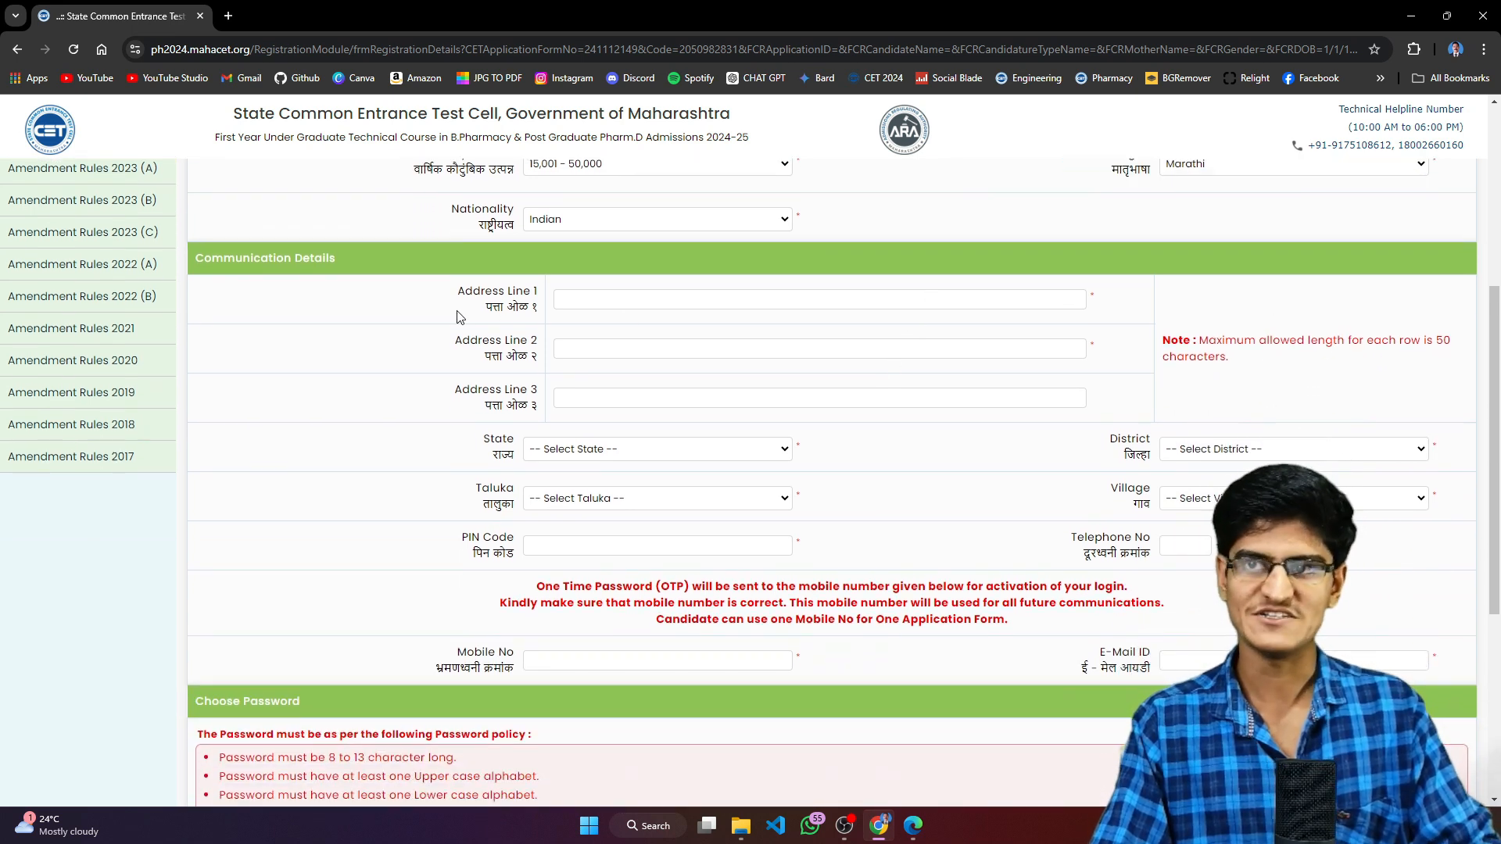
{"action": "scroll", "coordinate": [459, 317], "scroll_direction": "down", "scroll_amount": 1}
{"action": "left_click_drag", "start_coordinate": [457, 252], "coordinate": [539, 274]}
{"action": "left_click_drag", "start_coordinate": [455, 301], "coordinate": [537, 342]}
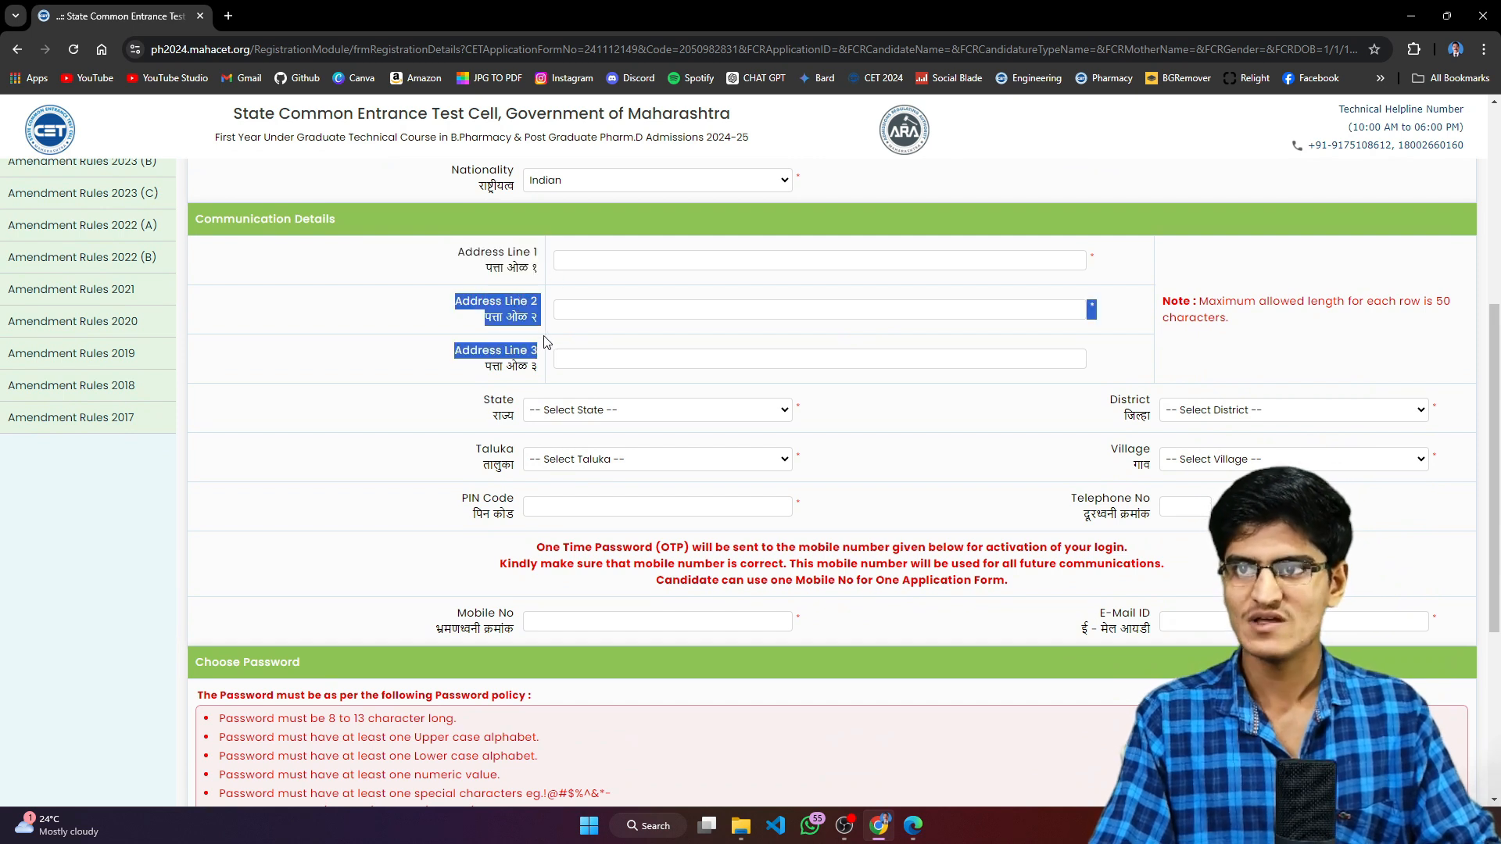
{"action": "left_click", "coordinate": [536, 266]}
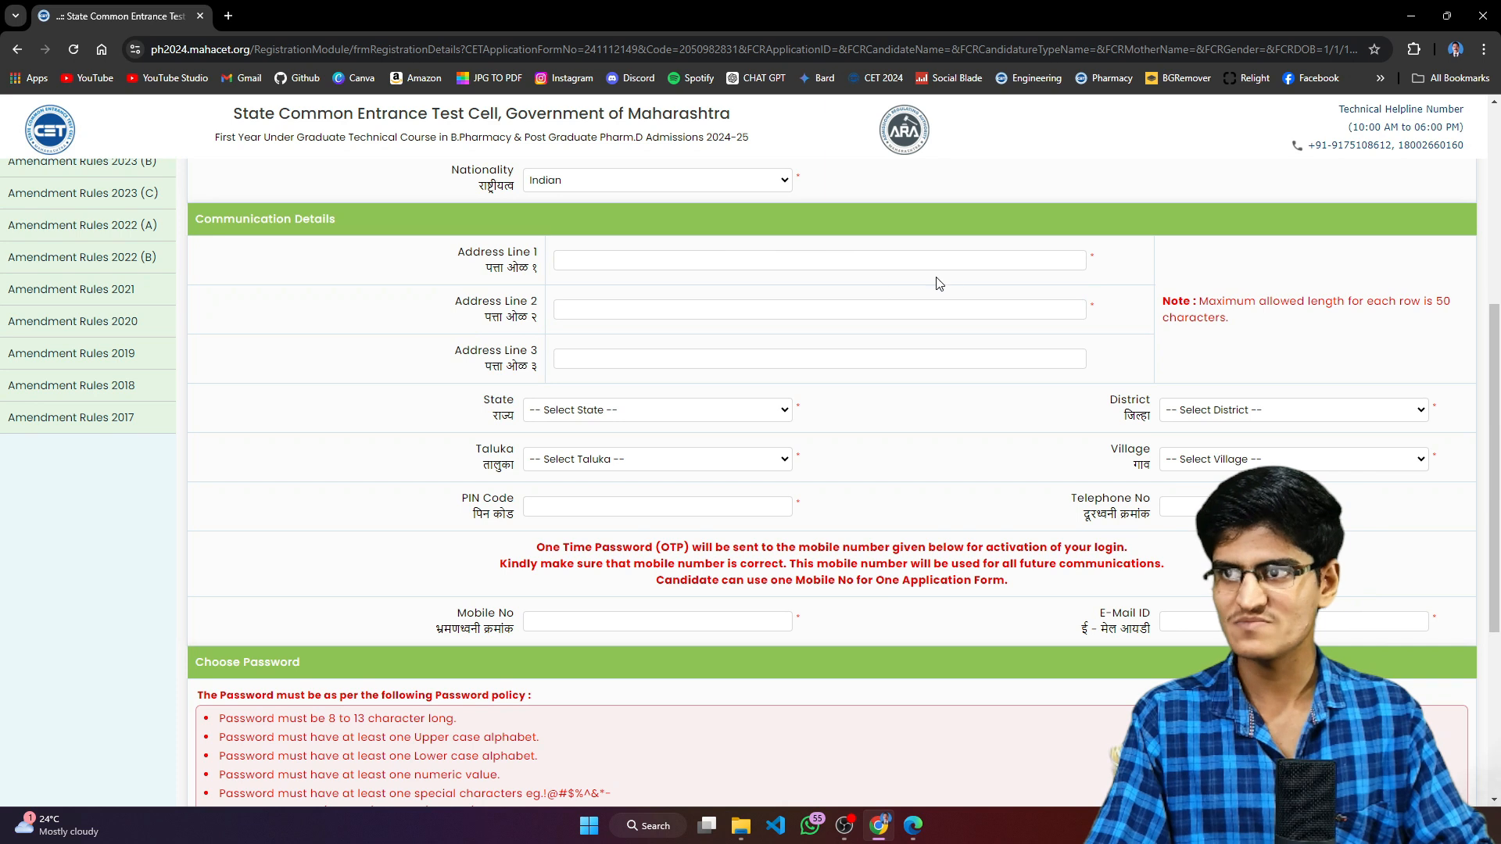
{"action": "left_click_drag", "start_coordinate": [1097, 257], "coordinate": [1089, 257]}
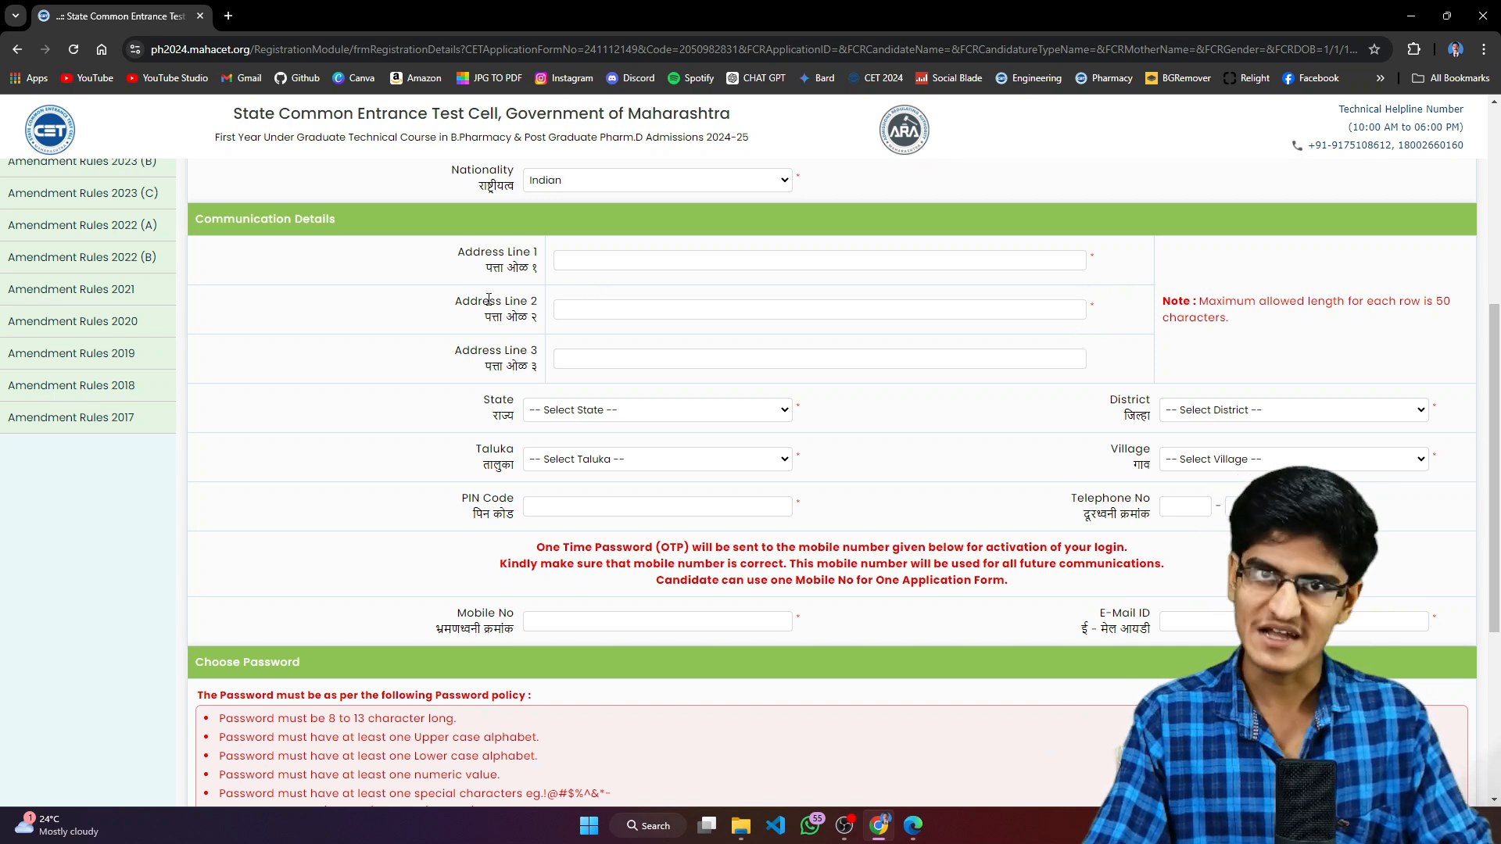
{"action": "left_click_drag", "start_coordinate": [456, 248], "coordinate": [553, 268]}
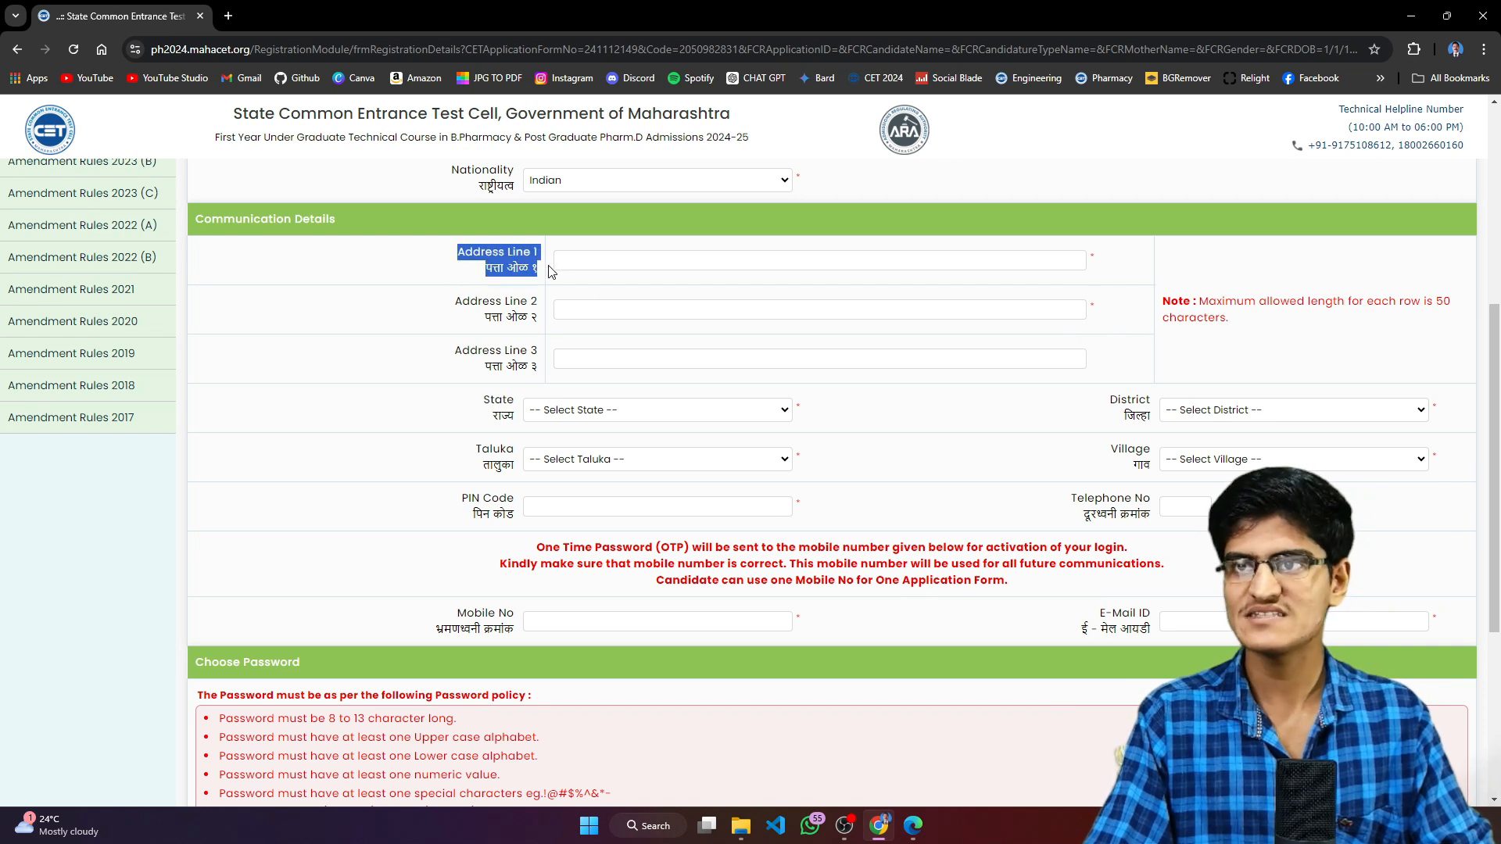
{"action": "left_click_drag", "start_coordinate": [451, 307], "coordinate": [536, 336]}
{"action": "left_click_drag", "start_coordinate": [448, 348], "coordinate": [538, 368]}
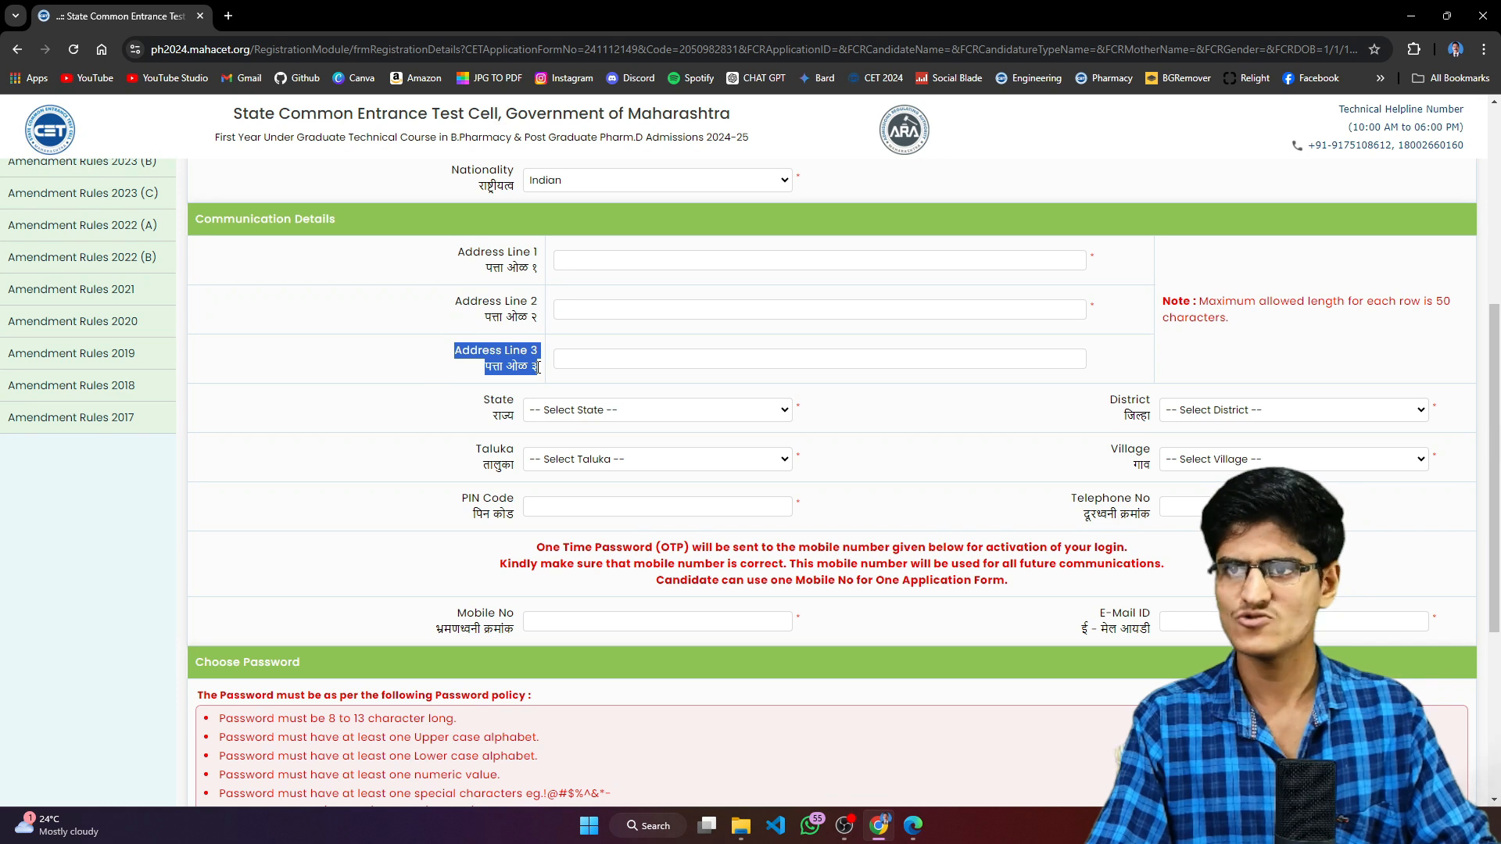
{"action": "scroll", "coordinate": [579, 324], "scroll_direction": "down", "scroll_amount": 2}
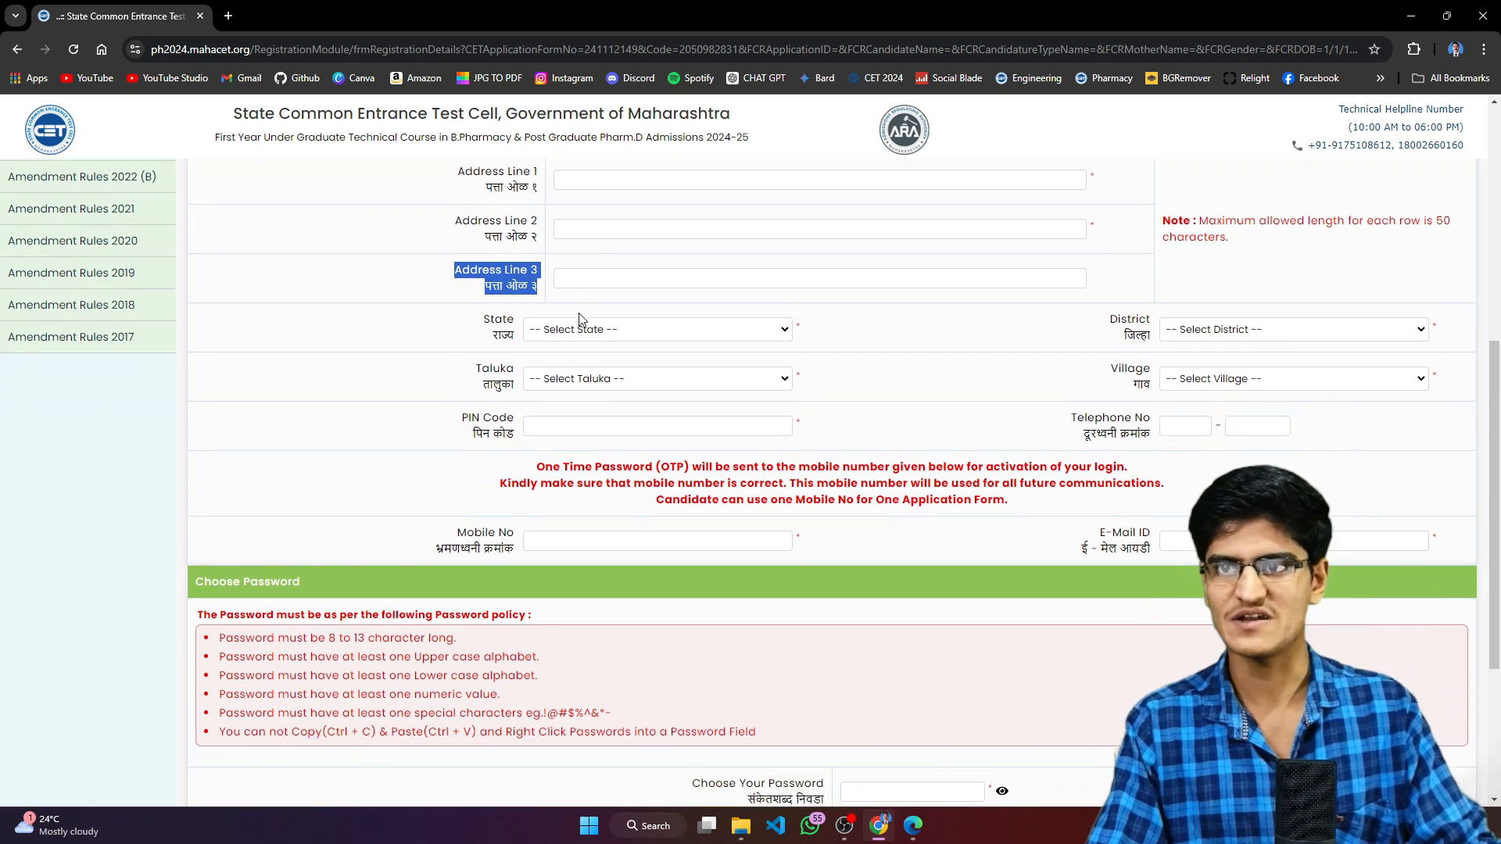
{"action": "scroll", "coordinate": [579, 319], "scroll_direction": "down", "scroll_amount": 1}
{"action": "left_click", "coordinate": [560, 256]}
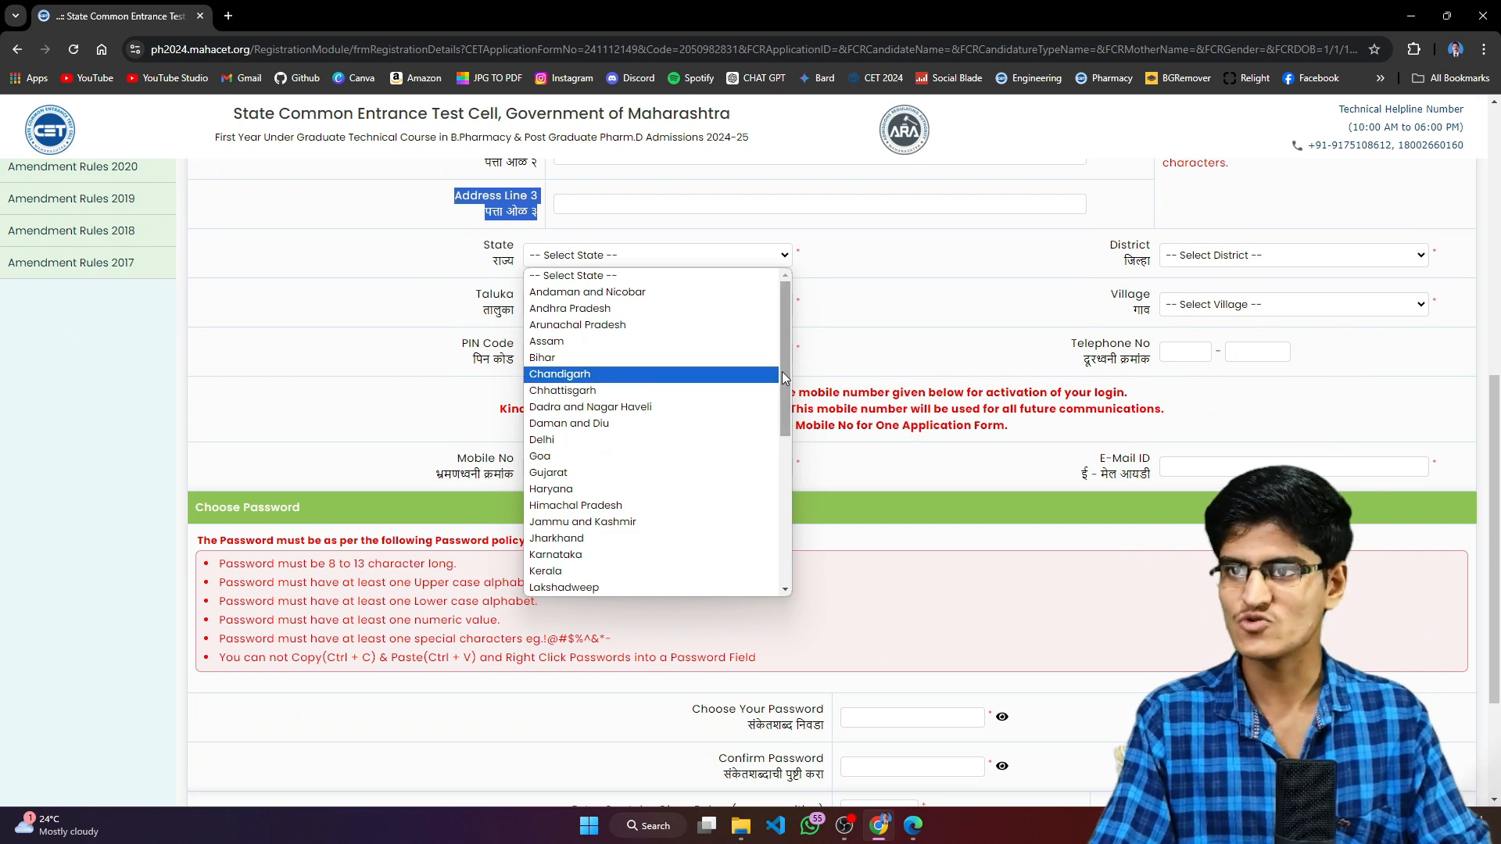
{"action": "left_click_drag", "start_coordinate": [782, 372], "coordinate": [796, 483]}
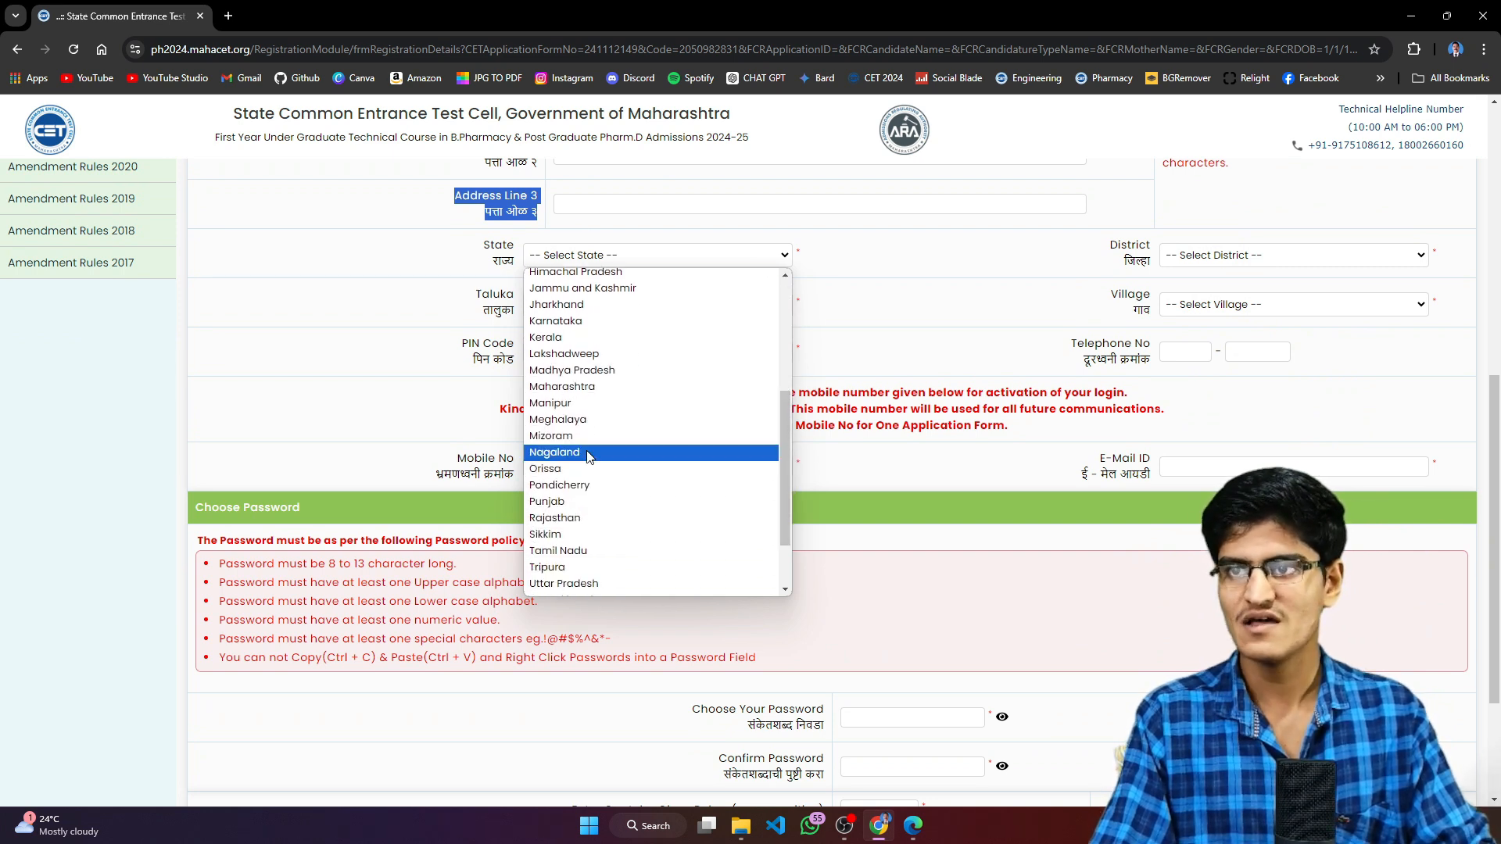
{"action": "left_click", "coordinate": [566, 386]}
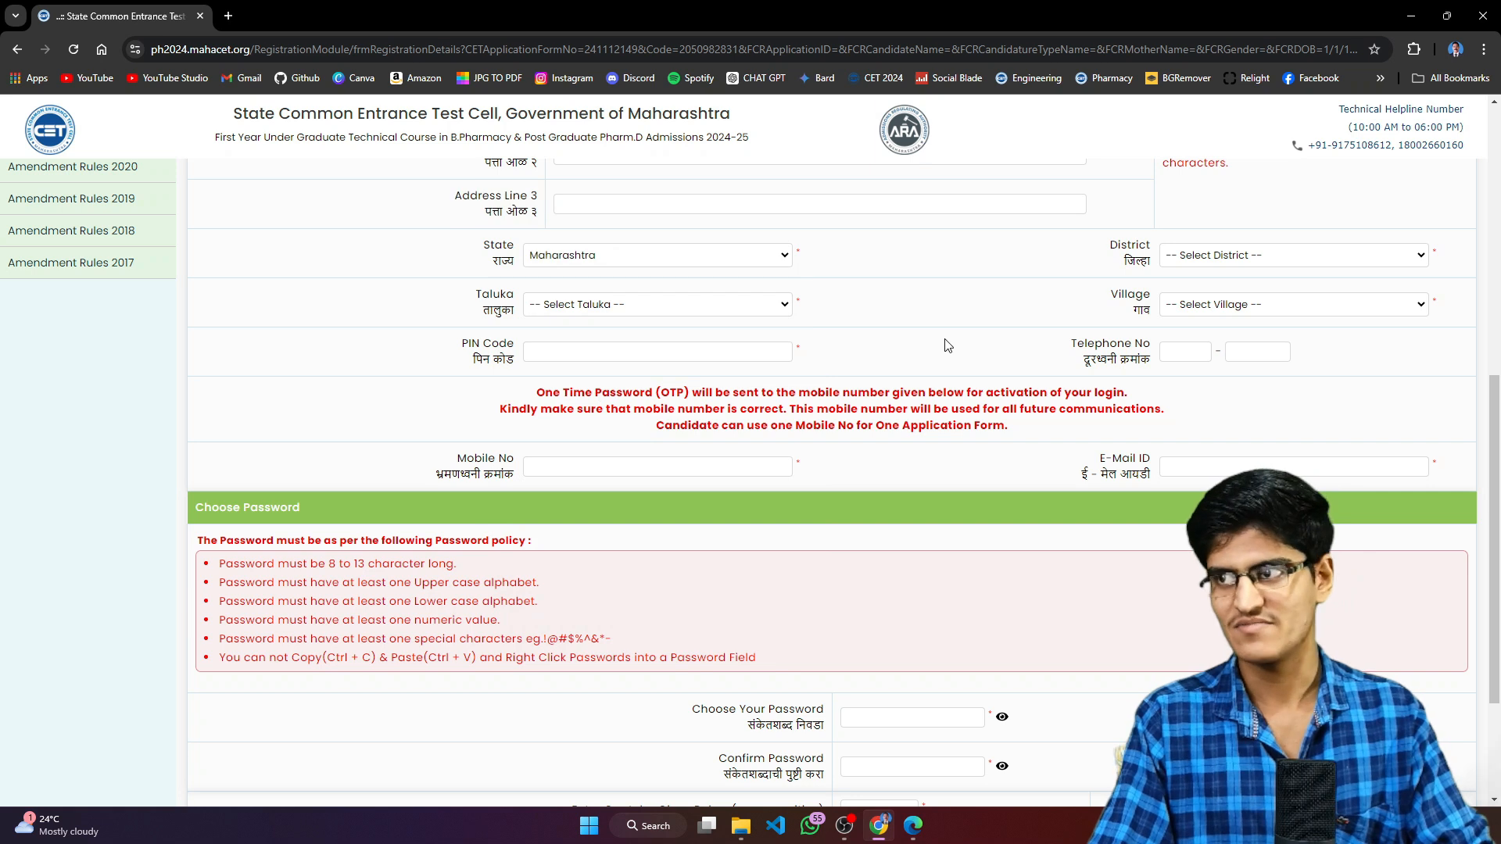
{"action": "left_click", "coordinate": [1205, 263]}
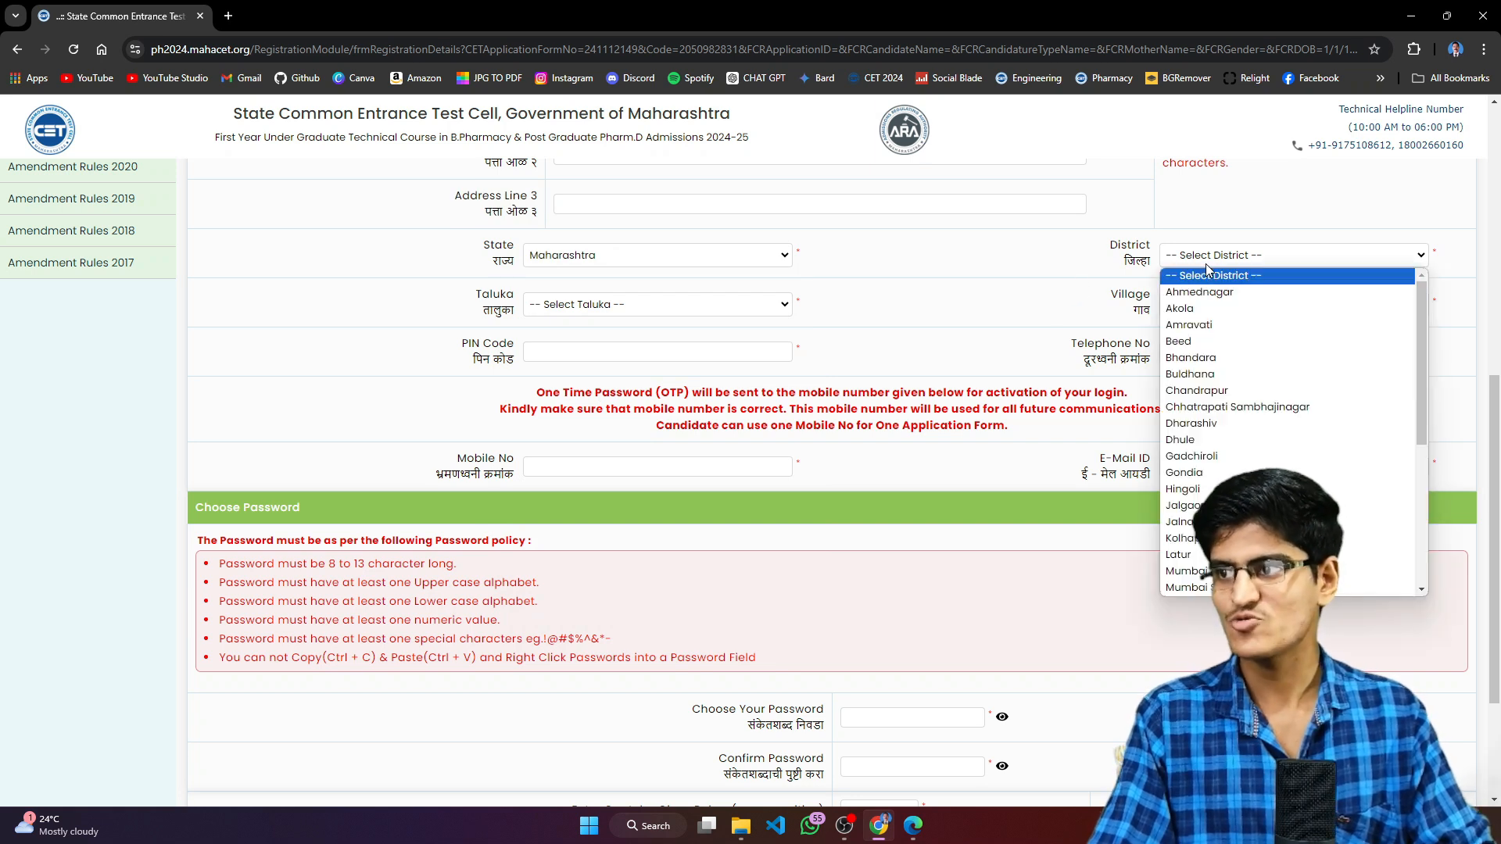
{"action": "scroll", "coordinate": [1250, 430], "scroll_direction": "down", "scroll_amount": 3}
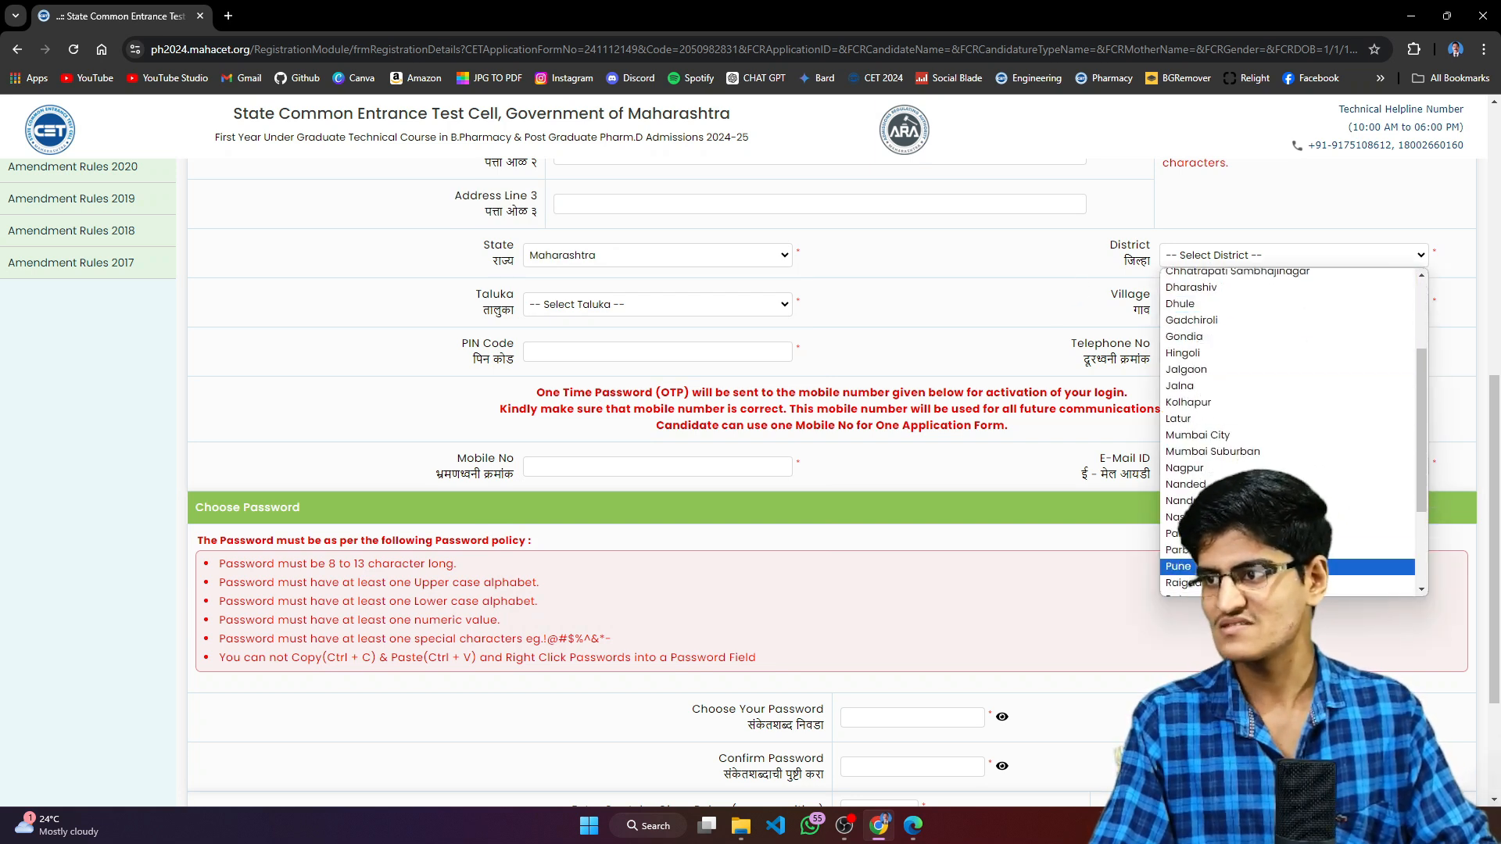
{"action": "left_click", "coordinate": [1251, 582]}
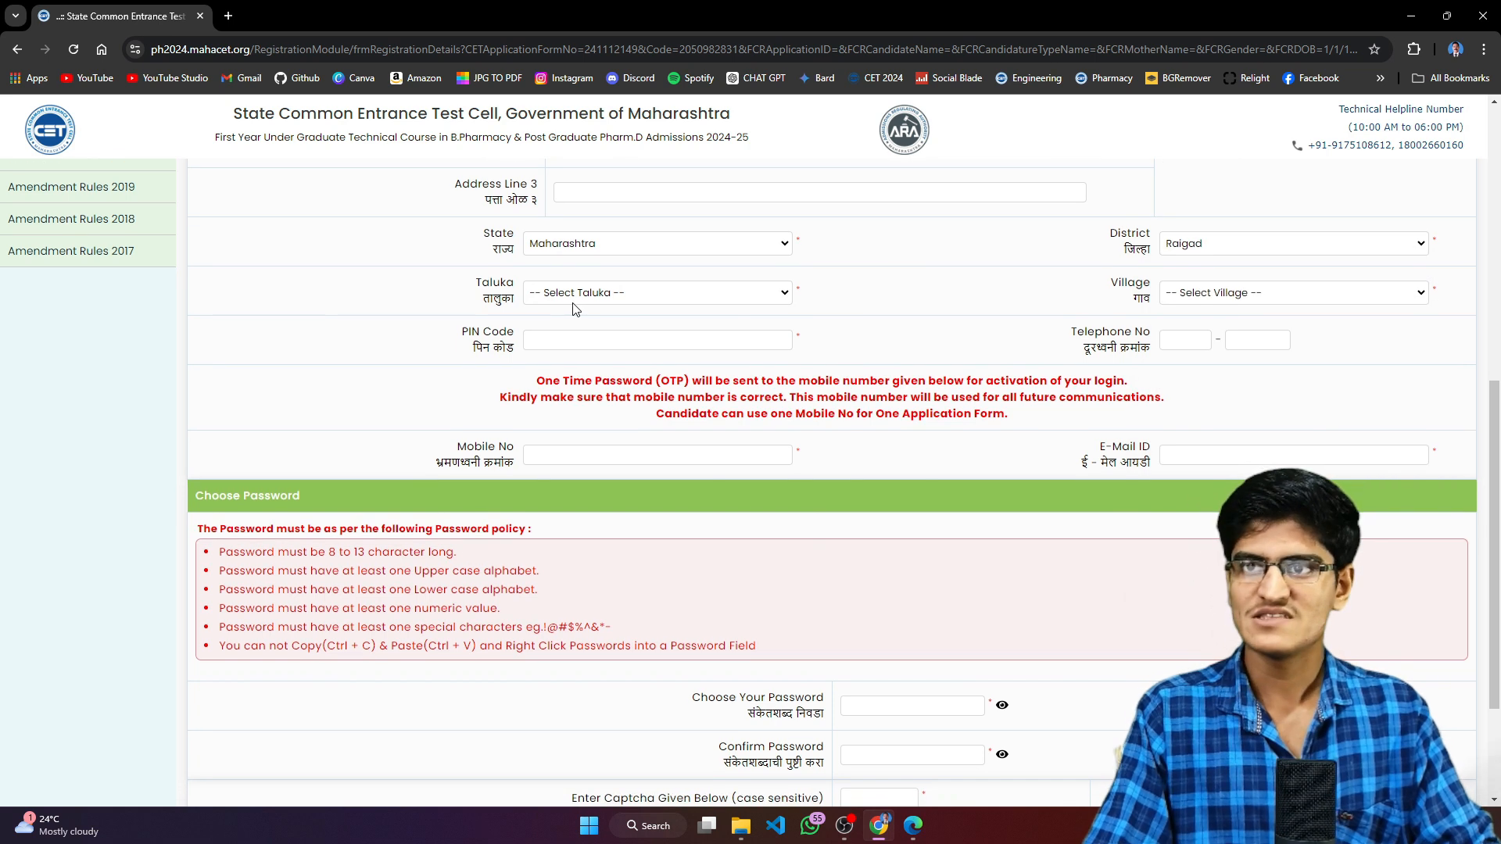
{"action": "left_click", "coordinate": [575, 296]}
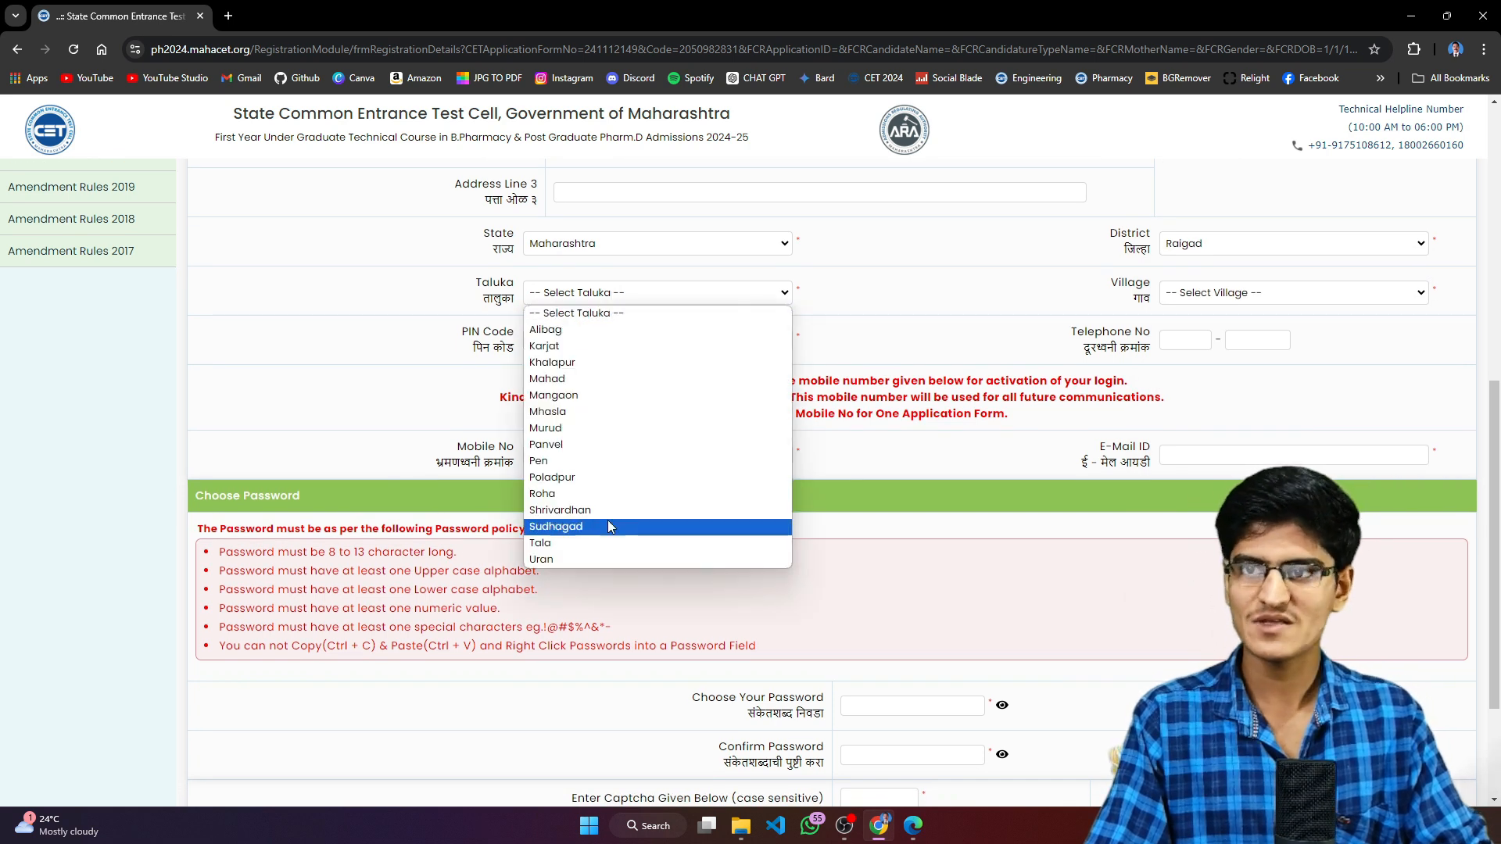
{"action": "left_click", "coordinate": [602, 346]}
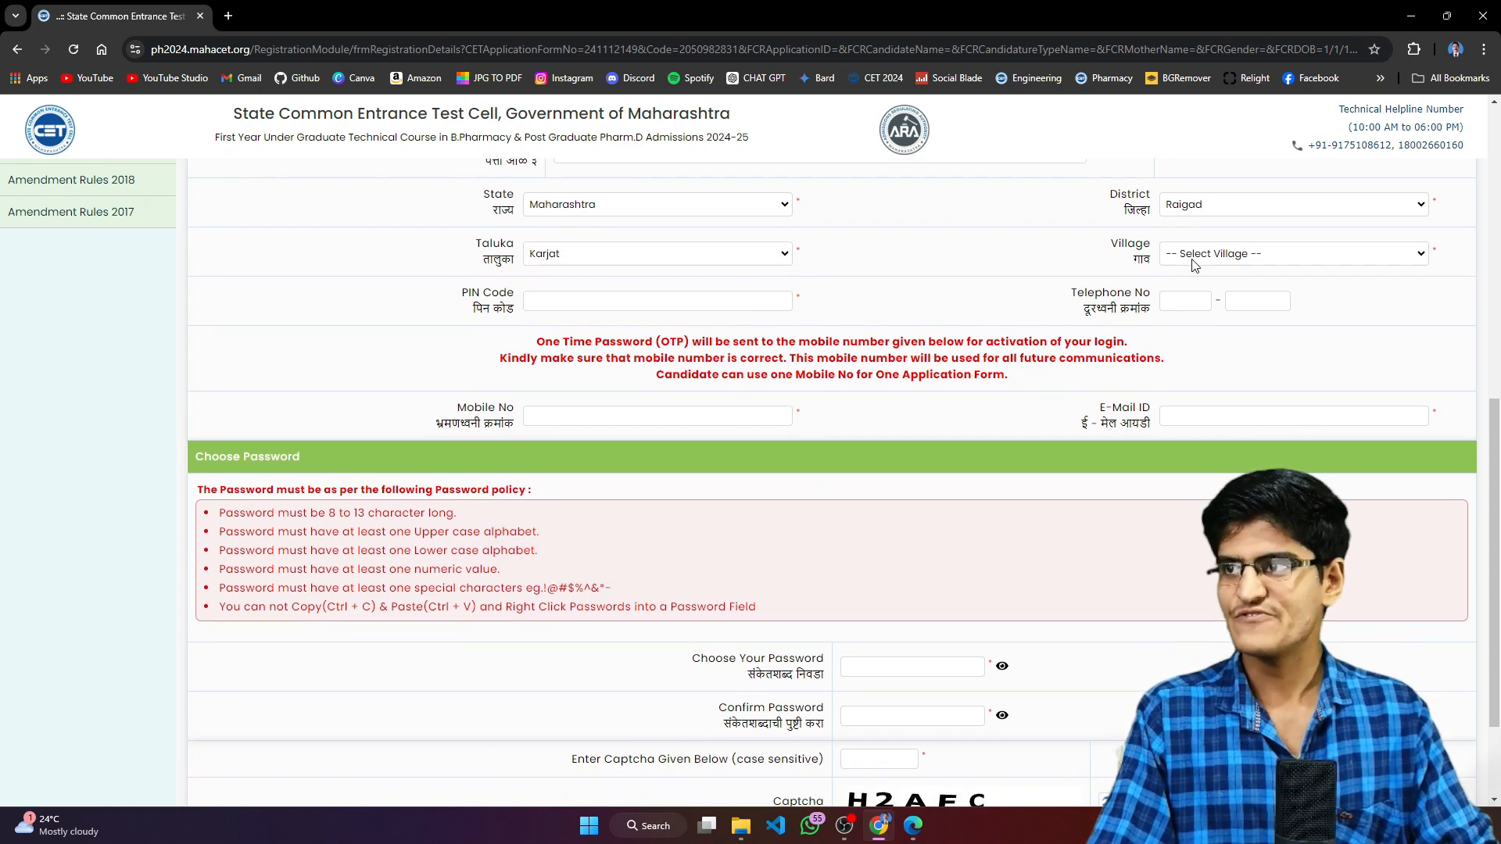
{"action": "left_click", "coordinate": [1194, 264]}
{"action": "scroll", "coordinate": [1254, 383], "scroll_direction": "down", "scroll_amount": 7}
{"action": "scroll", "coordinate": [1245, 420], "scroll_direction": "down", "scroll_amount": 10}
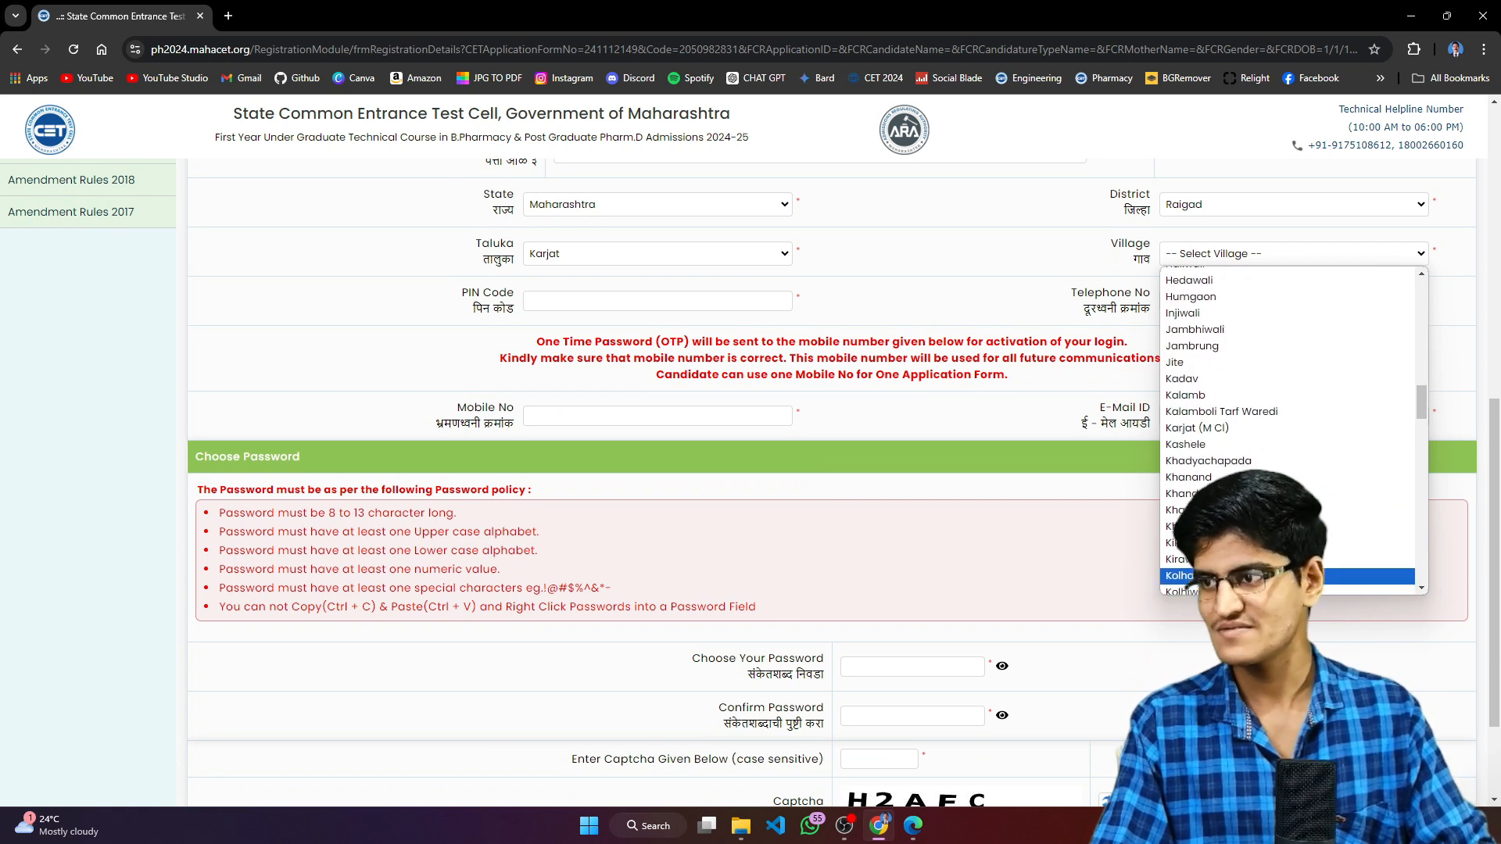
{"action": "left_click", "coordinate": [1219, 572]}
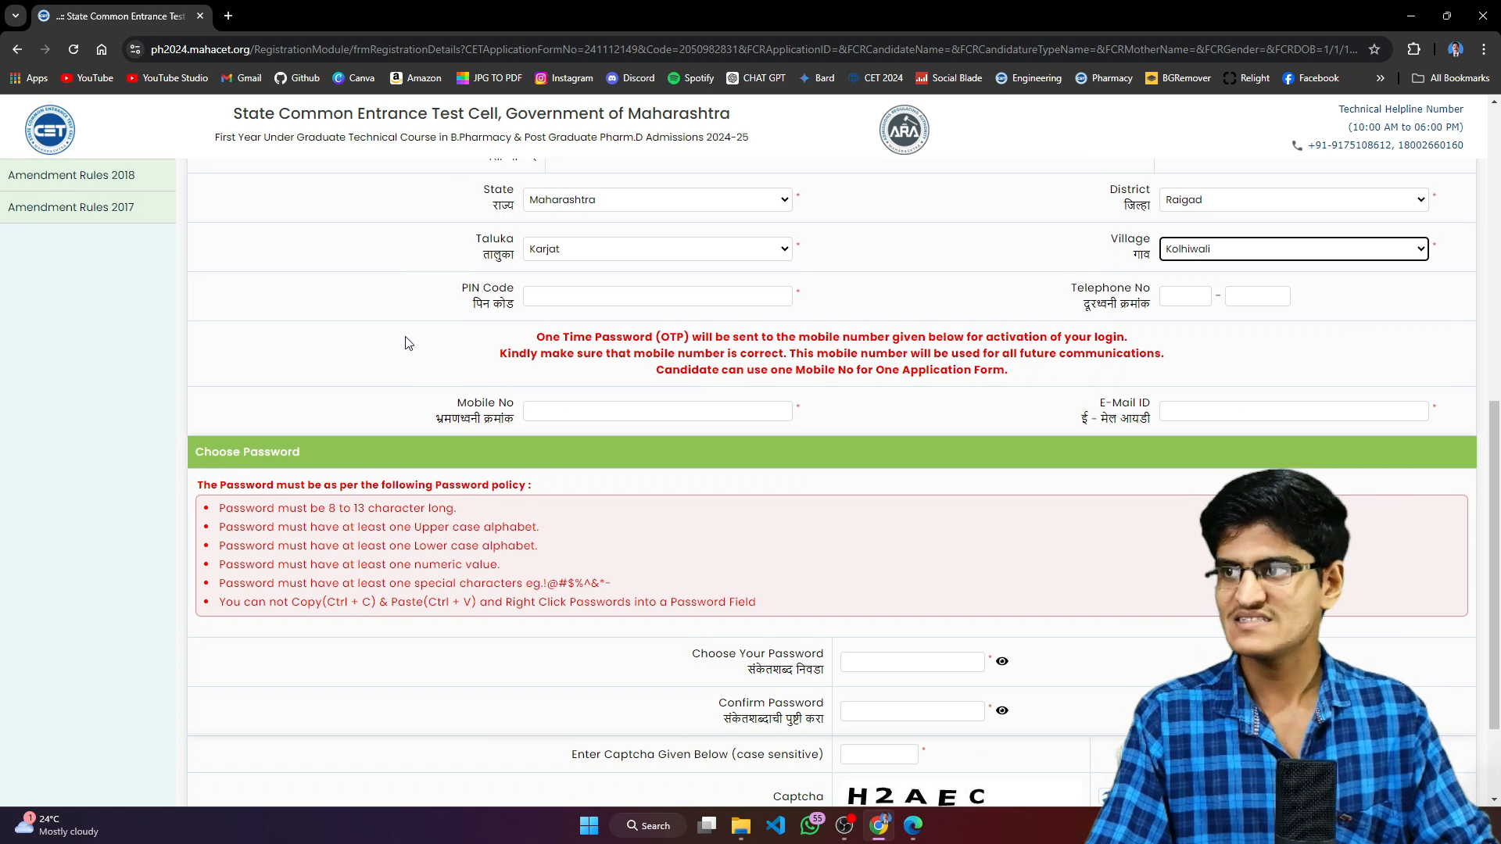
{"action": "left_click_drag", "start_coordinate": [460, 285], "coordinate": [514, 305]}
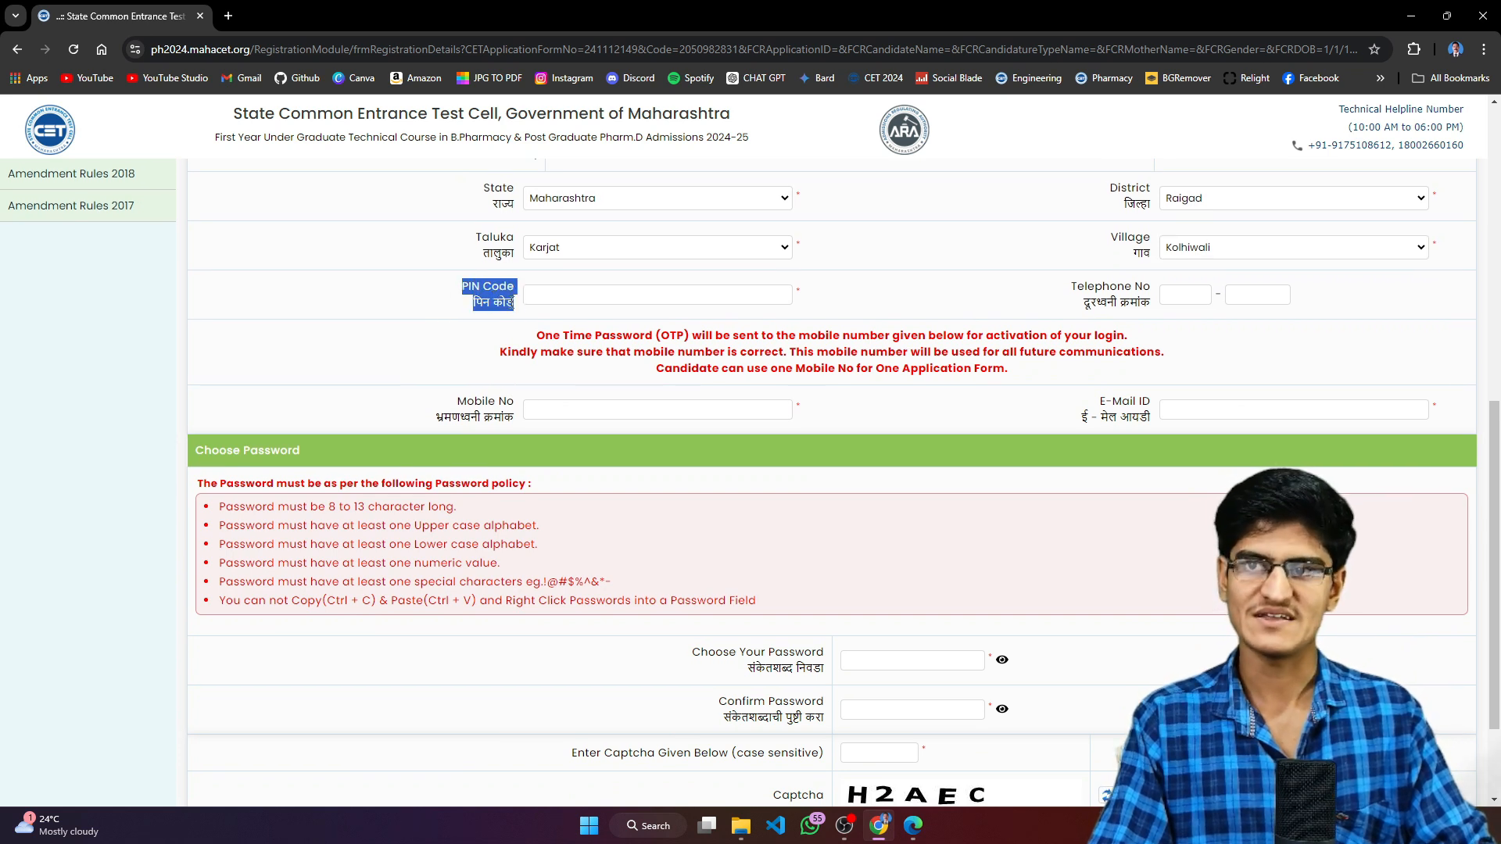
{"action": "left_click", "coordinate": [513, 304]}
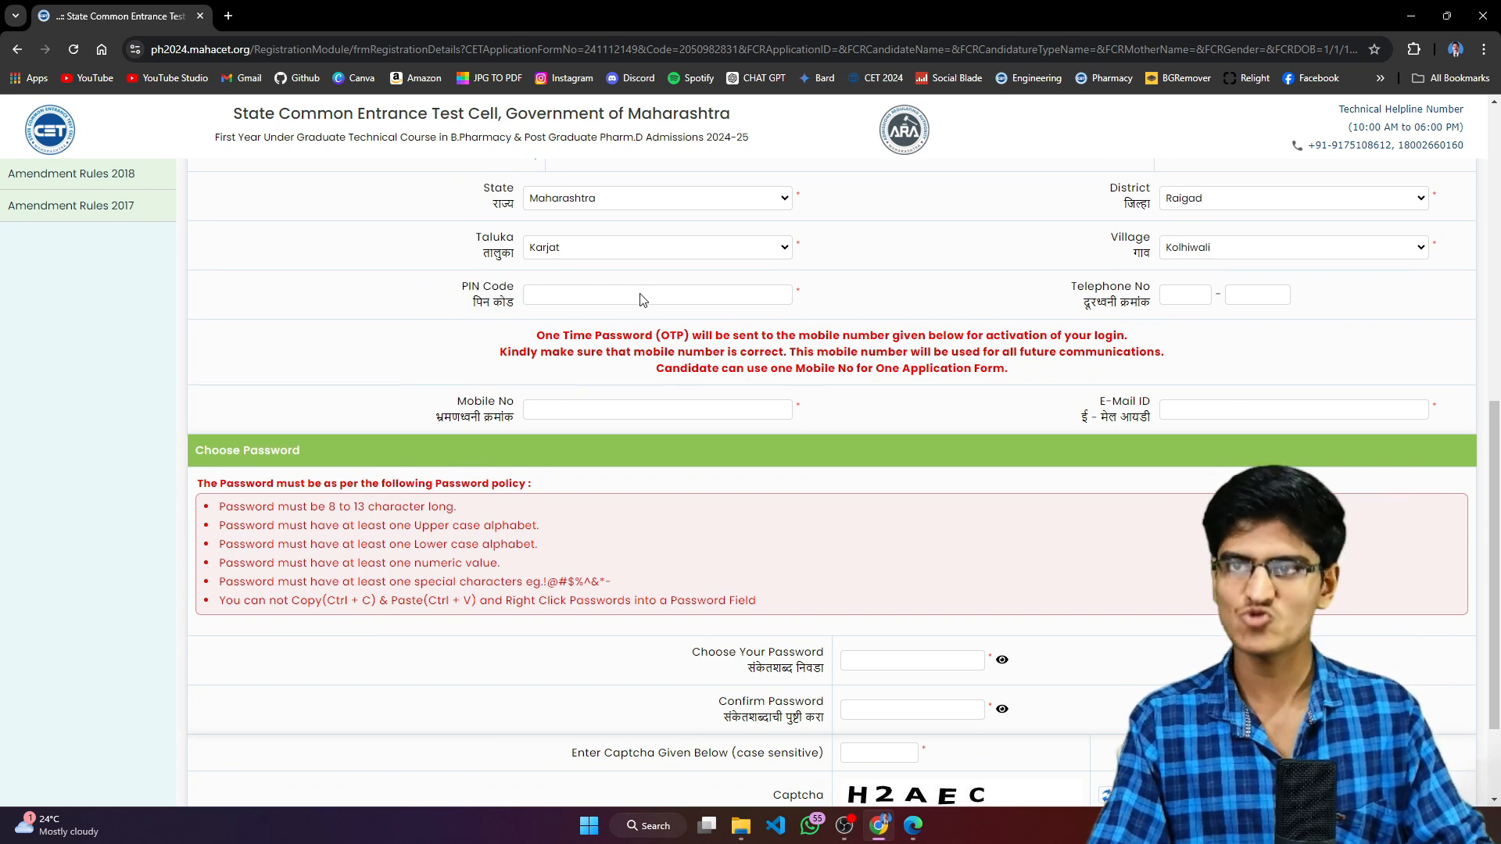
{"action": "scroll", "coordinate": [860, 281], "scroll_direction": "down", "scroll_amount": 1}
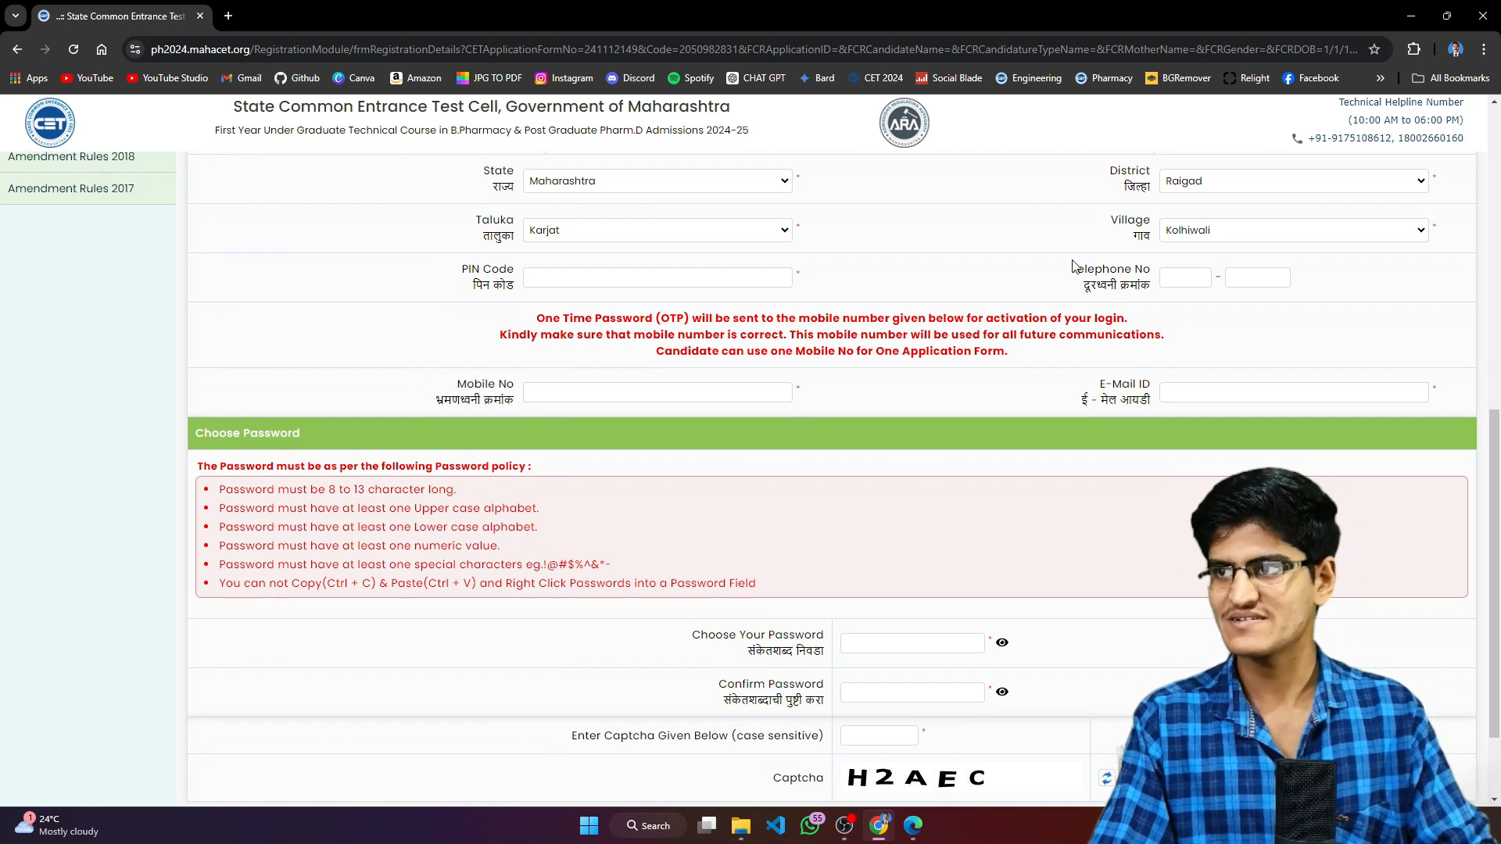
{"action": "left_click_drag", "start_coordinate": [1073, 266], "coordinate": [1152, 298]}
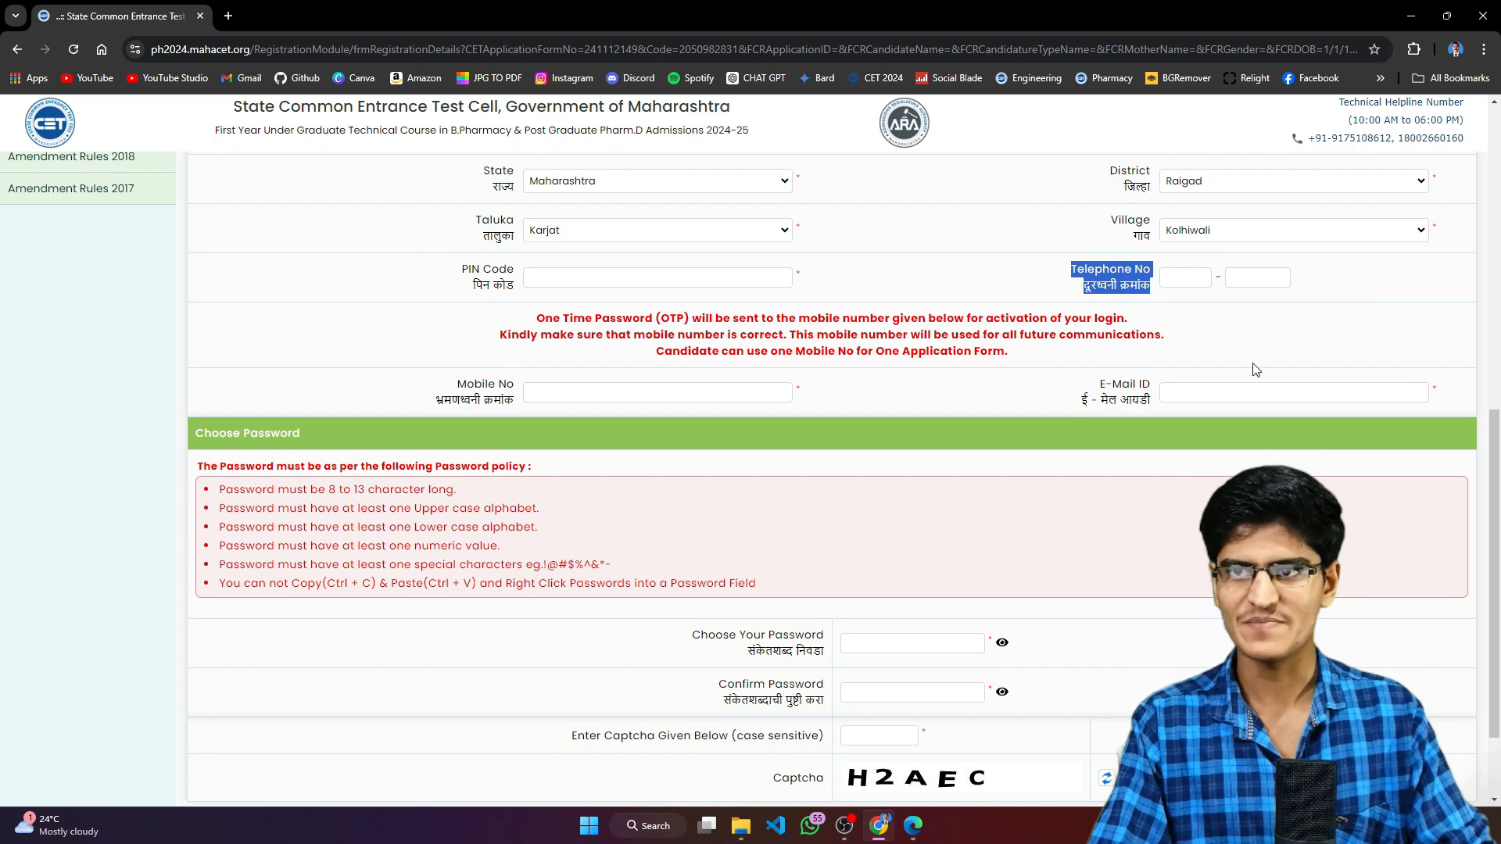
{"action": "scroll", "coordinate": [1204, 374], "scroll_direction": "up", "scroll_amount": 1}
{"action": "scroll", "coordinate": [520, 320], "scroll_direction": "down", "scroll_amount": 1}
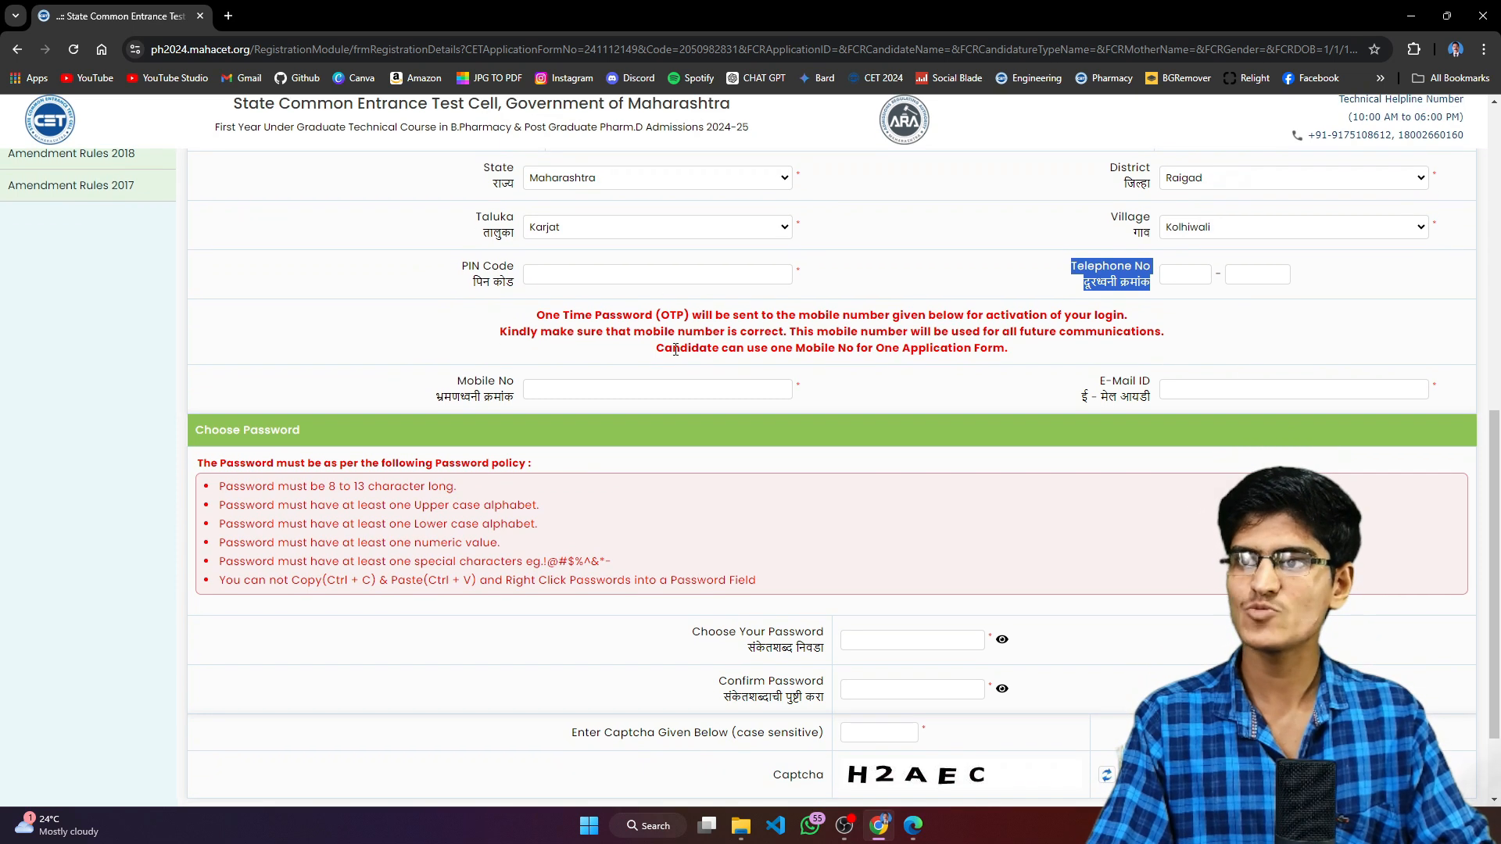
{"action": "left_click_drag", "start_coordinate": [453, 378], "coordinate": [520, 401]}
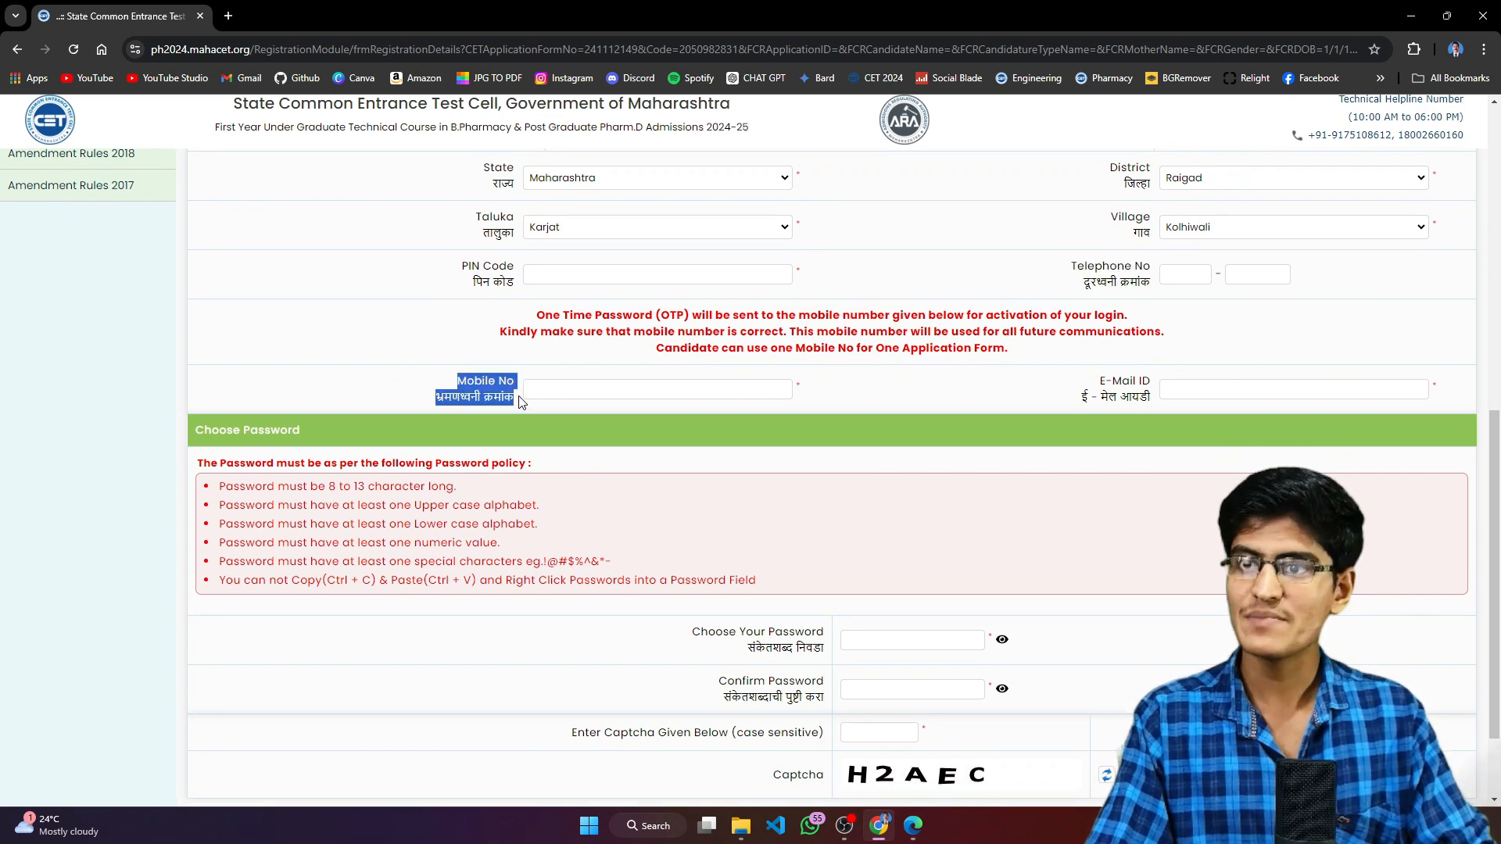
{"action": "left_click", "coordinate": [551, 345]}
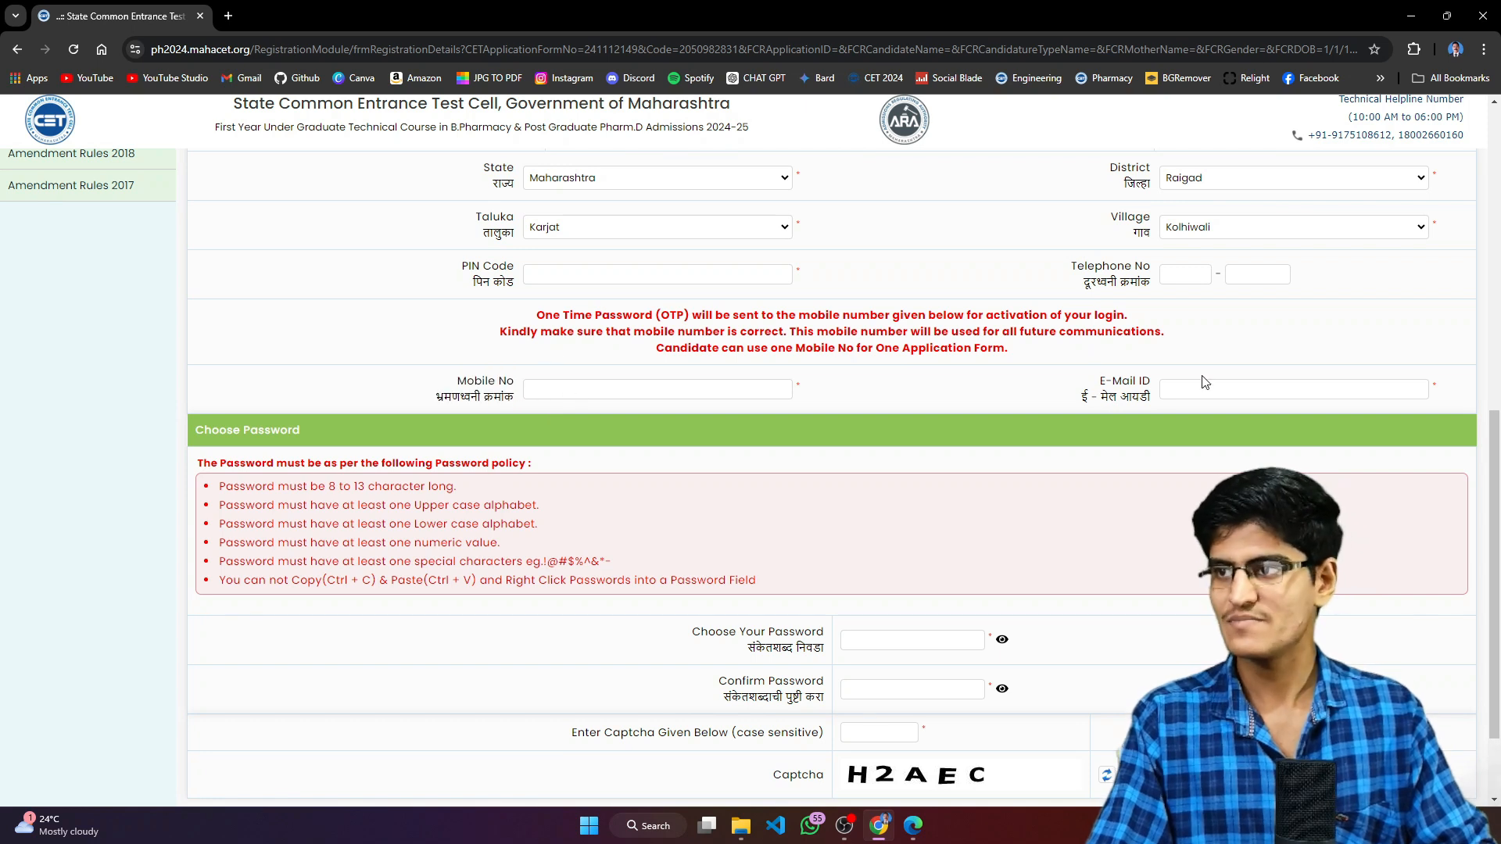
{"action": "left_click_drag", "start_coordinate": [1090, 380], "coordinate": [1156, 403]}
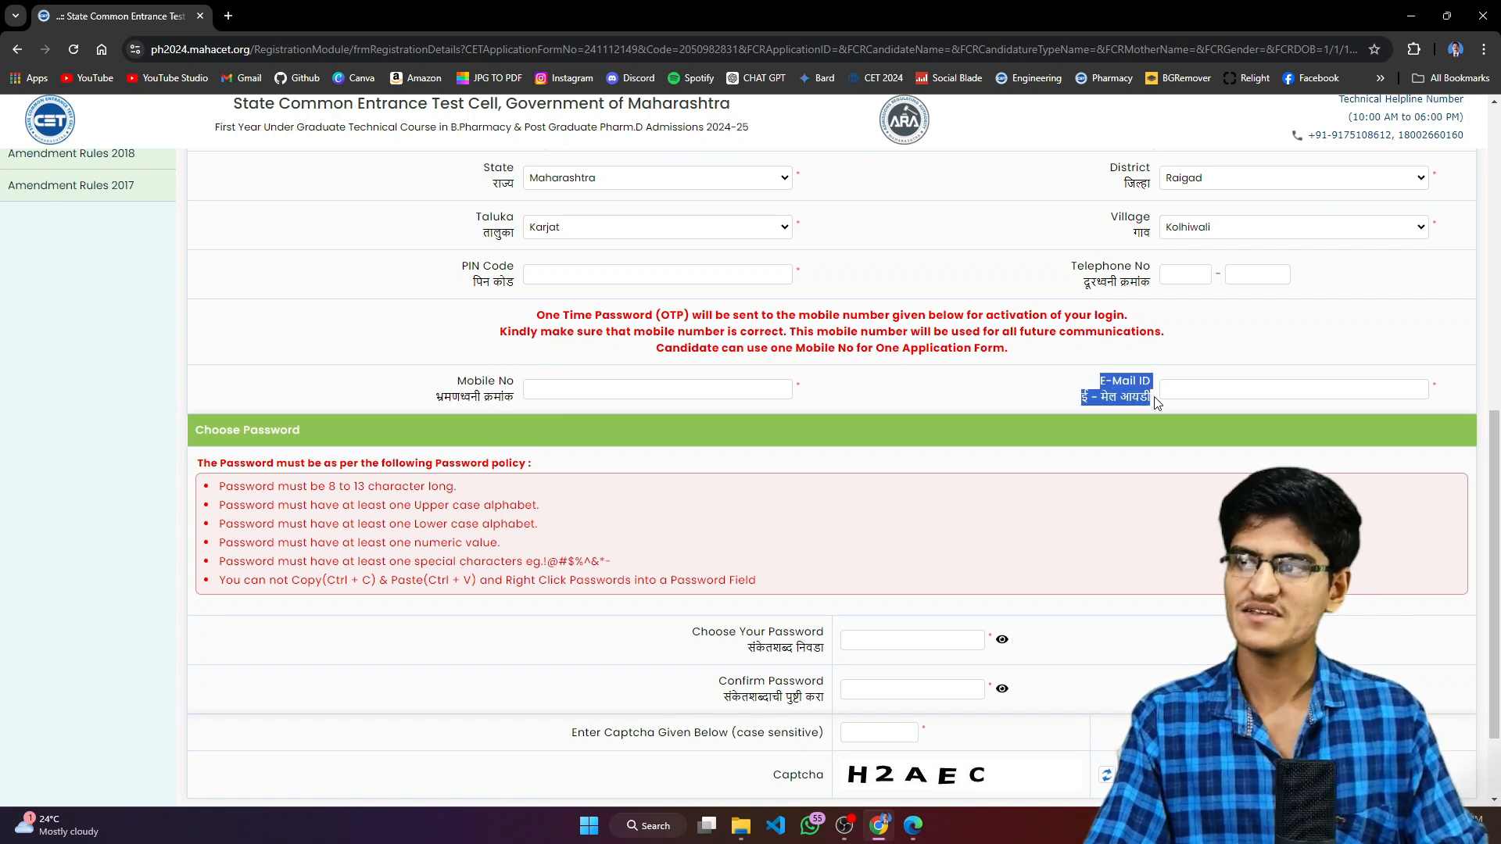
{"action": "scroll", "coordinate": [1157, 403], "scroll_direction": "up", "scroll_amount": 1}
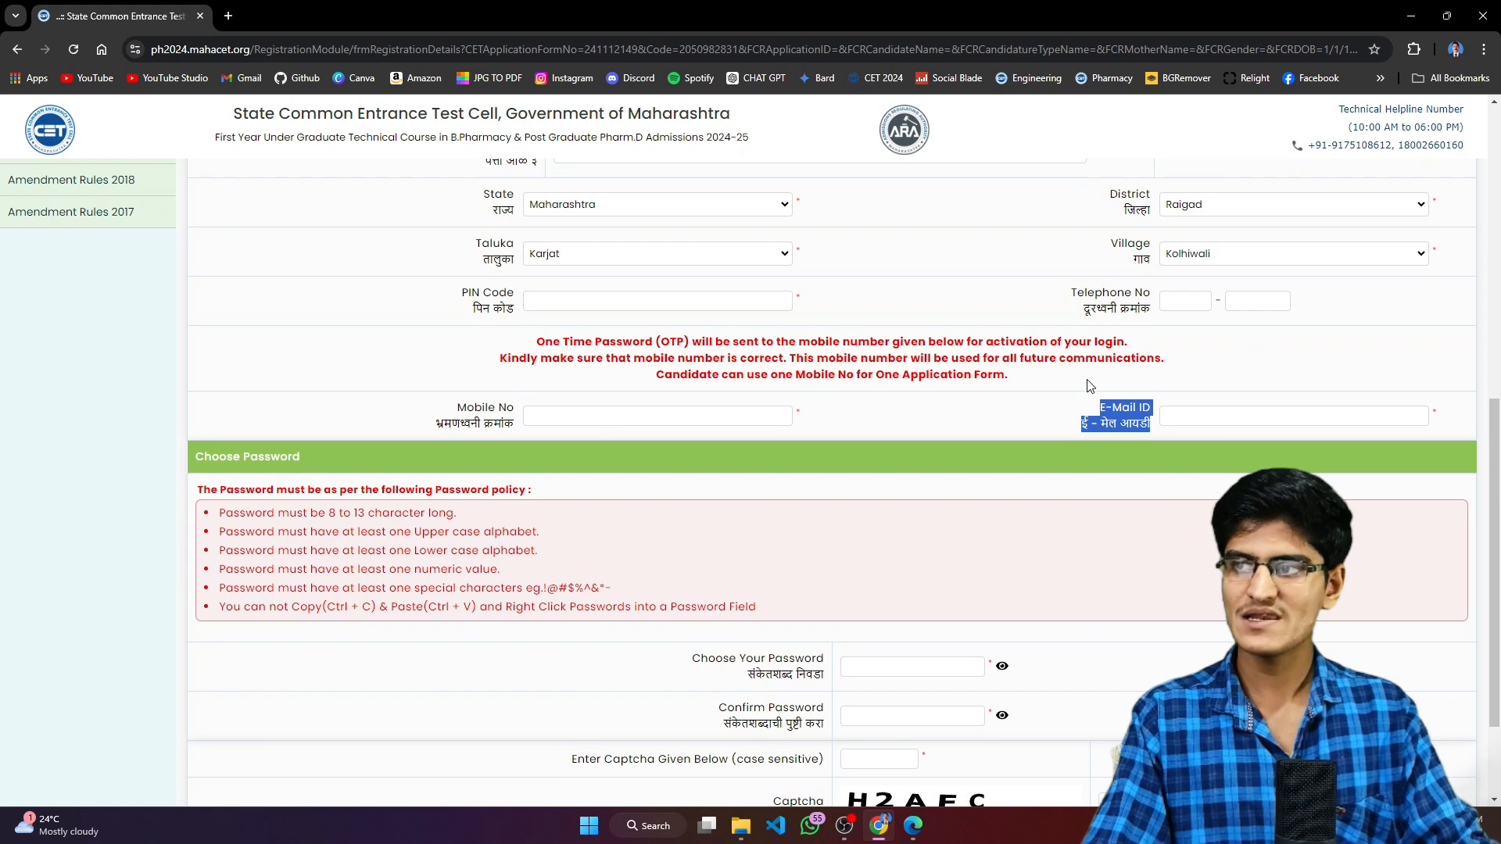
{"action": "scroll", "coordinate": [1100, 394], "scroll_direction": "down", "scroll_amount": 1}
{"action": "scroll", "coordinate": [1100, 395], "scroll_direction": "down", "scroll_amount": 1}
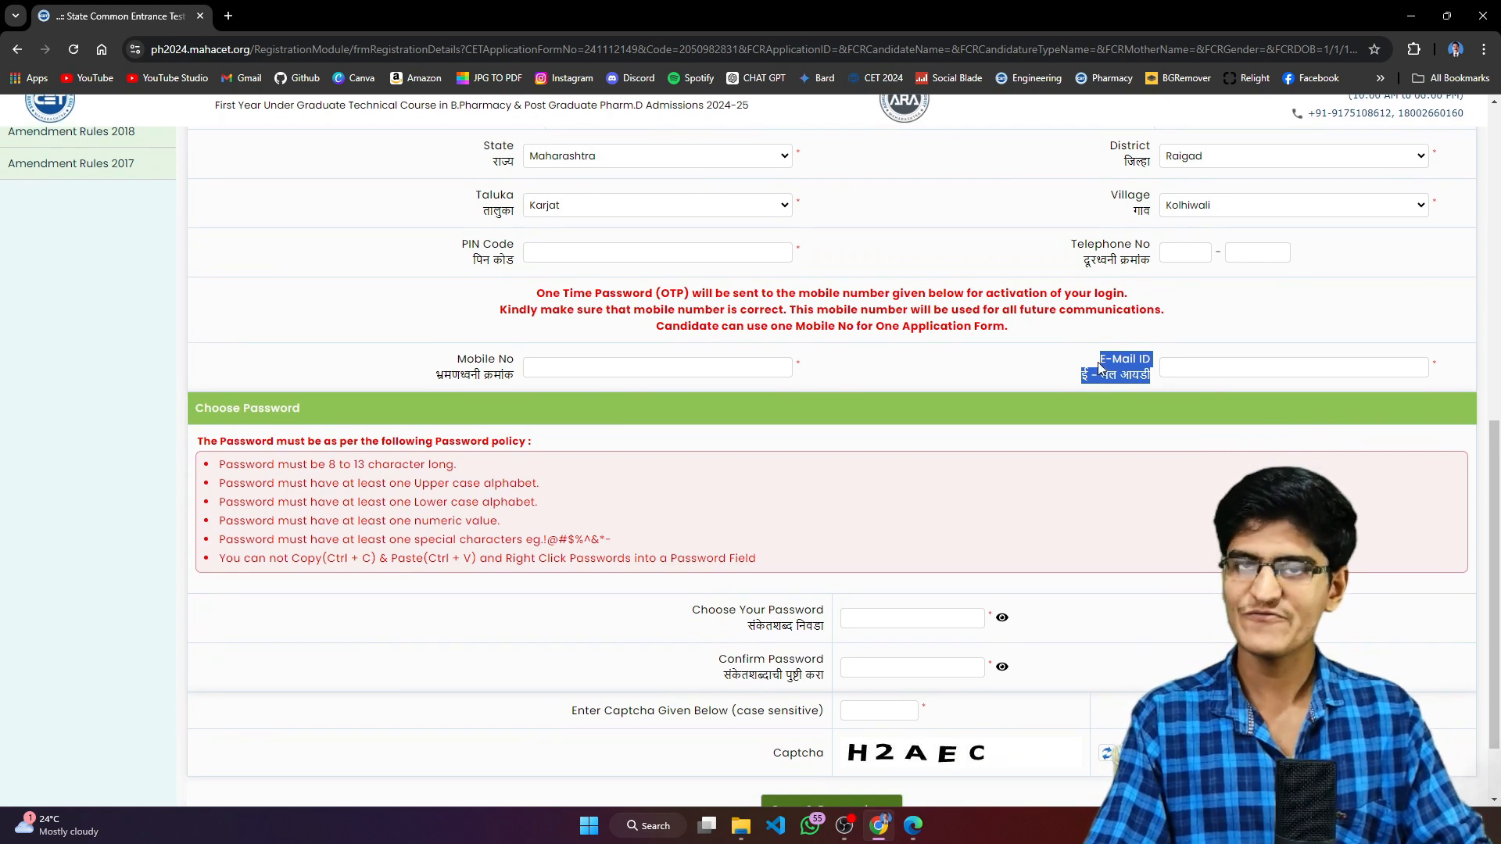
{"action": "left_click", "coordinate": [1099, 367]}
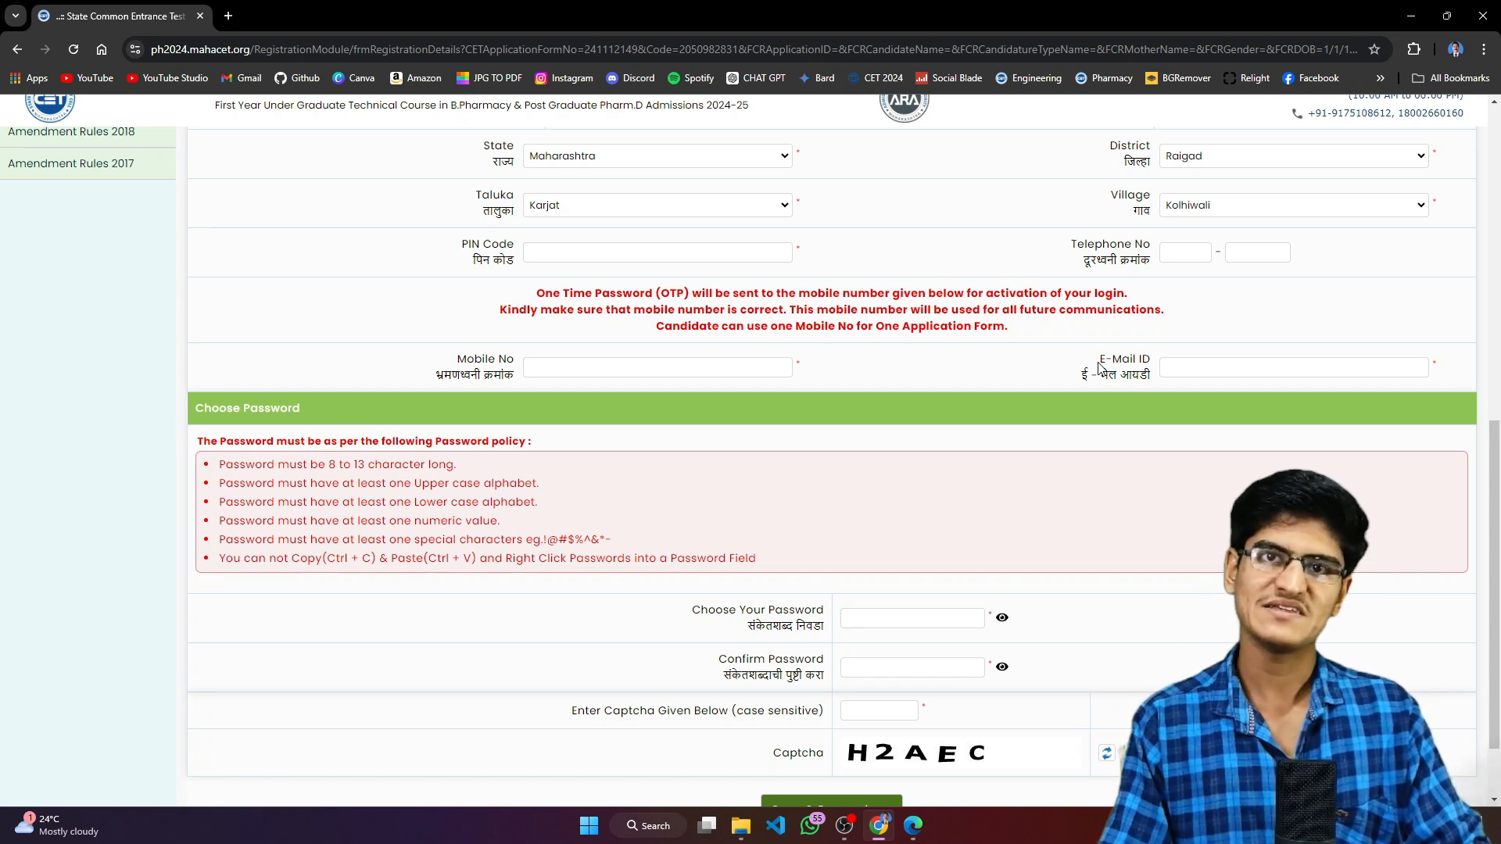
{"action": "scroll", "coordinate": [1097, 363], "scroll_direction": "down", "scroll_amount": 1}
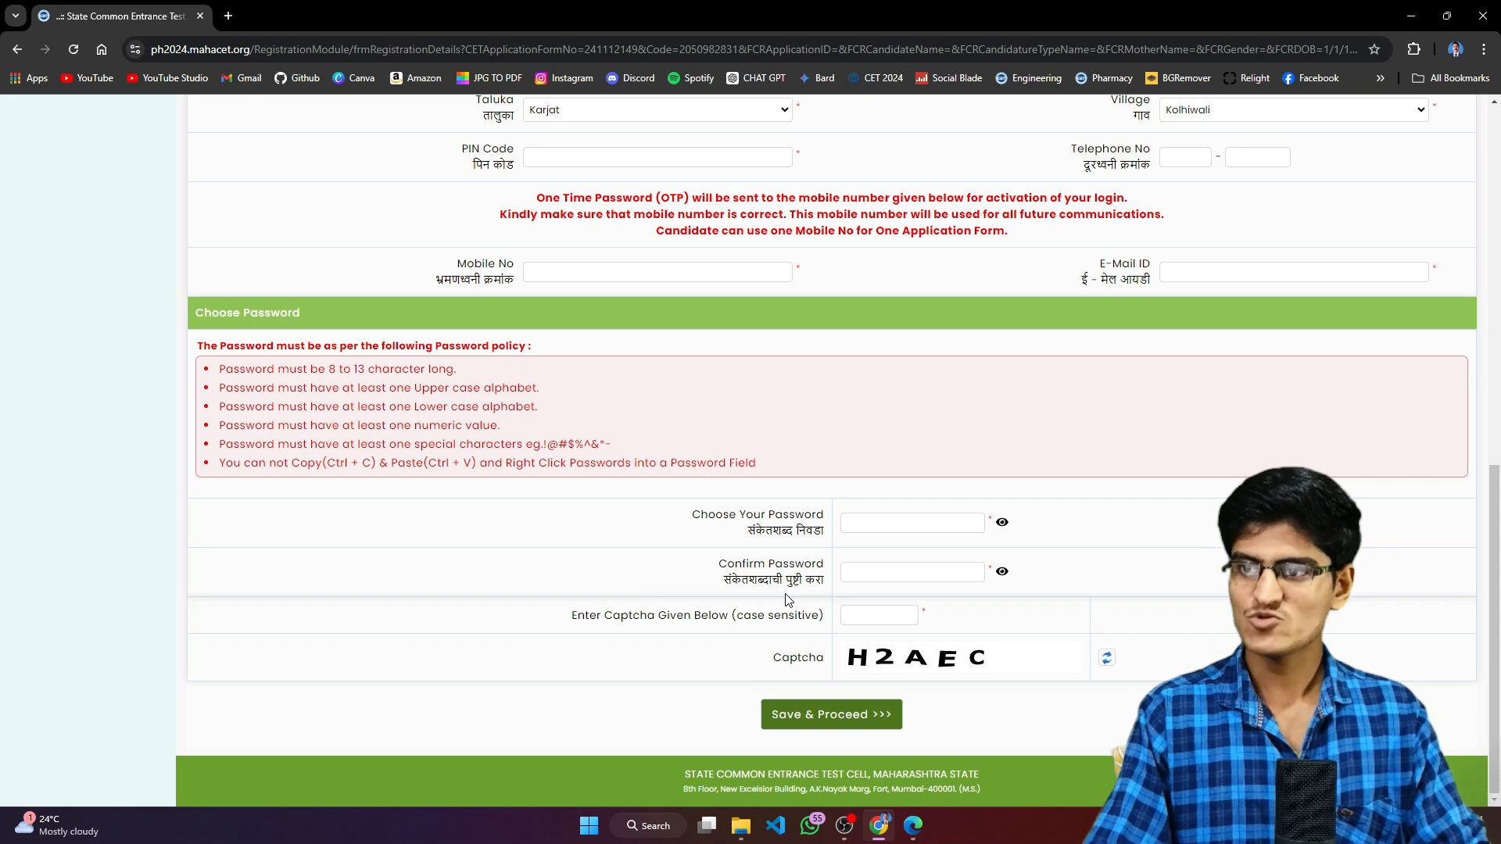
Step: Review the Password and Confirm Password fields and scroll through the registration form
{"action": "left_click_drag", "start_coordinate": [690, 513], "coordinate": [825, 599]}
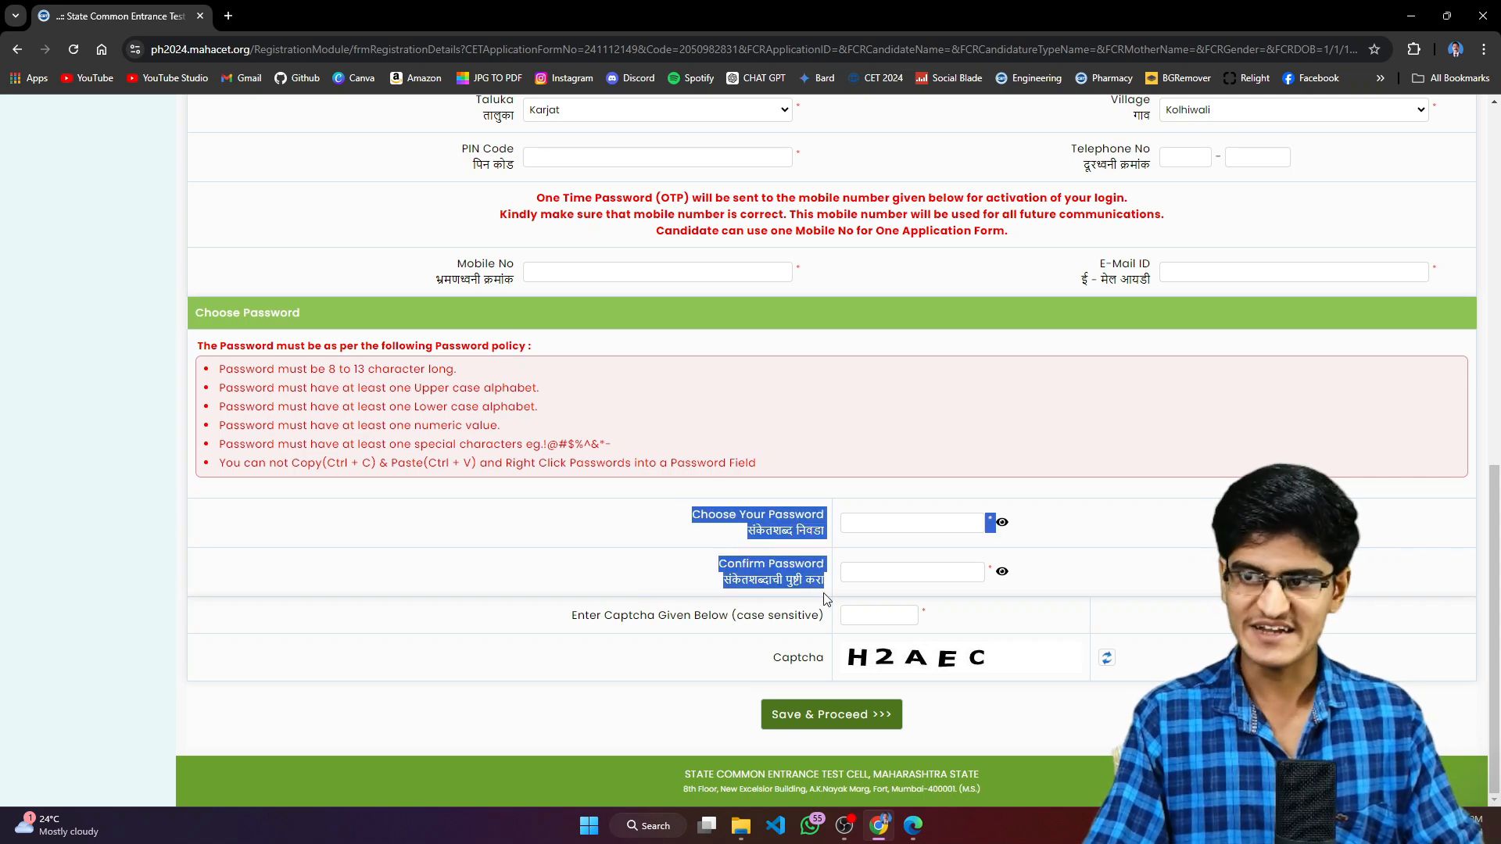
{"action": "left_click", "coordinate": [816, 586]}
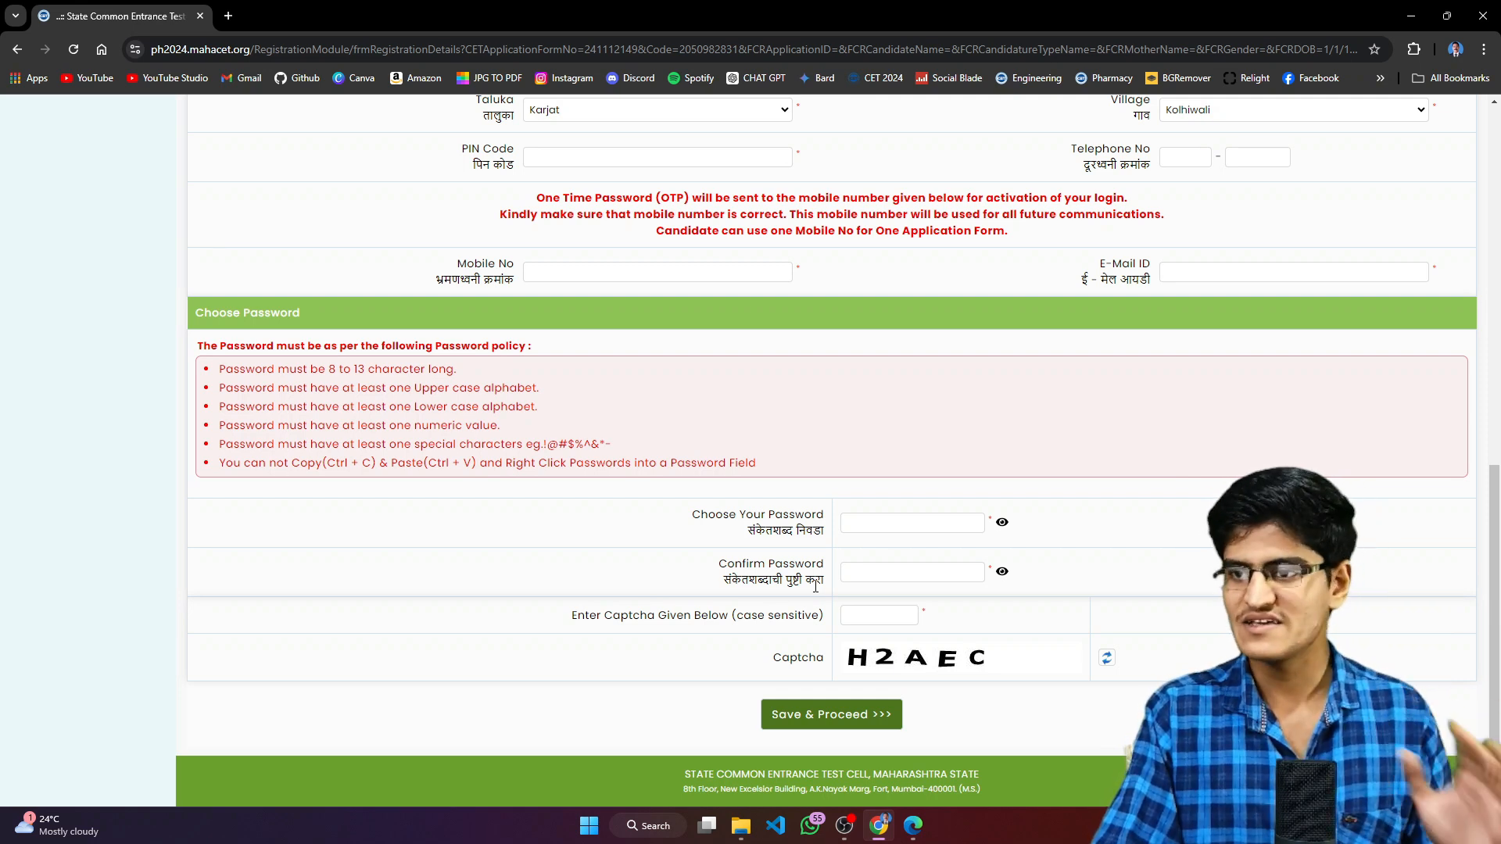
{"action": "scroll", "coordinate": [777, 625], "scroll_direction": "up", "scroll_amount": 4}
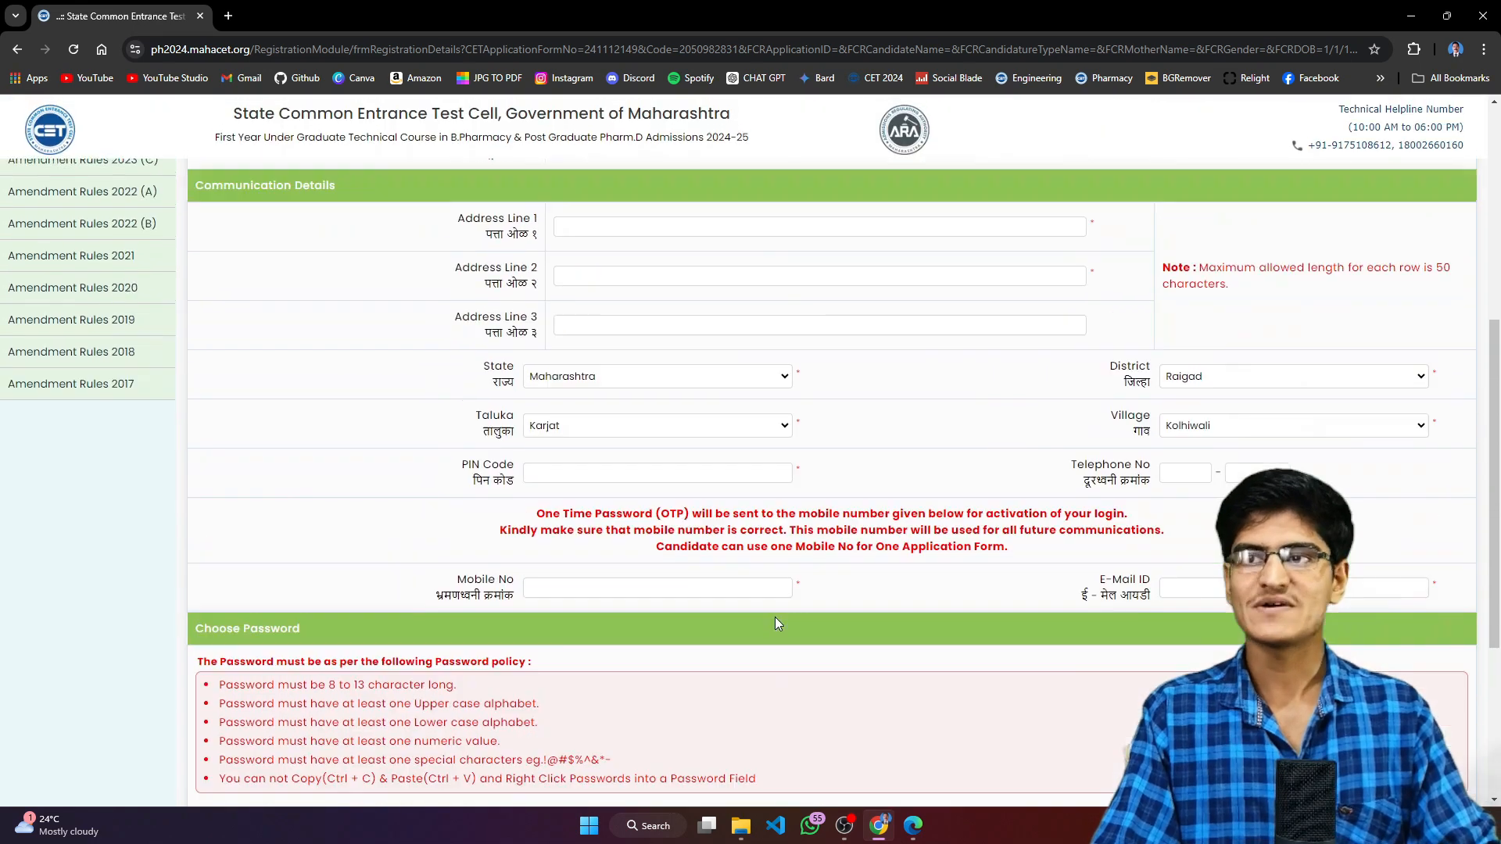
{"action": "scroll", "coordinate": [776, 623], "scroll_direction": "up", "scroll_amount": 5}
{"action": "scroll", "coordinate": [776, 623], "scroll_direction": "down", "scroll_amount": 4}
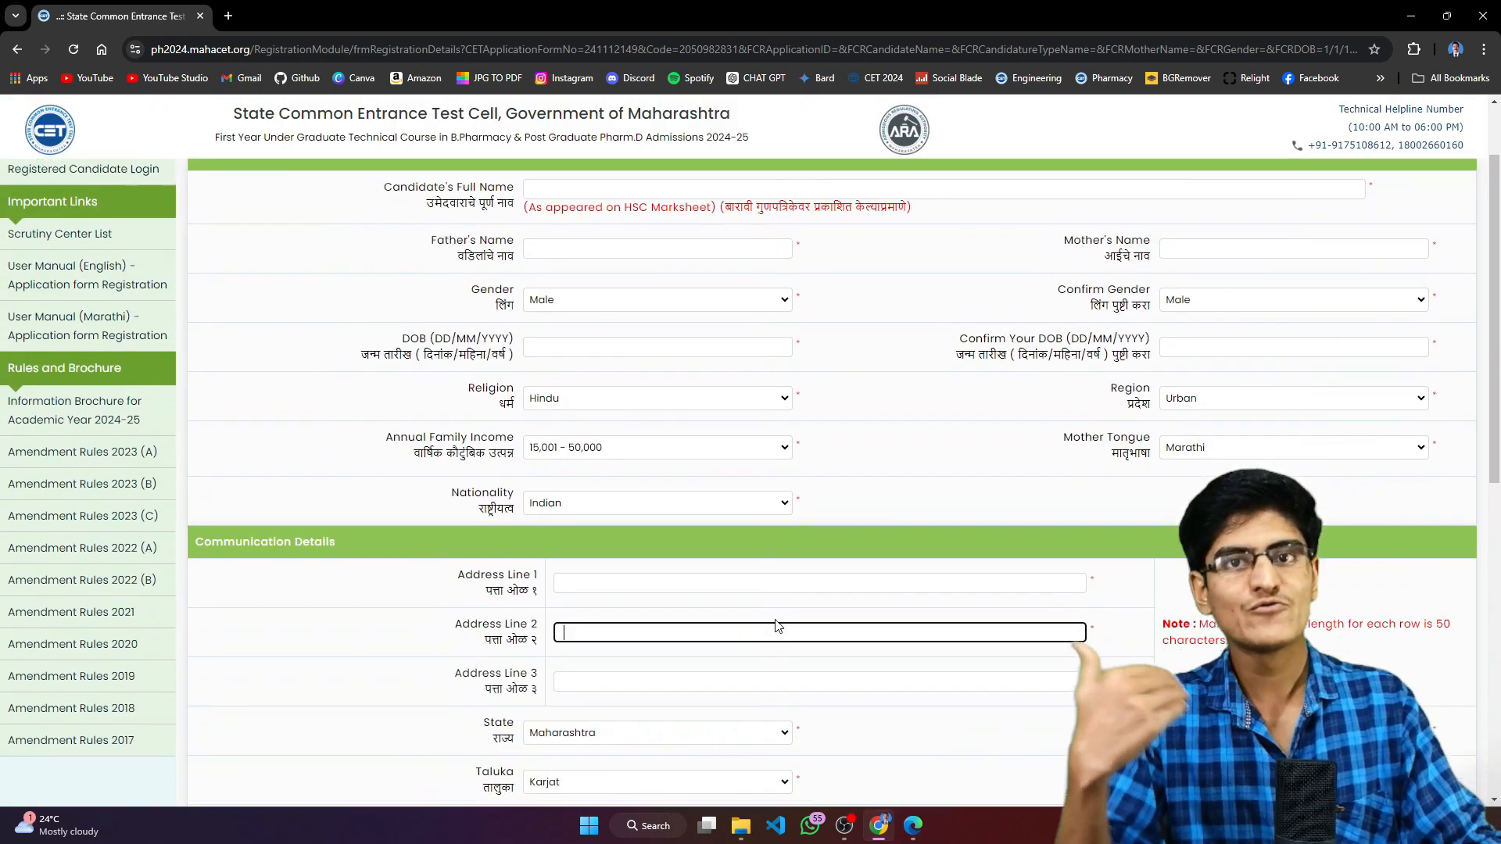
{"action": "scroll", "coordinate": [776, 625], "scroll_direction": "down", "scroll_amount": 6}
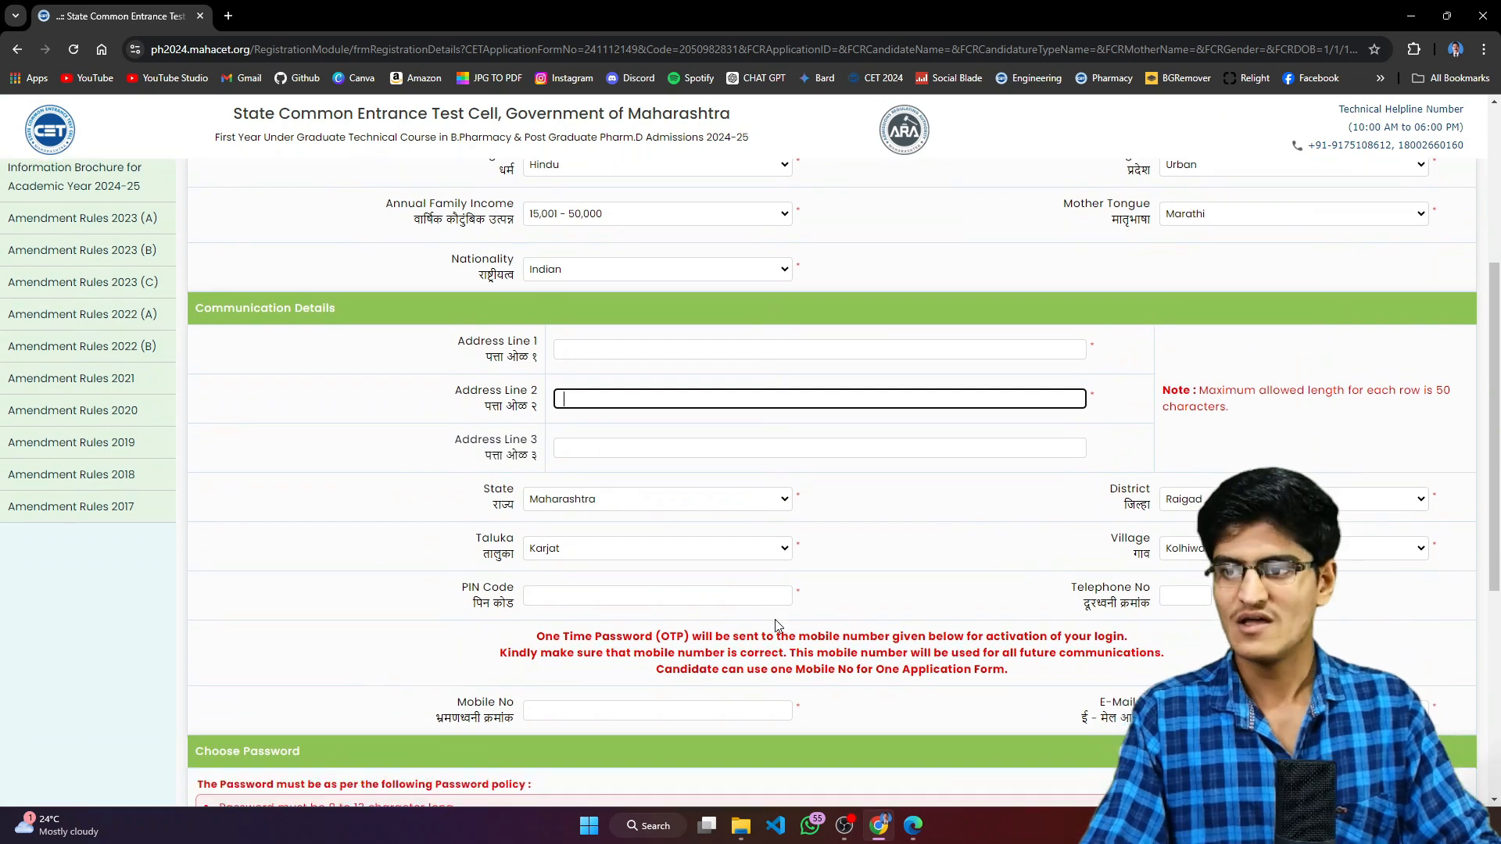
{"action": "scroll", "coordinate": [776, 626], "scroll_direction": "down", "scroll_amount": 1}
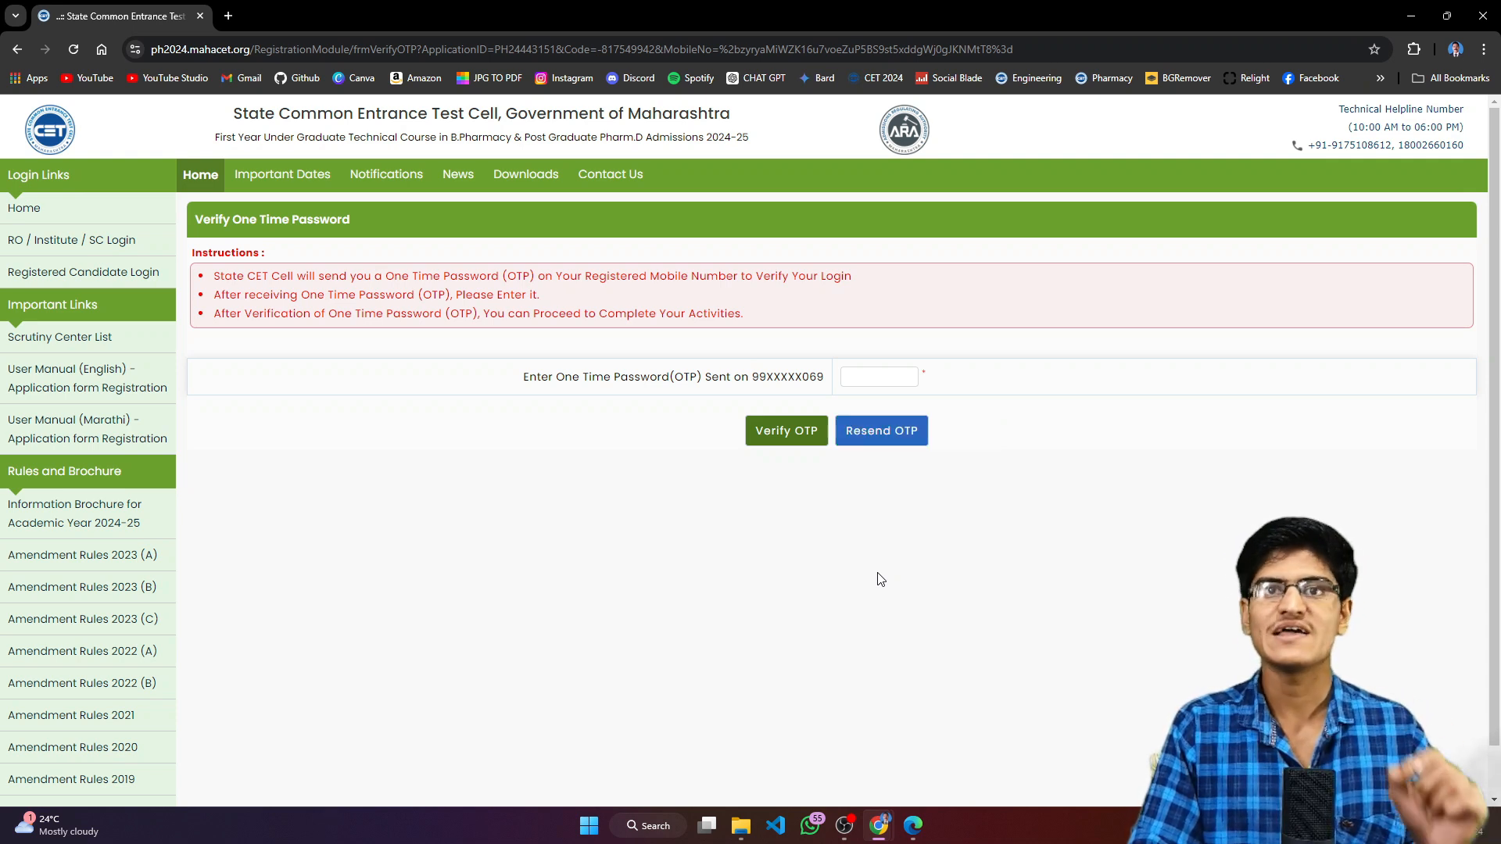
Step: Enter the six-digit OTP received on the registered mobile and verify it
{"action": "left_click", "coordinate": [868, 378]}
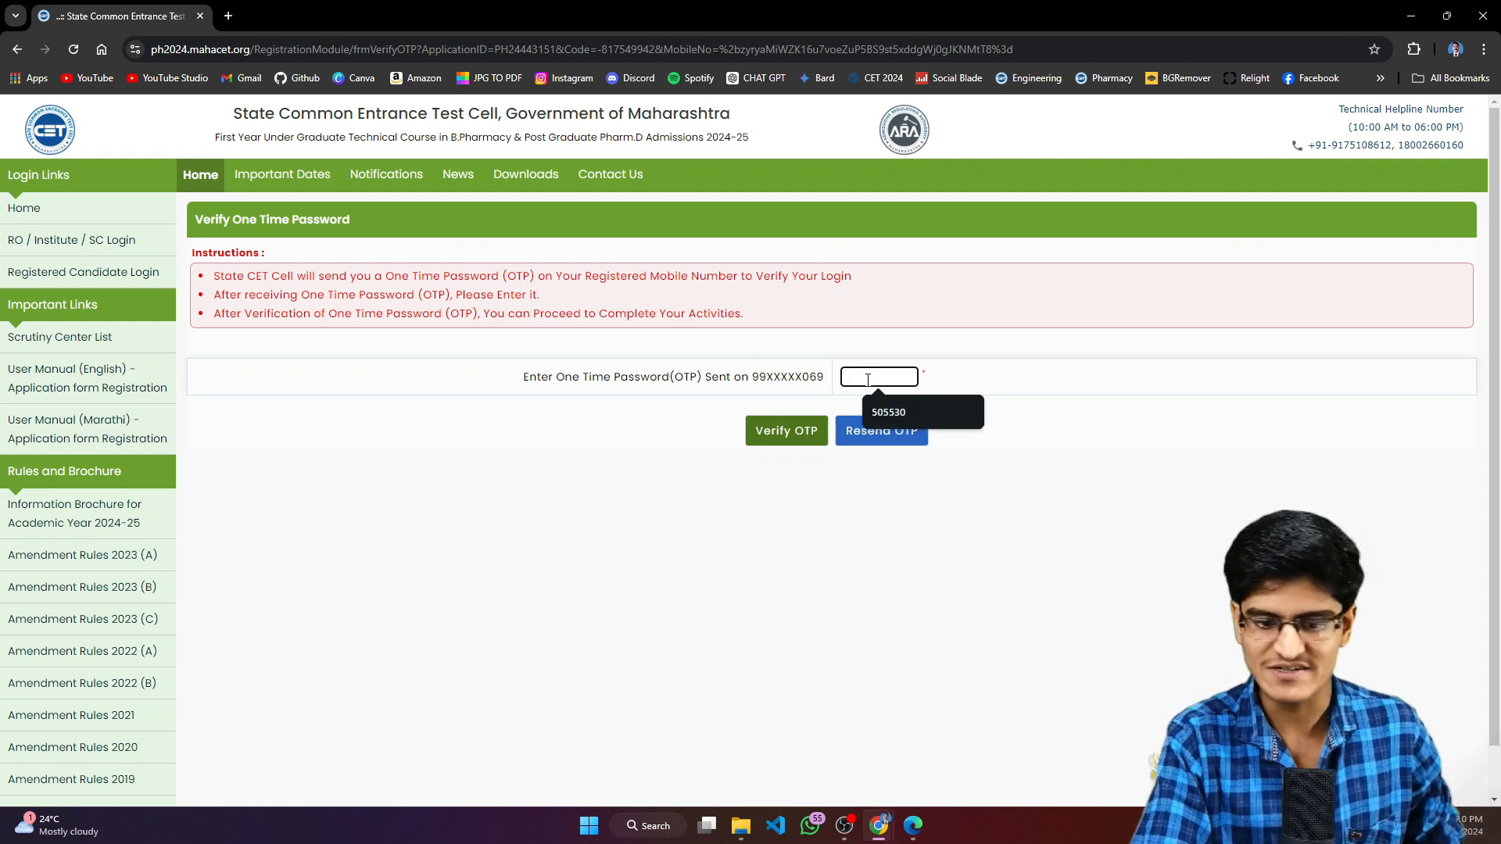
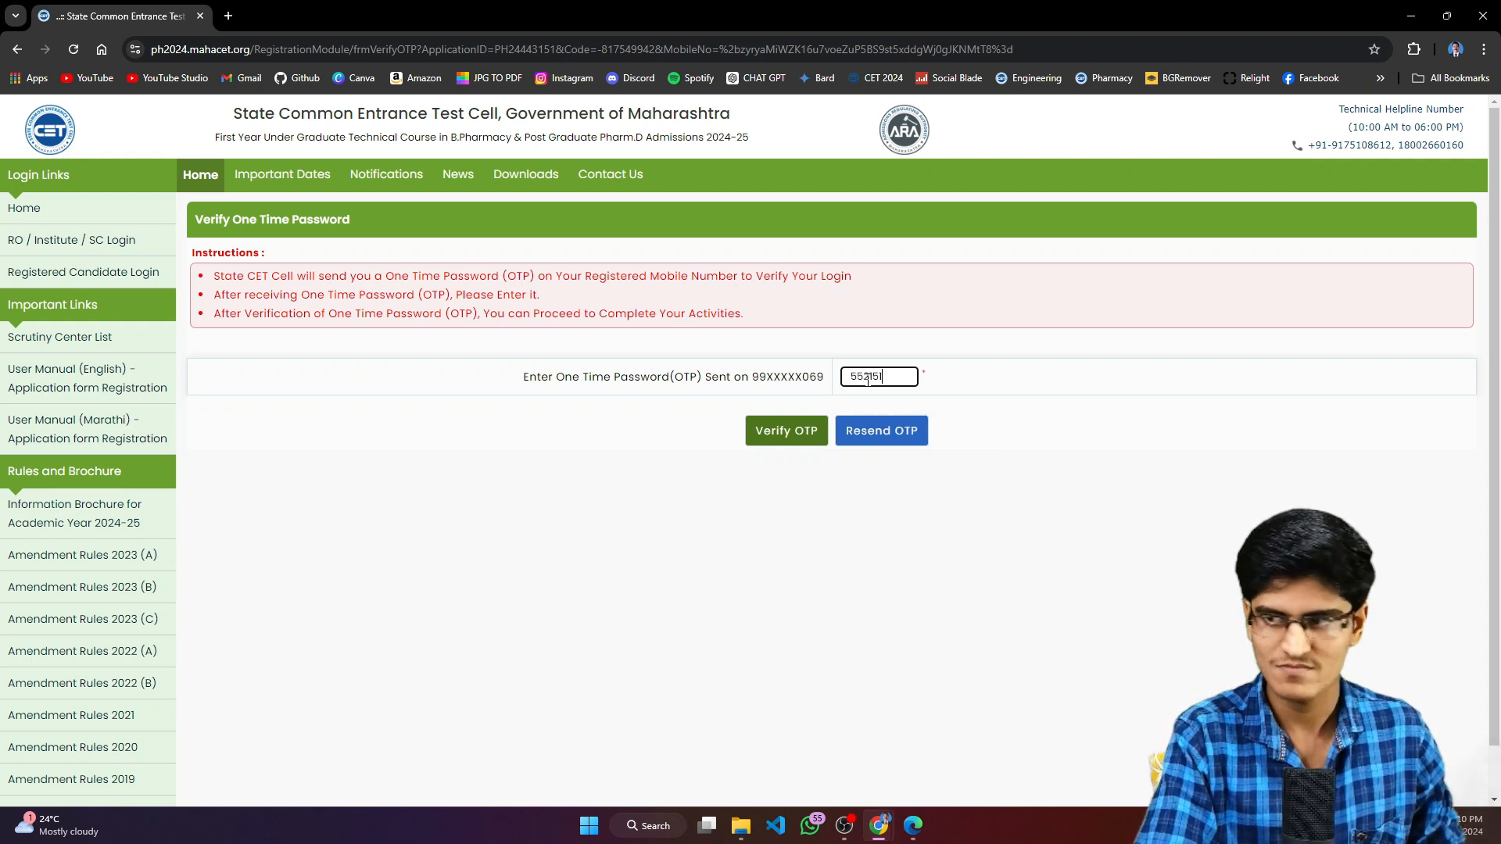
{"action": "left_click", "coordinate": [786, 444]}
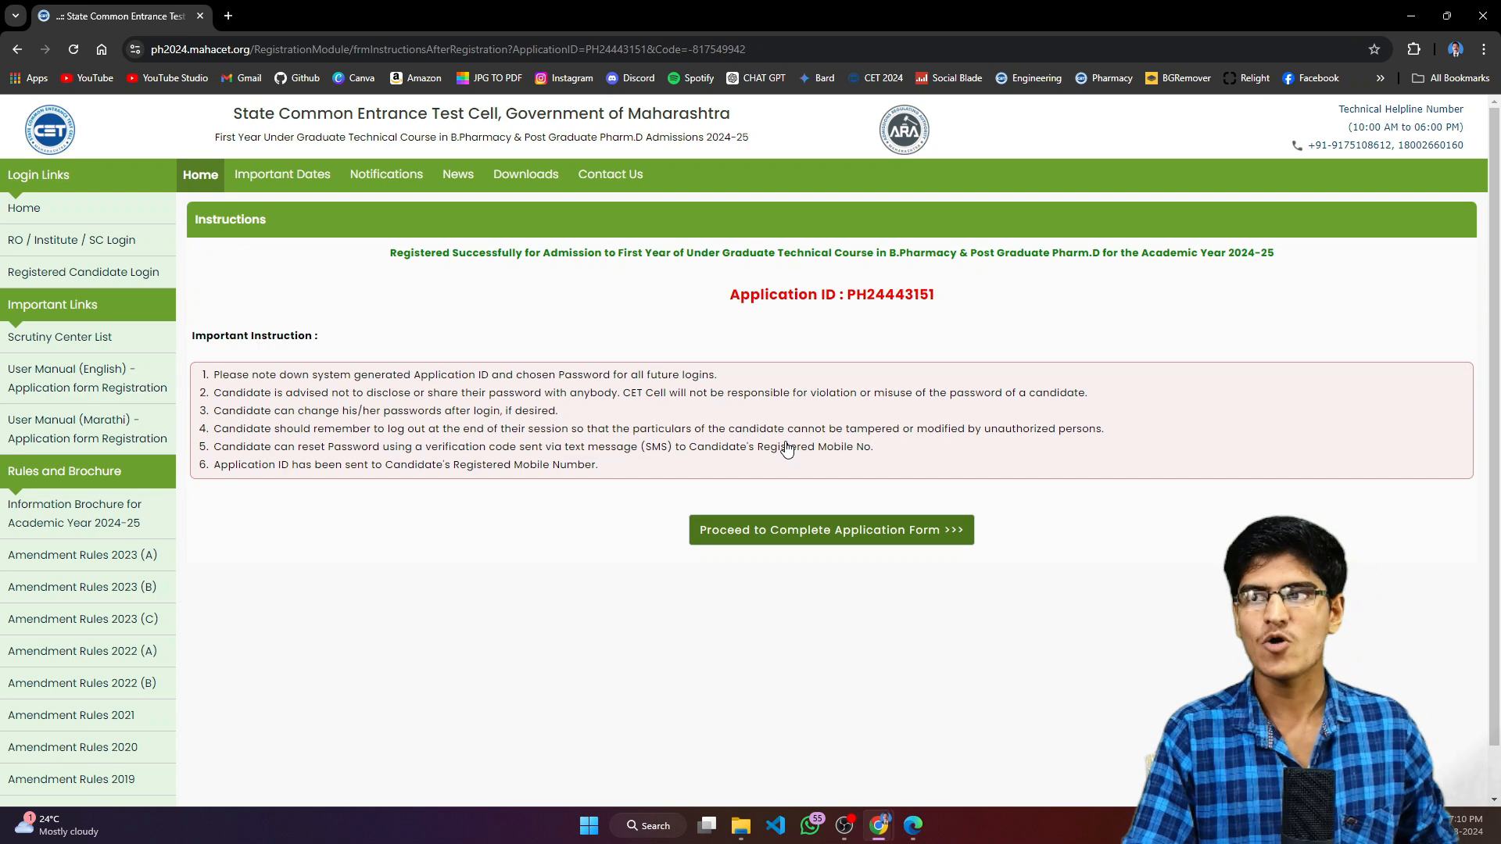
Step: Note the newly issued Application ID and proceed to complete the application form
{"action": "left_click_drag", "start_coordinate": [727, 291], "coordinate": [963, 336]}
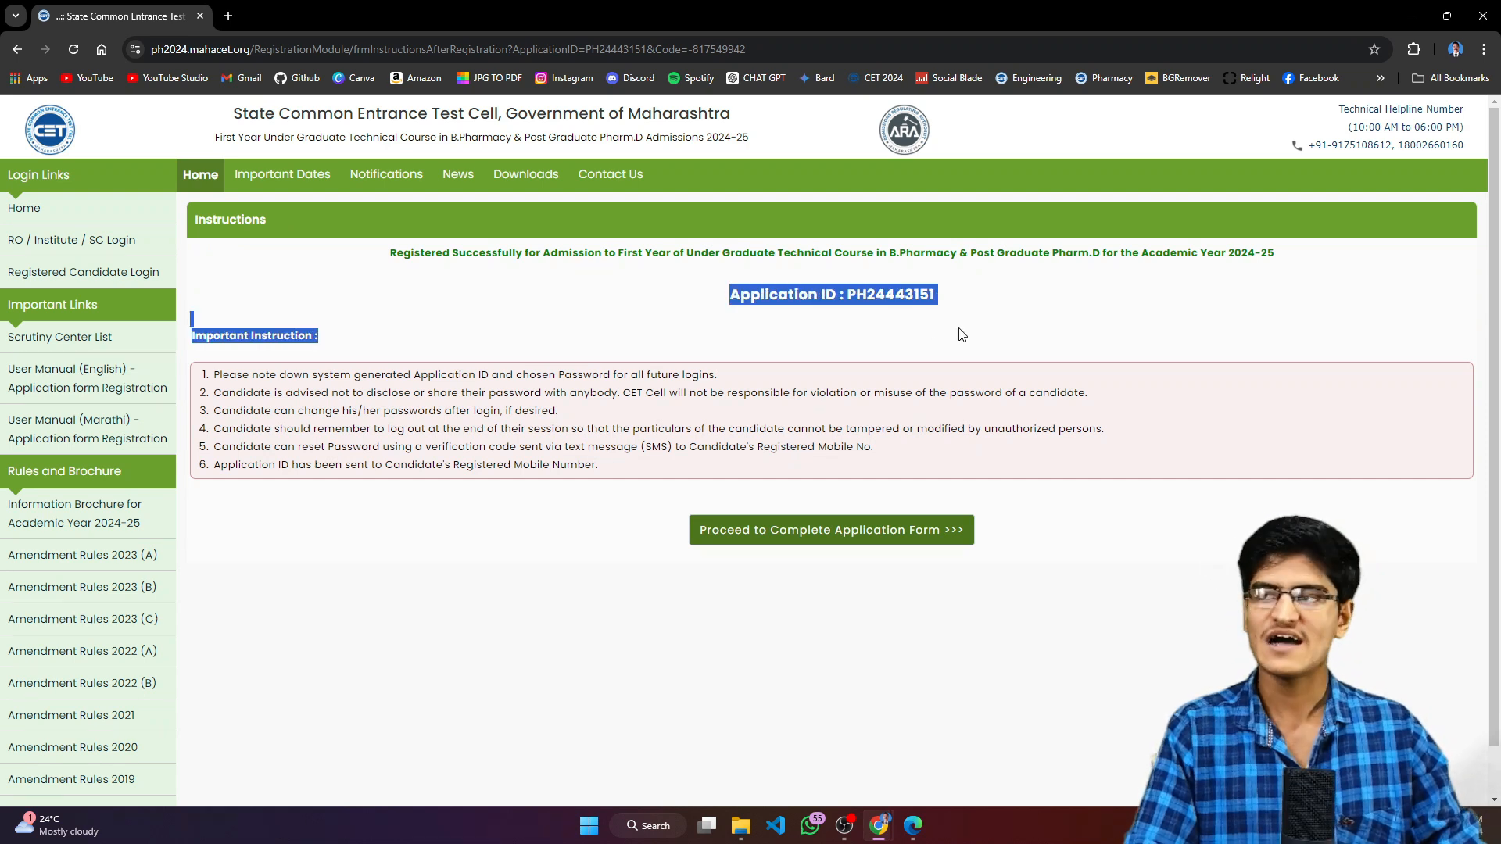
{"action": "left_click", "coordinate": [920, 313]}
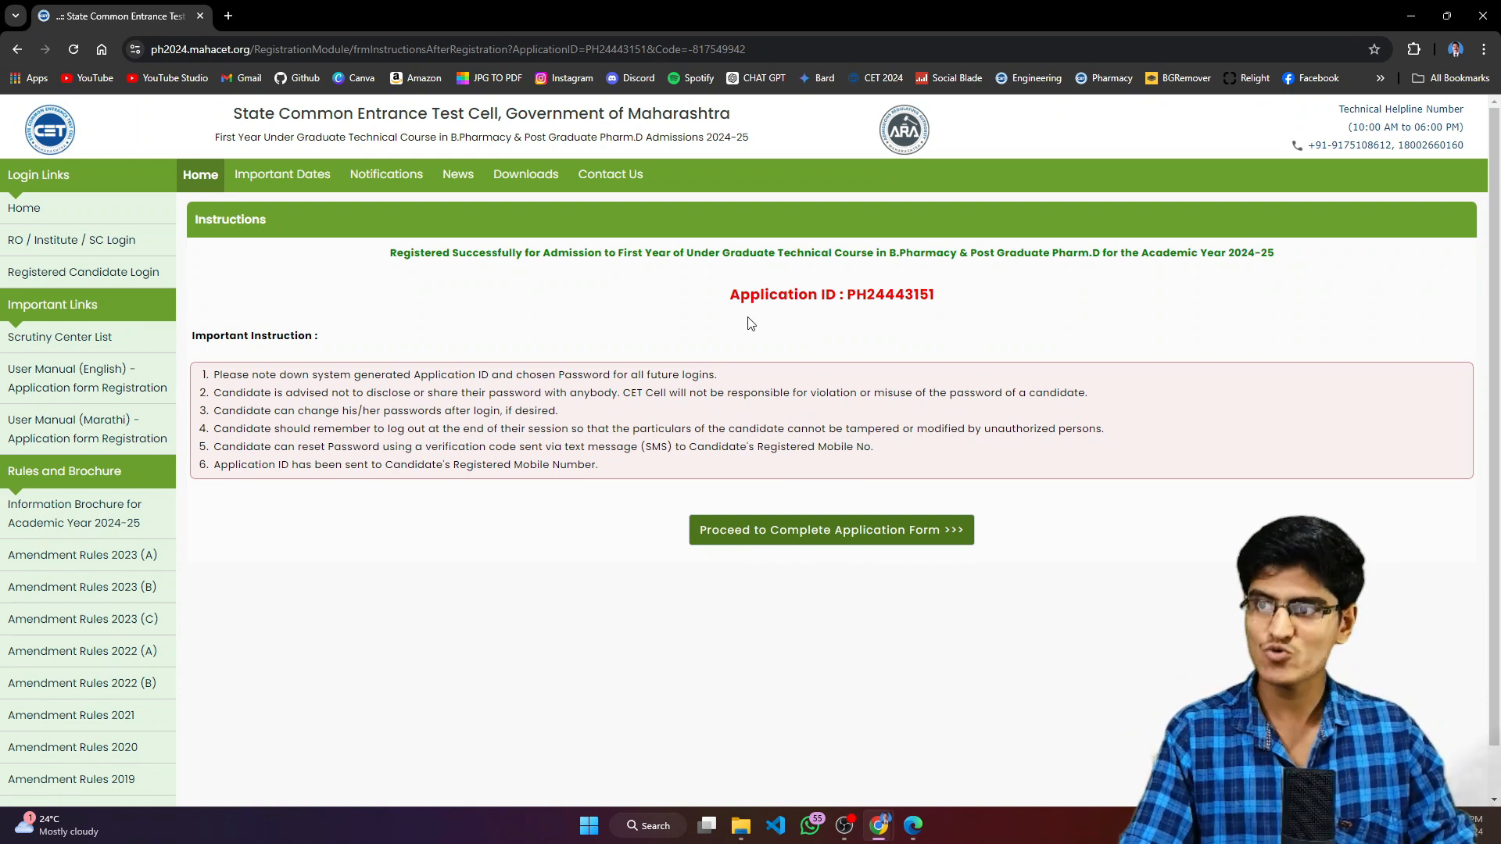
{"action": "left_click", "coordinate": [789, 538]}
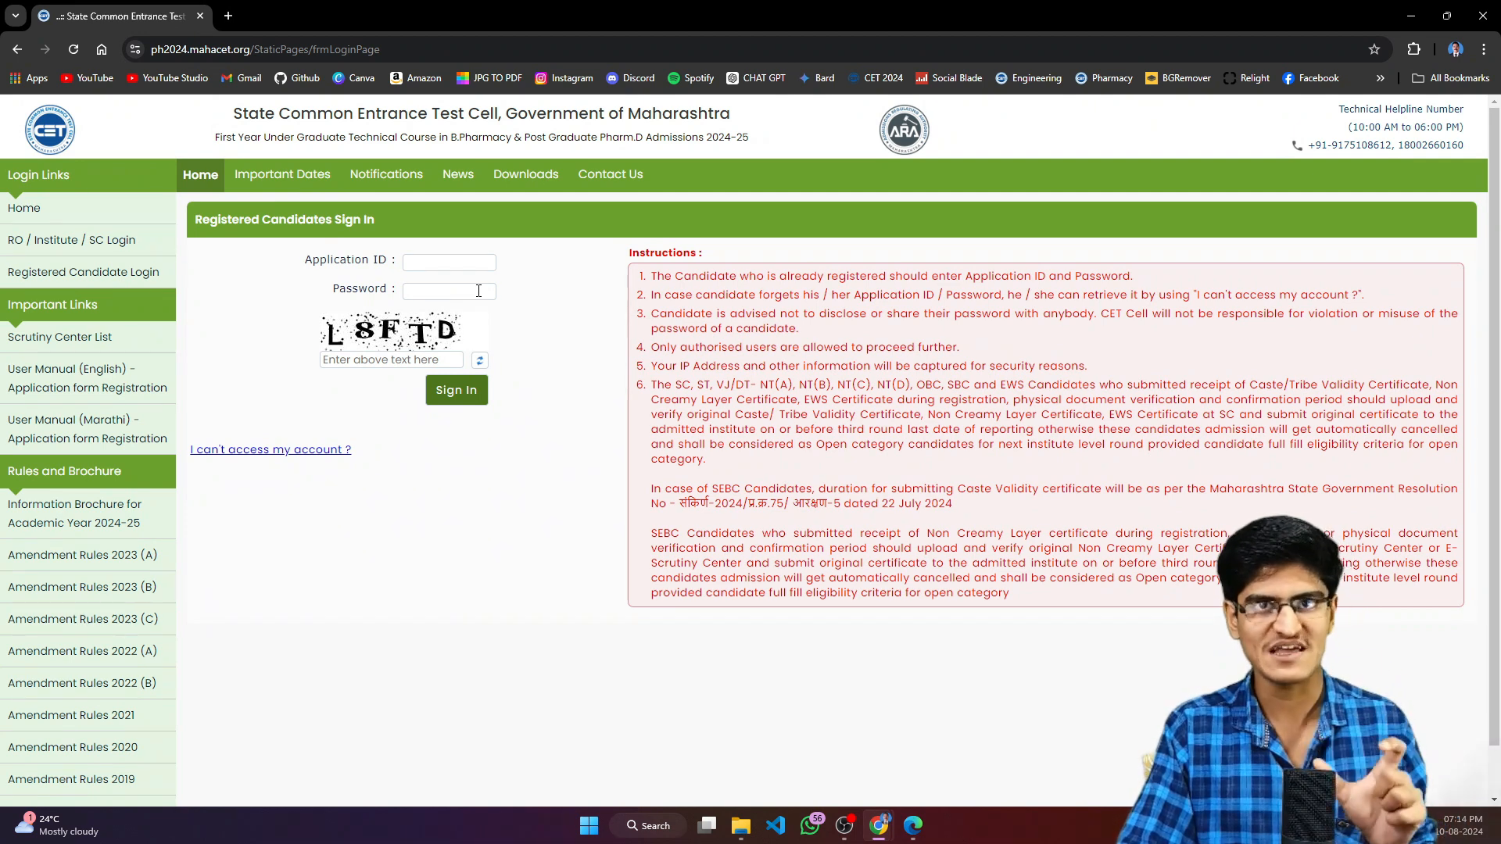
Step: Go over the Application ID and Password fields on the Registered Candidates Sign In page
{"action": "left_click_drag", "start_coordinate": [306, 266], "coordinate": [319, 267]}
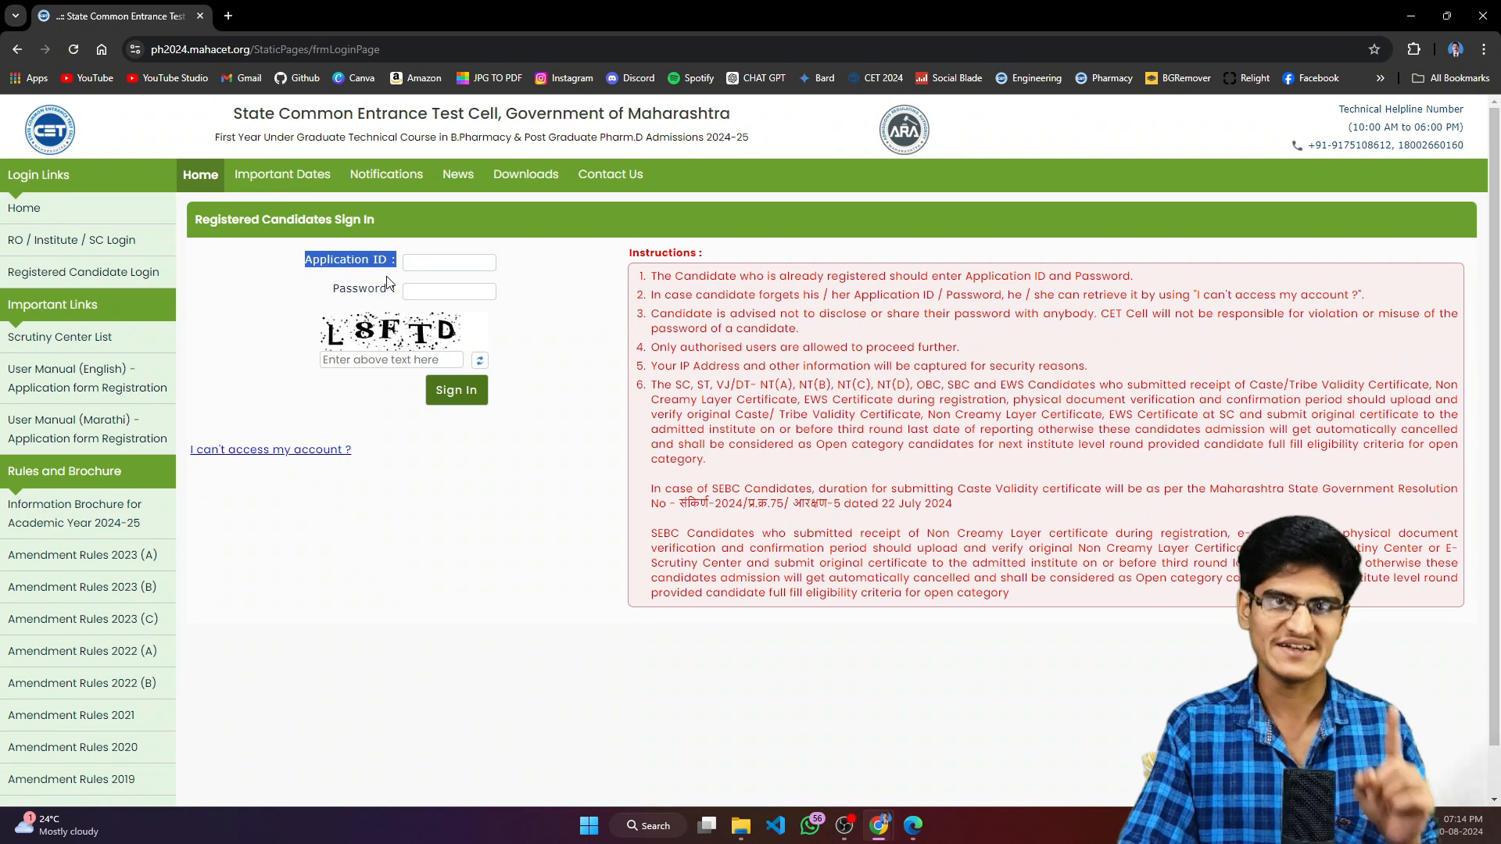
{"action": "left_click_drag", "start_coordinate": [335, 294], "coordinate": [392, 305]}
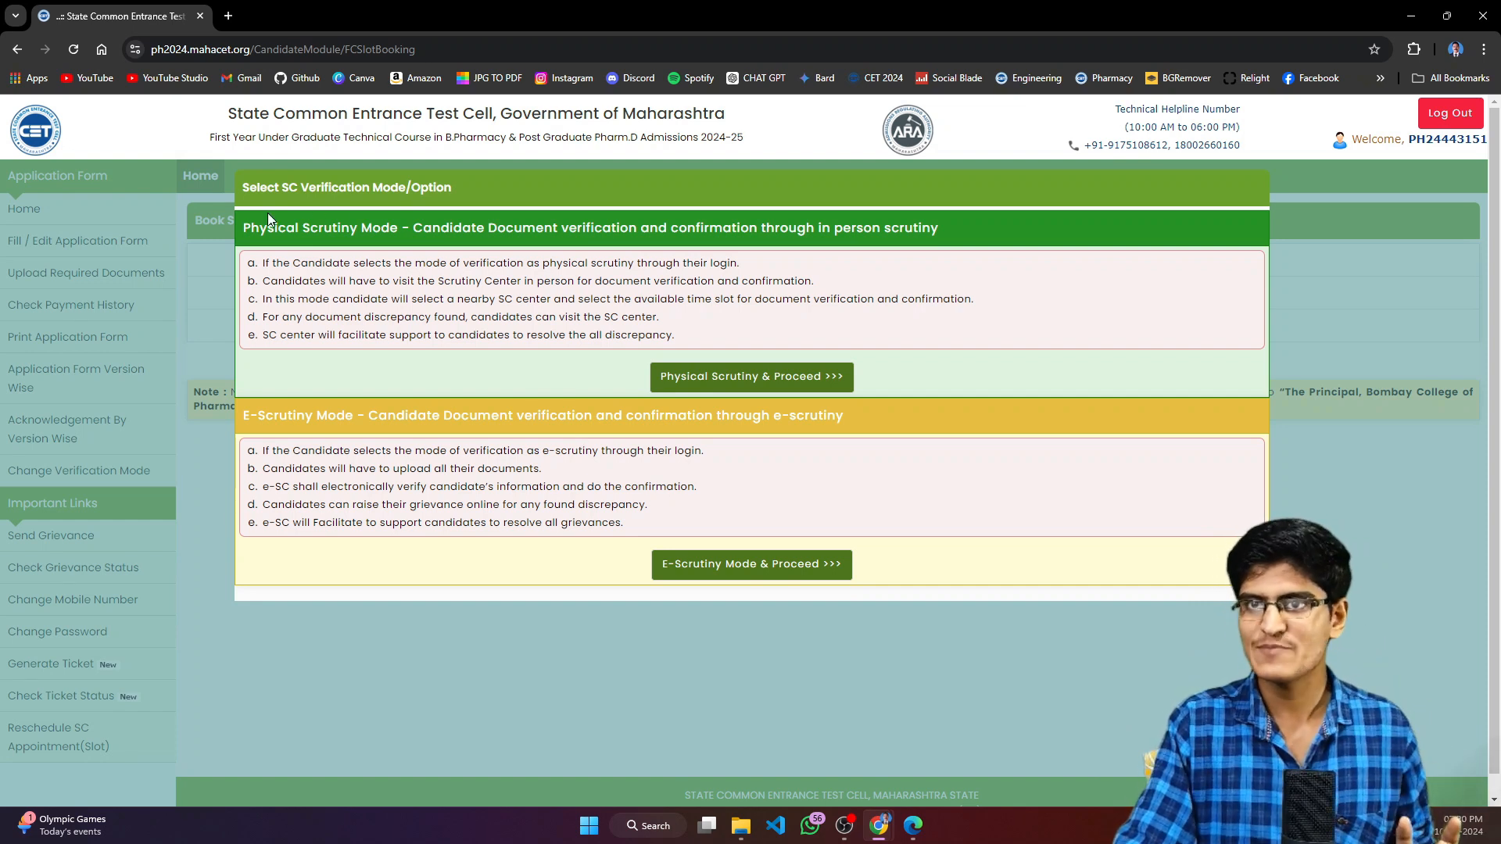
{"action": "left_click_drag", "start_coordinate": [251, 228], "coordinate": [367, 261]}
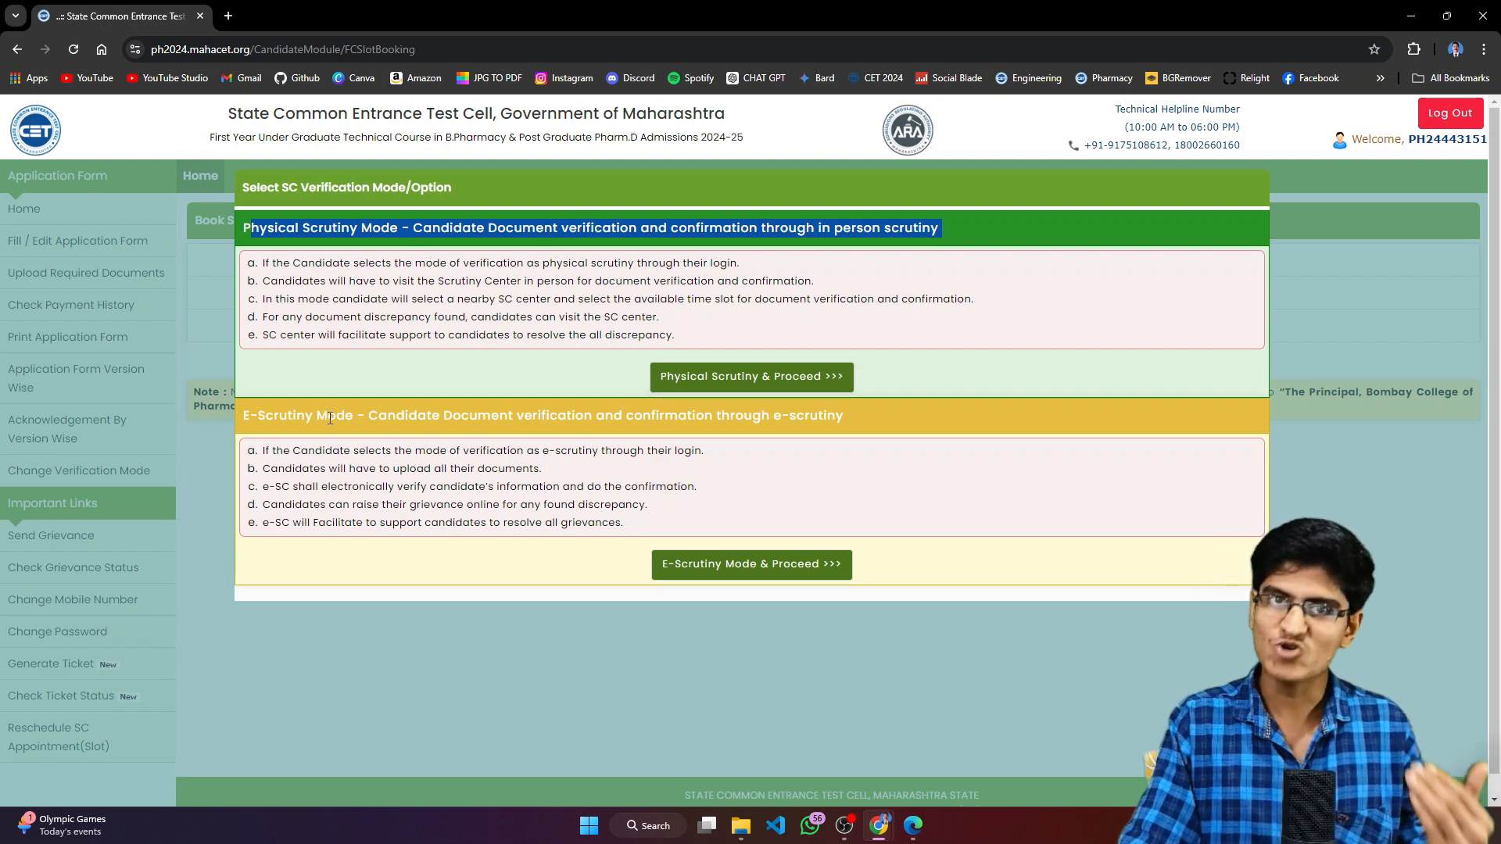
{"action": "left_click_drag", "start_coordinate": [239, 410], "coordinate": [350, 451]}
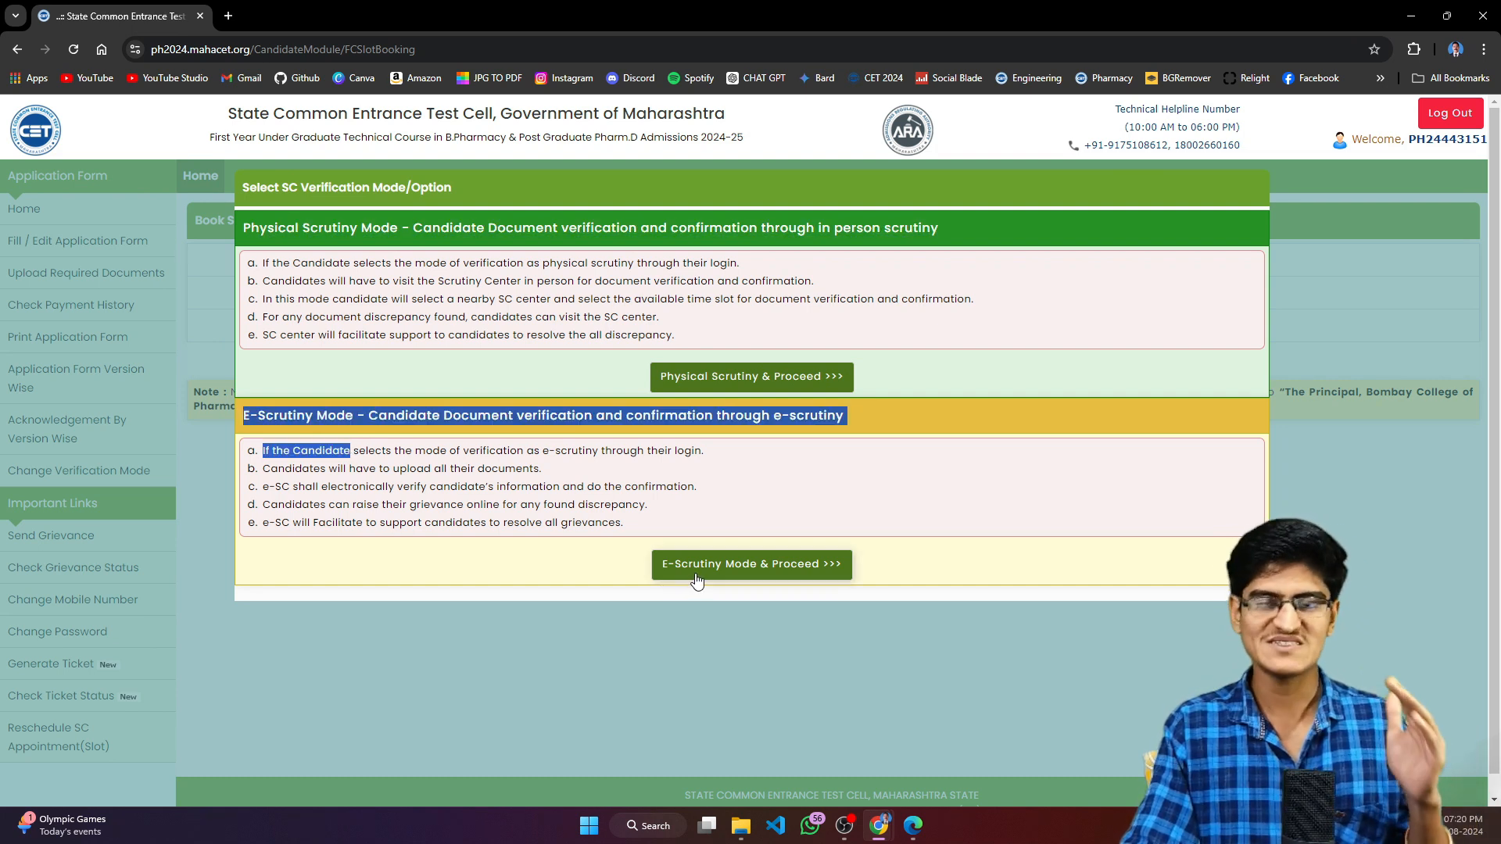
{"action": "left_click", "coordinate": [607, 516]}
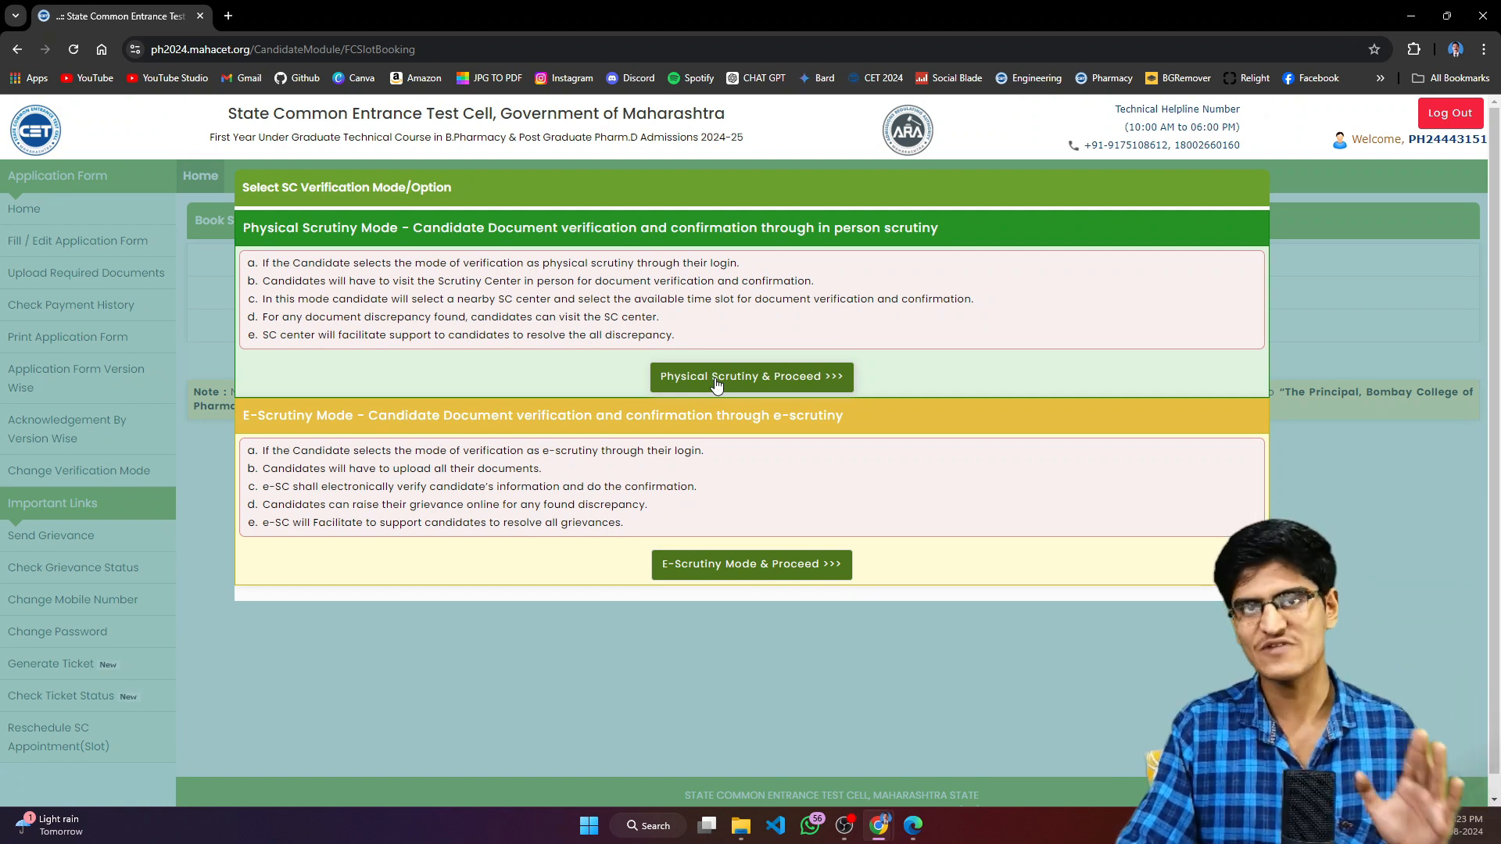
Step: Choose E-Scrutiny mode and review the ten-step status, with only Registration Details complete
{"action": "left_click", "coordinate": [768, 565]}
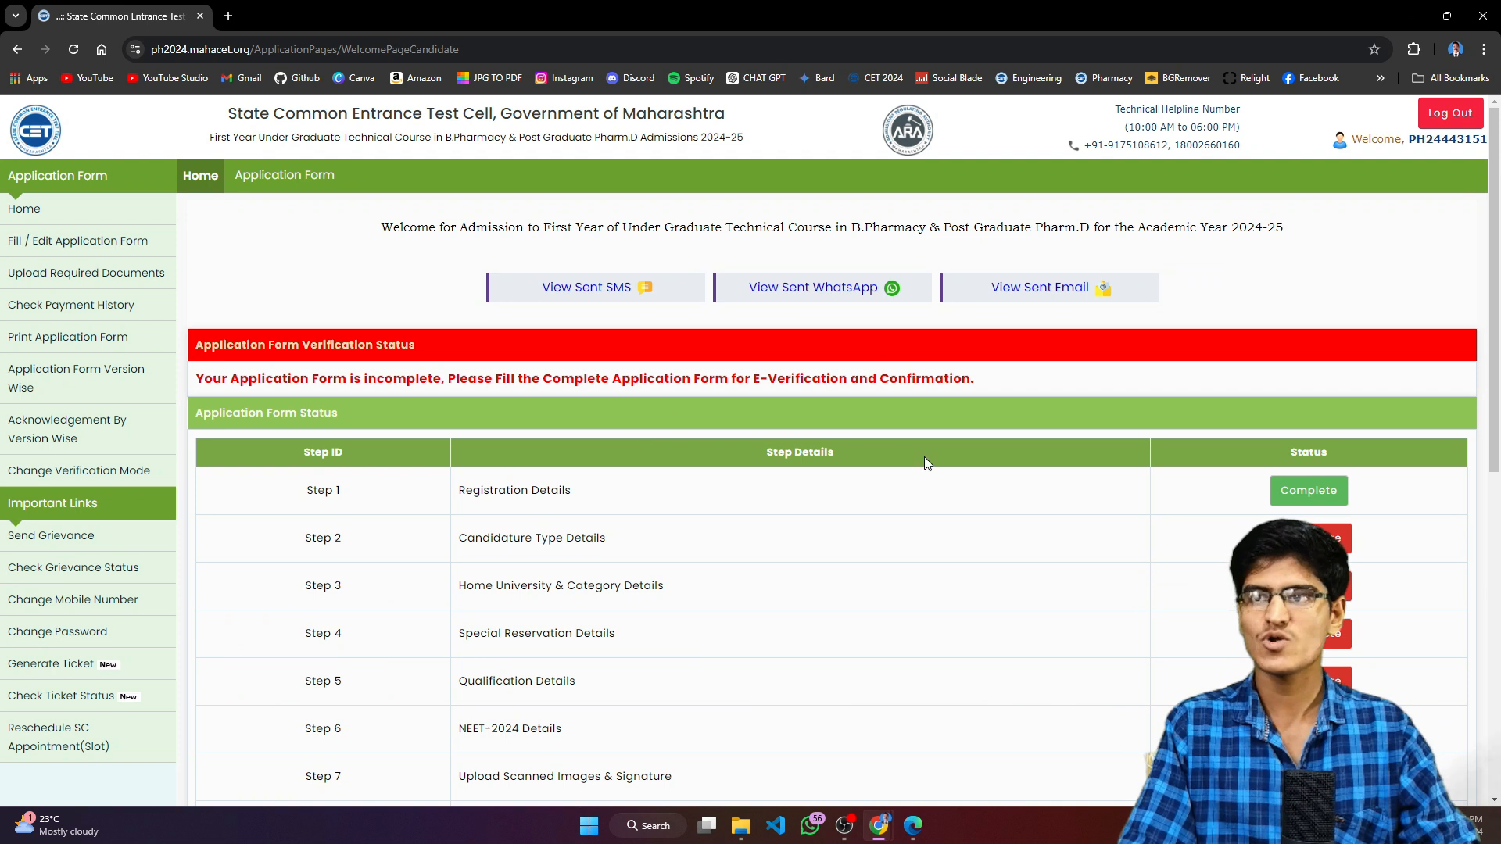
{"action": "scroll", "coordinate": [924, 458], "scroll_direction": "down", "scroll_amount": 3}
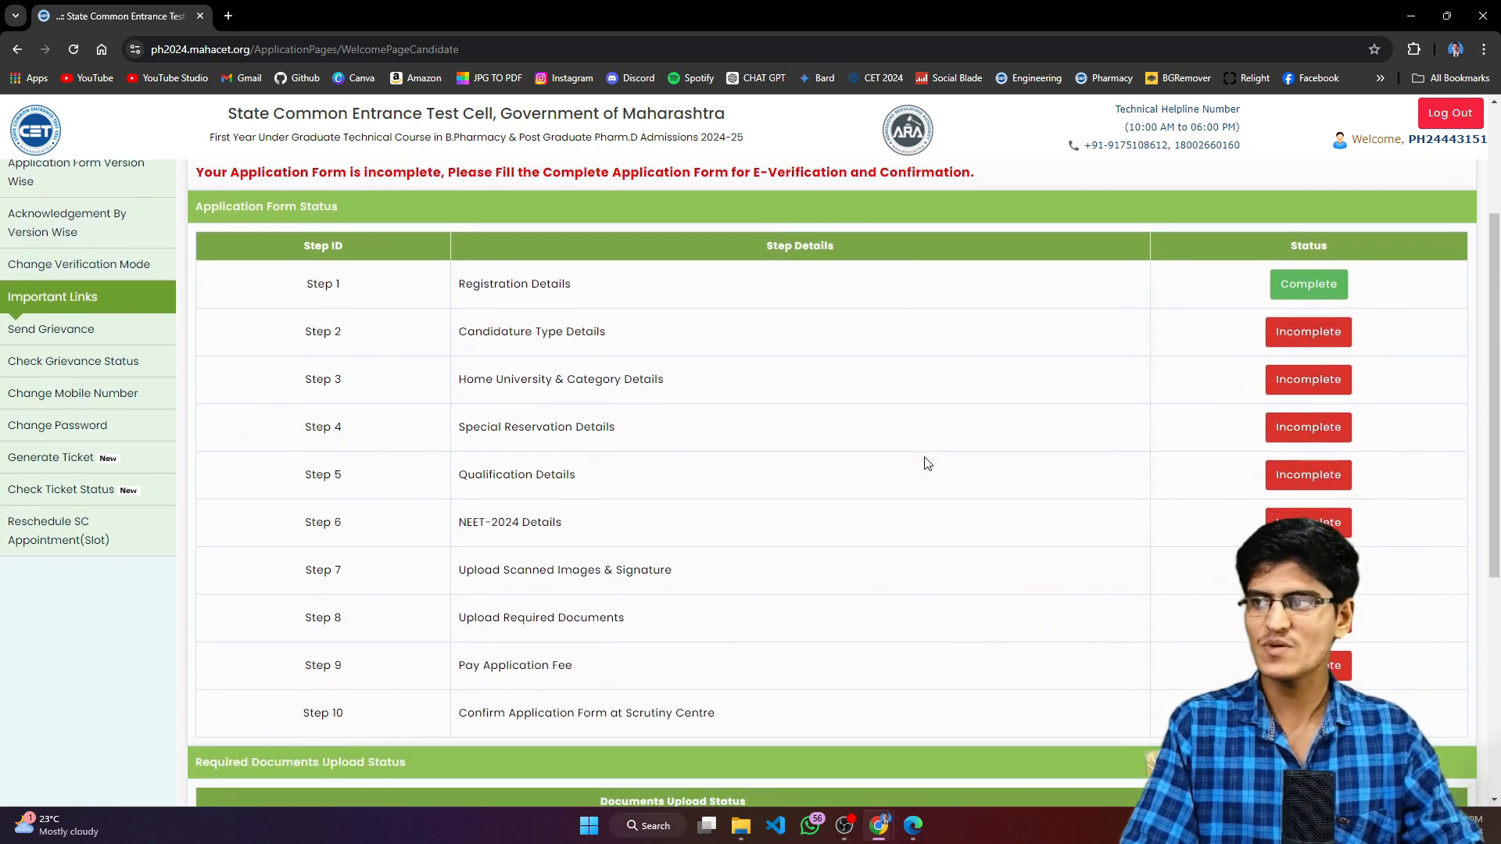
{"action": "left_click_drag", "start_coordinate": [303, 283], "coordinate": [618, 311]}
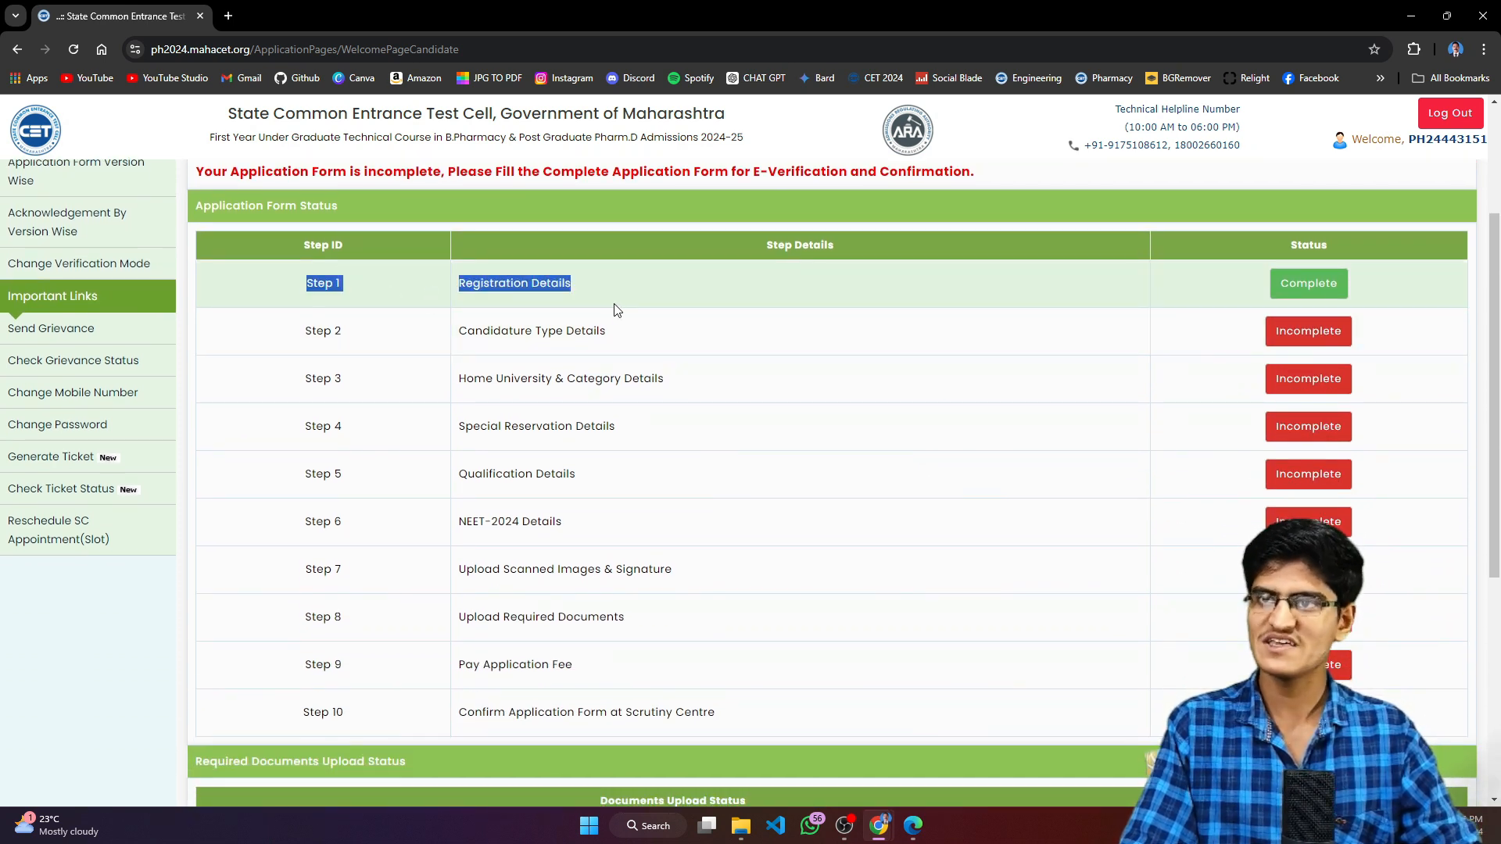
{"action": "left_click_drag", "start_coordinate": [338, 335], "coordinate": [816, 696]}
{"action": "scroll", "coordinate": [816, 697], "scroll_direction": "up", "scroll_amount": 1}
{"action": "left_click", "coordinate": [742, 425]}
{"action": "scroll", "coordinate": [901, 359], "scroll_direction": "up", "scroll_amount": 1}
{"action": "scroll", "coordinate": [902, 360], "scroll_direction": "down", "scroll_amount": 1}
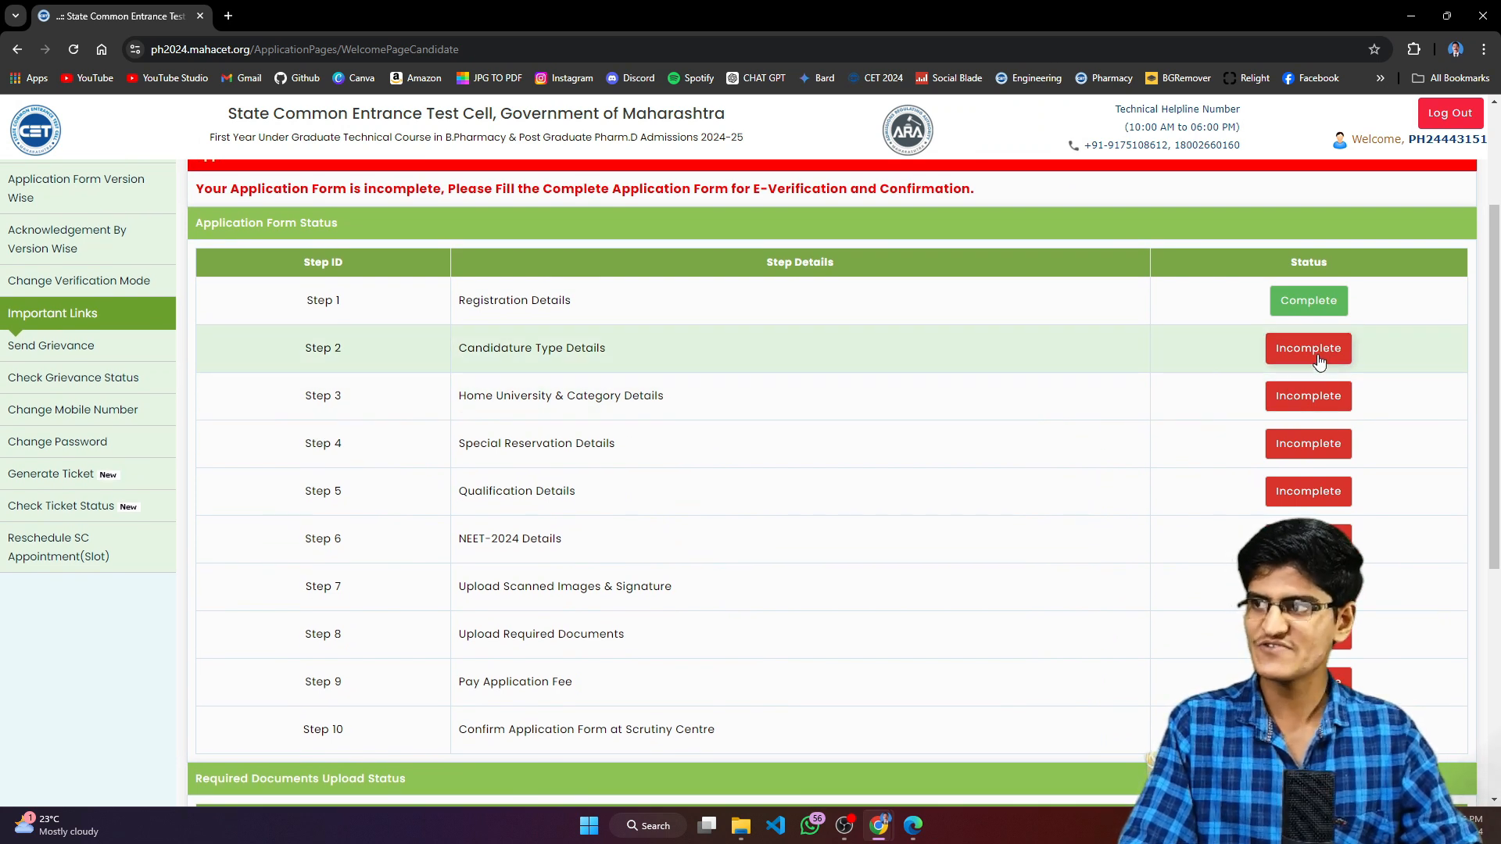
Step: Open the Candidature Type Details step and review its candidature options
{"action": "left_click", "coordinate": [1319, 362]}
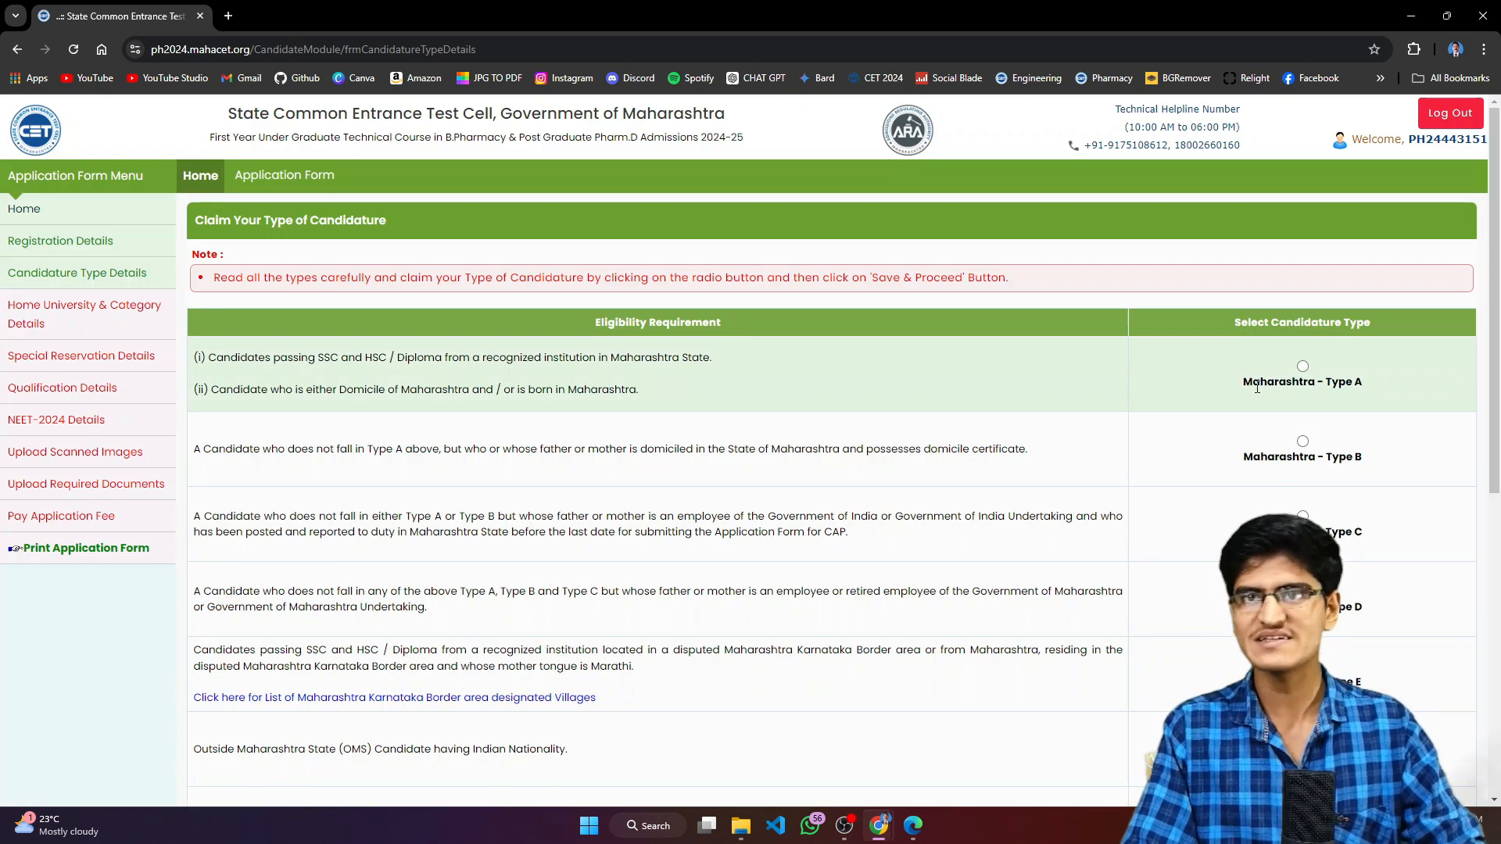
{"action": "scroll", "coordinate": [725, 385], "scroll_direction": "down", "scroll_amount": 1}
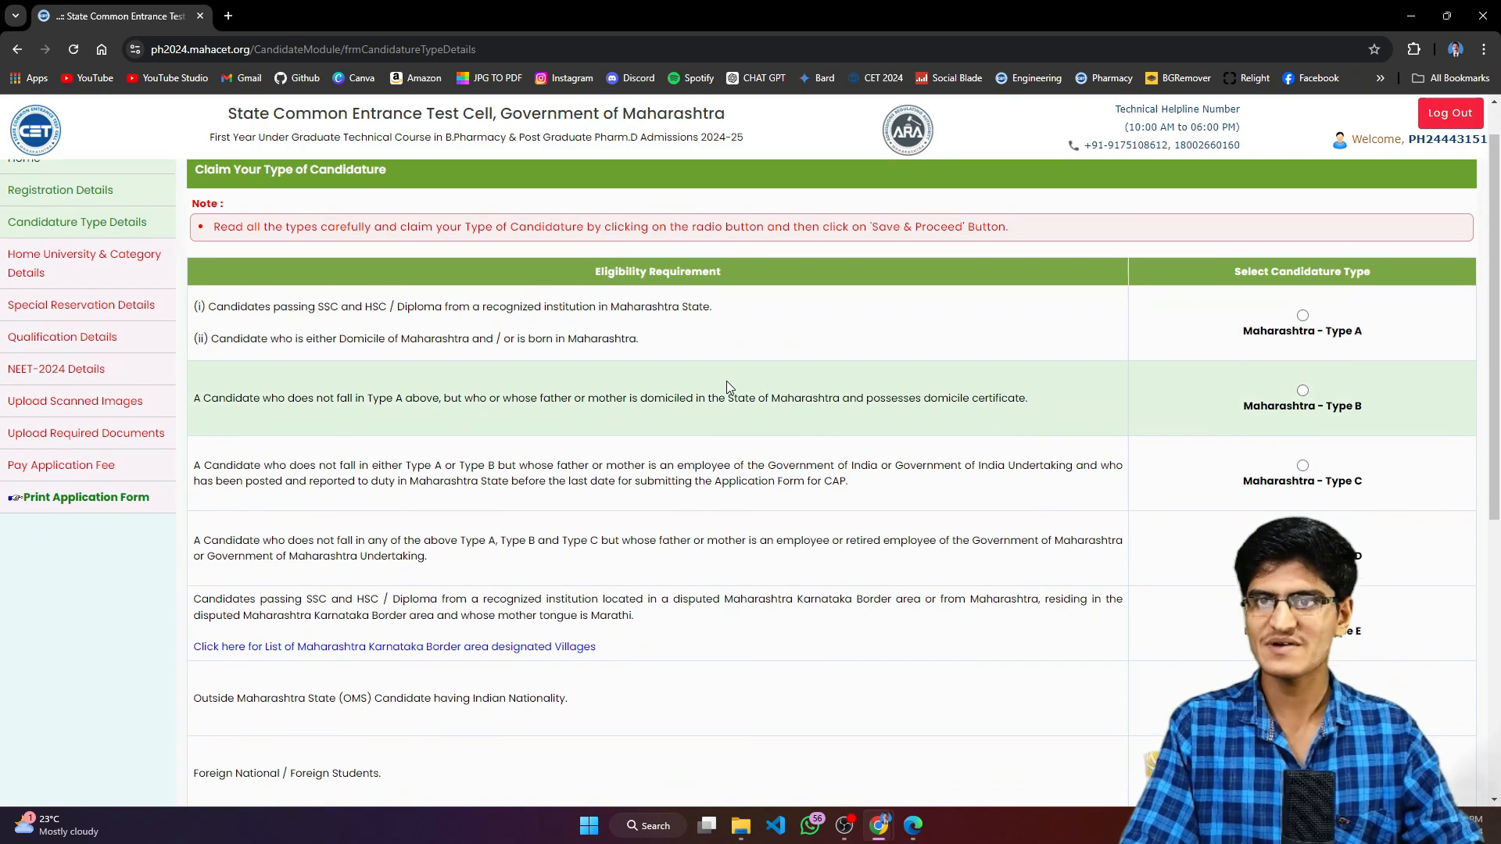
{"action": "scroll", "coordinate": [726, 382], "scroll_direction": "down", "scroll_amount": 1}
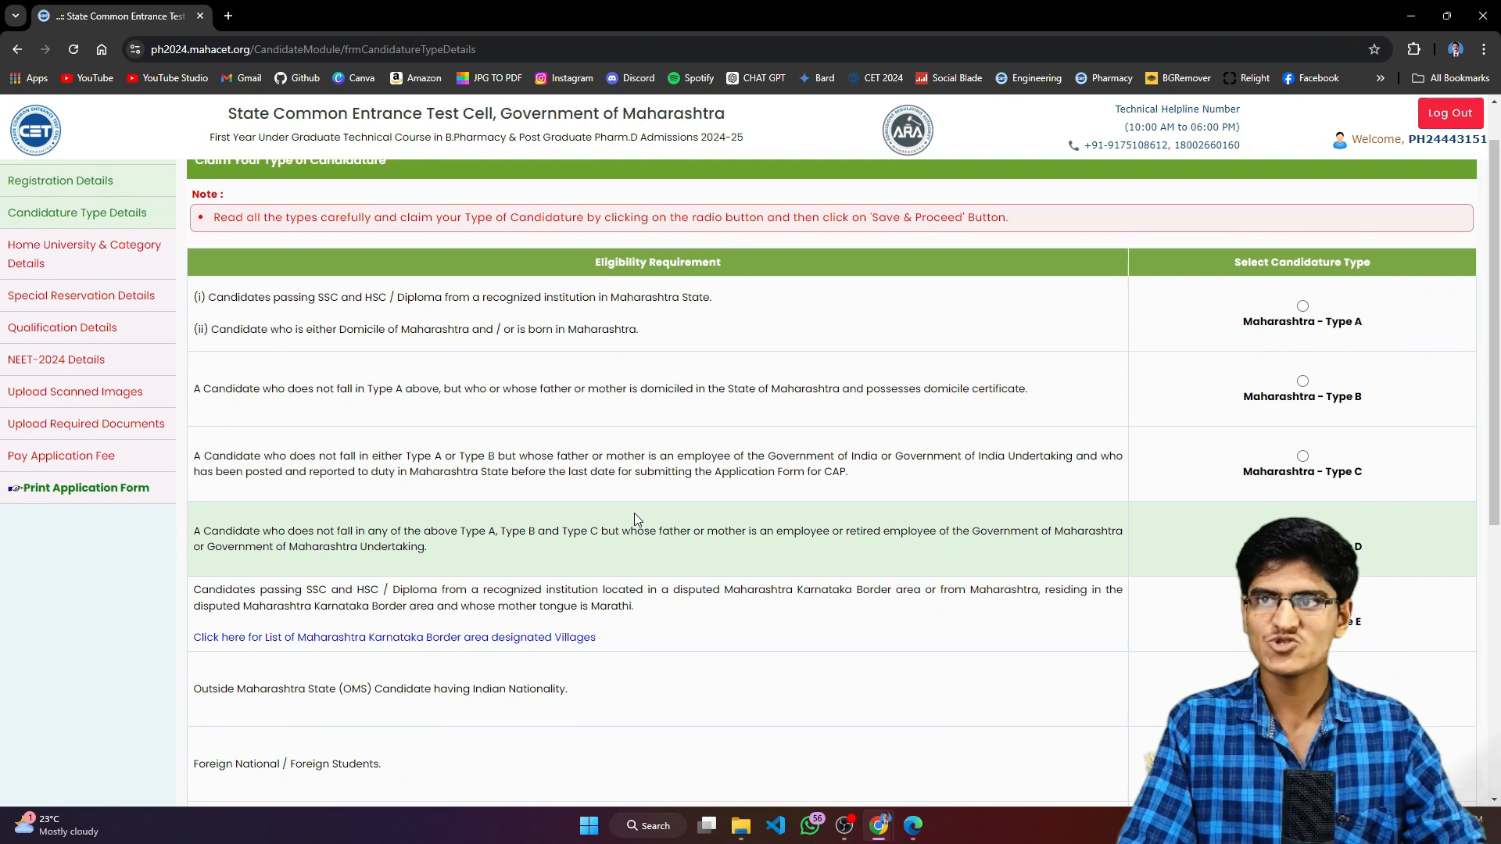
{"action": "scroll", "coordinate": [634, 513], "scroll_direction": "up", "scroll_amount": 1}
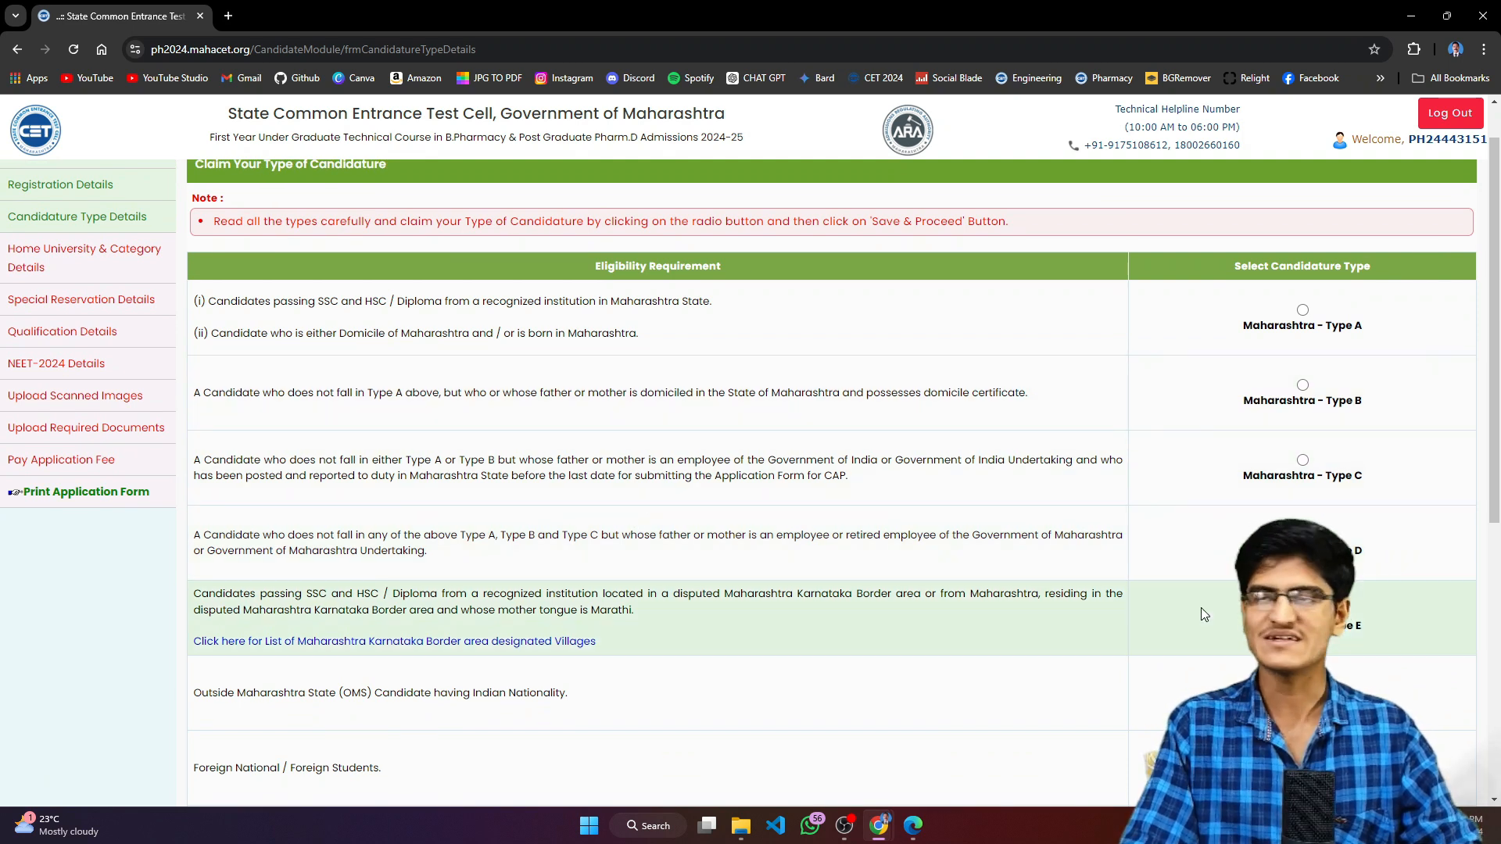
{"action": "scroll", "coordinate": [1203, 614], "scroll_direction": "up", "scroll_amount": 1}
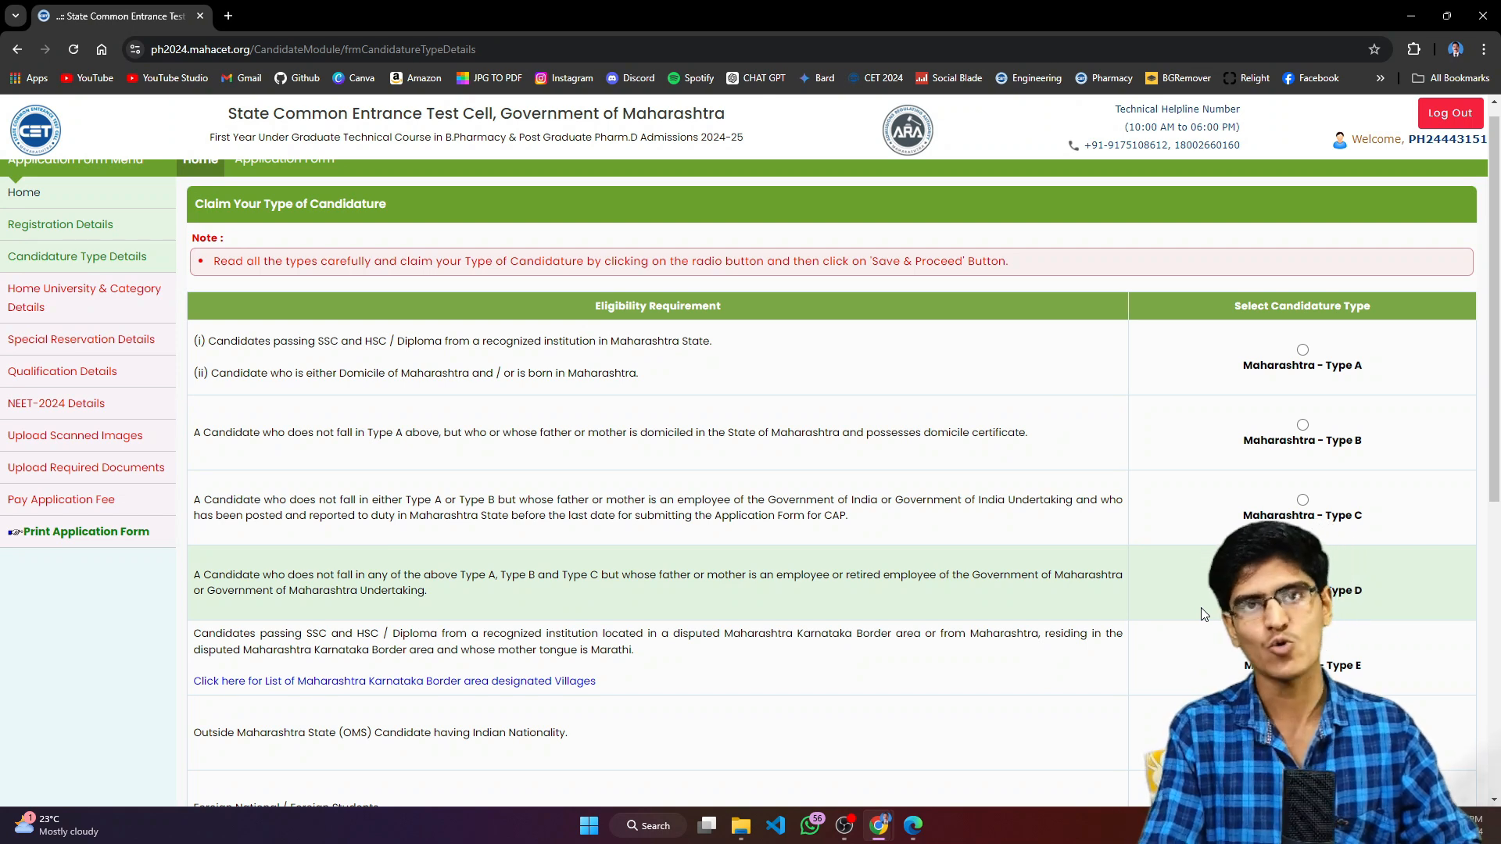
{"action": "scroll", "coordinate": [1202, 613], "scroll_direction": "down", "scroll_amount": 1}
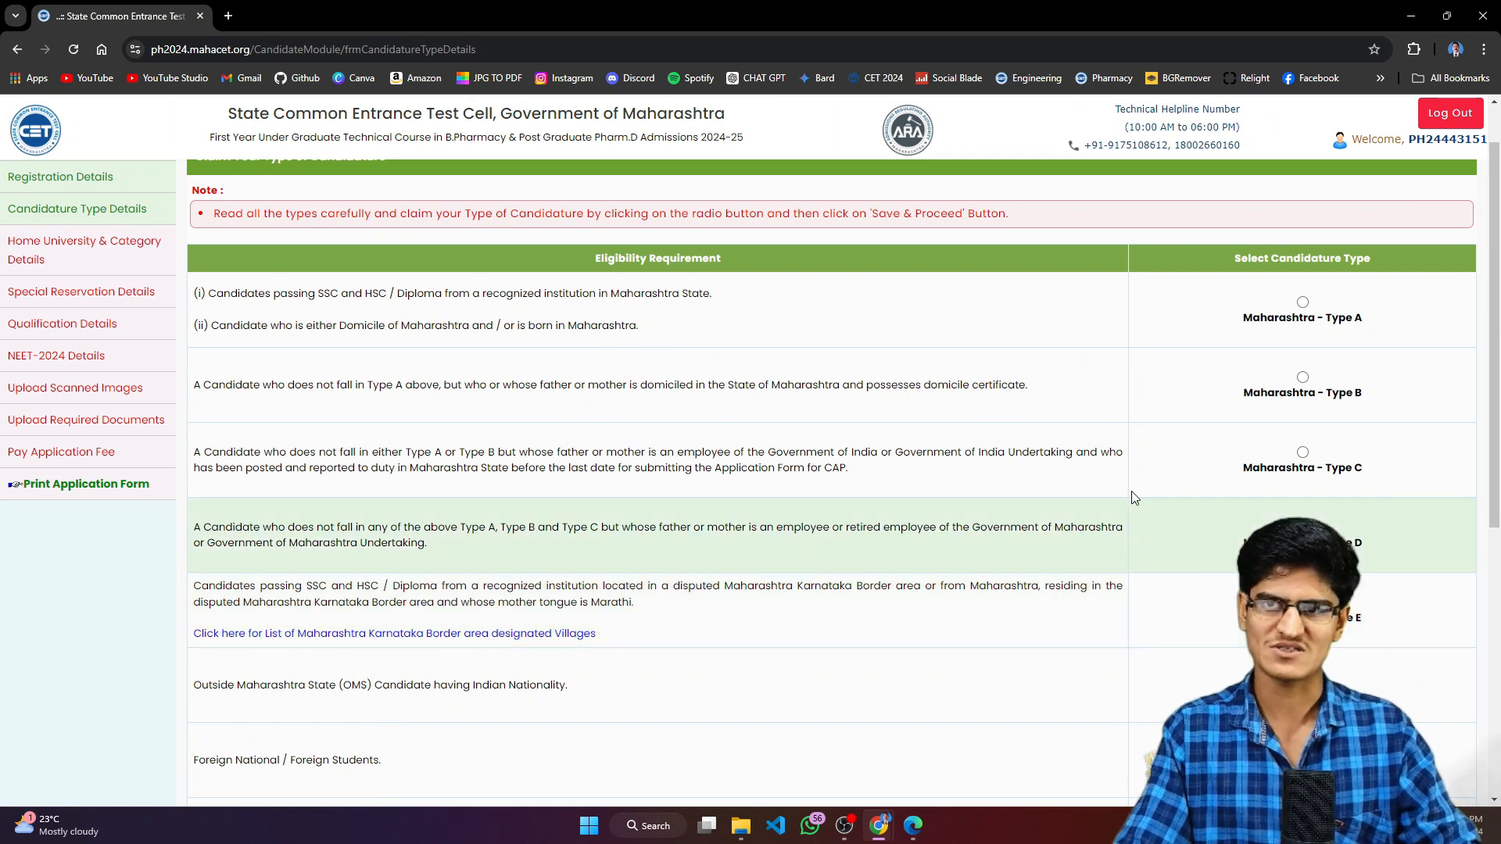
{"action": "scroll", "coordinate": [829, 389], "scroll_direction": "up", "scroll_amount": 2}
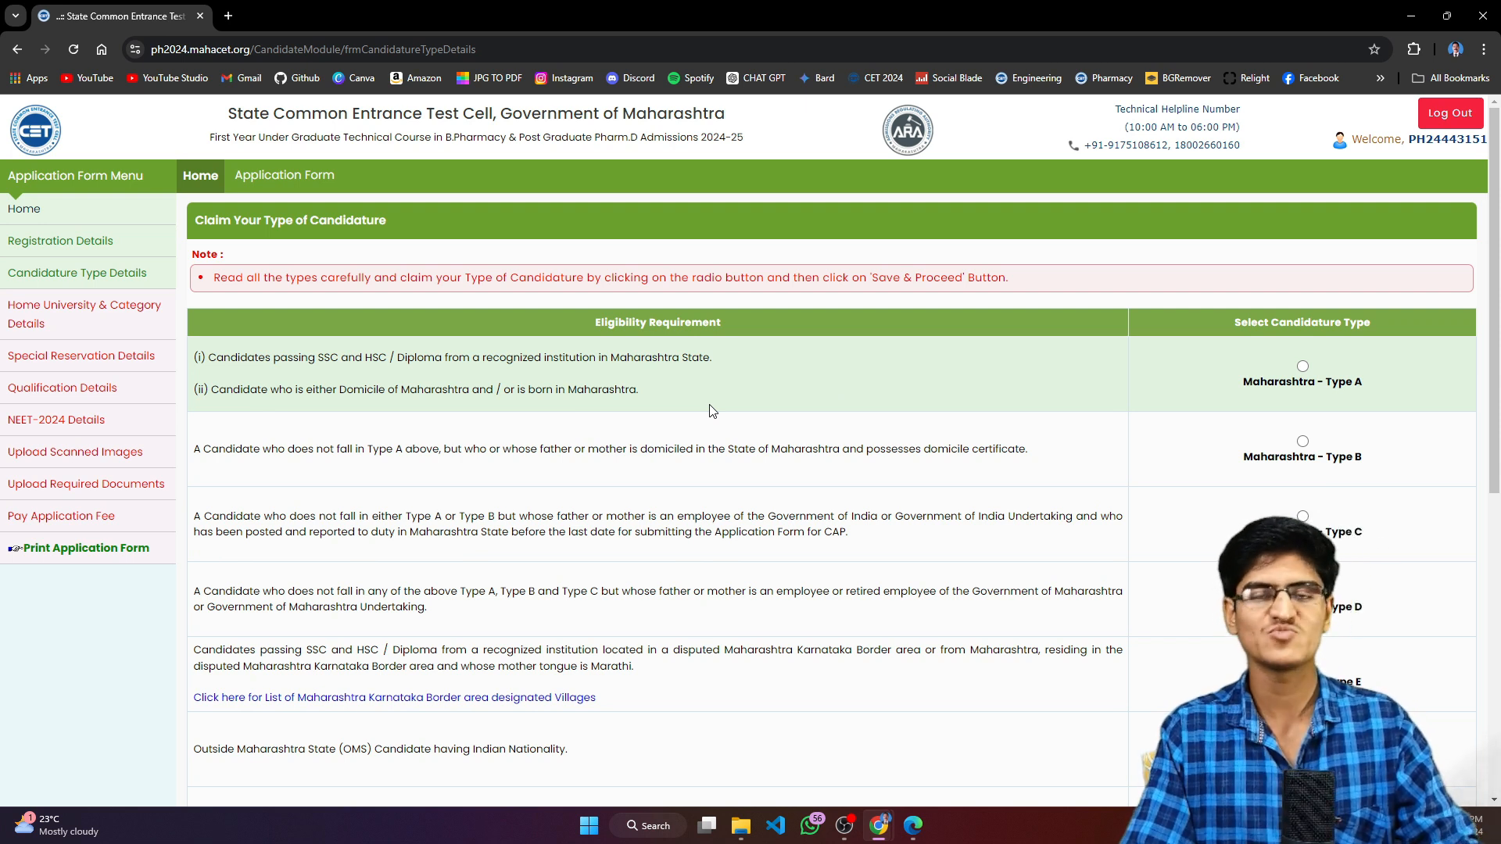
Step: Claim Maharashtra - Type A candidature and save it
{"action": "left_click", "coordinate": [1302, 366]}
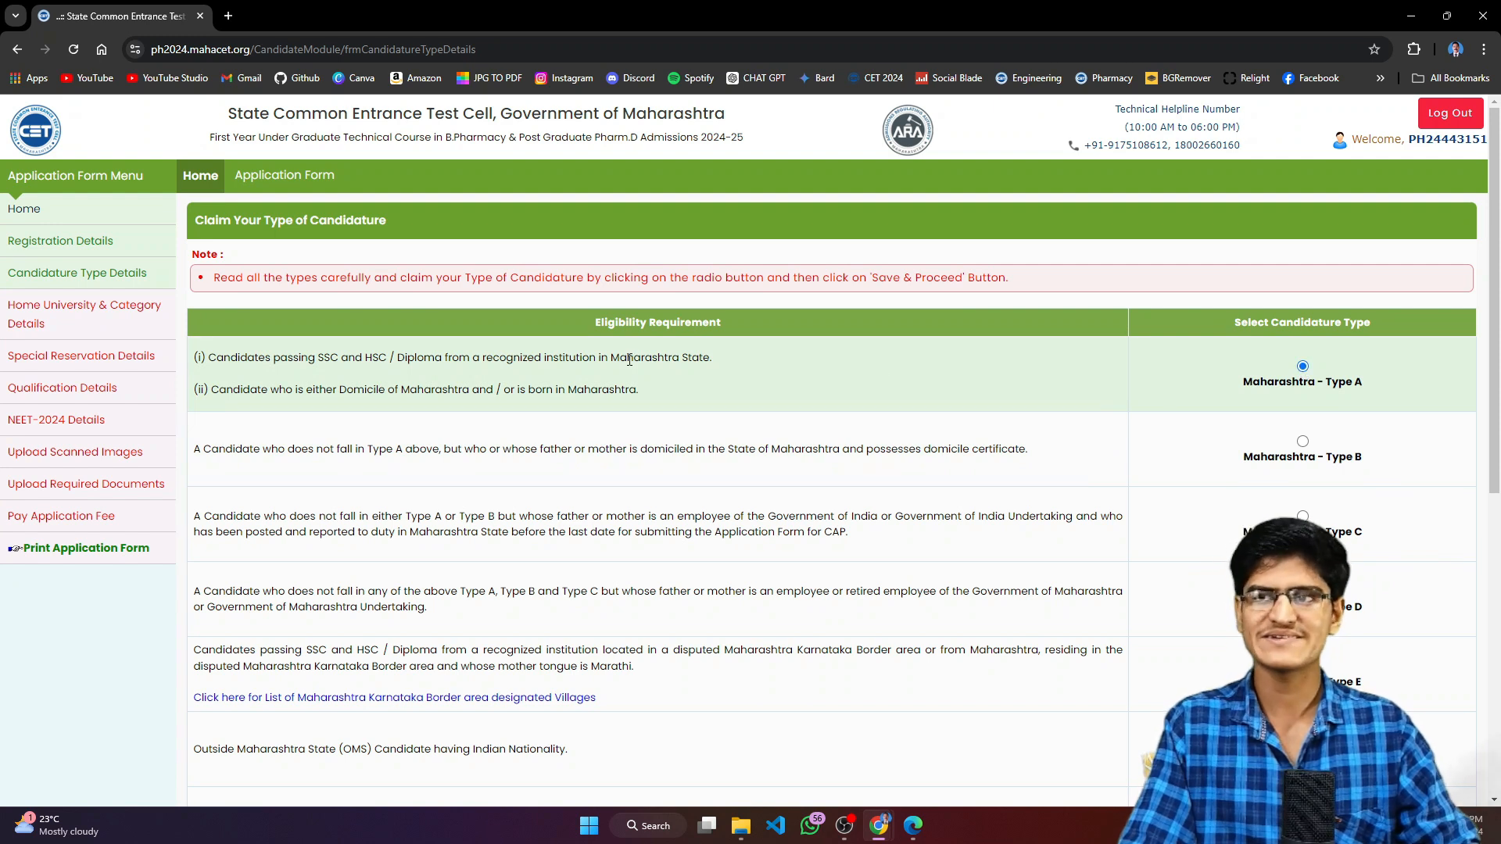
{"action": "scroll", "coordinate": [630, 360], "scroll_direction": "down", "scroll_amount": 1}
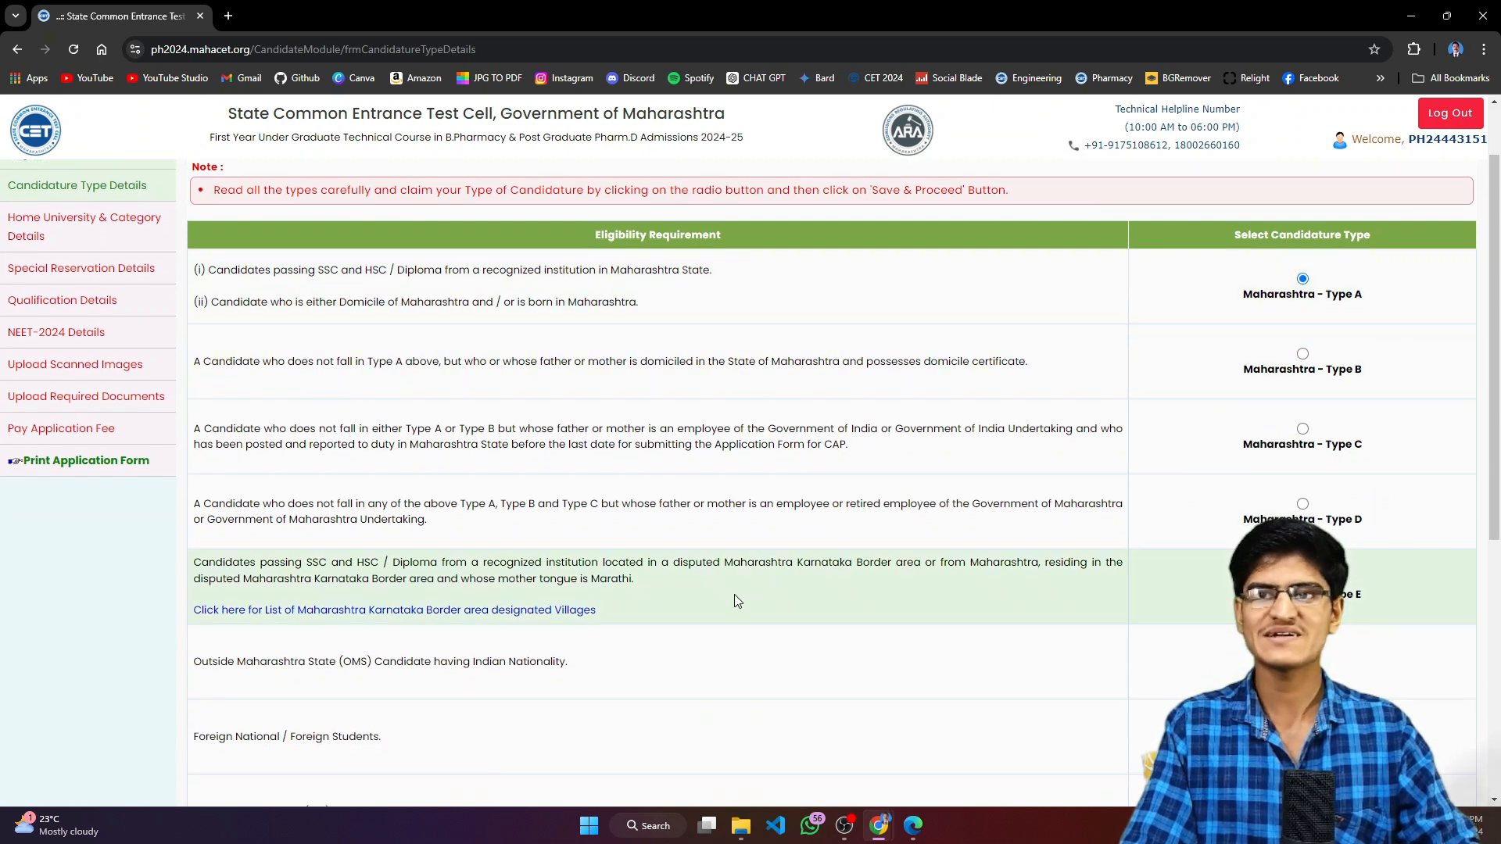
{"action": "scroll", "coordinate": [737, 600], "scroll_direction": "down", "scroll_amount": 1}
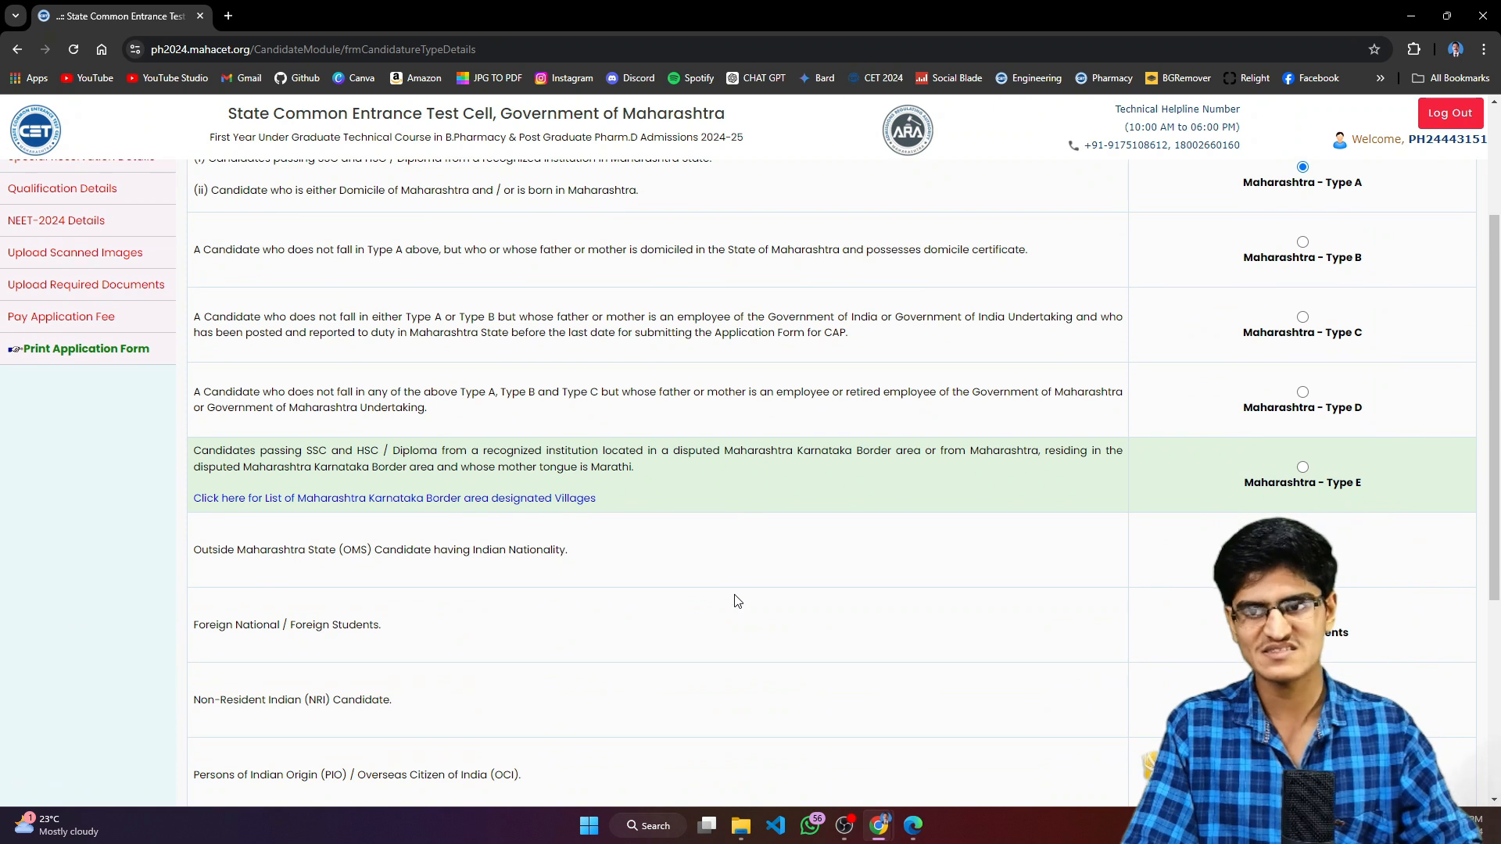
{"action": "scroll", "coordinate": [739, 599], "scroll_direction": "down", "scroll_amount": 4}
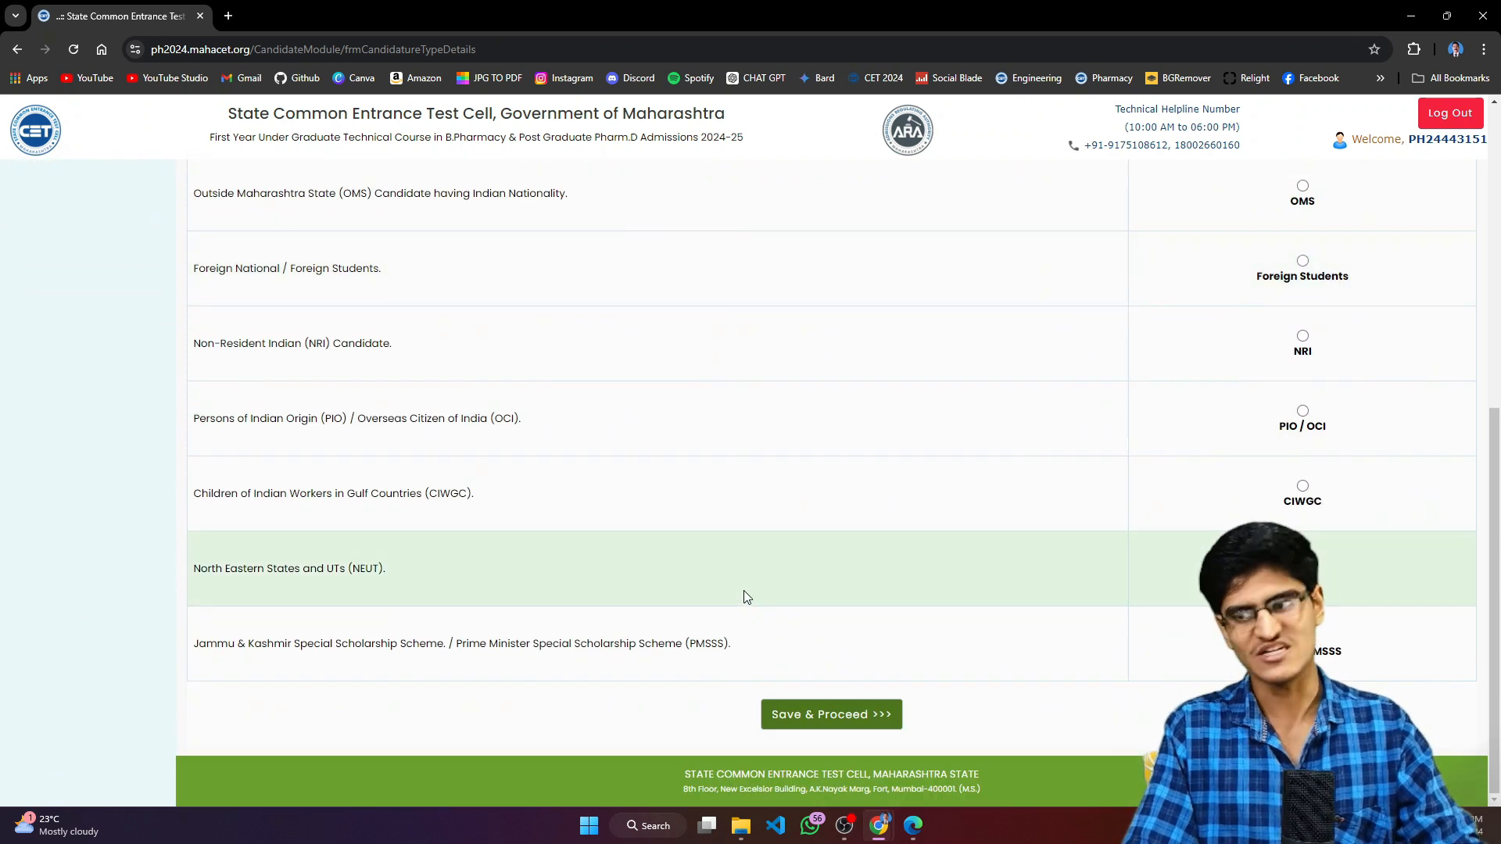
{"action": "left_click", "coordinate": [819, 720]}
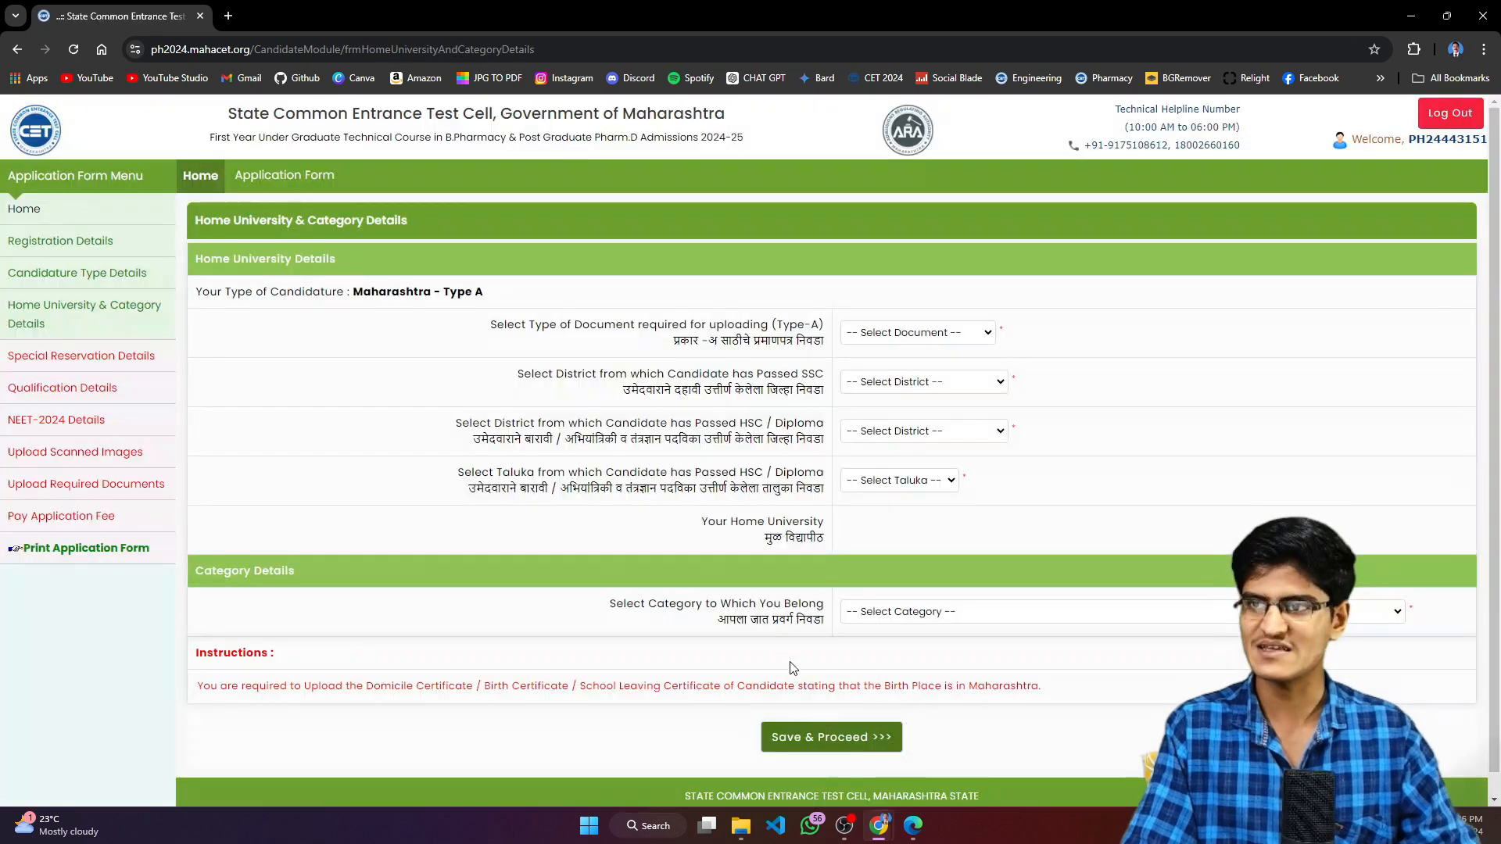
Step: Pick Domicile Certificate from the Type-A document dropdown for the claimed candidature type
{"action": "scroll", "coordinate": [703, 548], "scroll_direction": "down", "scroll_amount": 1}
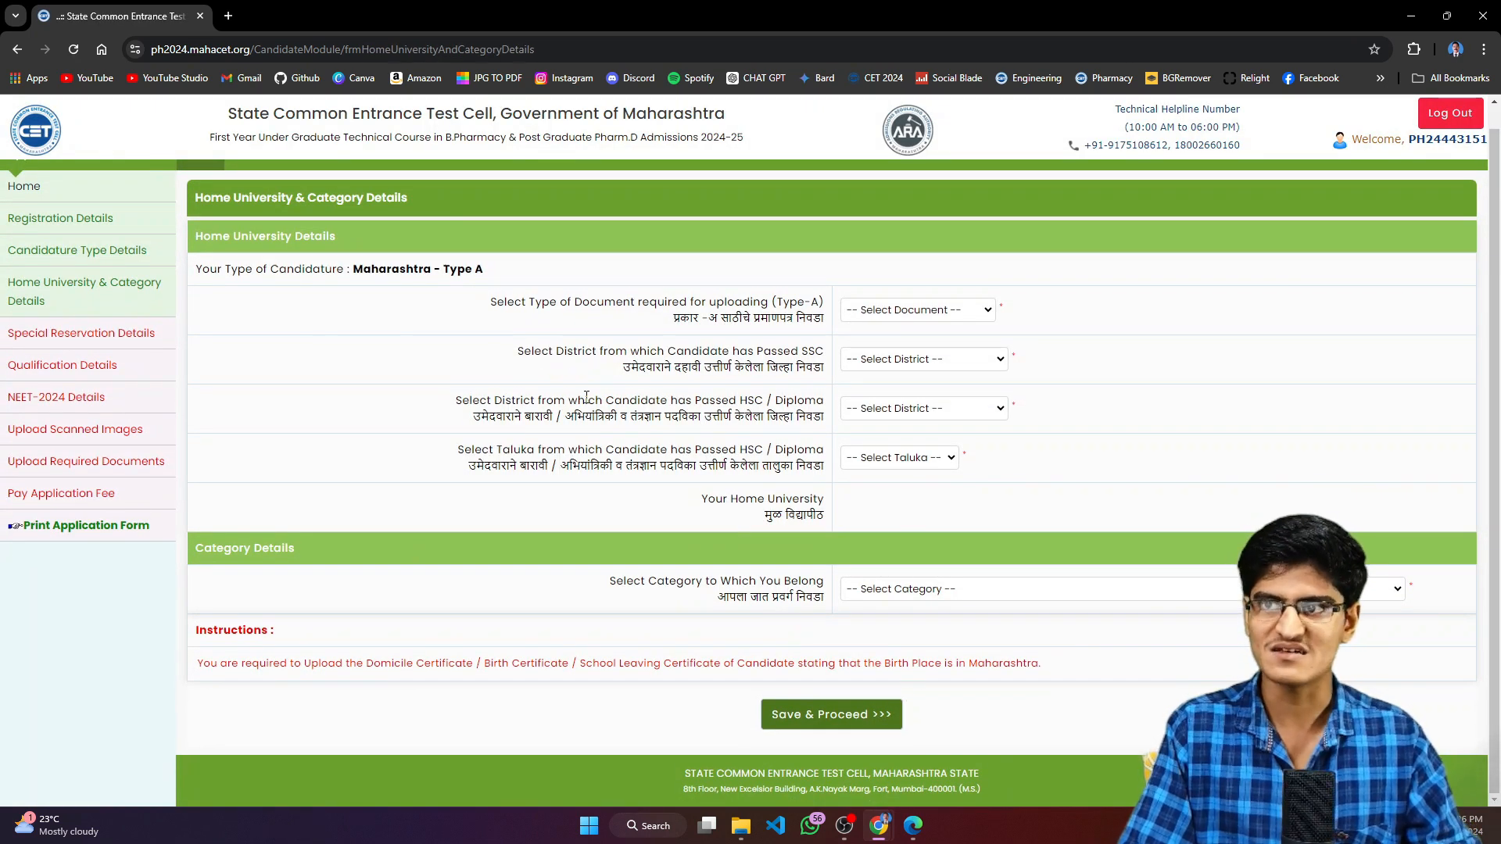
{"action": "left_click_drag", "start_coordinate": [348, 268], "coordinate": [516, 268]}
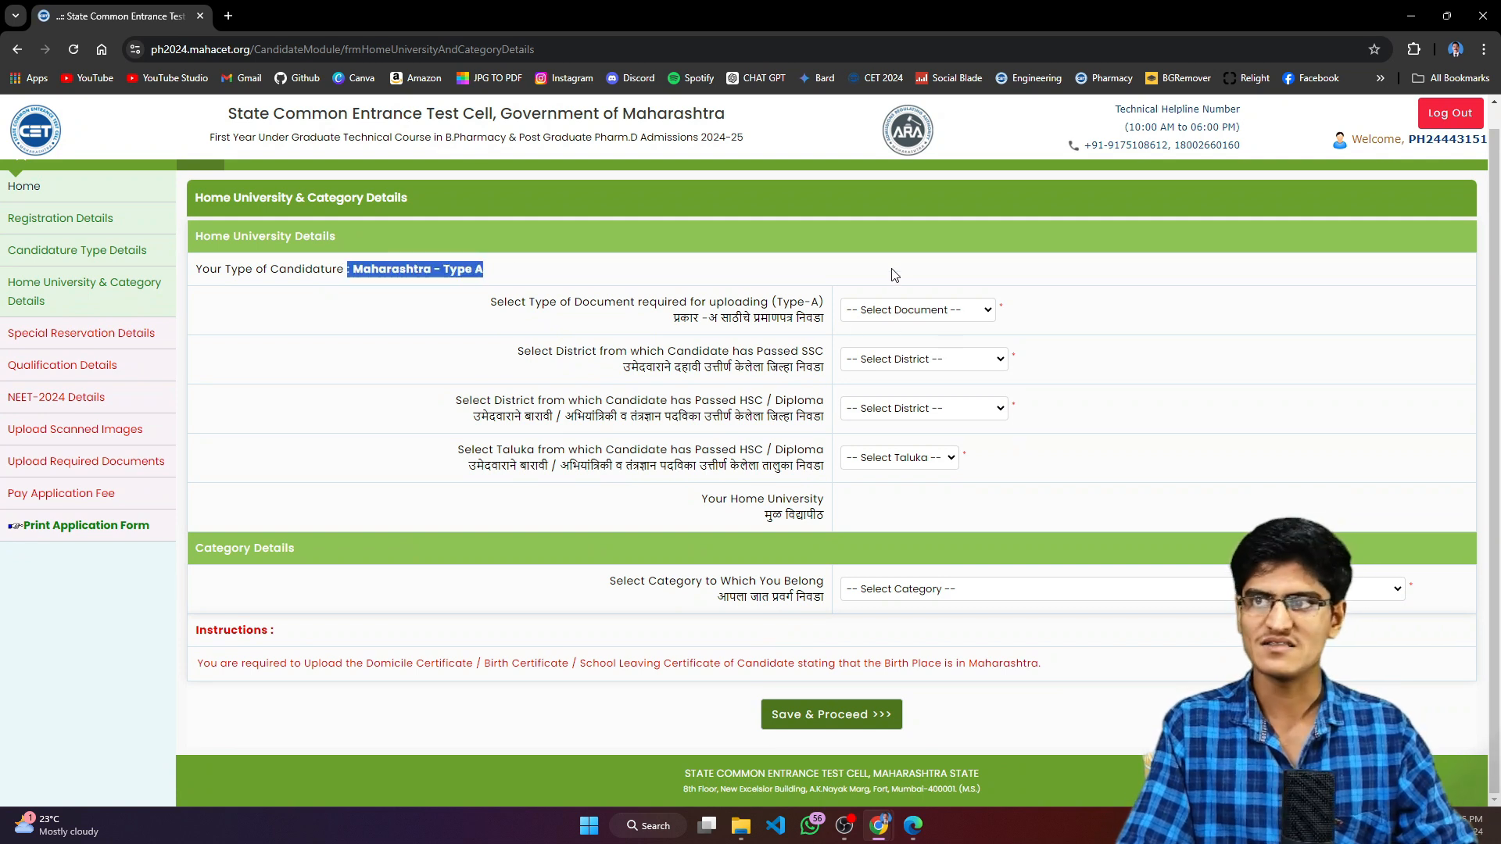
{"action": "left_click", "coordinate": [893, 274]}
{"action": "left_click", "coordinate": [930, 312]}
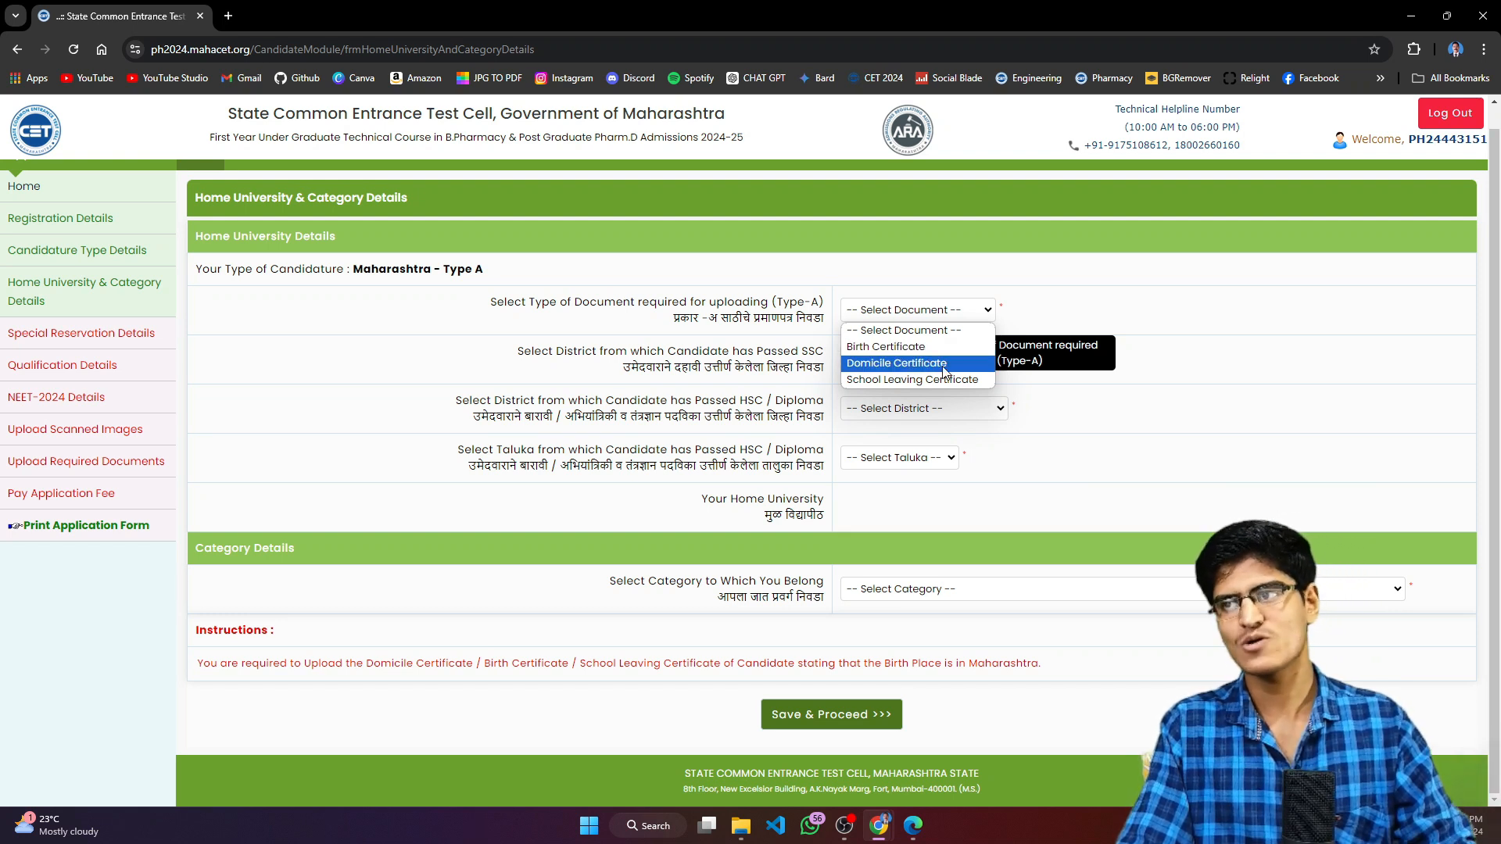
{"action": "left_click", "coordinate": [944, 367]}
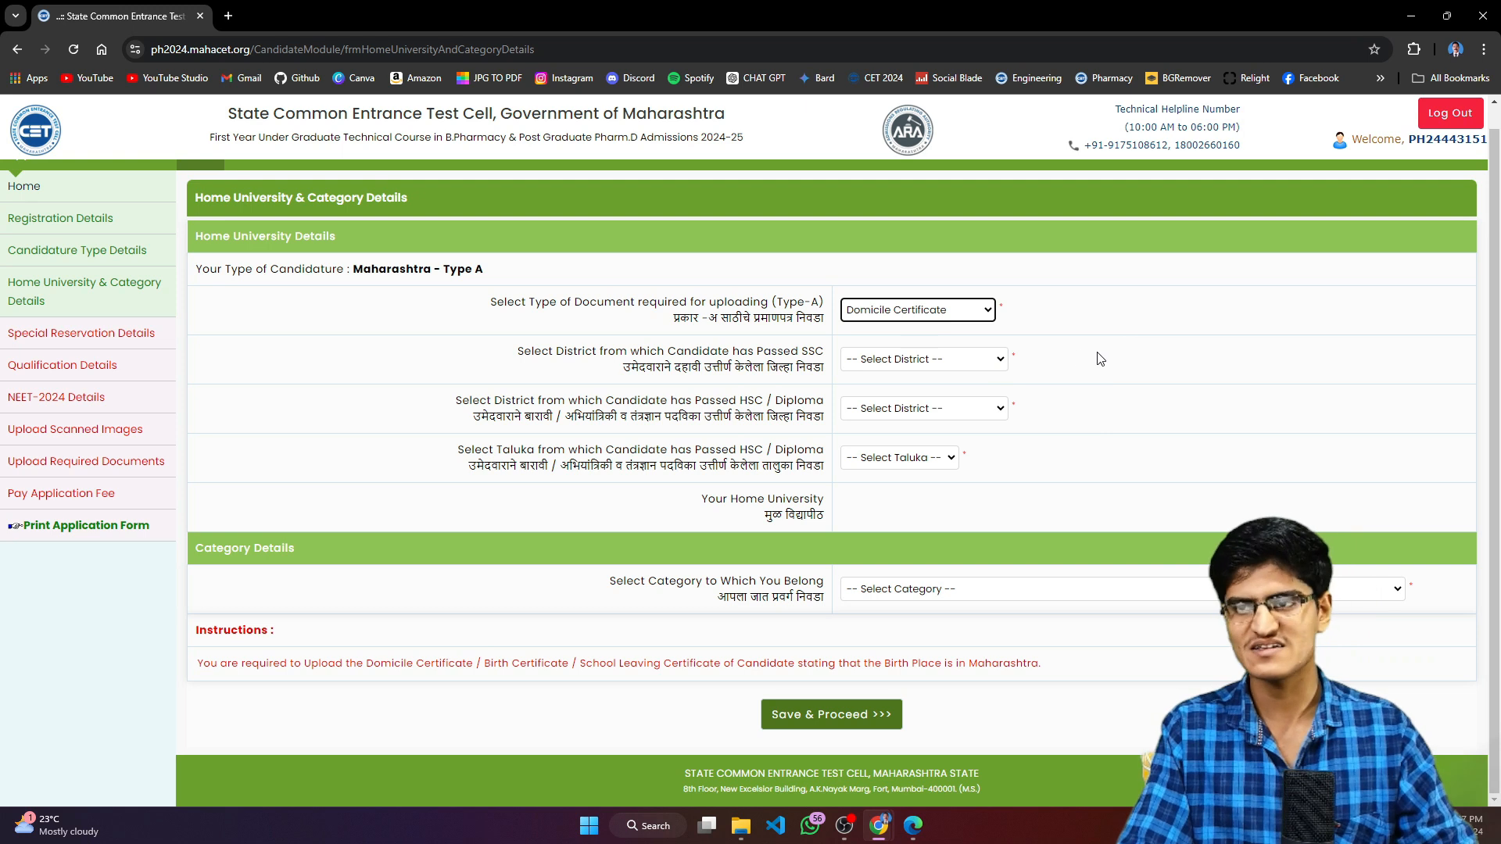
{"action": "left_click_drag", "start_coordinate": [518, 351], "coordinate": [830, 361]}
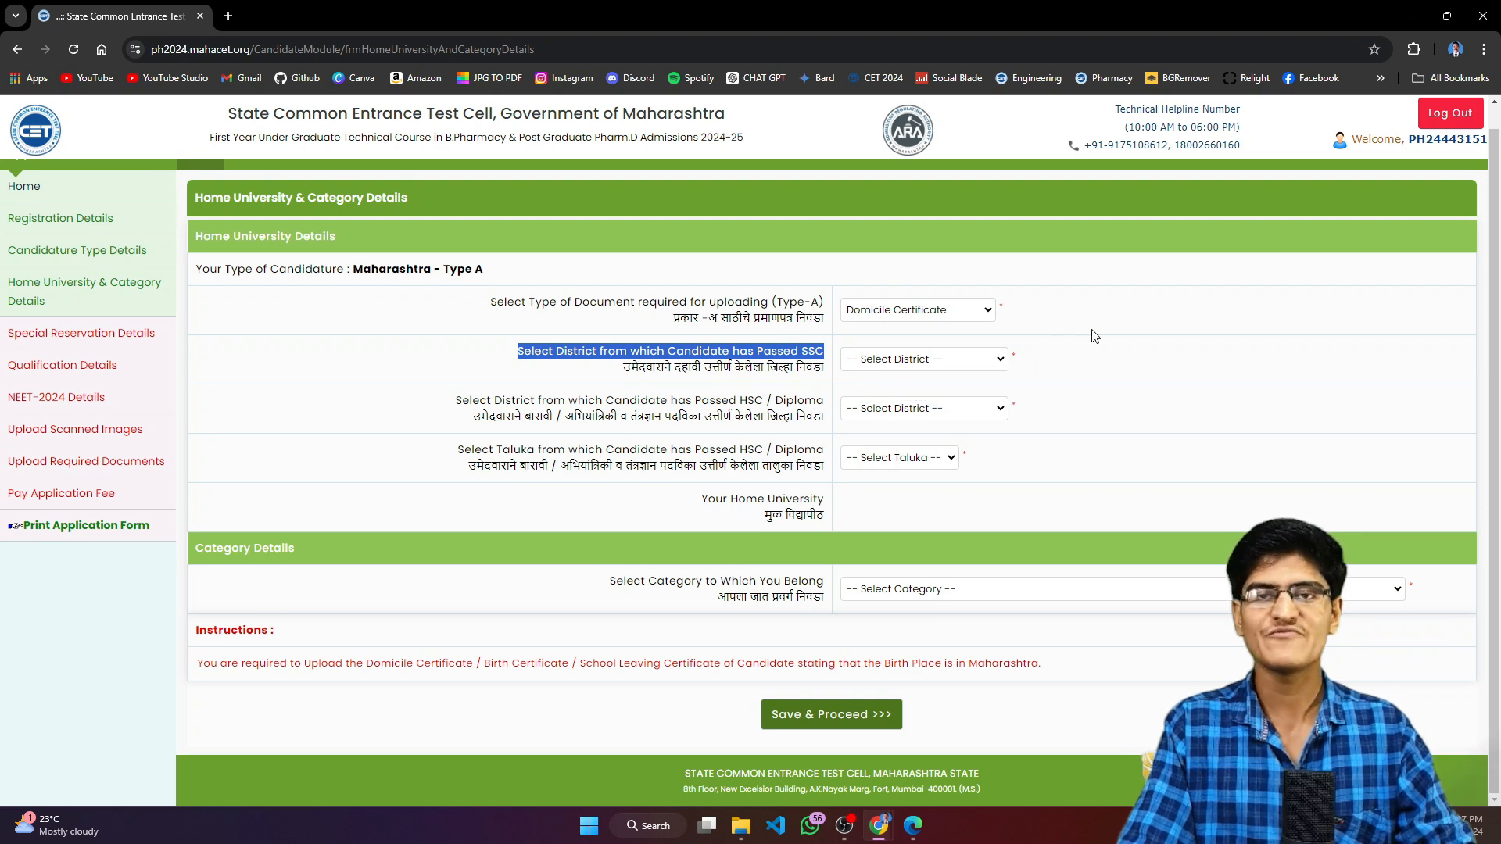
Step: Set both the SSC district and the HSC district to Raigad
{"action": "left_click", "coordinate": [995, 360]}
{"action": "left_click_drag", "start_coordinate": [1001, 412], "coordinate": [1005, 517]}
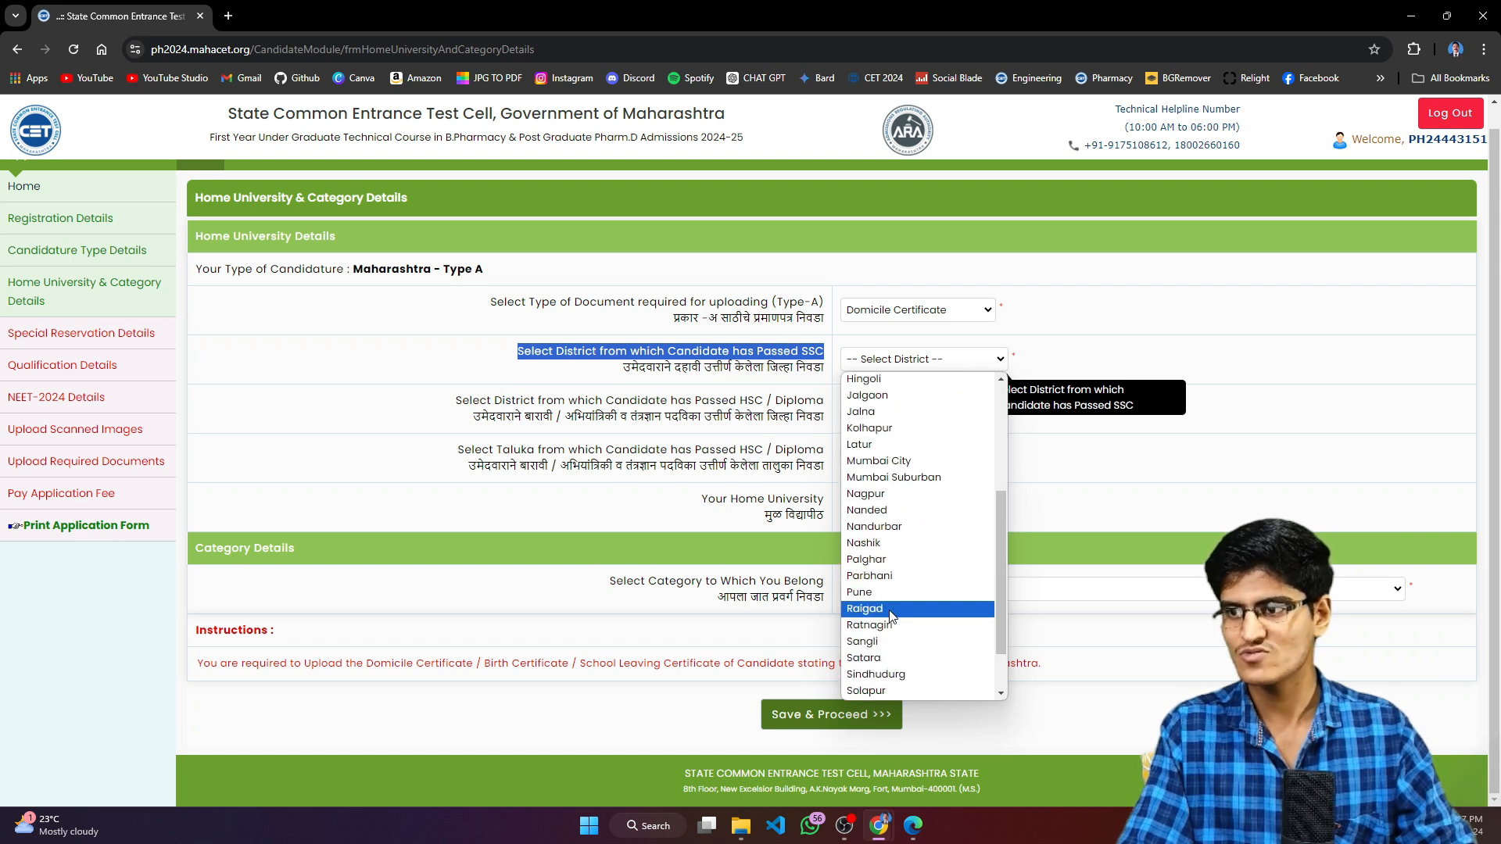
{"action": "left_click", "coordinate": [942, 608]}
{"action": "left_click_drag", "start_coordinate": [455, 402], "coordinate": [969, 437]}
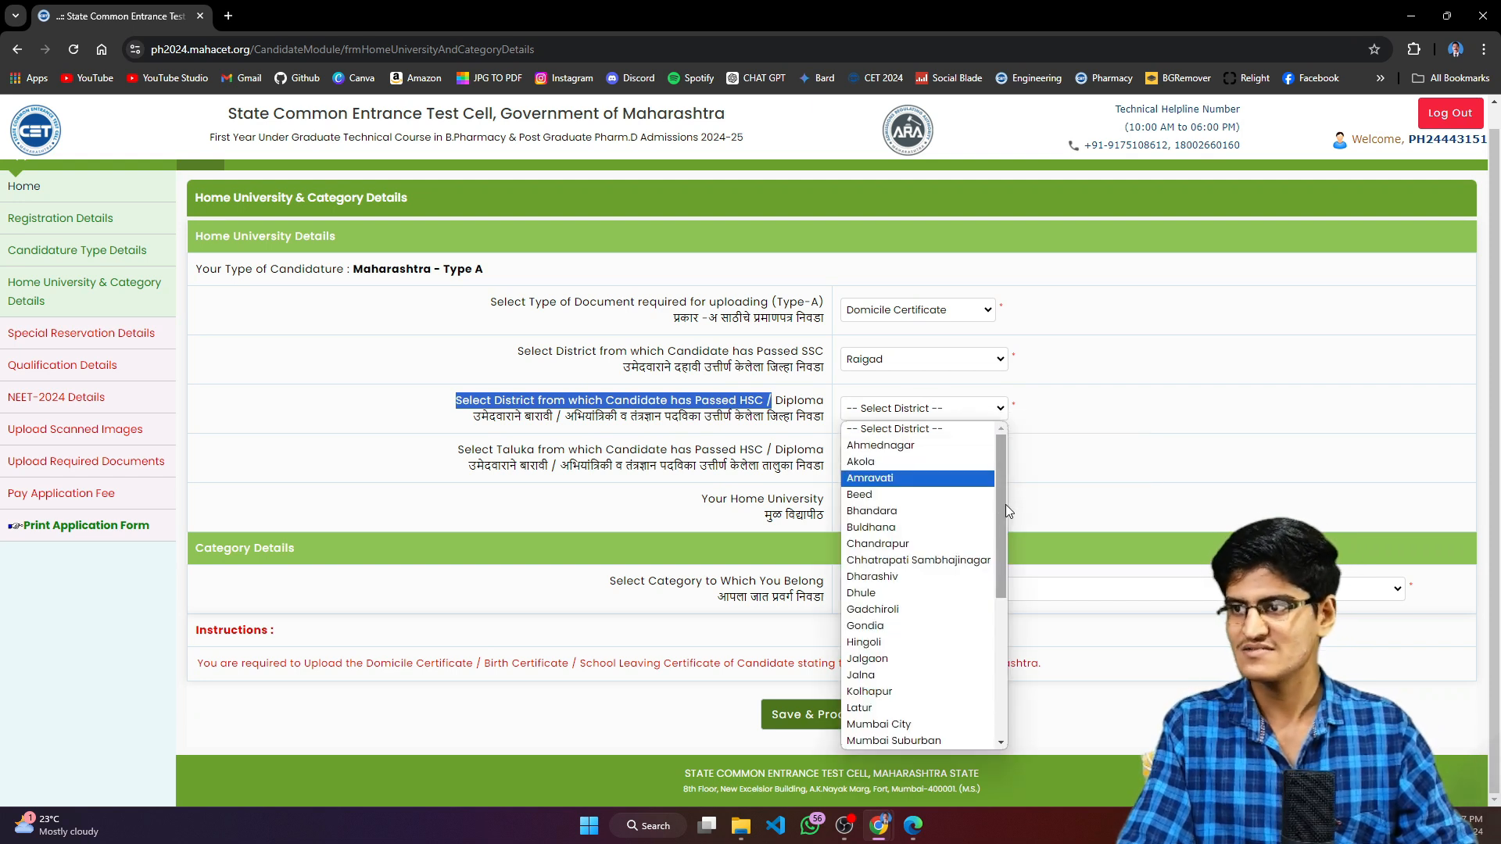
{"action": "left_click_drag", "start_coordinate": [1002, 522], "coordinate": [994, 605]}
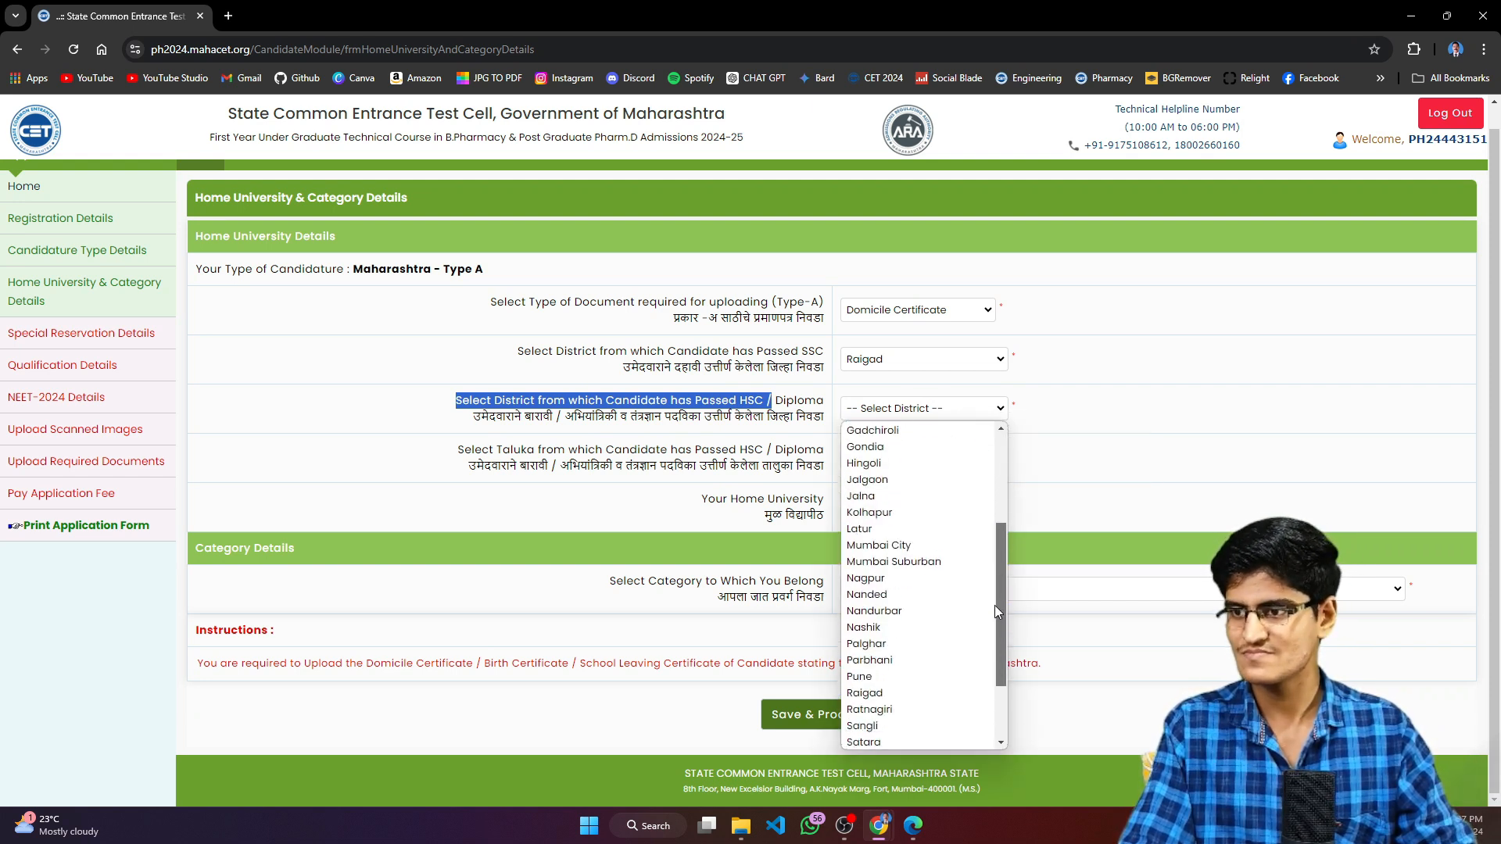
{"action": "left_click", "coordinate": [905, 688]}
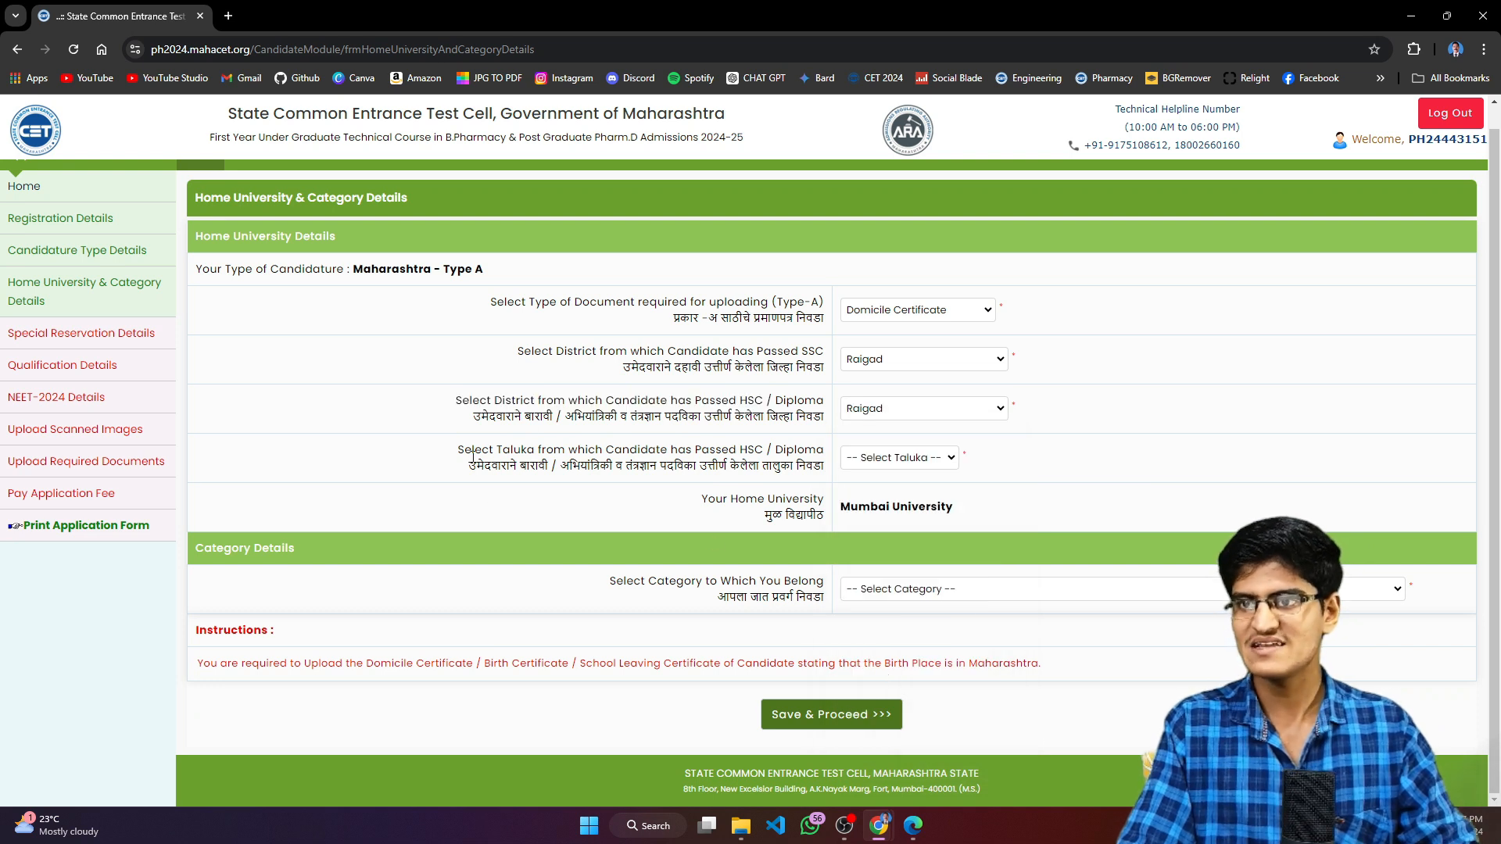
Step: Choose Karjat as the taluka and confirm Mumbai University is the assigned home university
{"action": "left_click_drag", "start_coordinate": [464, 452], "coordinate": [784, 451]}
{"action": "left_click", "coordinate": [899, 458]}
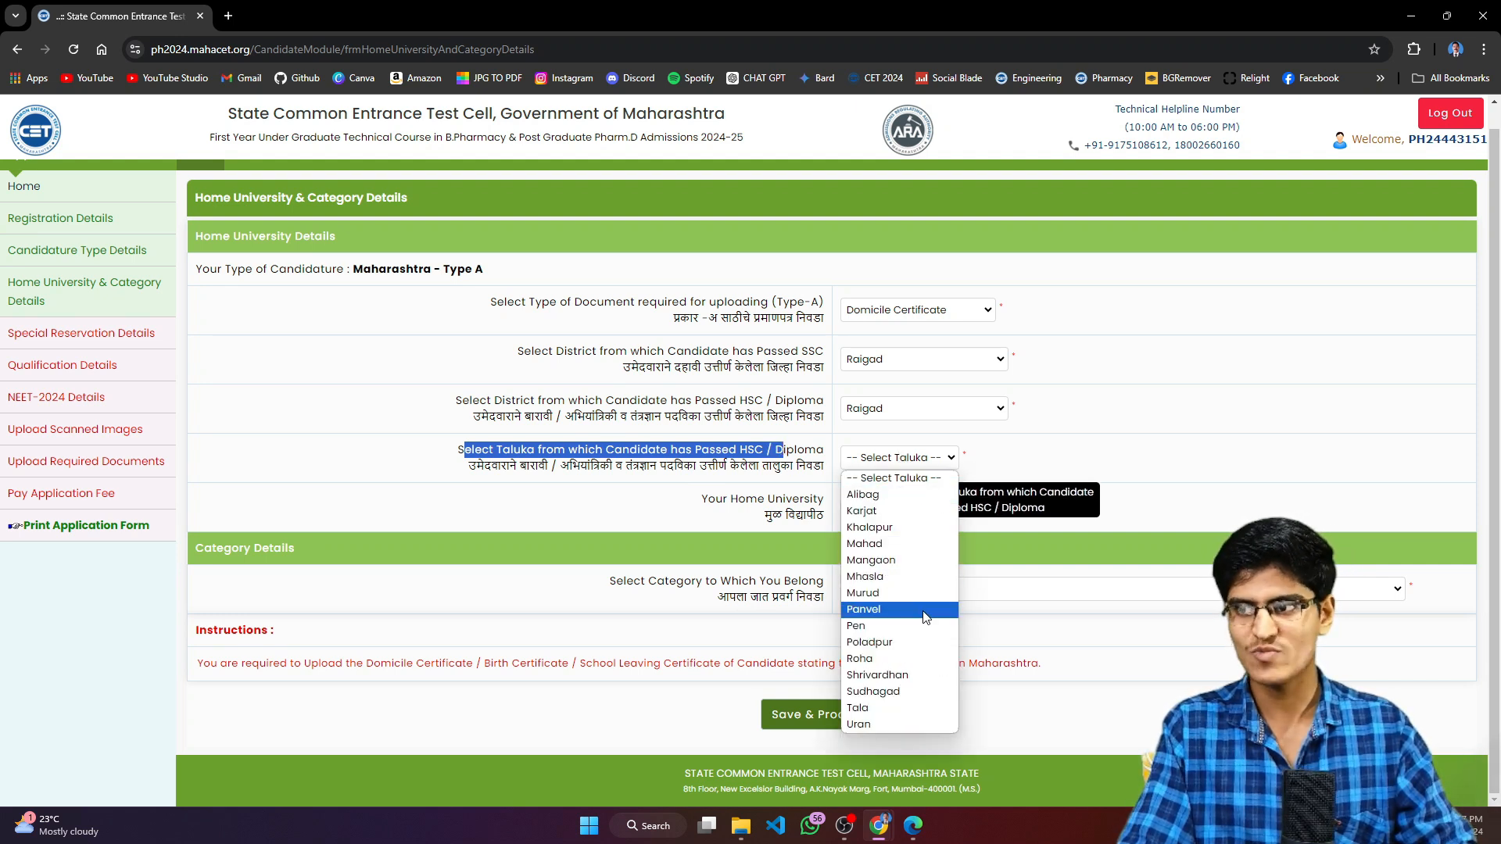
{"action": "left_click", "coordinate": [861, 511]}
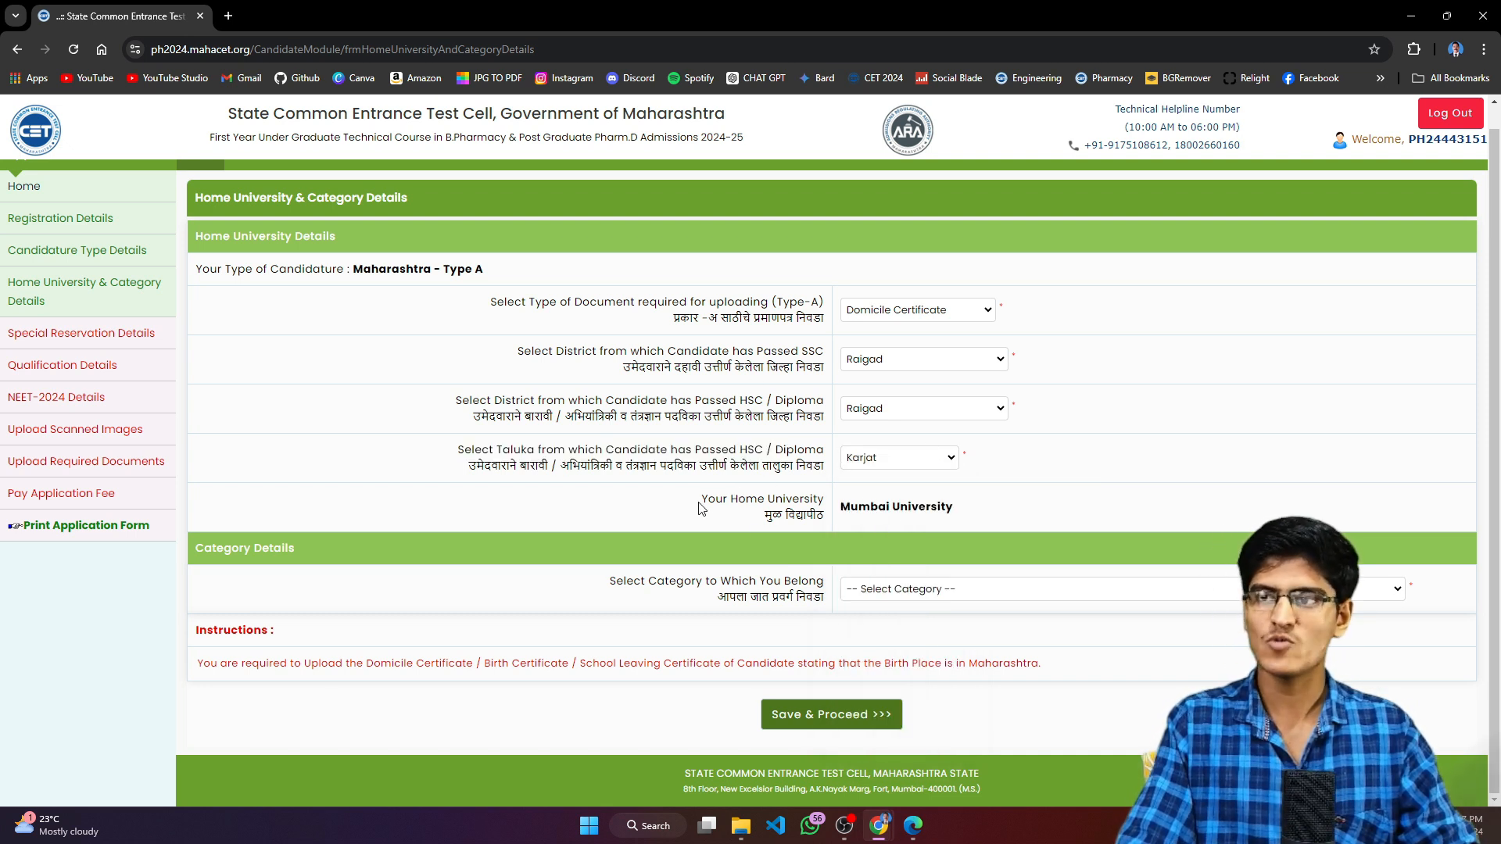
{"action": "left_click_drag", "start_coordinate": [709, 500], "coordinate": [813, 522]}
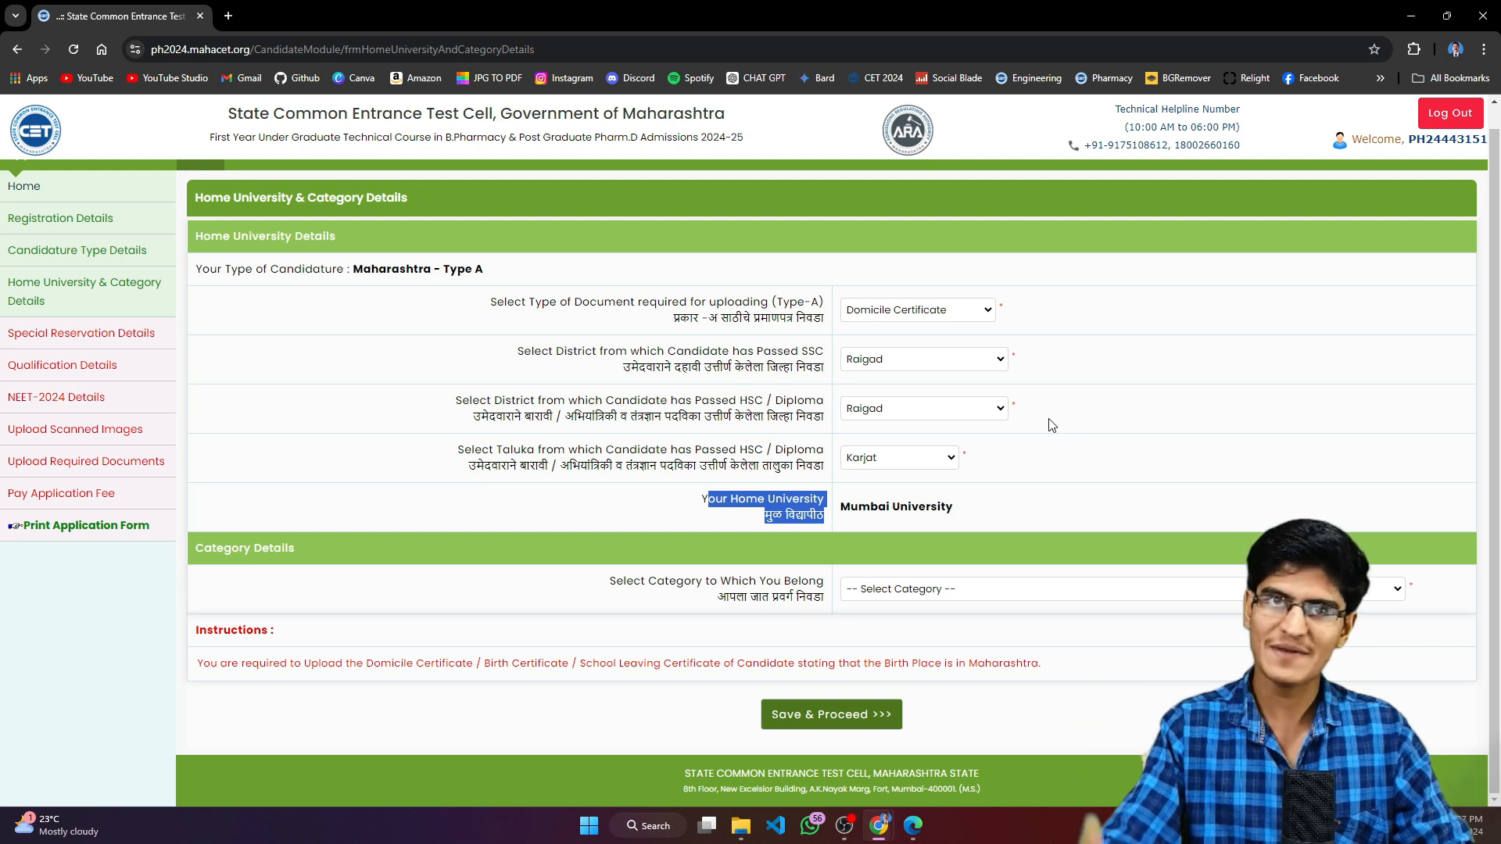
{"action": "left_click_drag", "start_coordinate": [953, 508], "coordinate": [820, 516]}
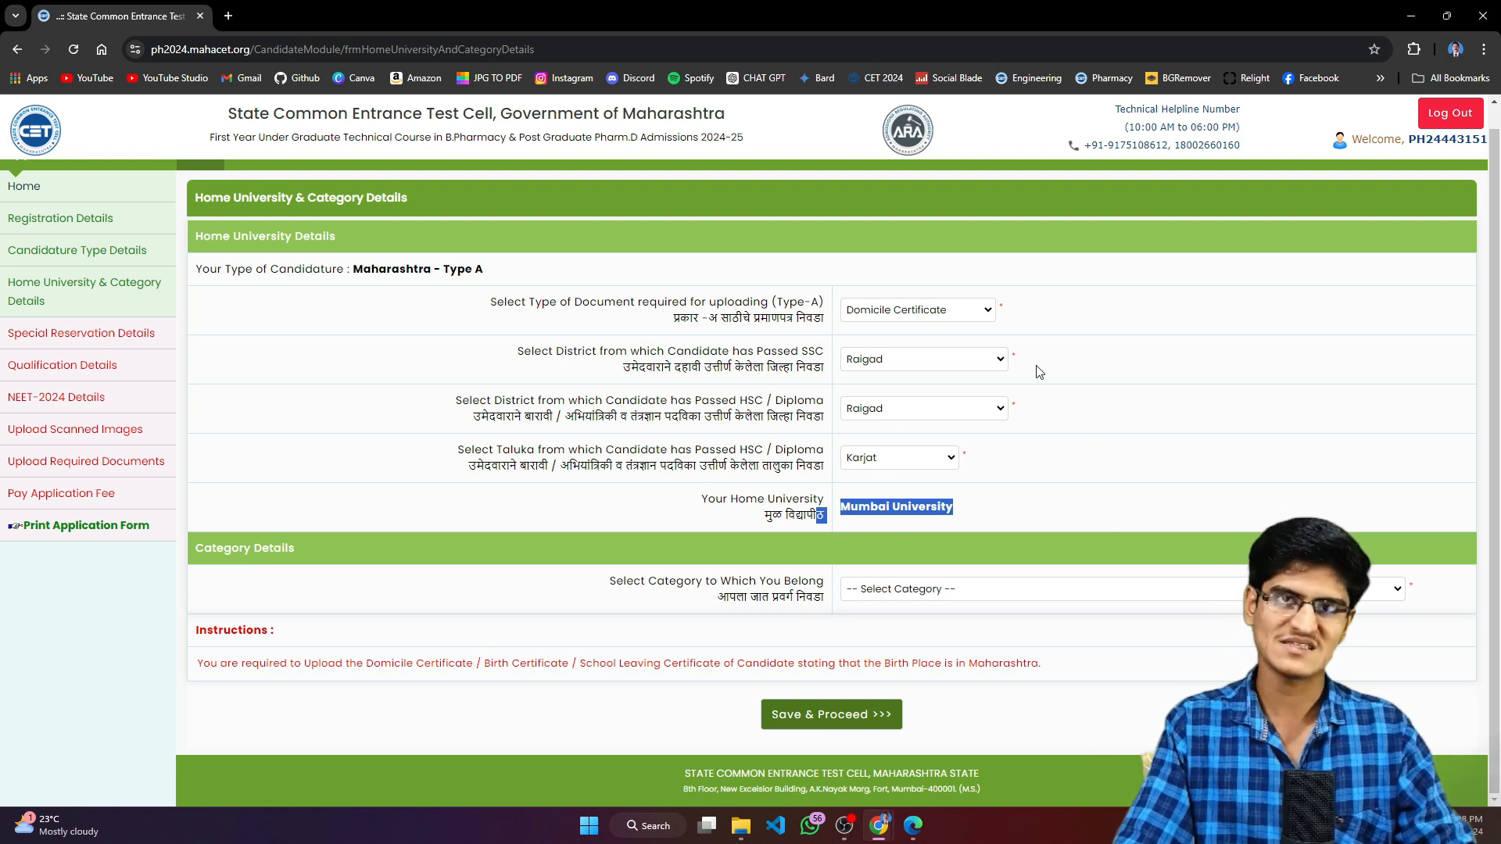
{"action": "left_click", "coordinate": [853, 500]}
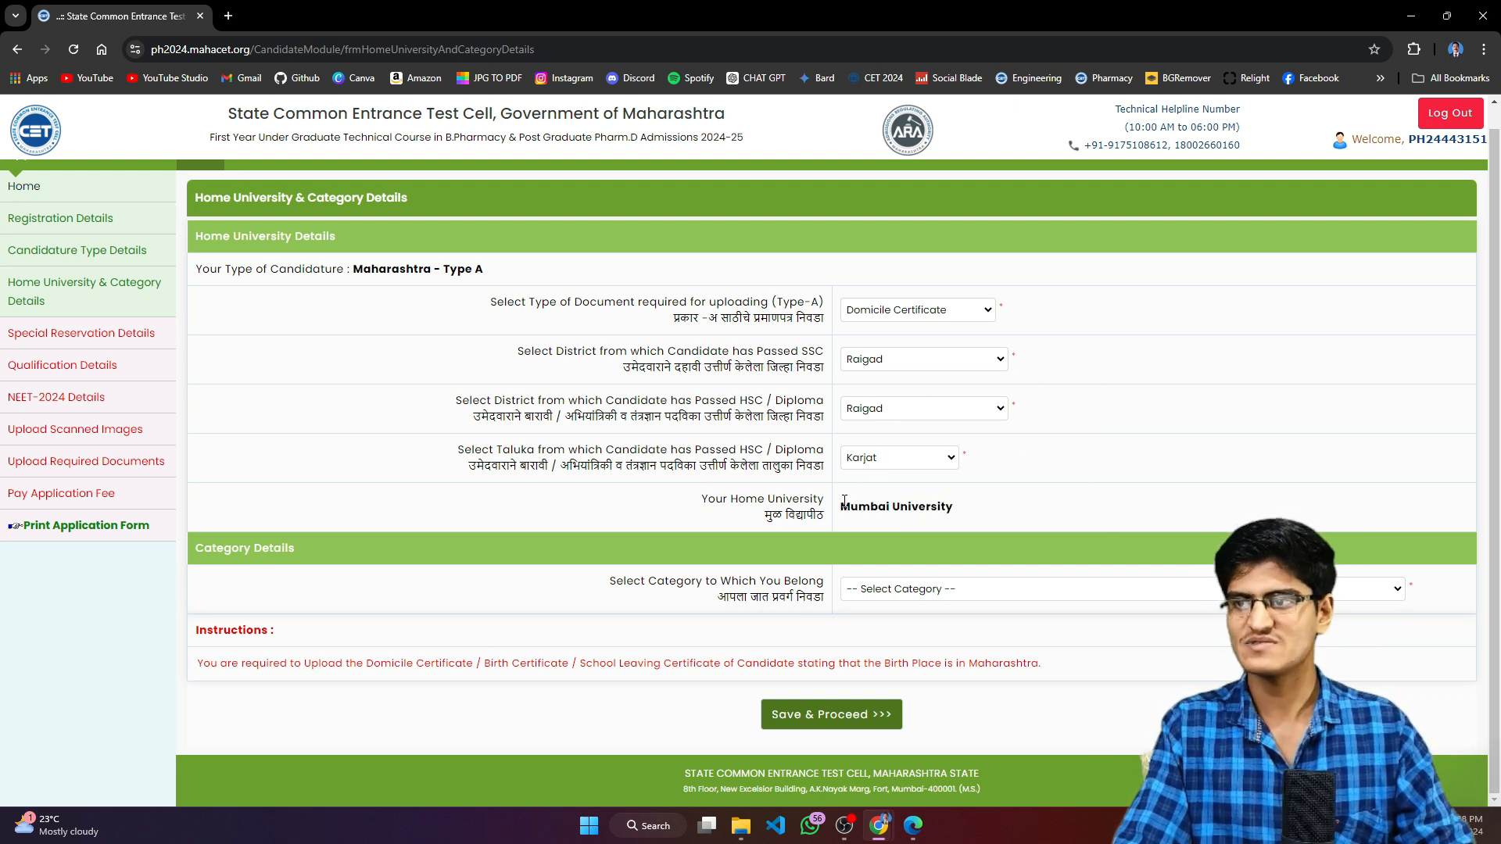
{"action": "left_click_drag", "start_coordinate": [837, 506], "coordinate": [962, 508]}
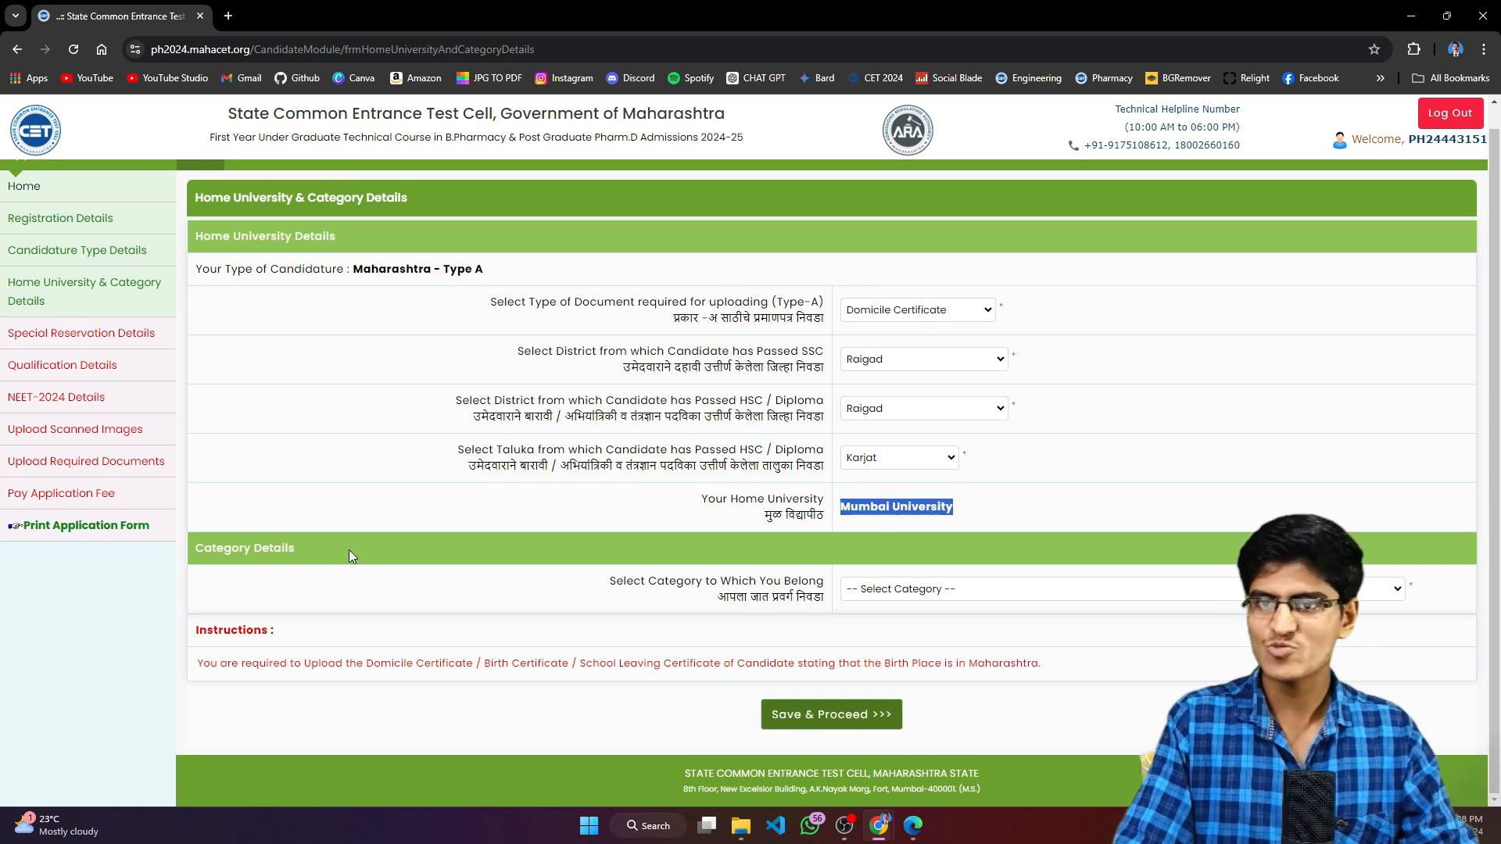
{"action": "left_click", "coordinate": [581, 596]}
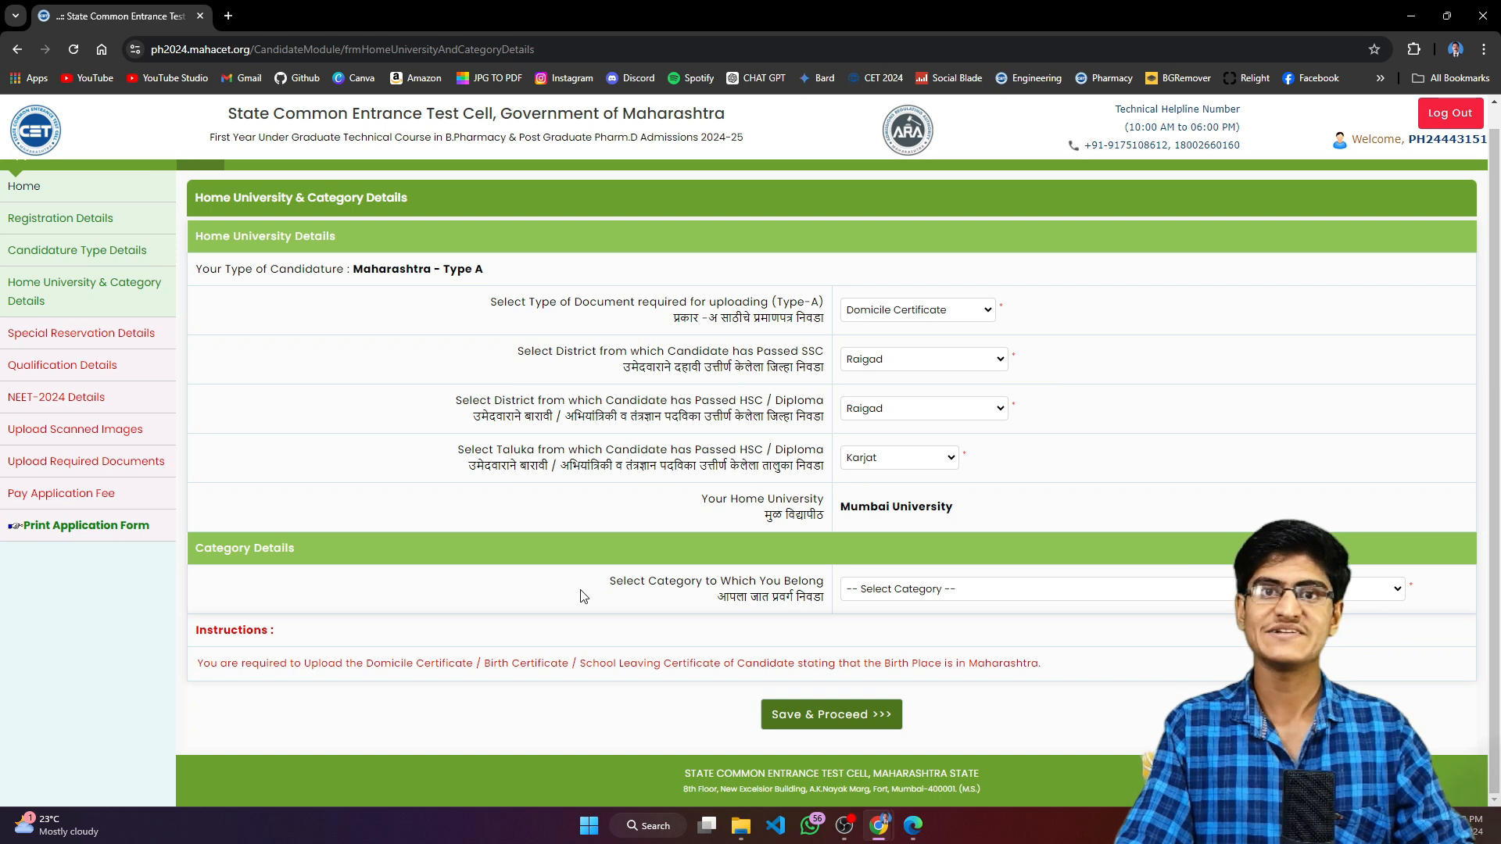
{"action": "left_click", "coordinate": [885, 591]}
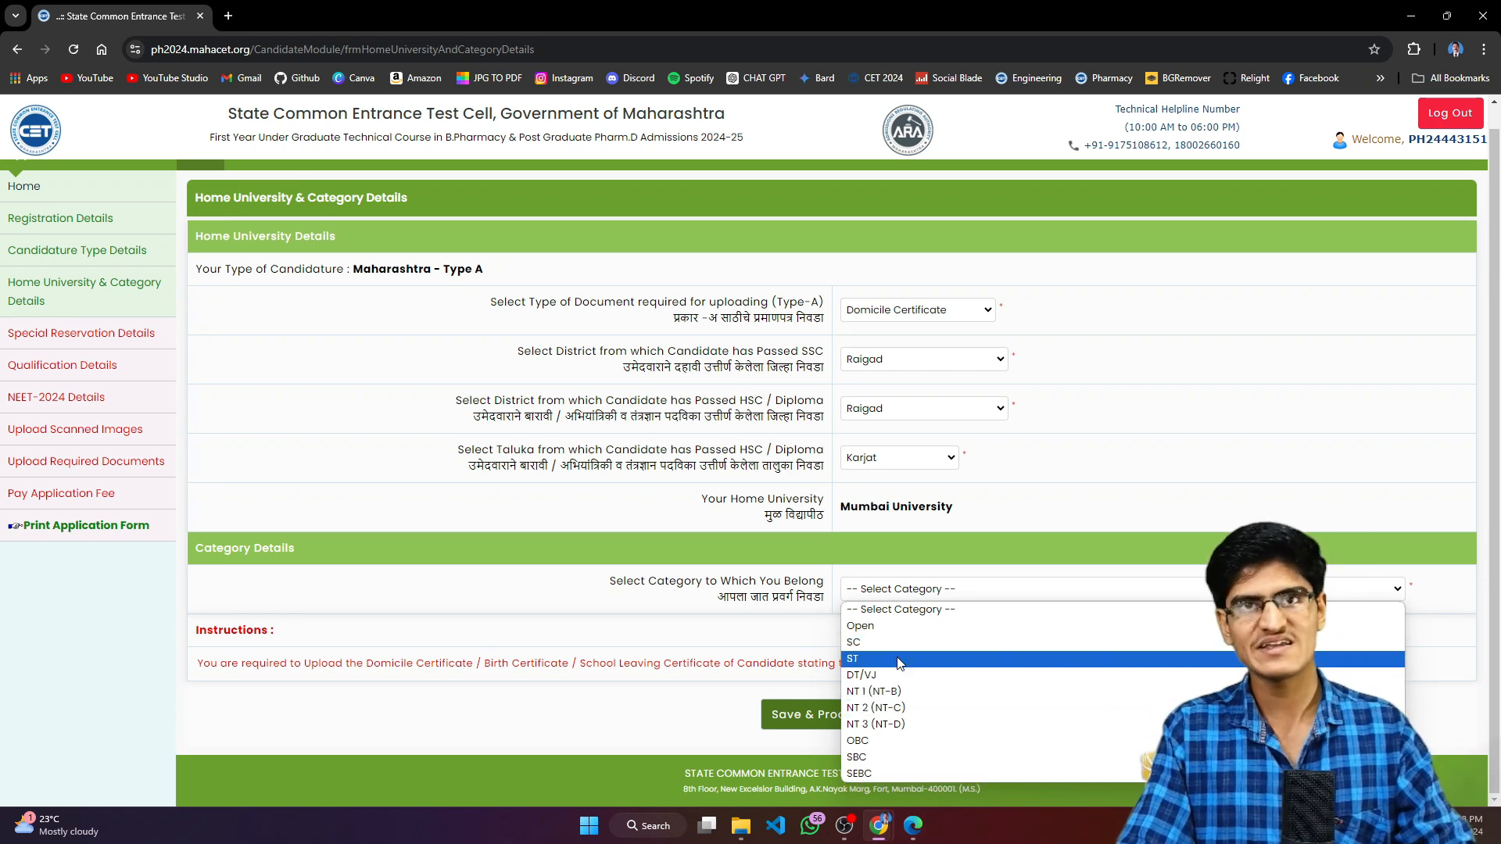
{"action": "left_click", "coordinate": [905, 740]}
{"action": "scroll", "coordinate": [896, 610], "scroll_direction": "down", "scroll_amount": 1}
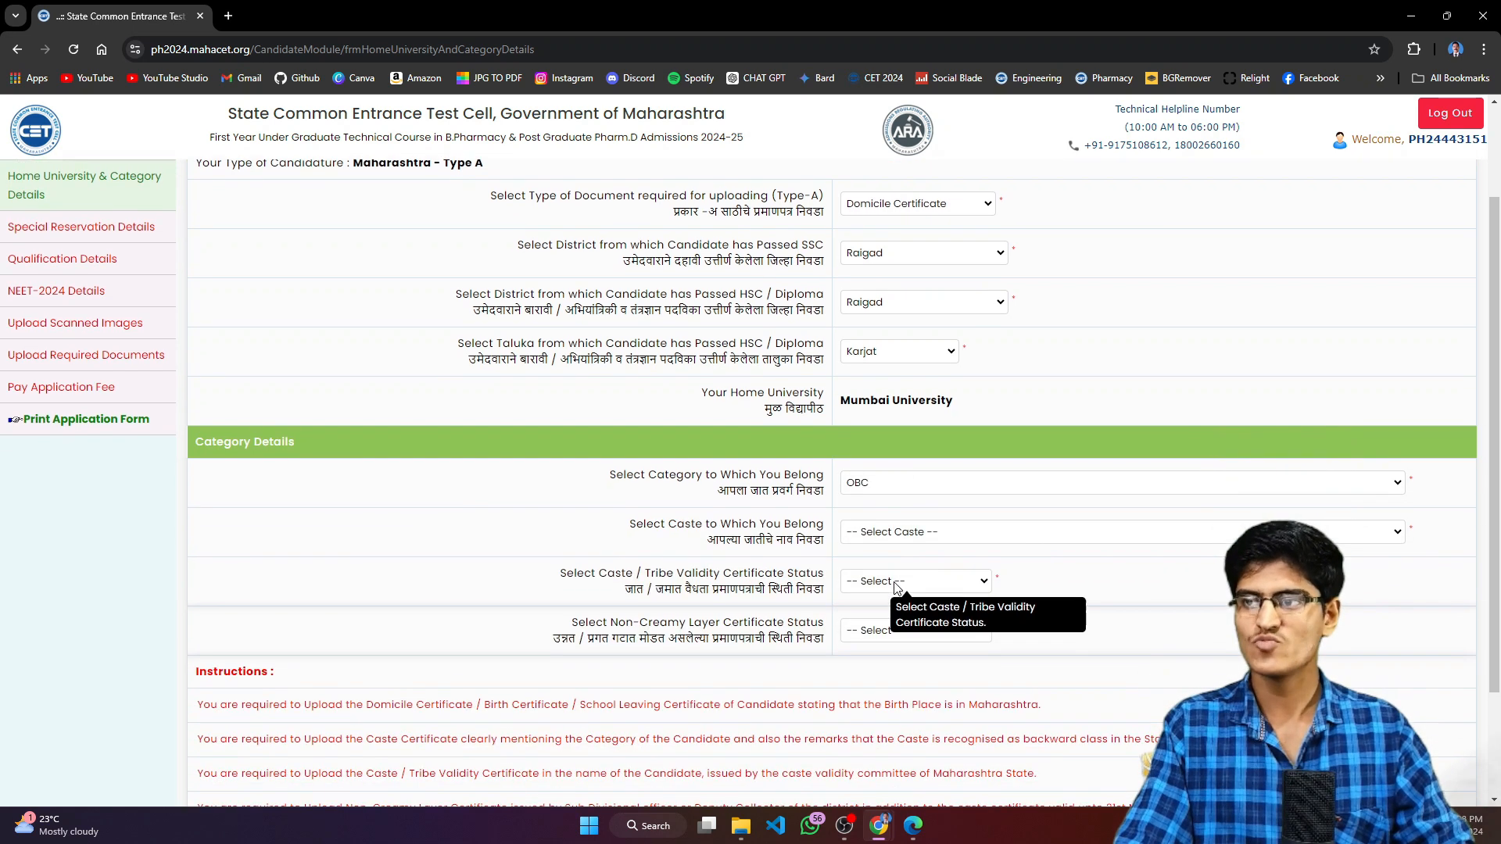
{"action": "scroll", "coordinate": [897, 587], "scroll_direction": "down", "scroll_amount": 2}
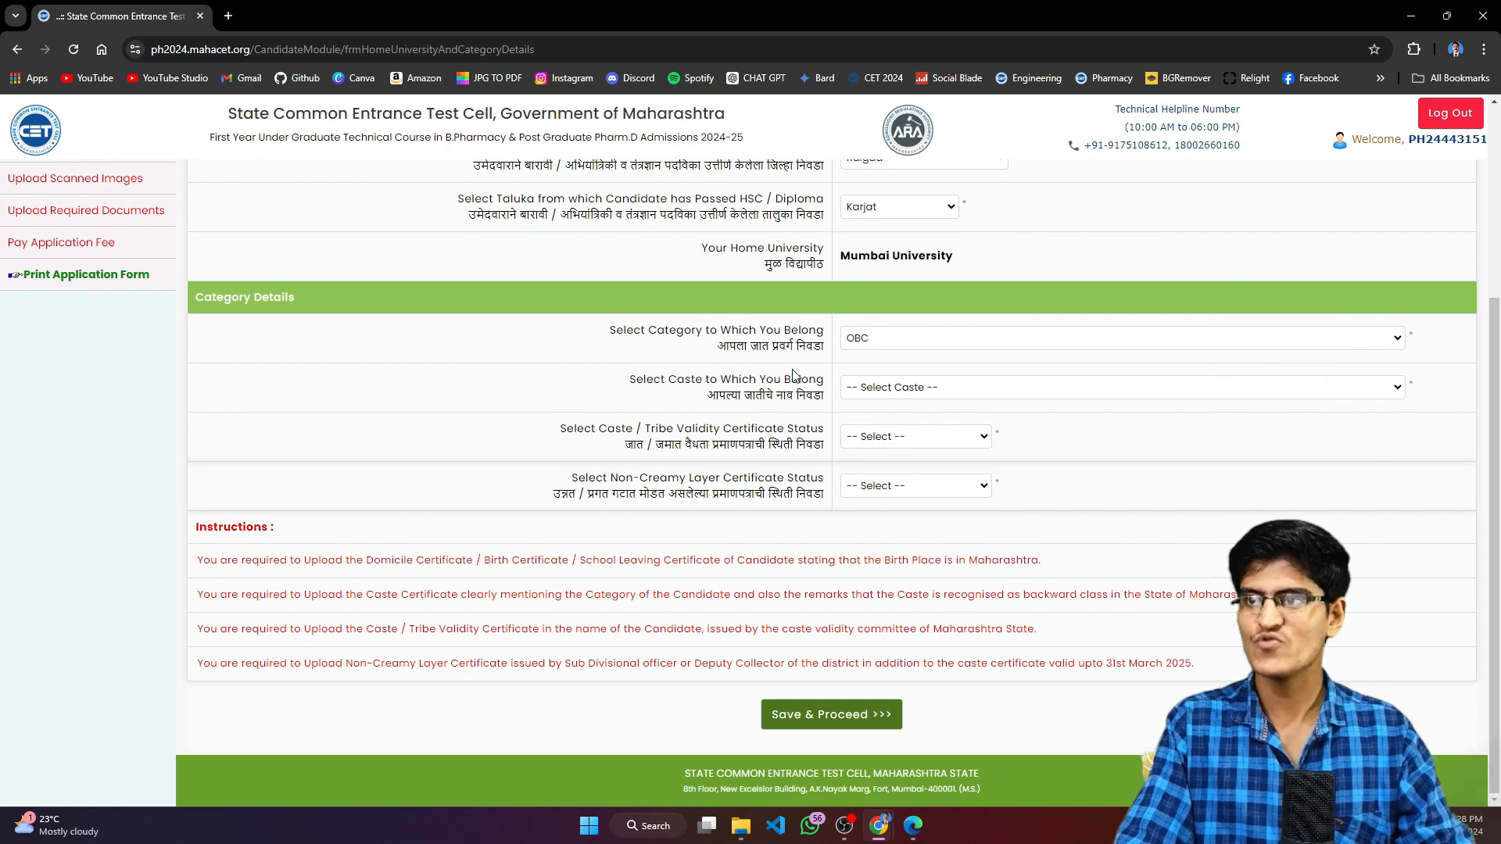
{"action": "left_click", "coordinate": [893, 394]}
{"action": "scroll", "coordinate": [898, 534], "scroll_direction": "down", "scroll_amount": 1}
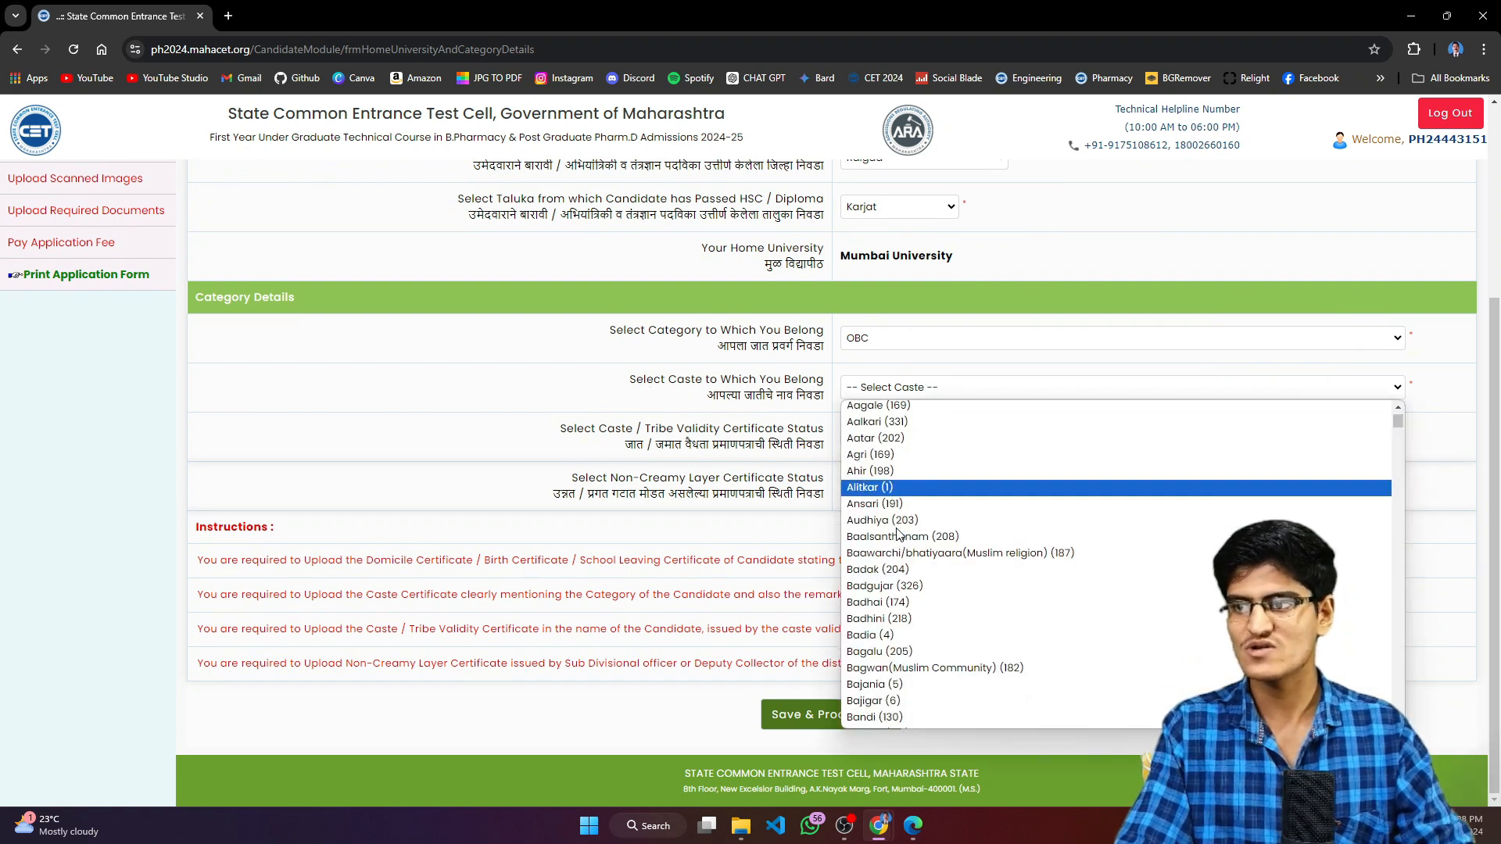
{"action": "scroll", "coordinate": [898, 535], "scroll_direction": "down", "scroll_amount": 8}
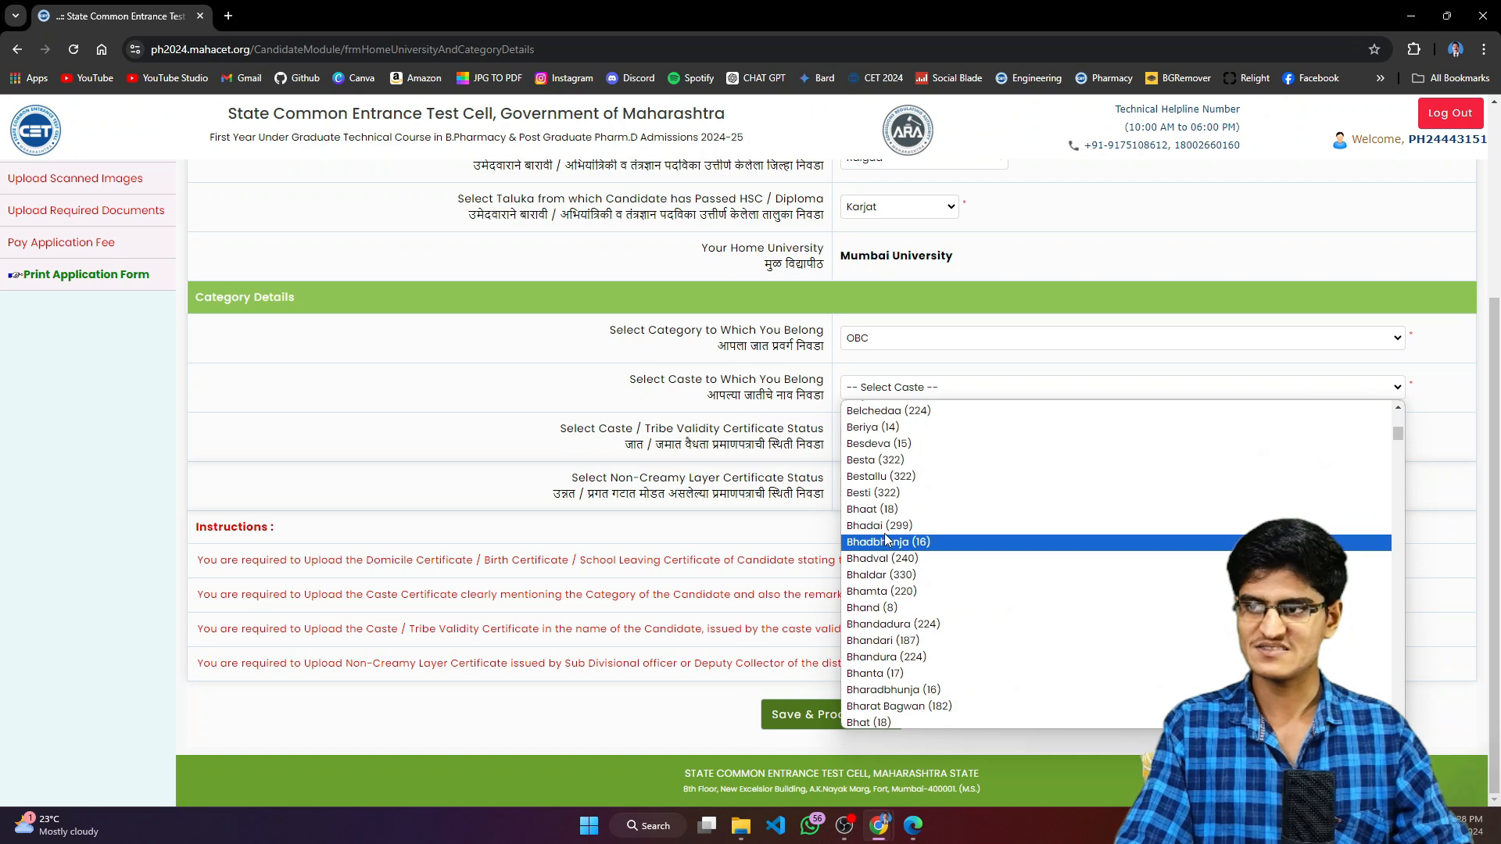
{"action": "left_click", "coordinate": [909, 493]}
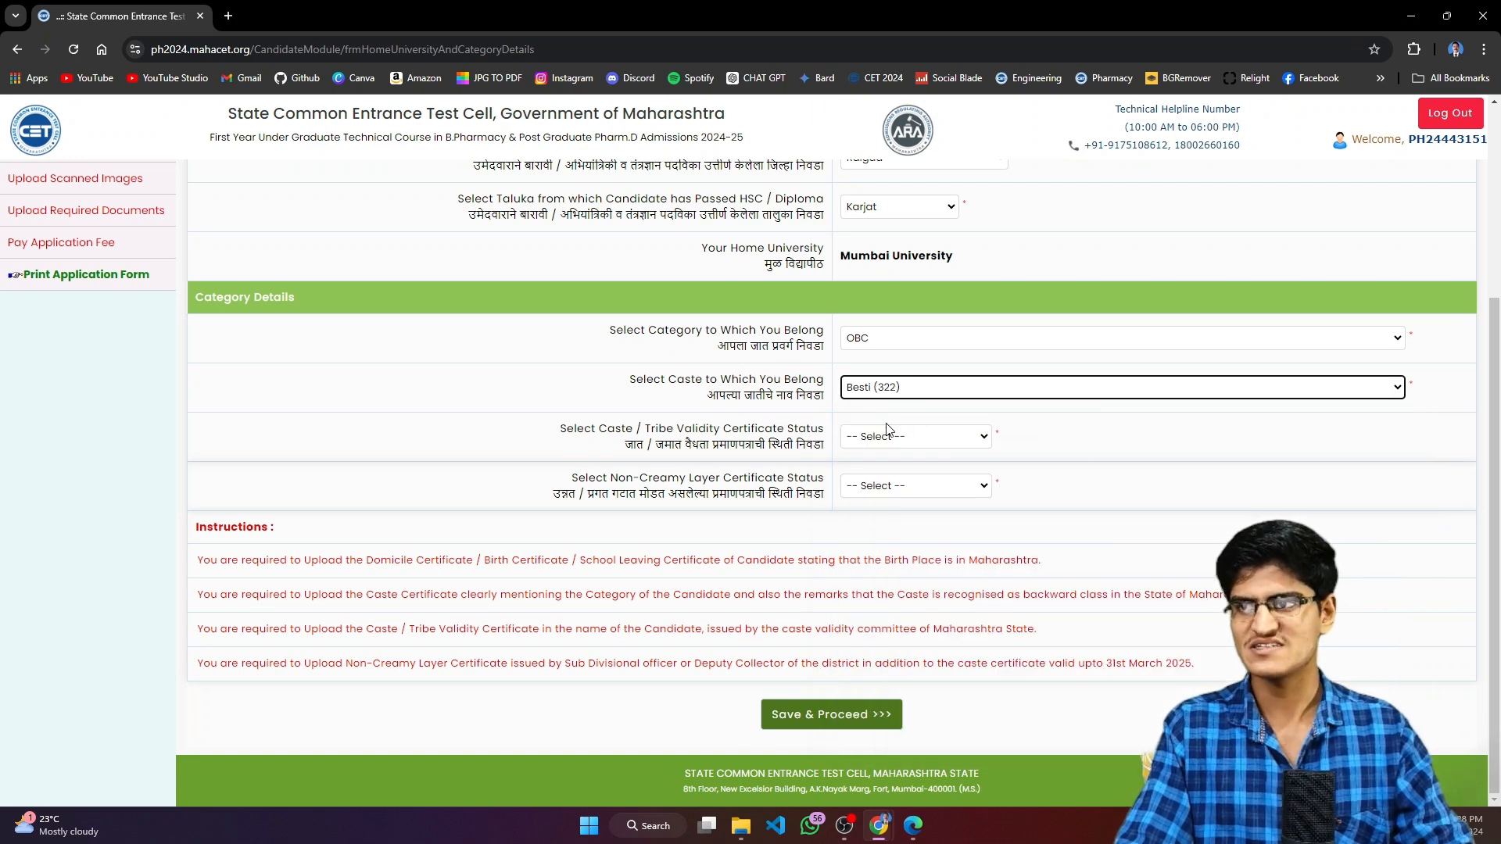
{"action": "left_click_drag", "start_coordinate": [608, 429], "coordinate": [825, 445]}
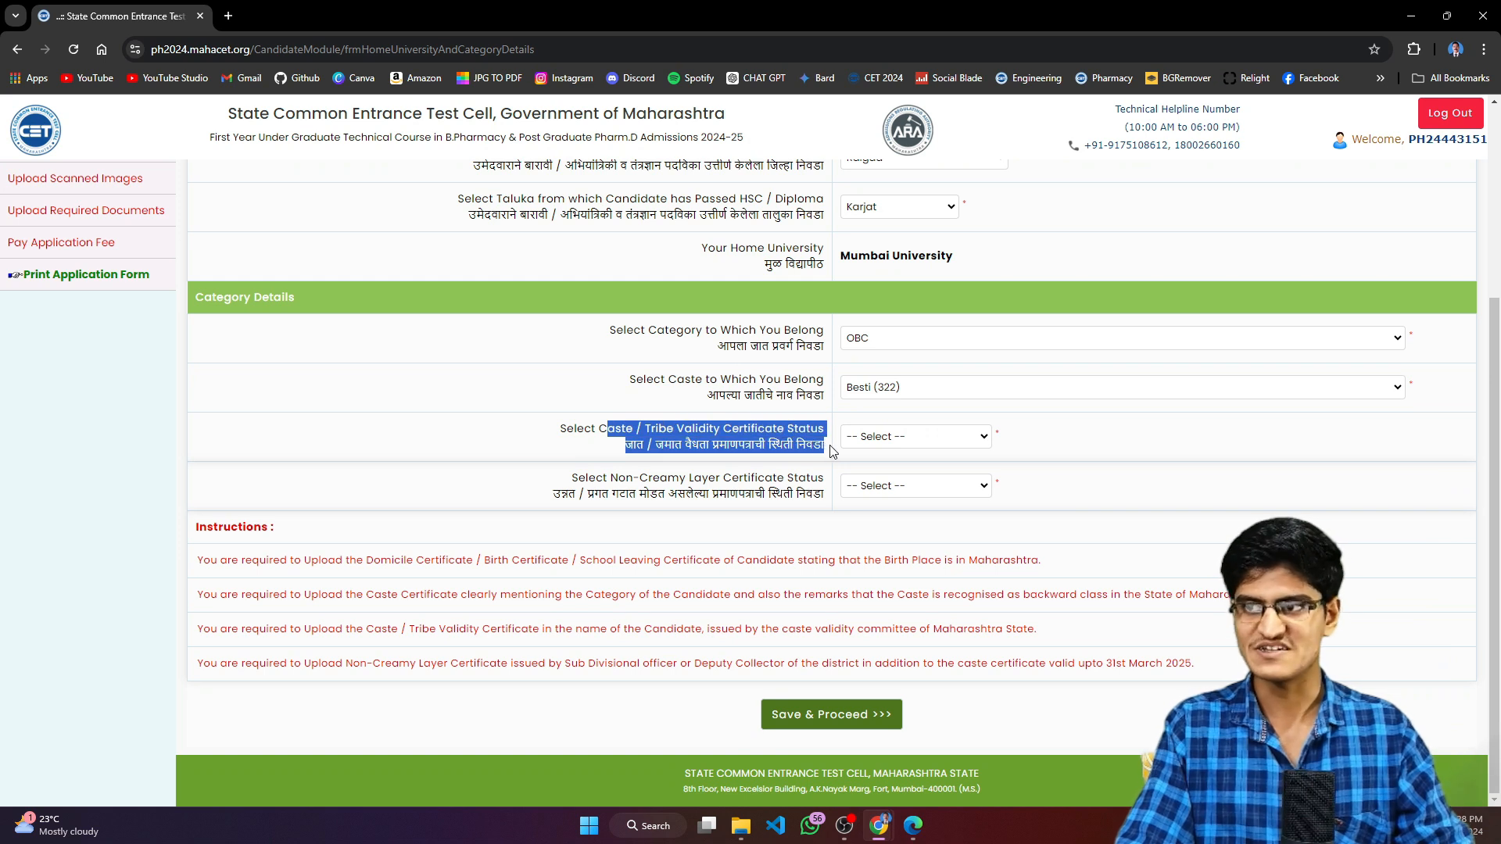
Step: Try 'Applied but Not Received' for the Caste/Tribe Validity Certificate, then settle on Available
{"action": "left_click", "coordinate": [921, 444]}
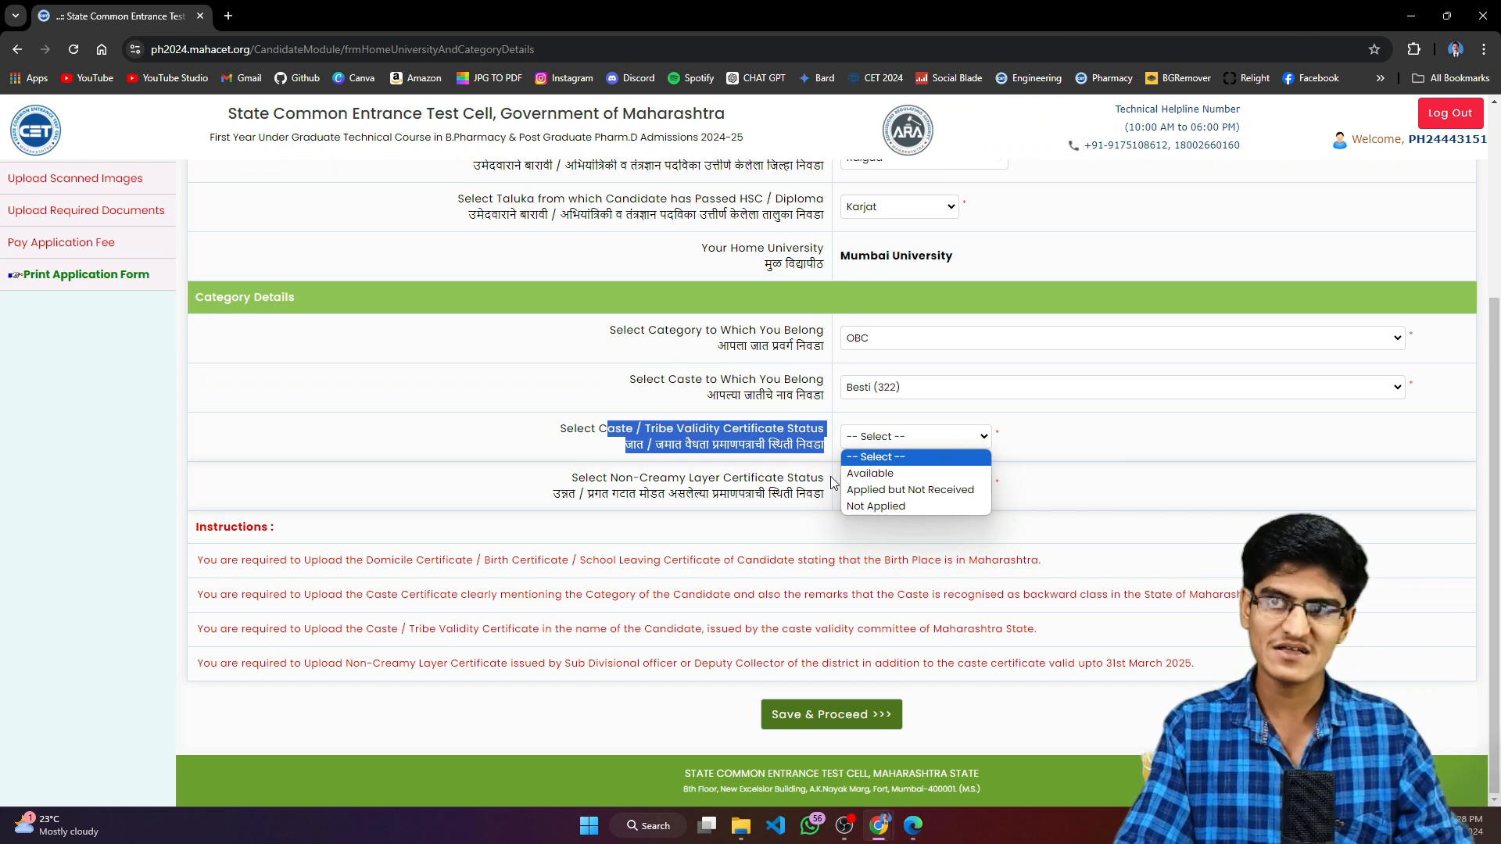
{"action": "left_click", "coordinate": [928, 491]}
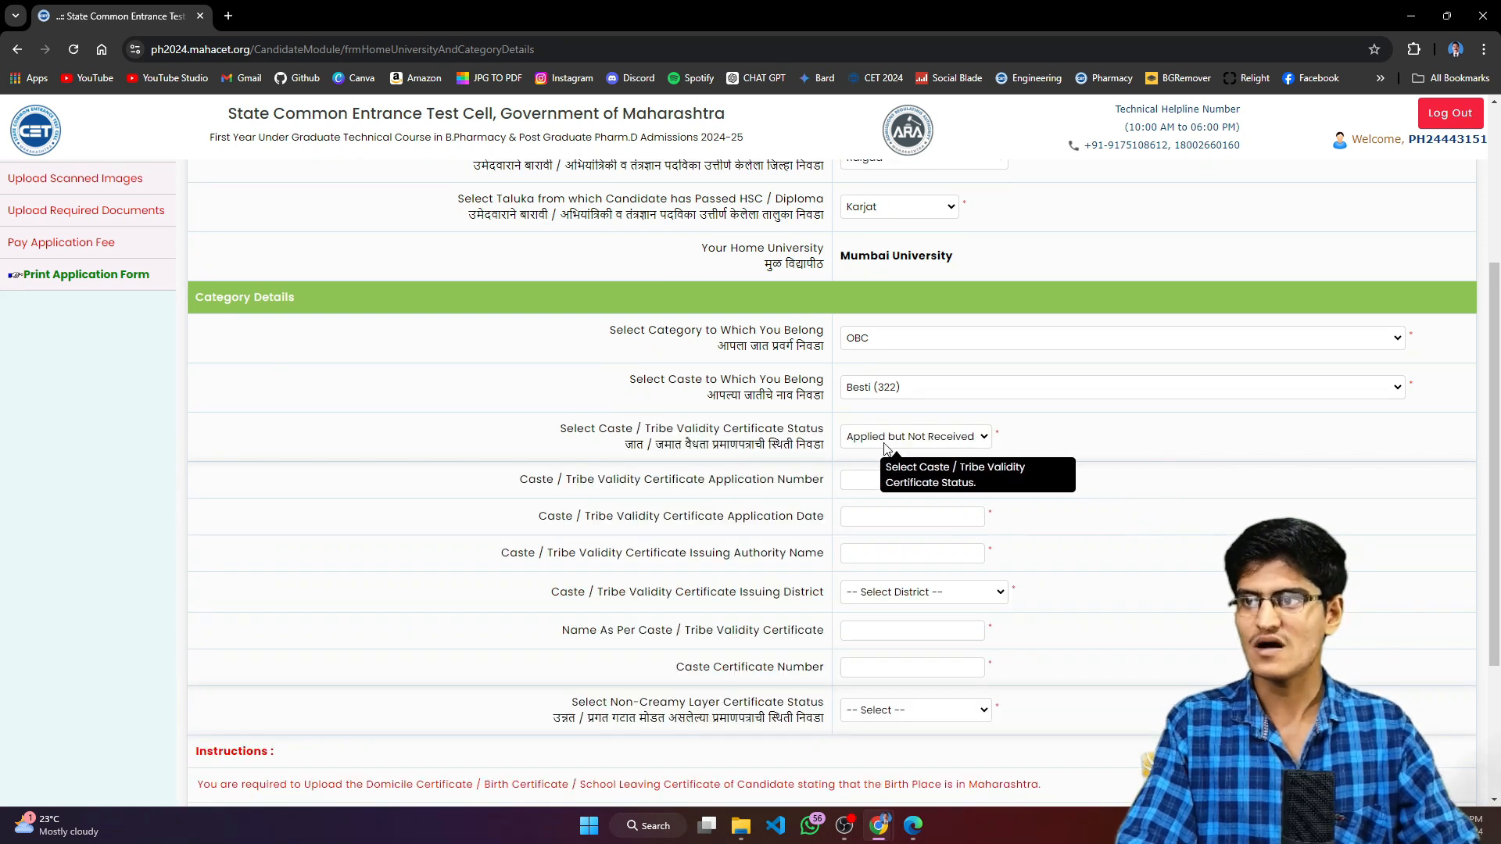
{"action": "scroll", "coordinate": [942, 457], "scroll_direction": "down", "scroll_amount": 2}
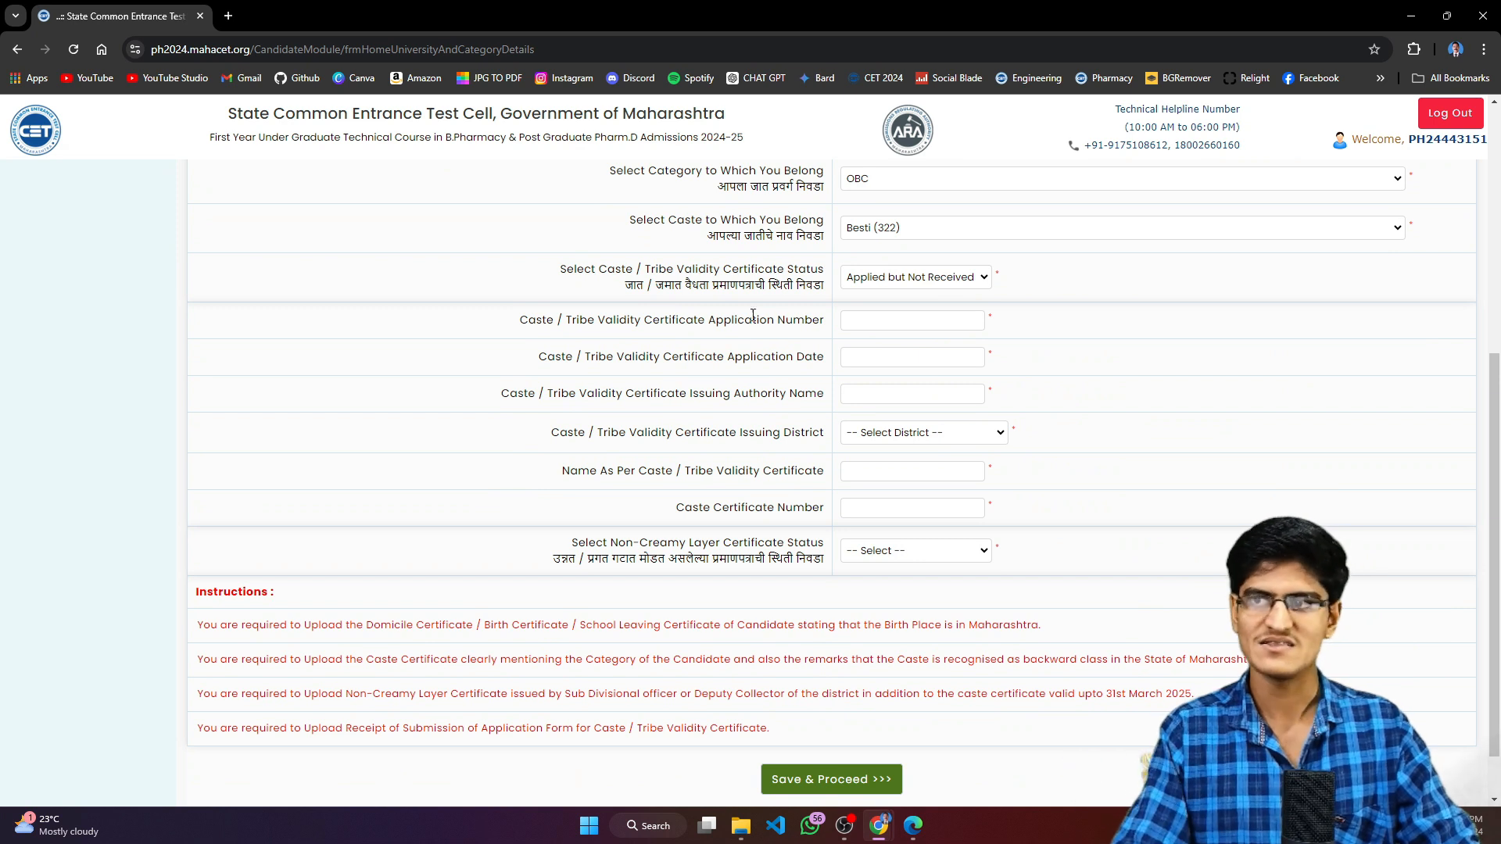
{"action": "left_click_drag", "start_coordinate": [508, 327], "coordinate": [774, 472]}
{"action": "left_click", "coordinate": [785, 362]}
{"action": "left_click", "coordinate": [952, 292]}
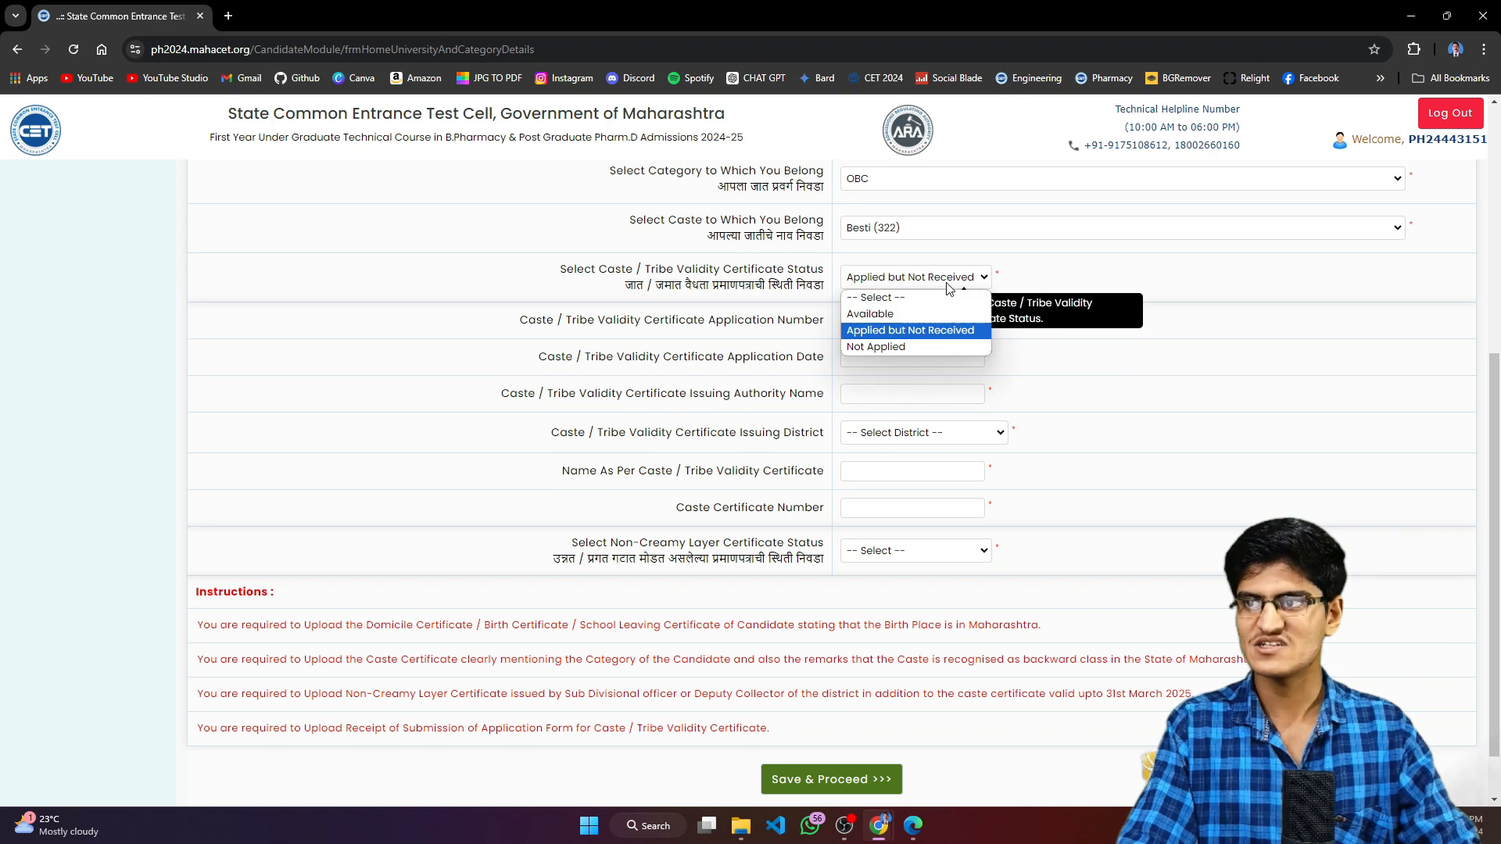
{"action": "left_click", "coordinate": [913, 314]}
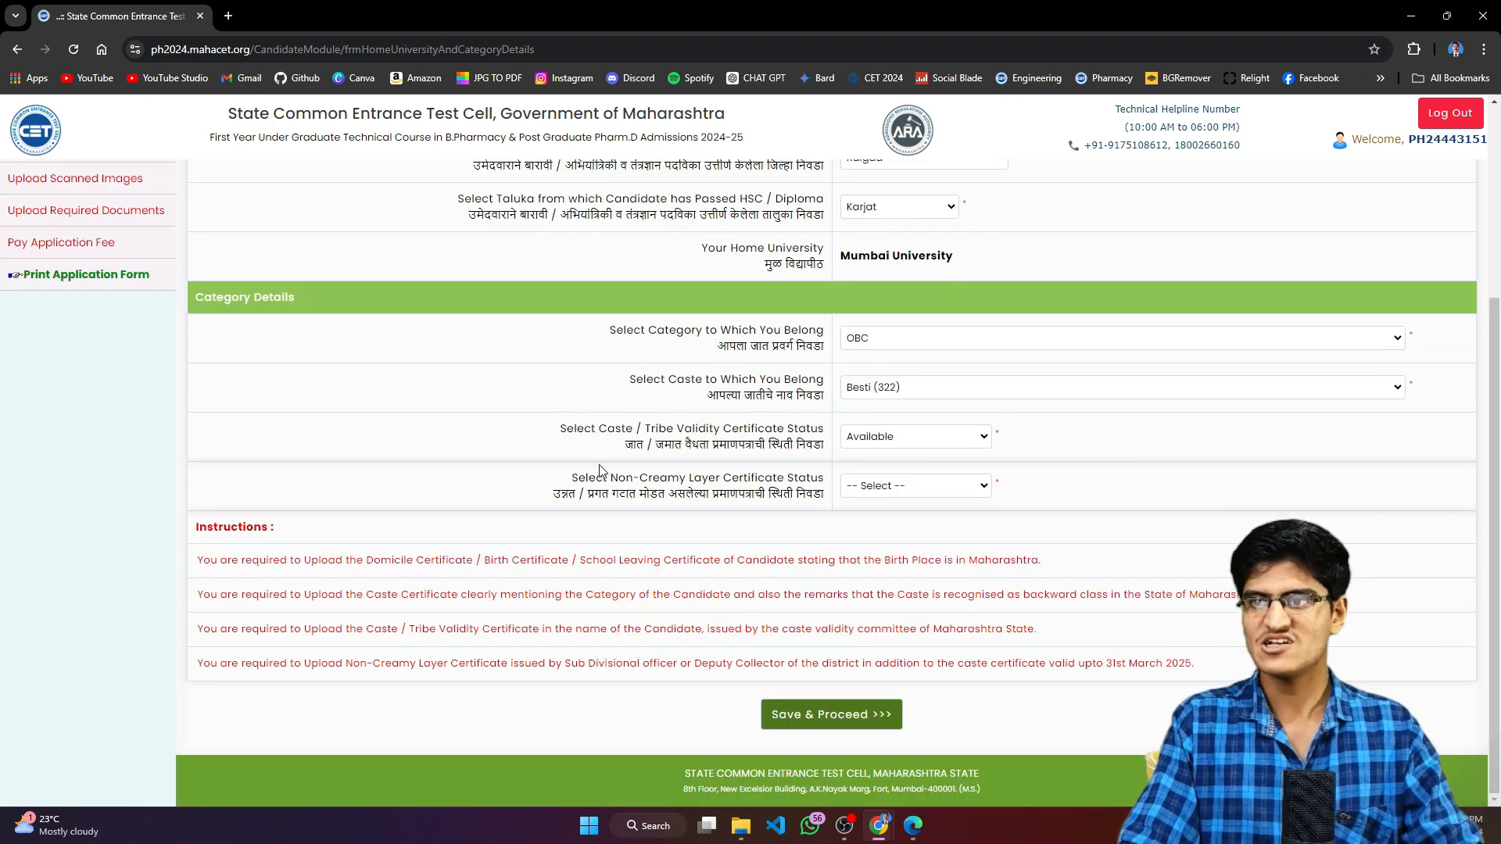
{"action": "left_click_drag", "start_coordinate": [571, 480], "coordinate": [795, 501]}
Step: Try 'Applied but Not Received' for the Non-Creamy Layer Certificate, then change it to Available
{"action": "left_click", "coordinate": [936, 491]}
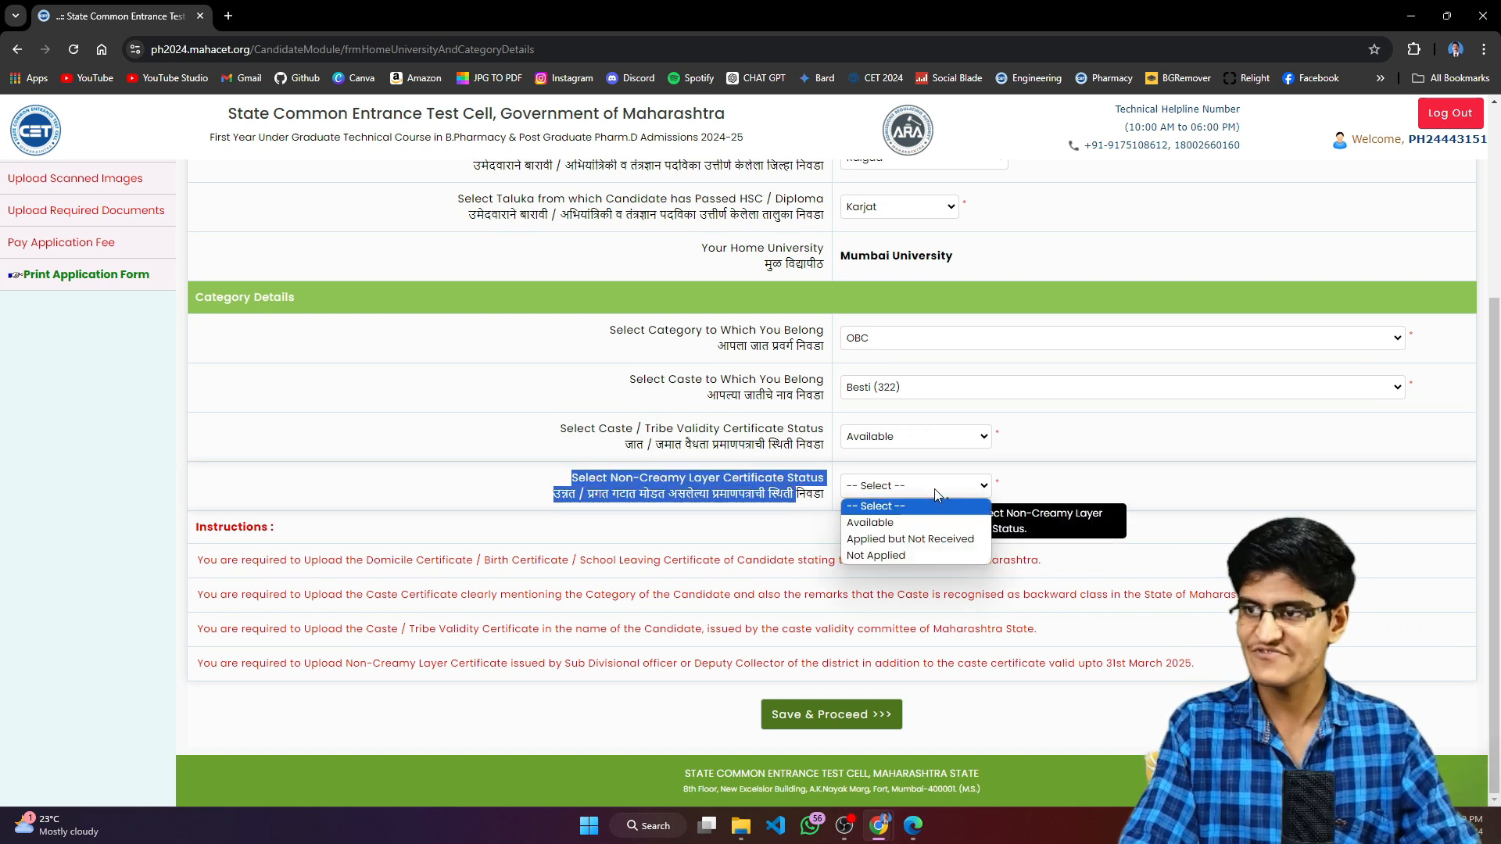
{"action": "left_click", "coordinate": [903, 539]}
{"action": "scroll", "coordinate": [901, 537], "scroll_direction": "down", "scroll_amount": 2}
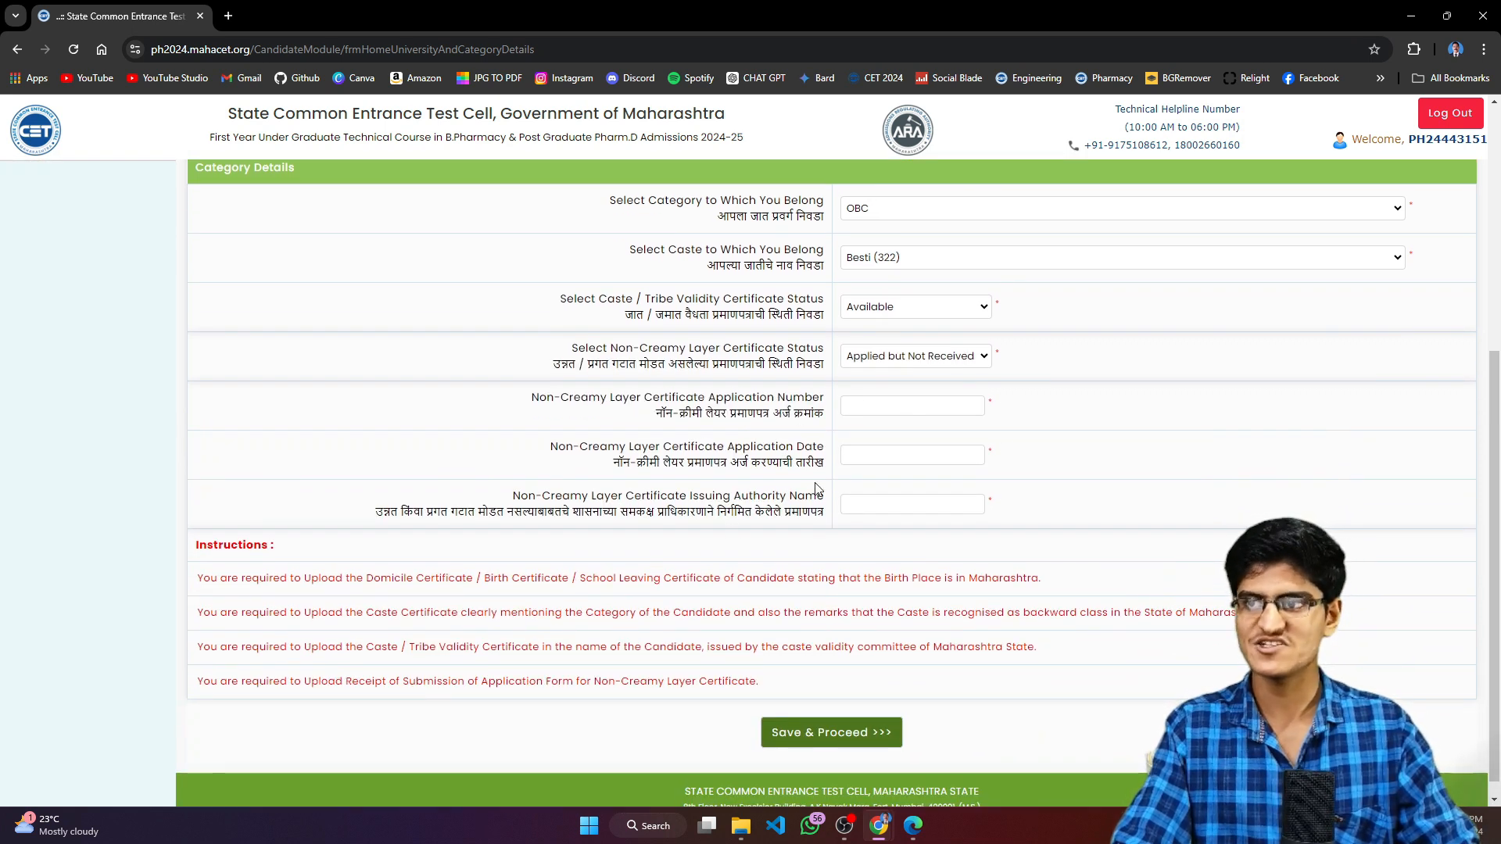
{"action": "scroll", "coordinate": [408, 449], "scroll_direction": "down", "scroll_amount": 1}
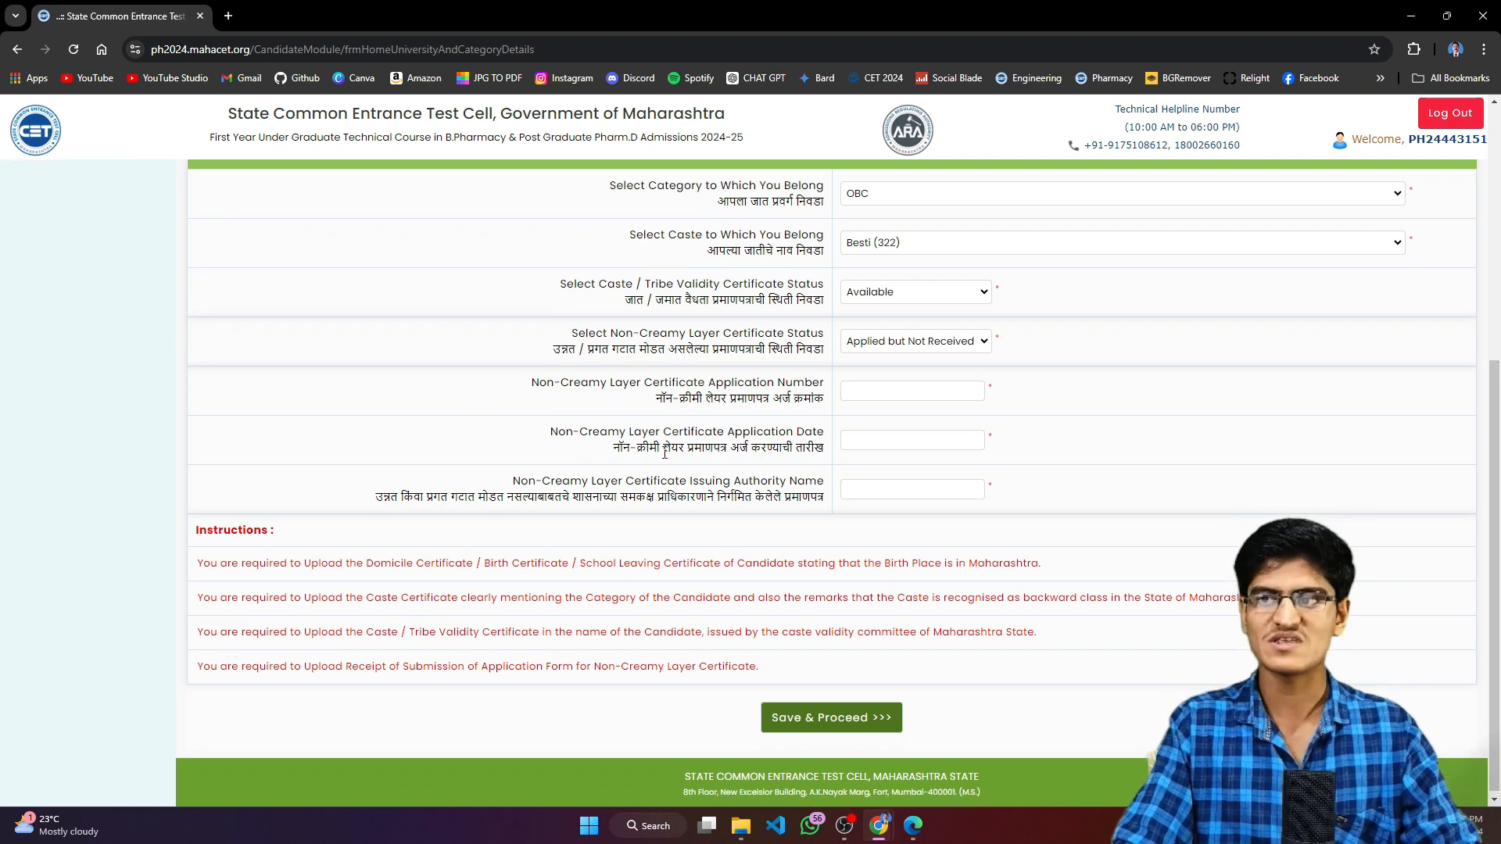
{"action": "scroll", "coordinate": [860, 414], "scroll_direction": "up", "scroll_amount": 1}
{"action": "left_click", "coordinate": [920, 397]}
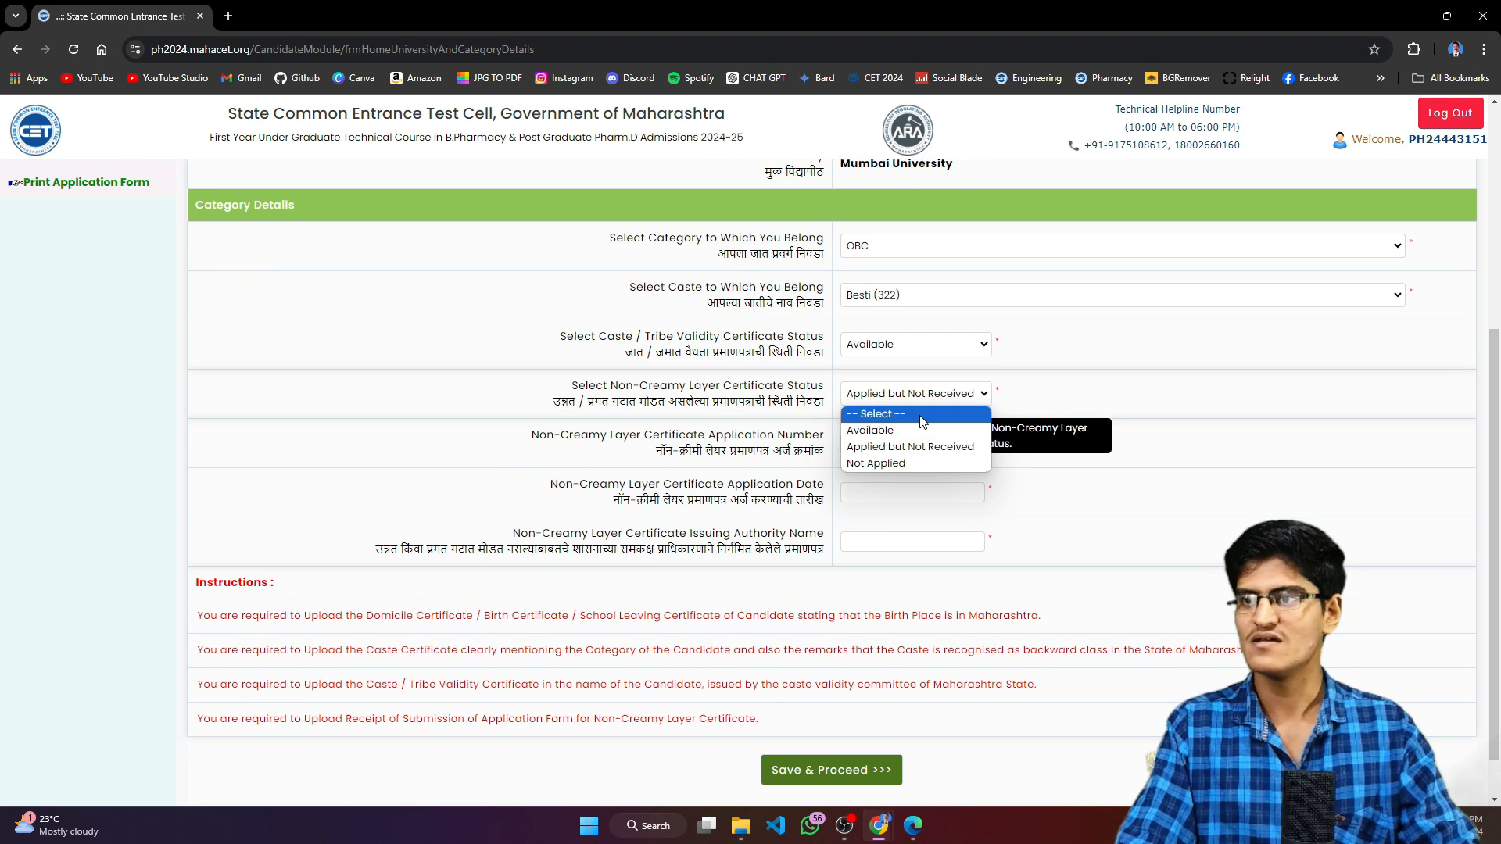
{"action": "left_click", "coordinate": [913, 426]}
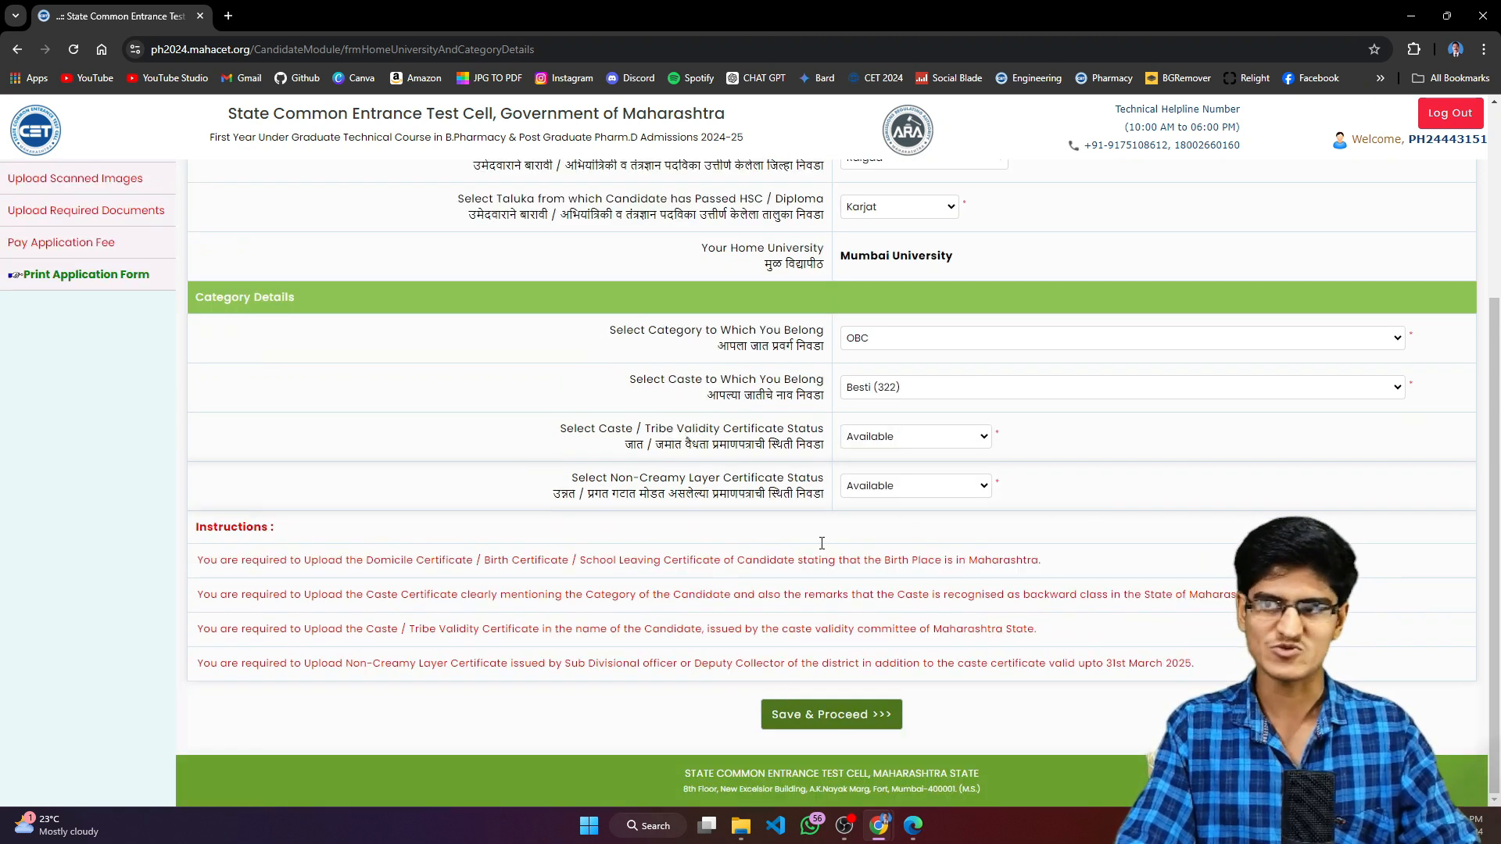
Step: Switch the category to SC, review the validity status choices, then change it to Open
{"action": "left_click", "coordinate": [969, 338]}
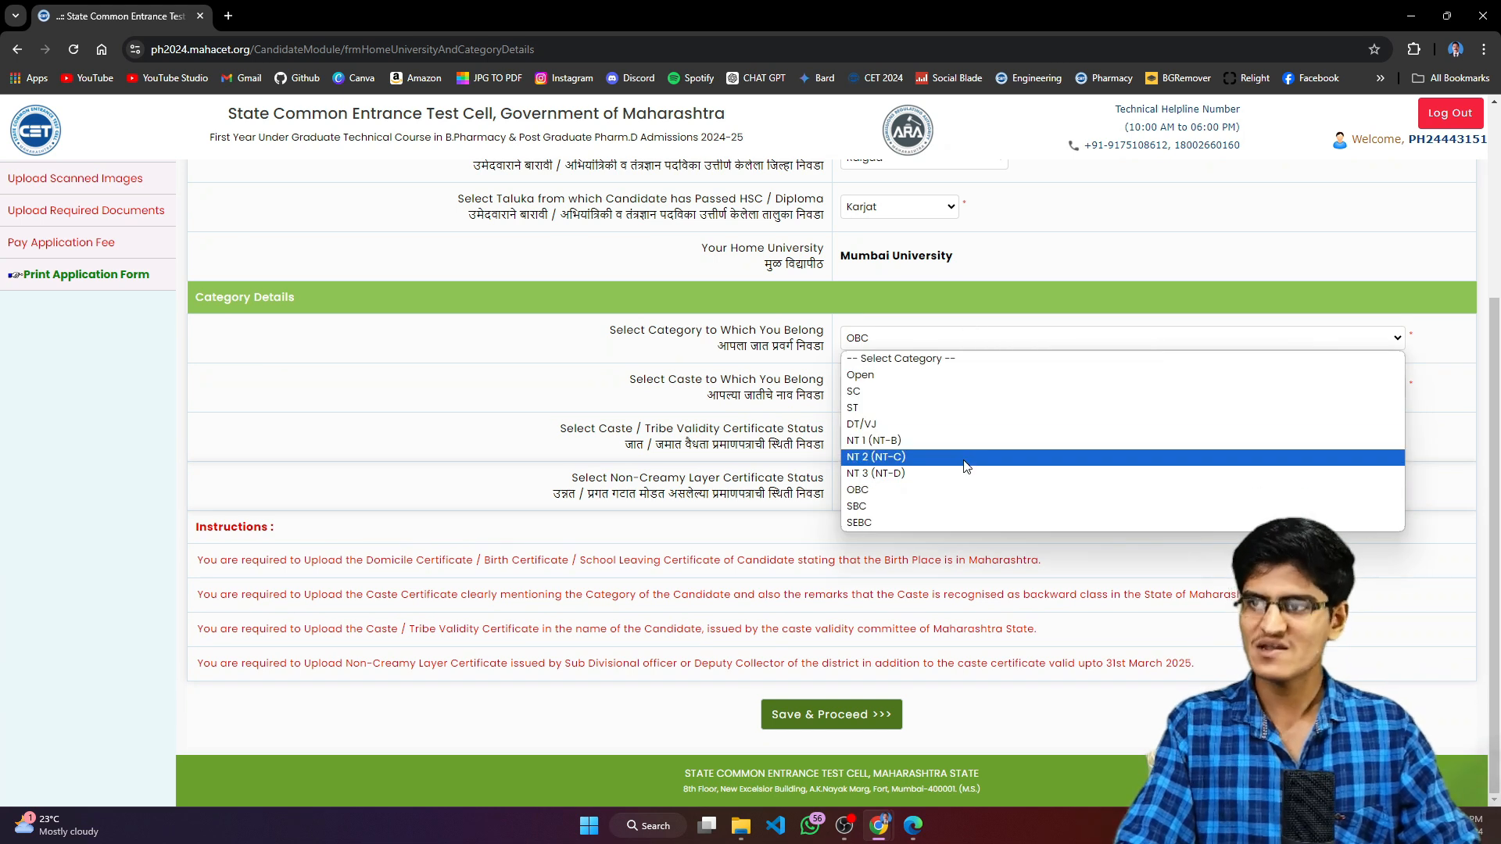
{"action": "left_click", "coordinate": [895, 391]}
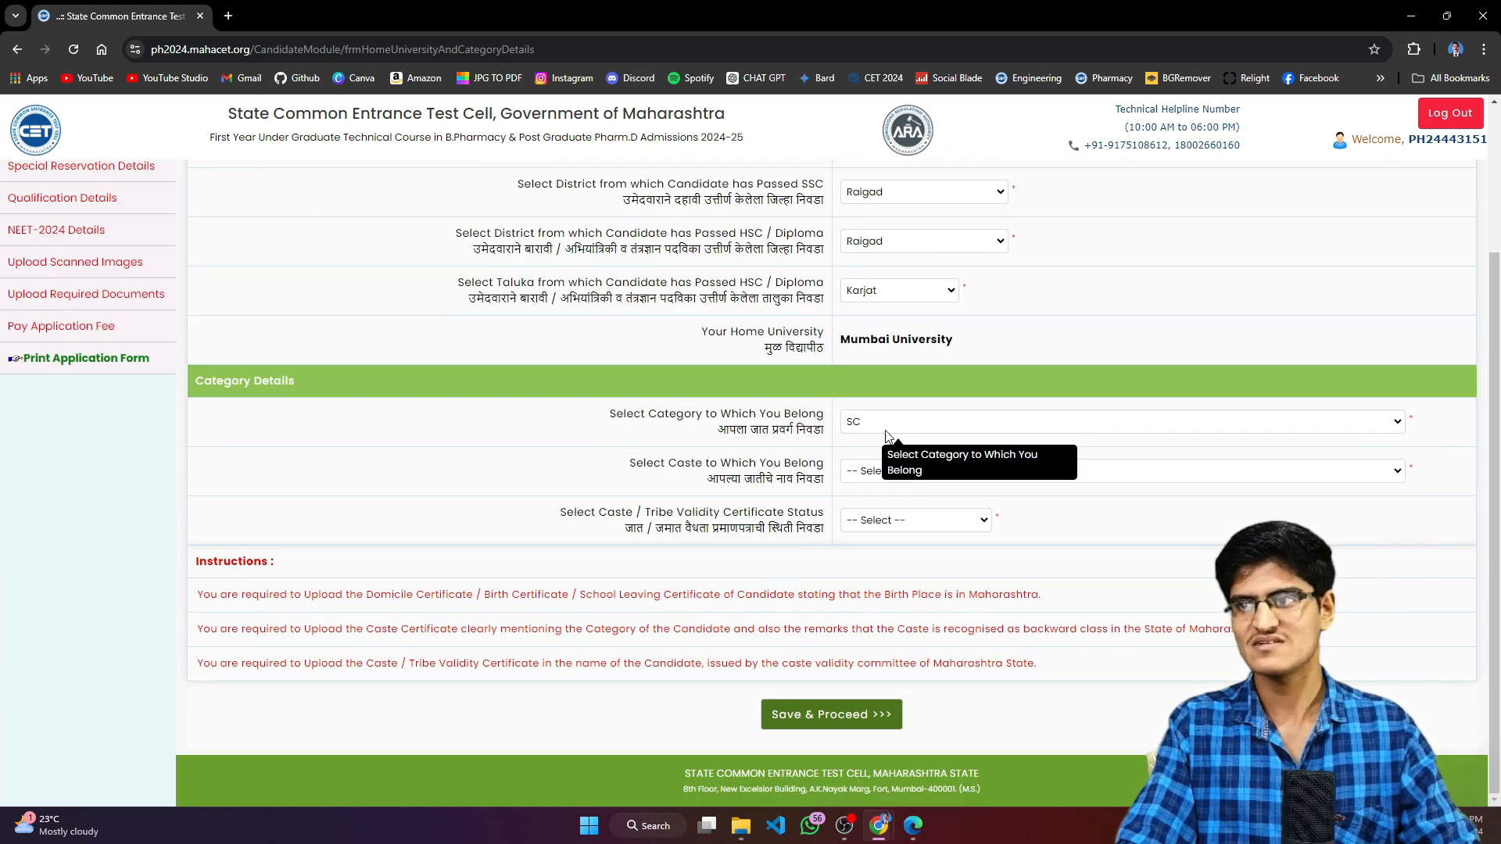
{"action": "left_click_drag", "start_coordinate": [563, 519], "coordinate": [824, 529]}
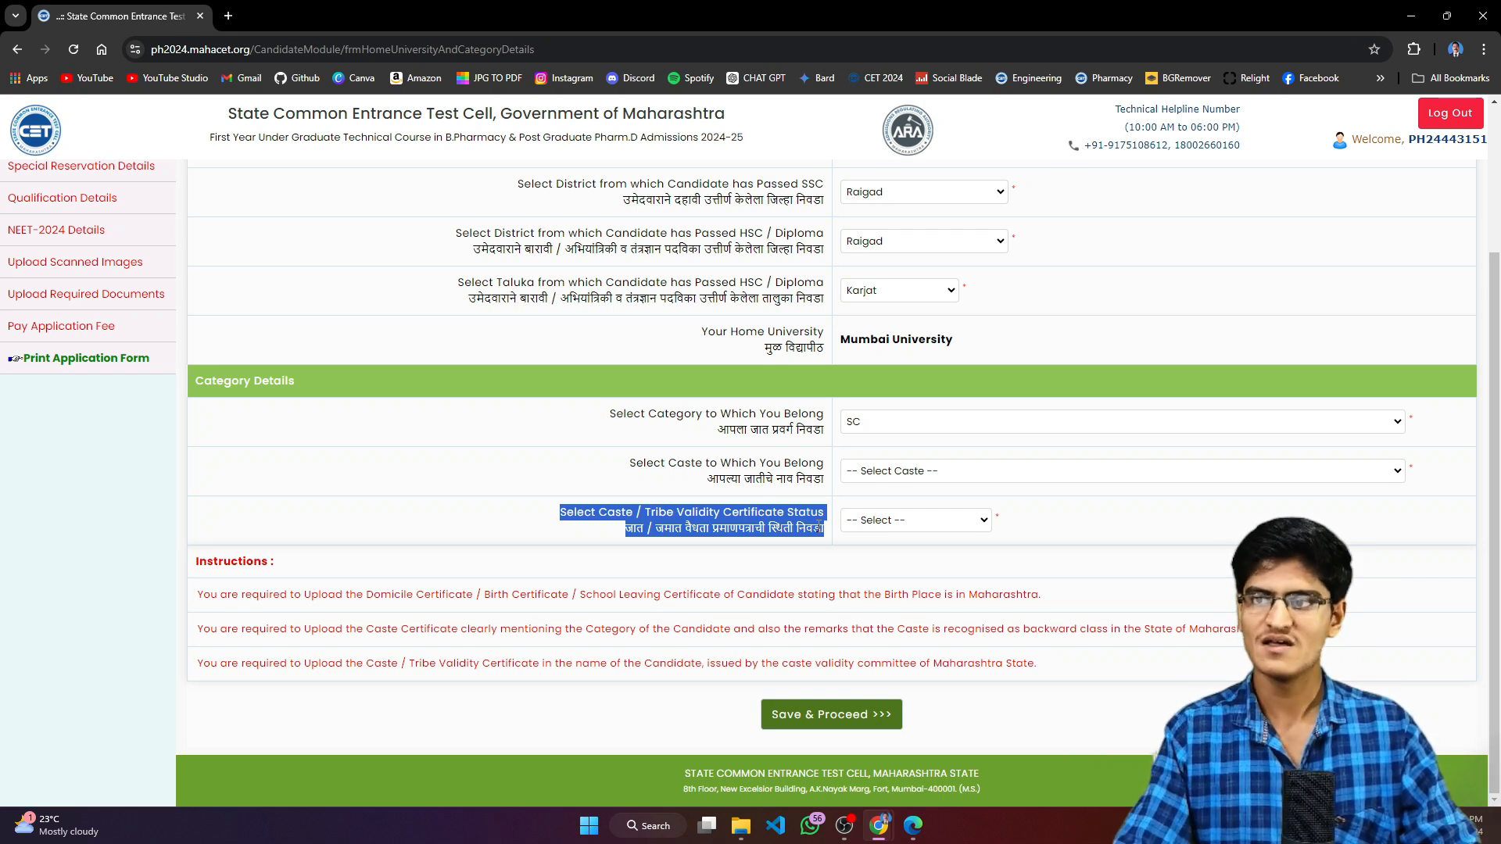
{"action": "left_click", "coordinate": [889, 522]}
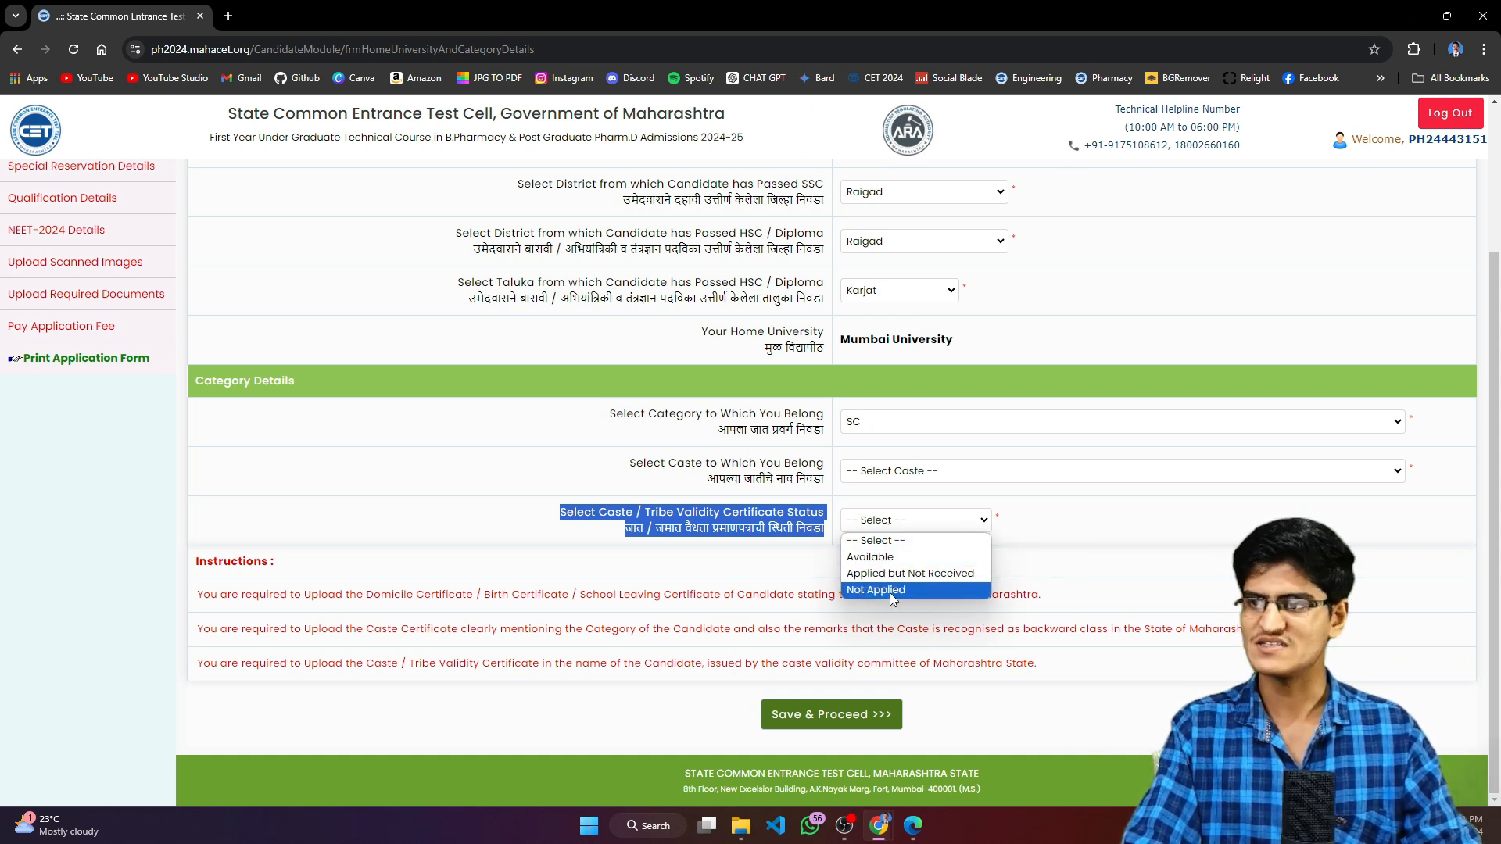
{"action": "left_click", "coordinate": [904, 513]}
{"action": "left_click", "coordinate": [907, 426]}
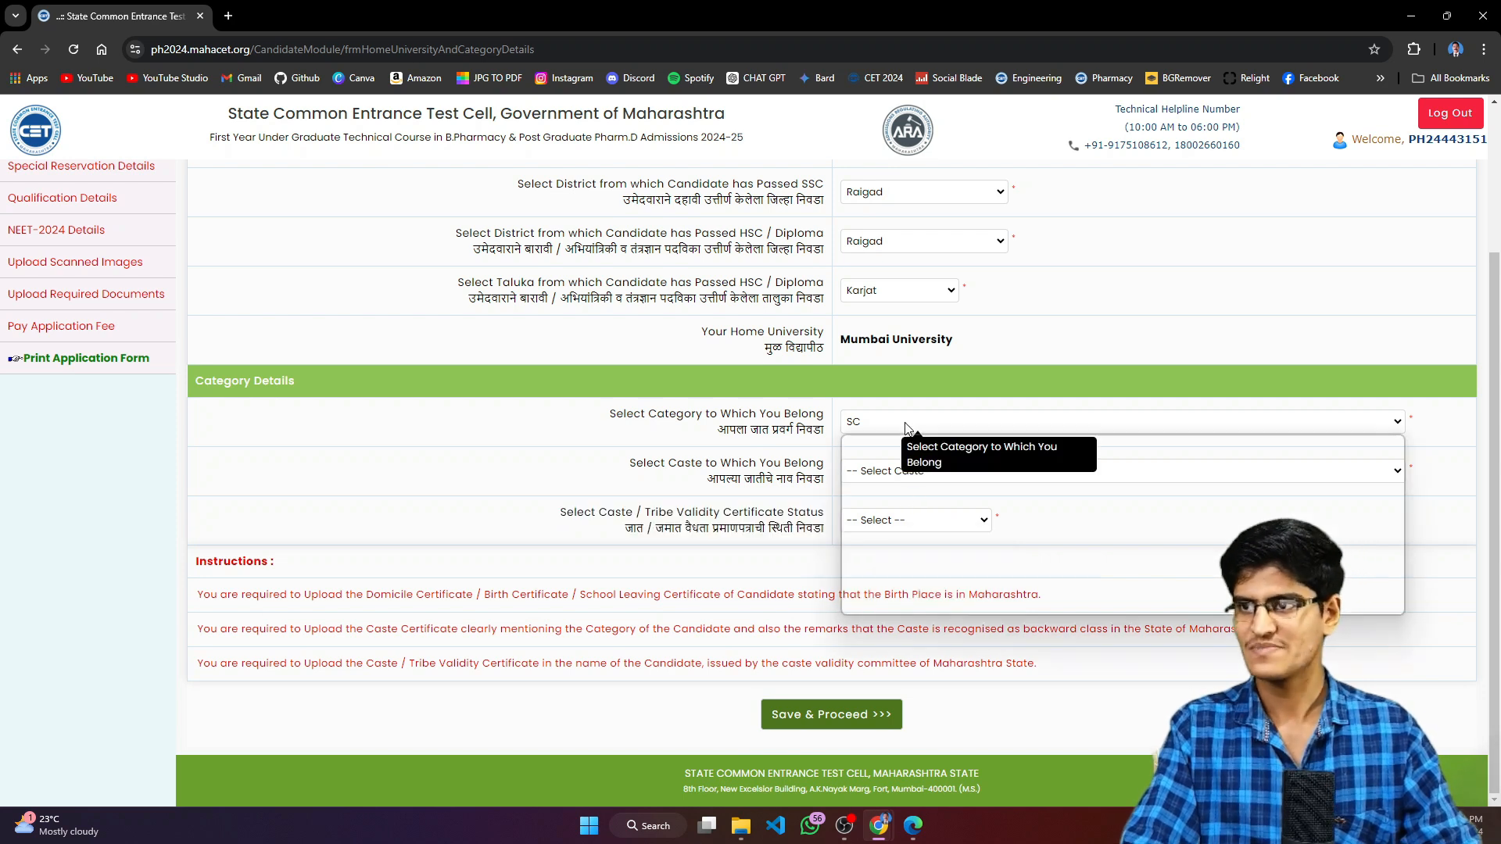
{"action": "left_click", "coordinate": [899, 460]}
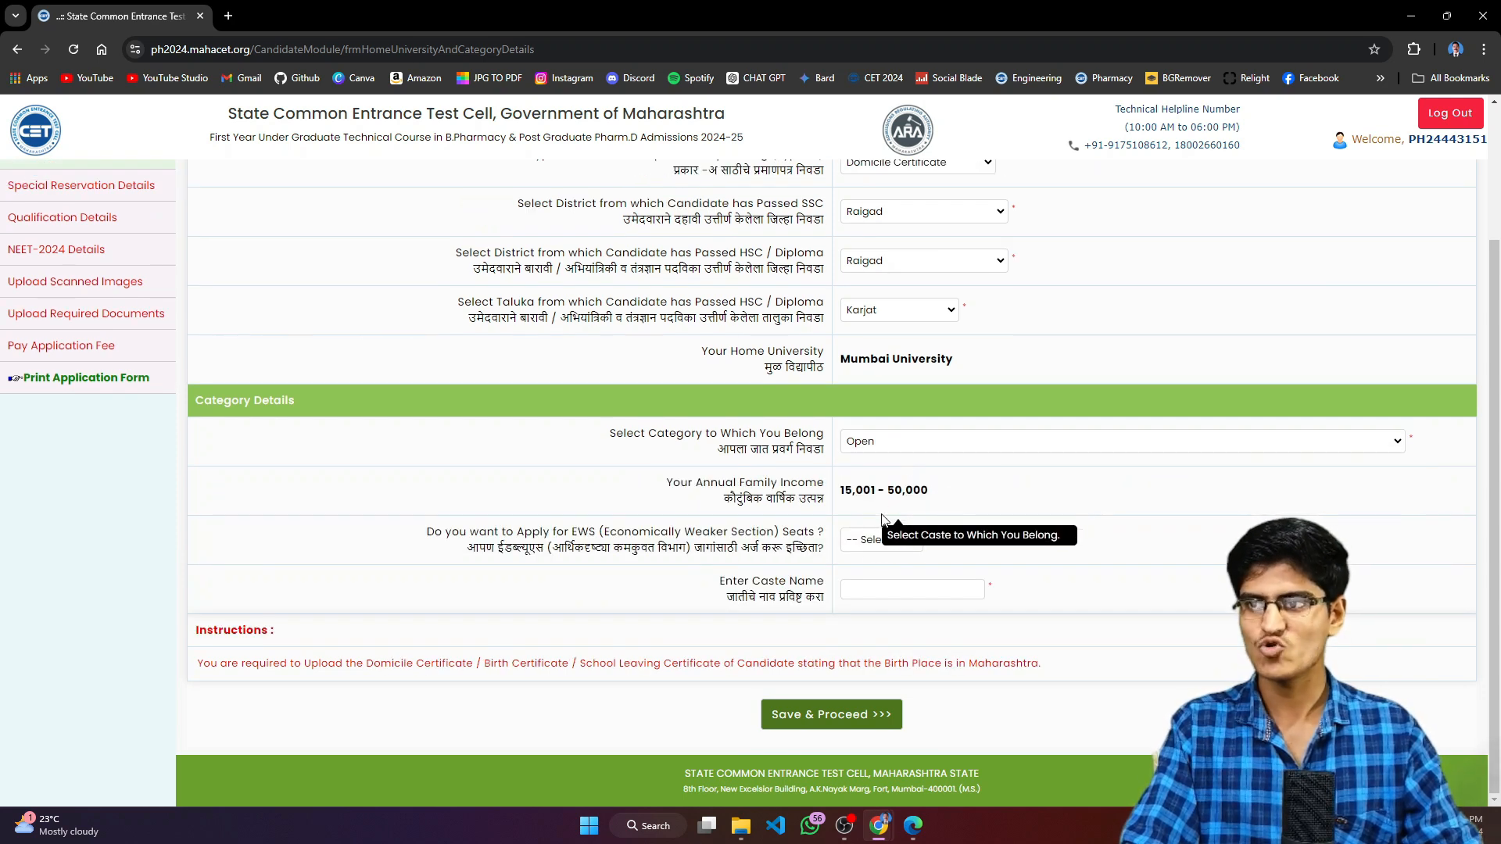
Step: Answer No to applying for EWS seats and save the category details
{"action": "left_click_drag", "start_coordinate": [426, 538], "coordinate": [600, 539]}
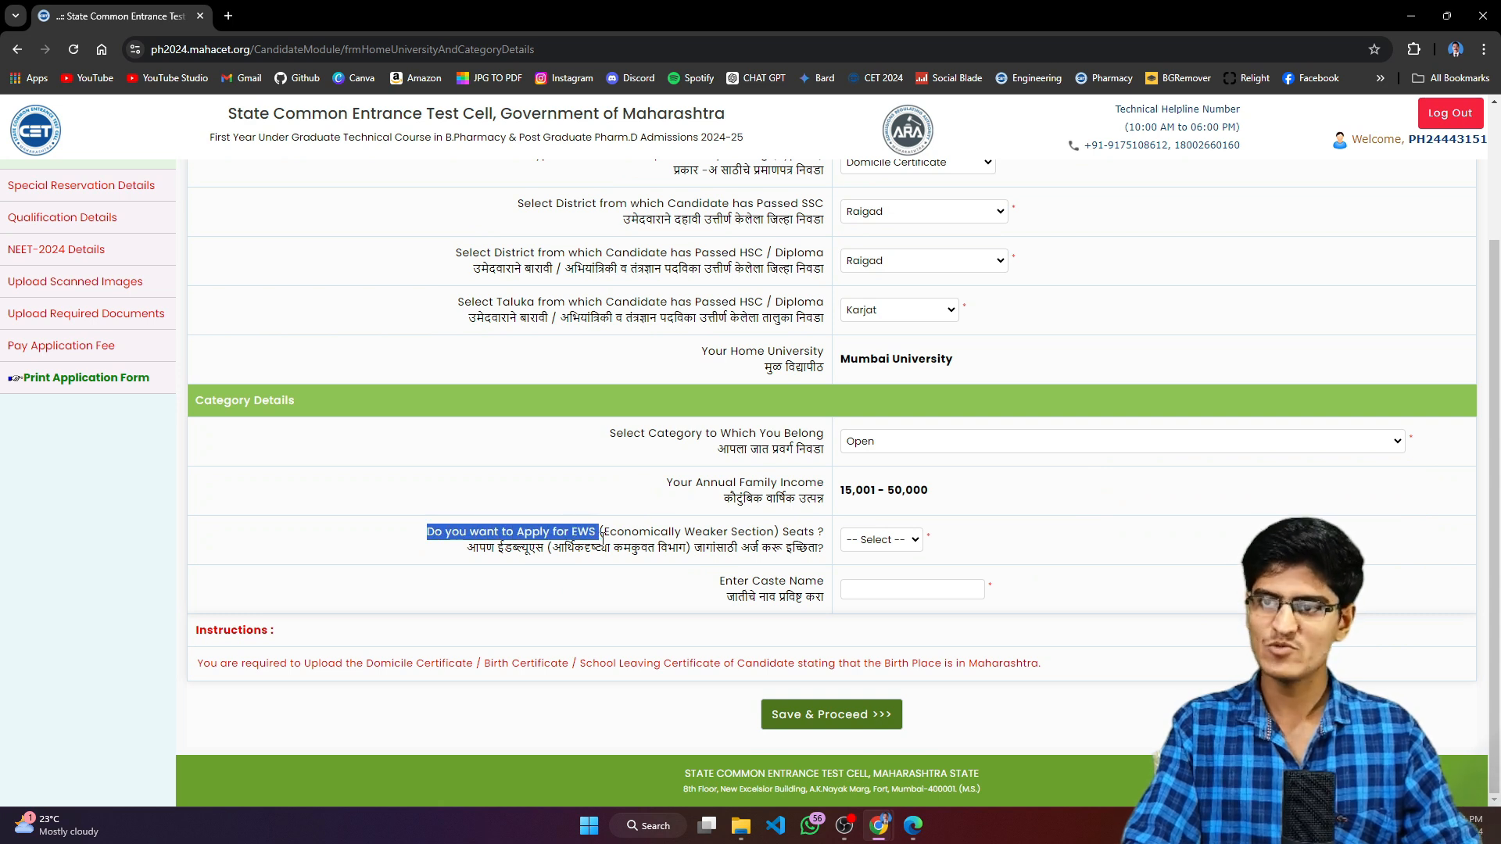
{"action": "left_click", "coordinate": [891, 540]}
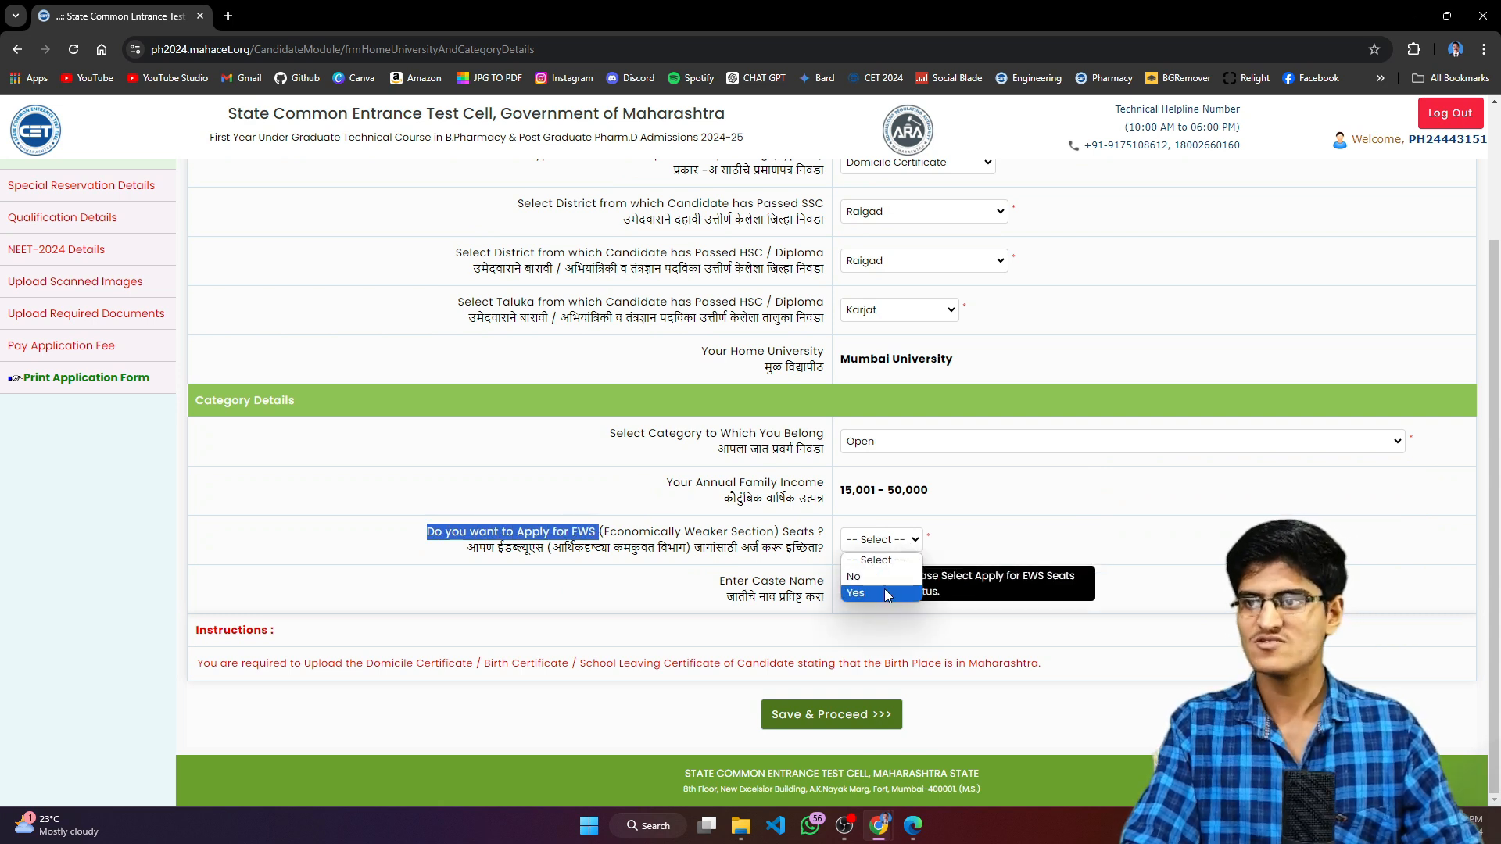
{"action": "left_click", "coordinate": [882, 582]}
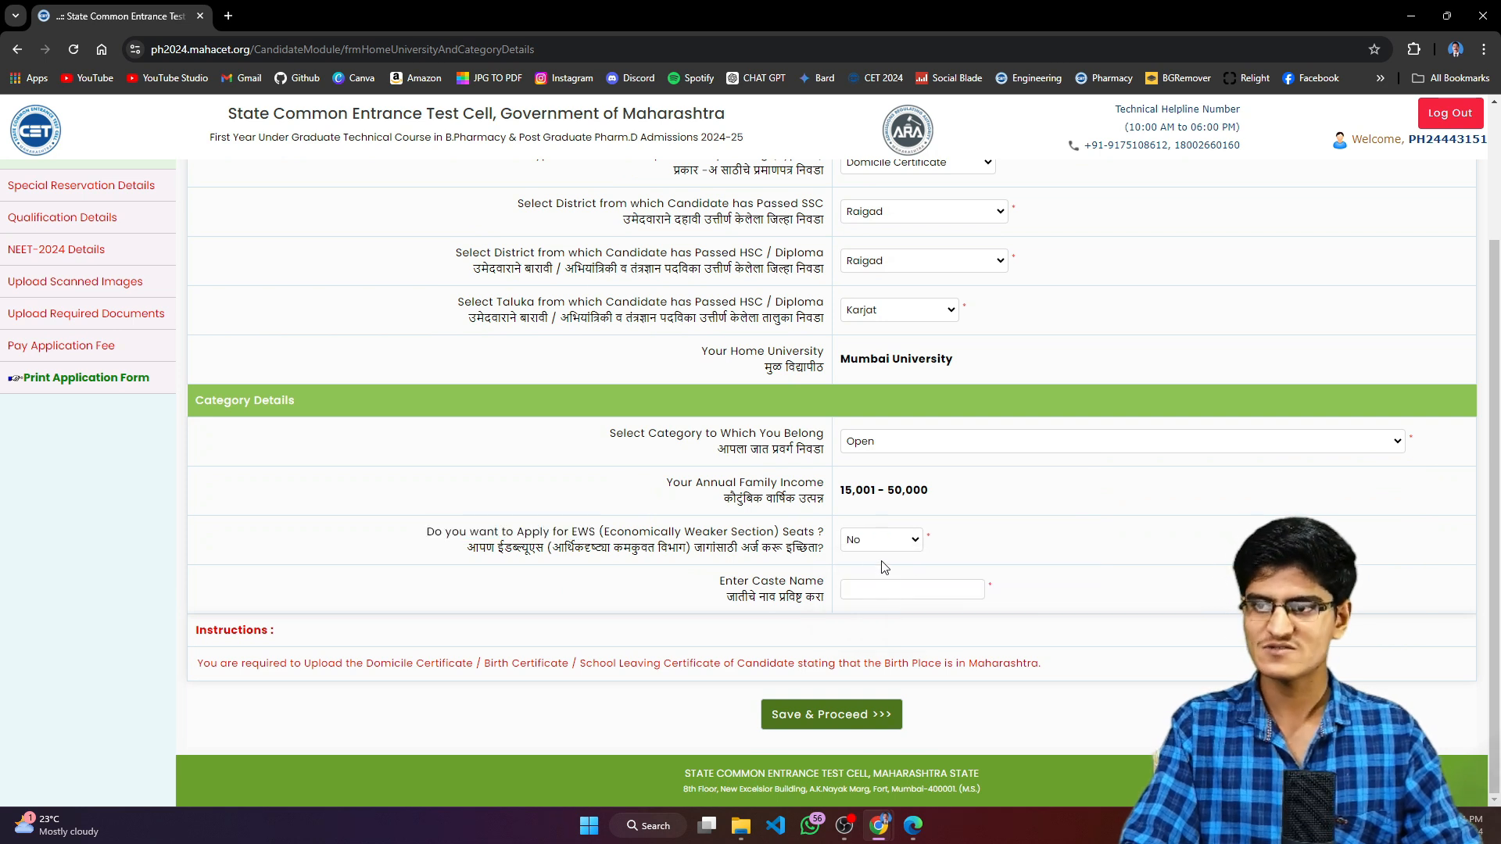
{"action": "left_click", "coordinate": [866, 594]}
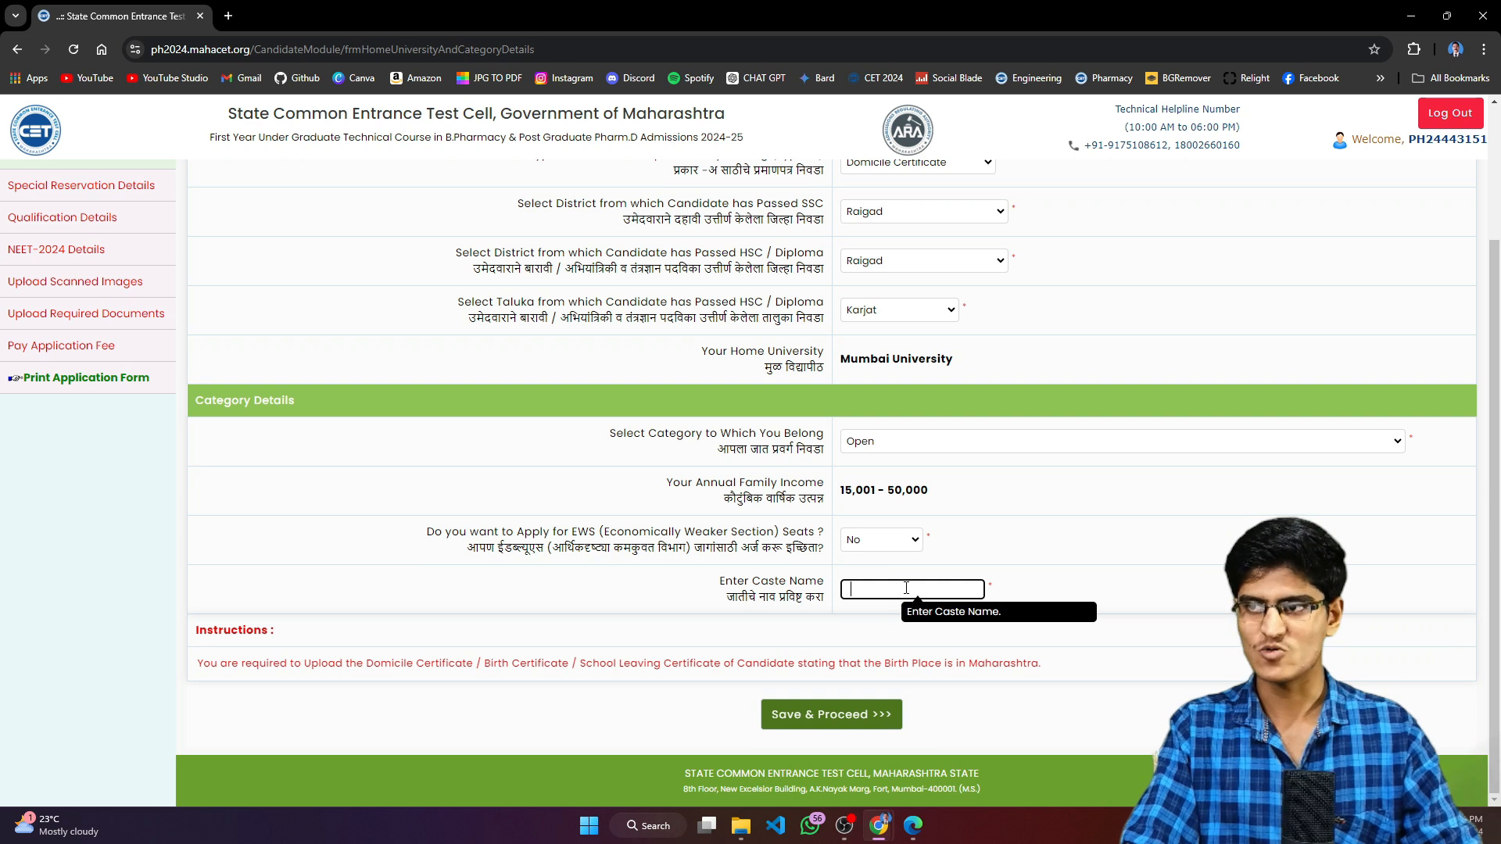
{"action": "left_click", "coordinate": [1101, 615]}
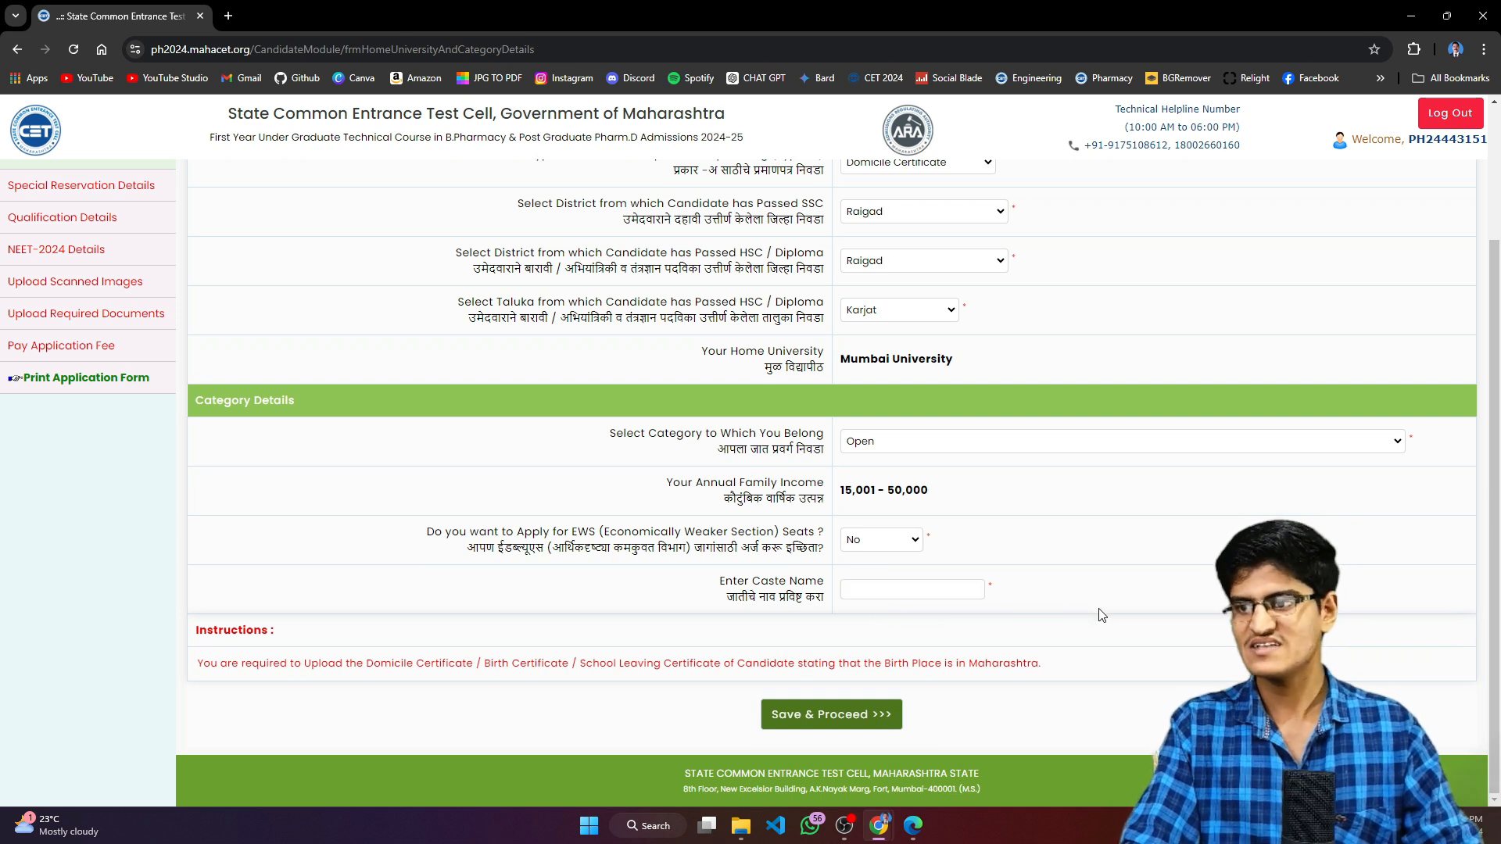
{"action": "left_click", "coordinate": [819, 715]}
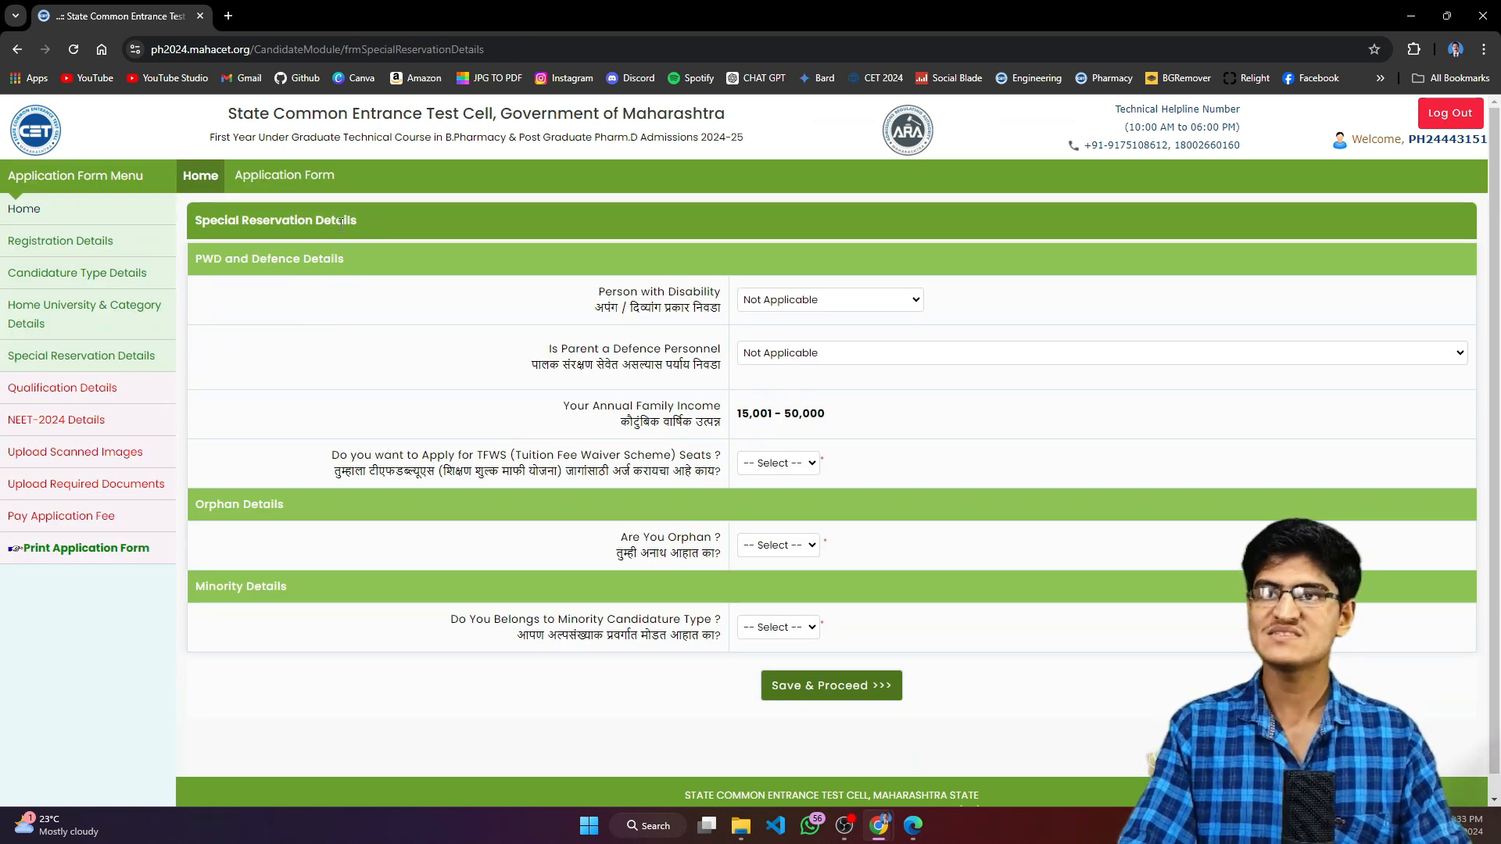
{"action": "left_click_drag", "start_coordinate": [356, 225], "coordinate": [203, 218]}
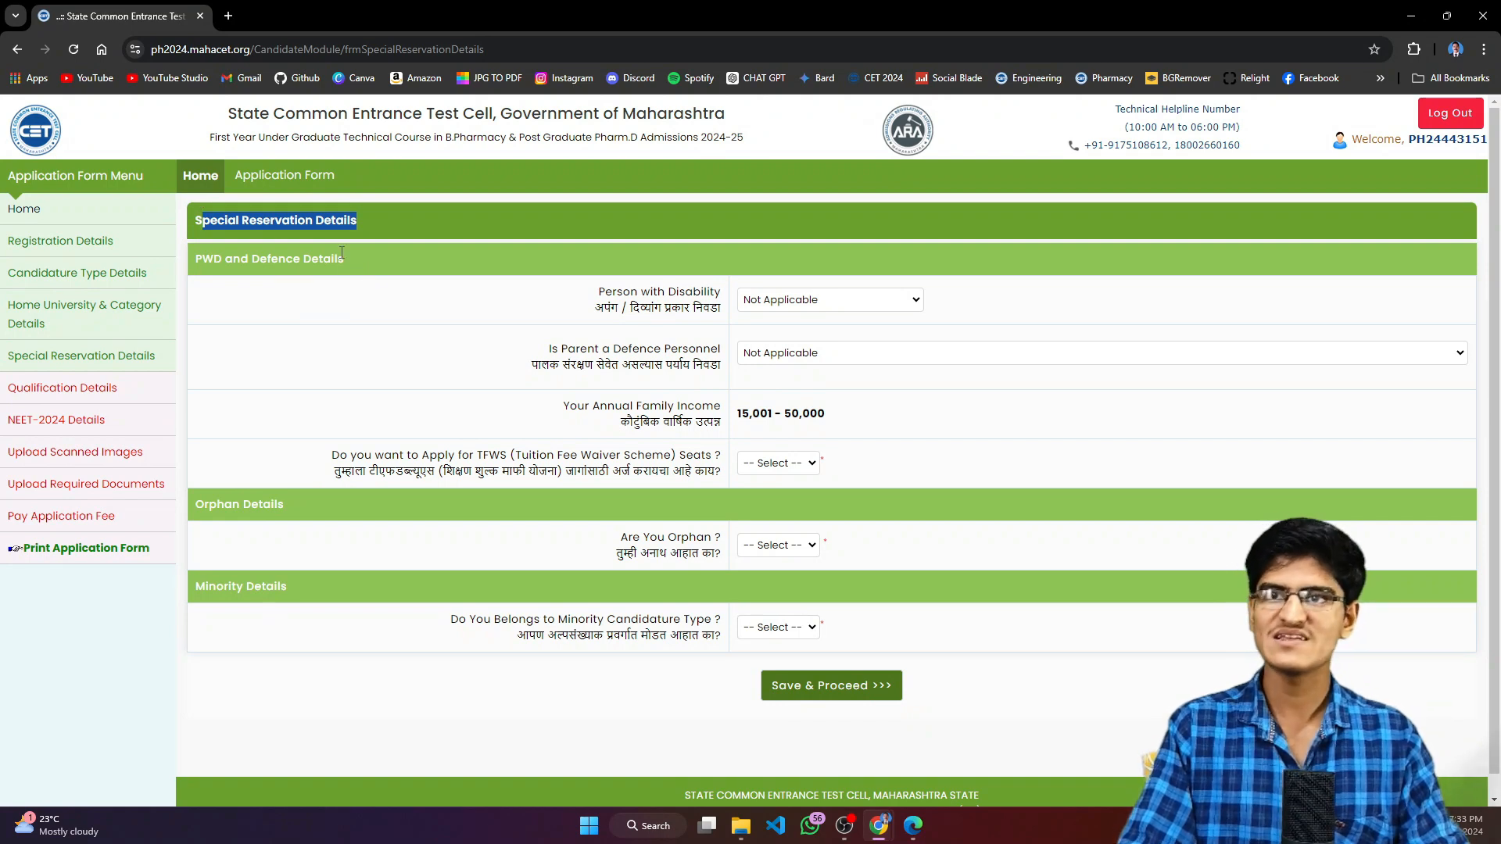
{"action": "left_click_drag", "start_coordinate": [598, 294], "coordinate": [714, 306]}
{"action": "left_click", "coordinate": [794, 306]}
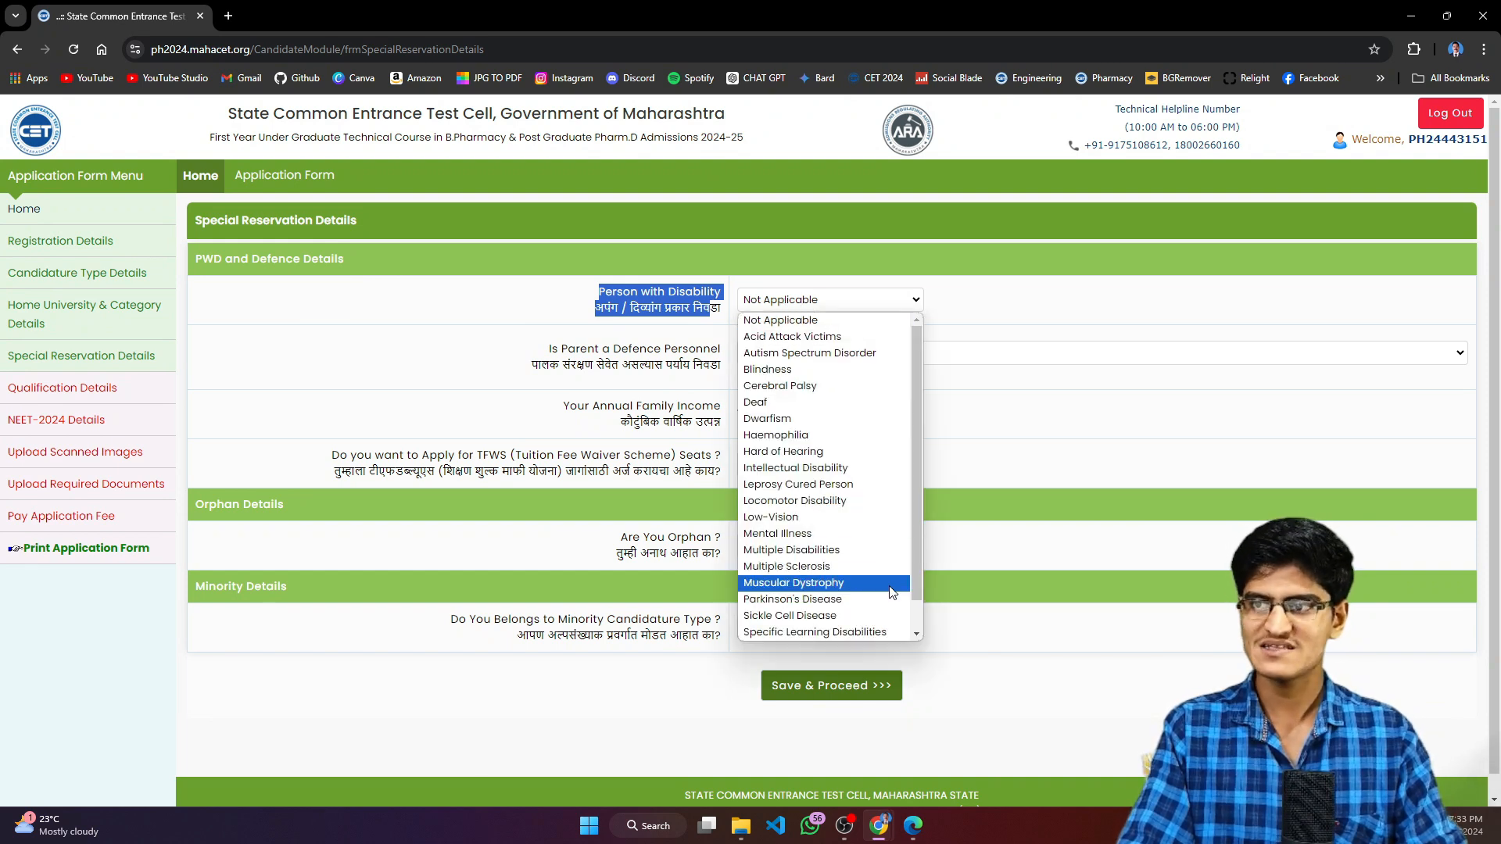
{"action": "left_click", "coordinate": [850, 322]}
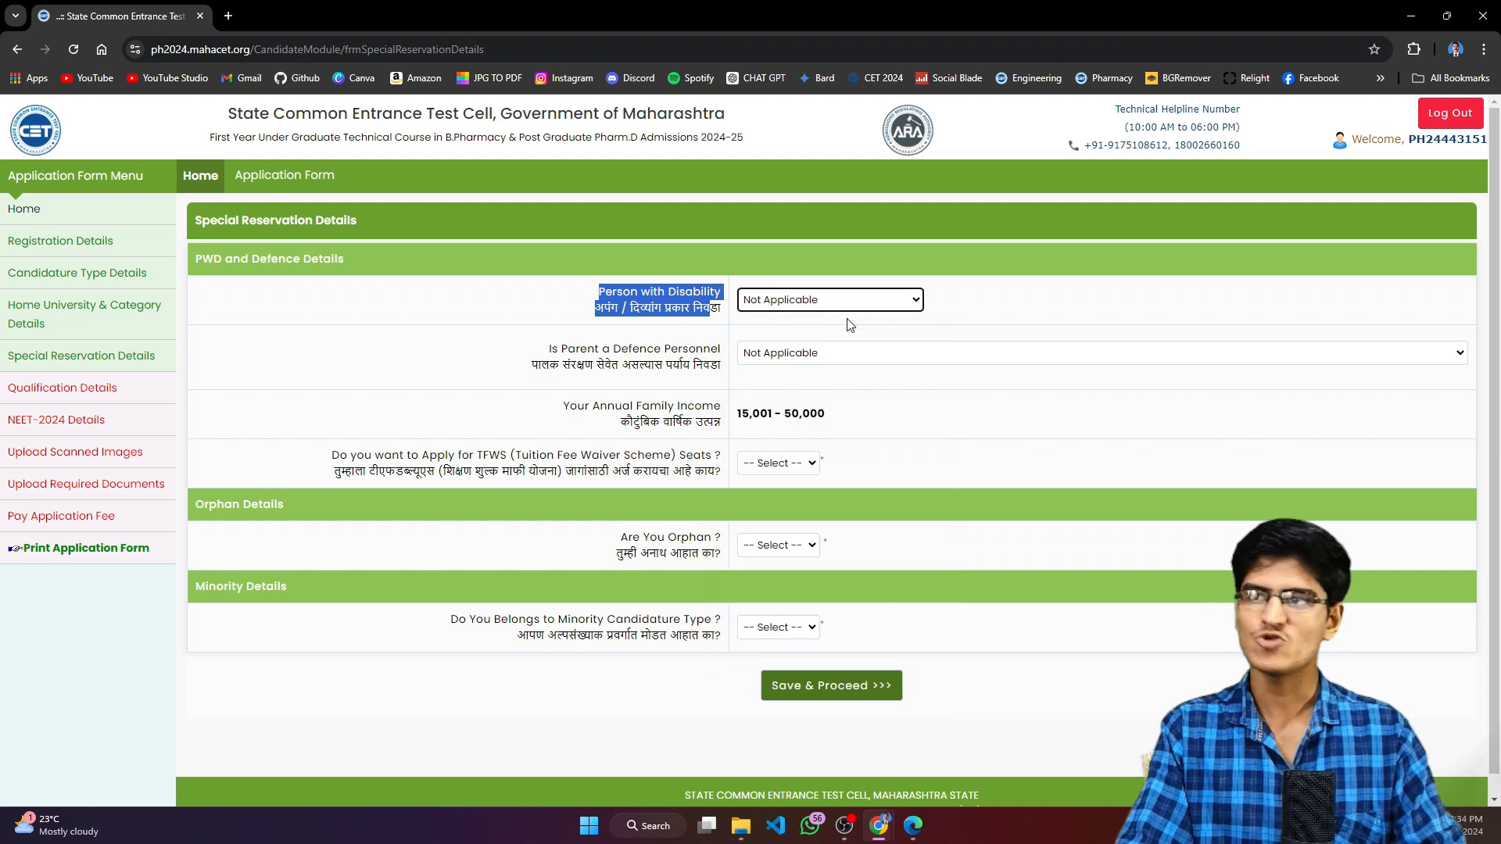
{"action": "left_click", "coordinate": [547, 354]}
{"action": "left_click_drag", "start_coordinate": [547, 354], "coordinate": [746, 358]}
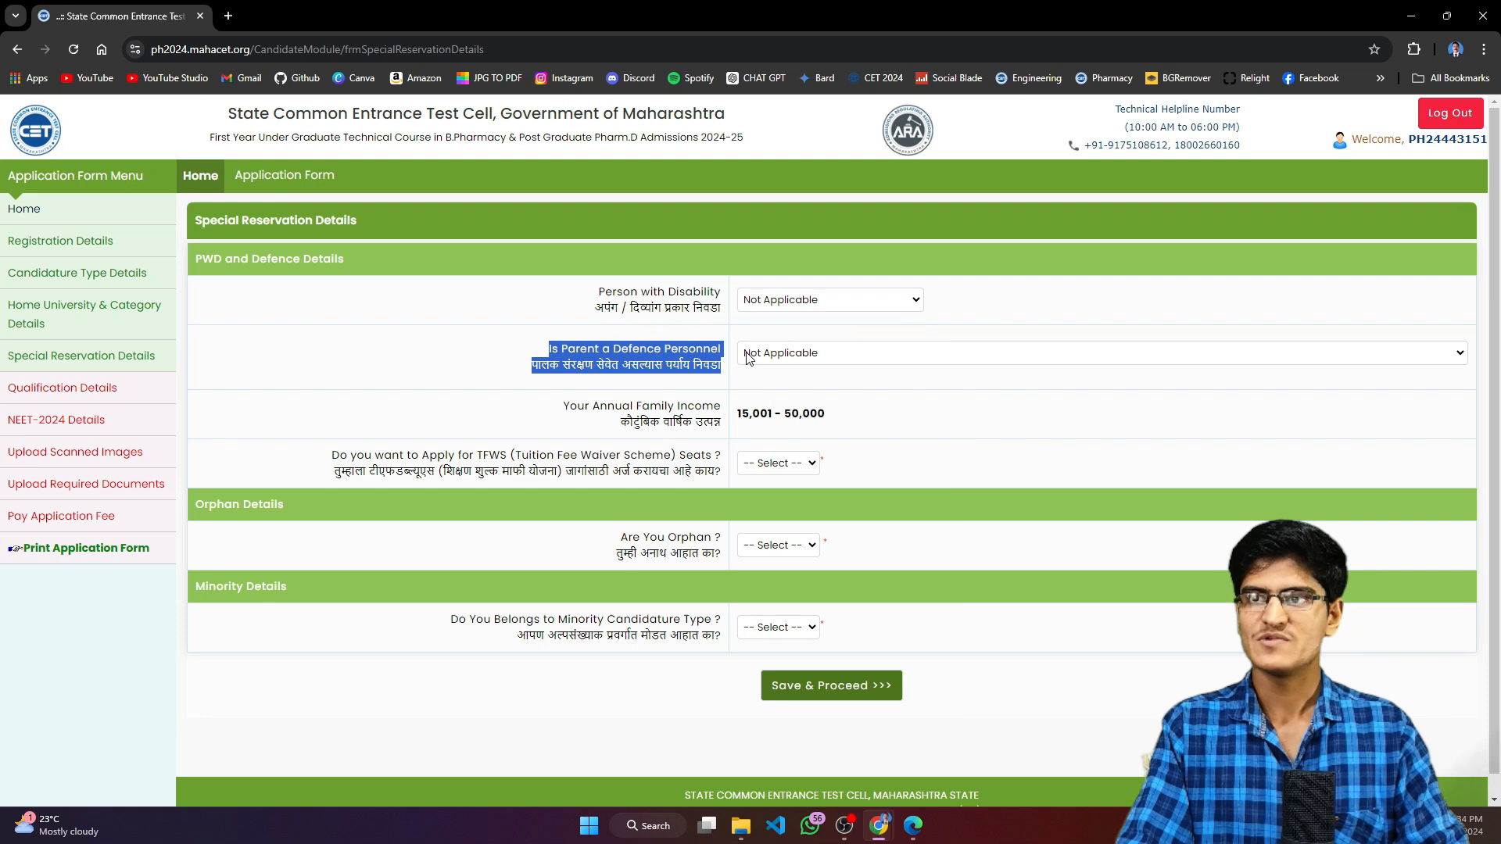
{"action": "left_click", "coordinate": [808, 353]}
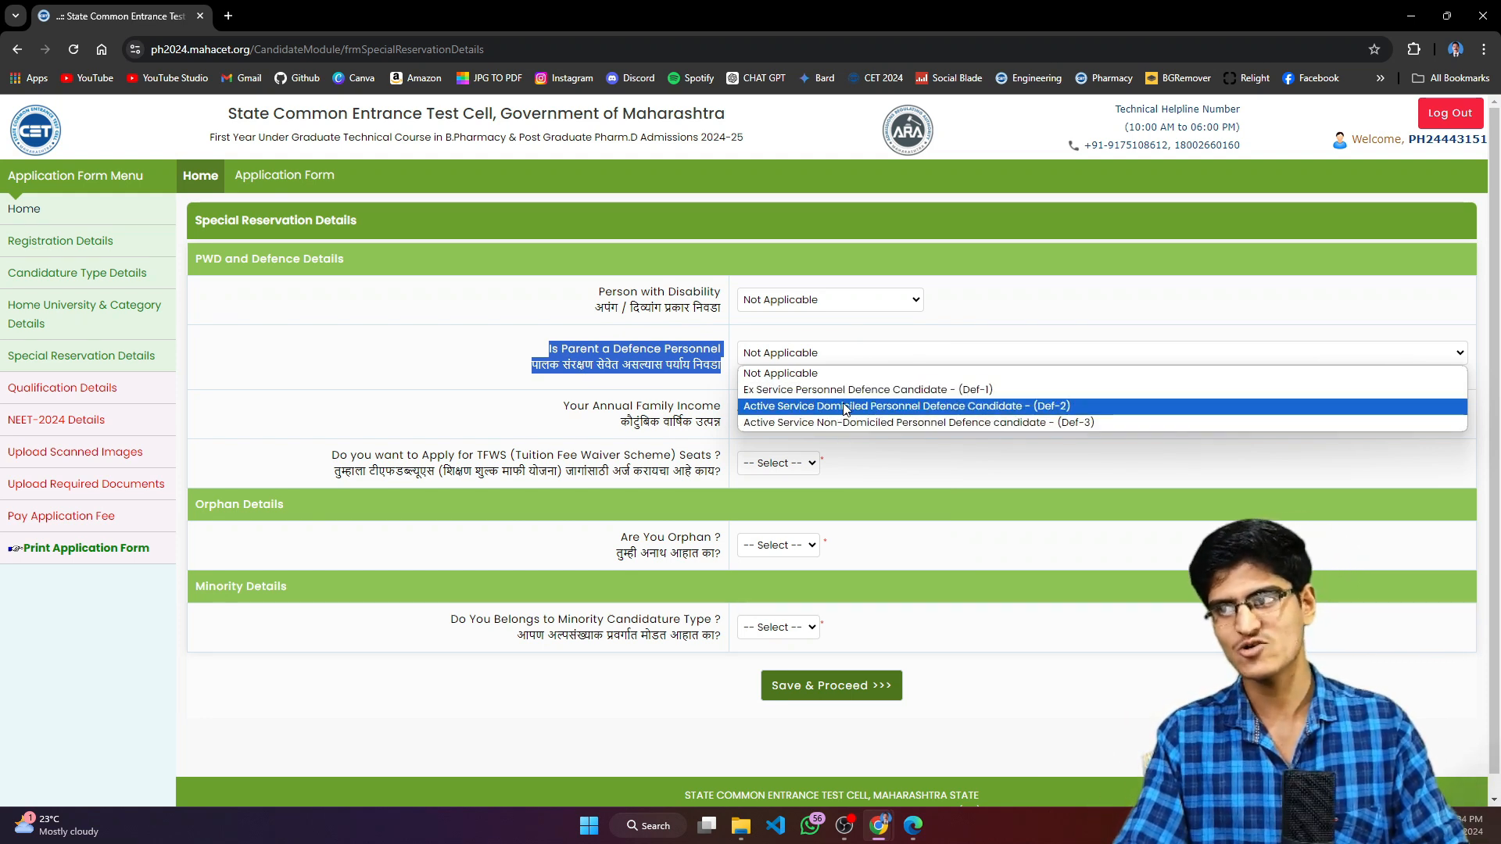
{"action": "left_click", "coordinate": [825, 374]}
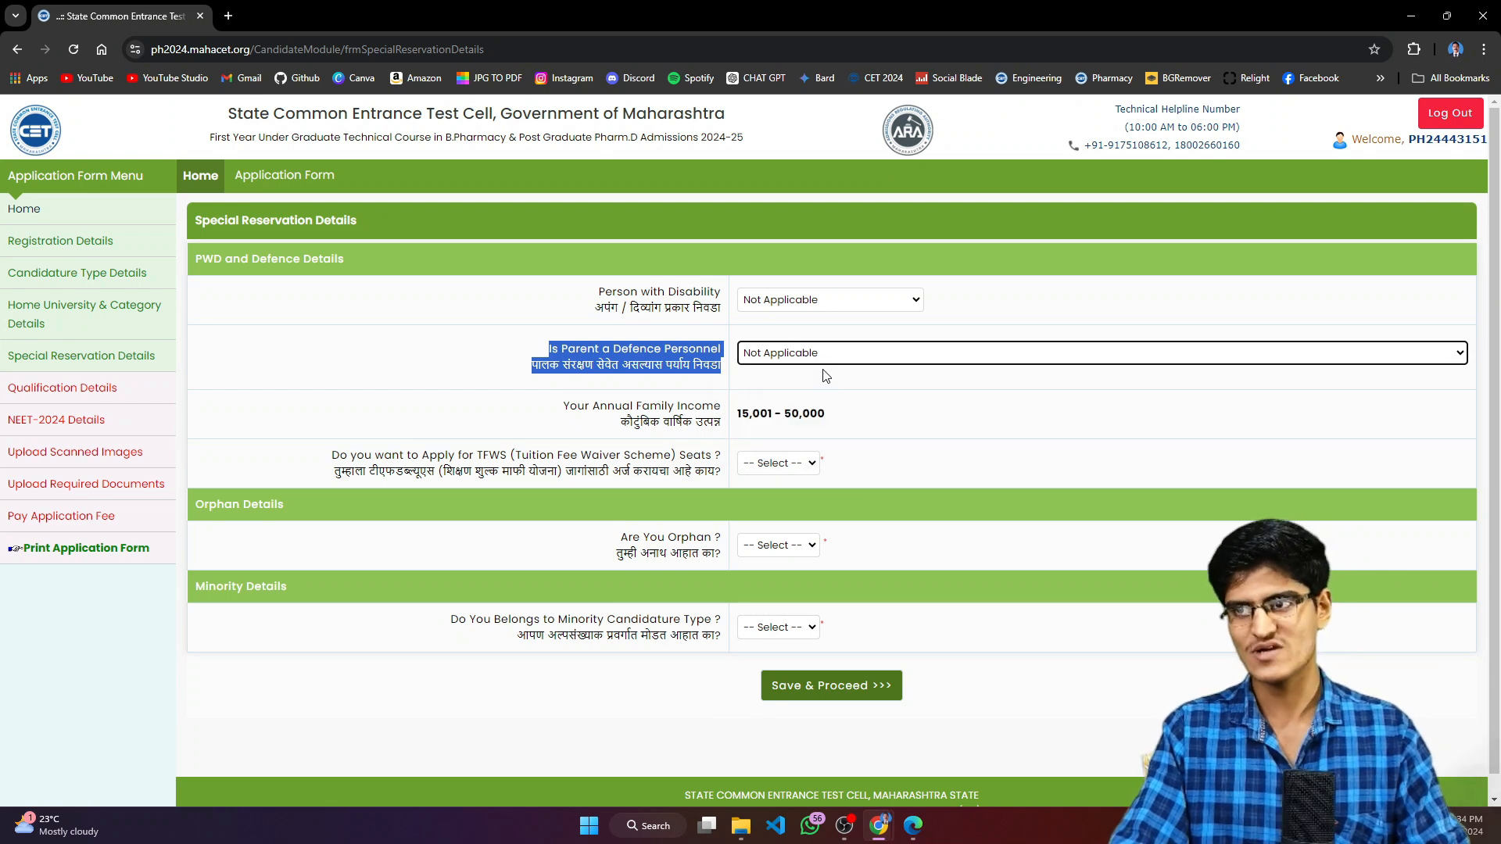
{"action": "left_click", "coordinate": [672, 402]}
{"action": "left_click_drag", "start_coordinate": [555, 412], "coordinate": [740, 434]}
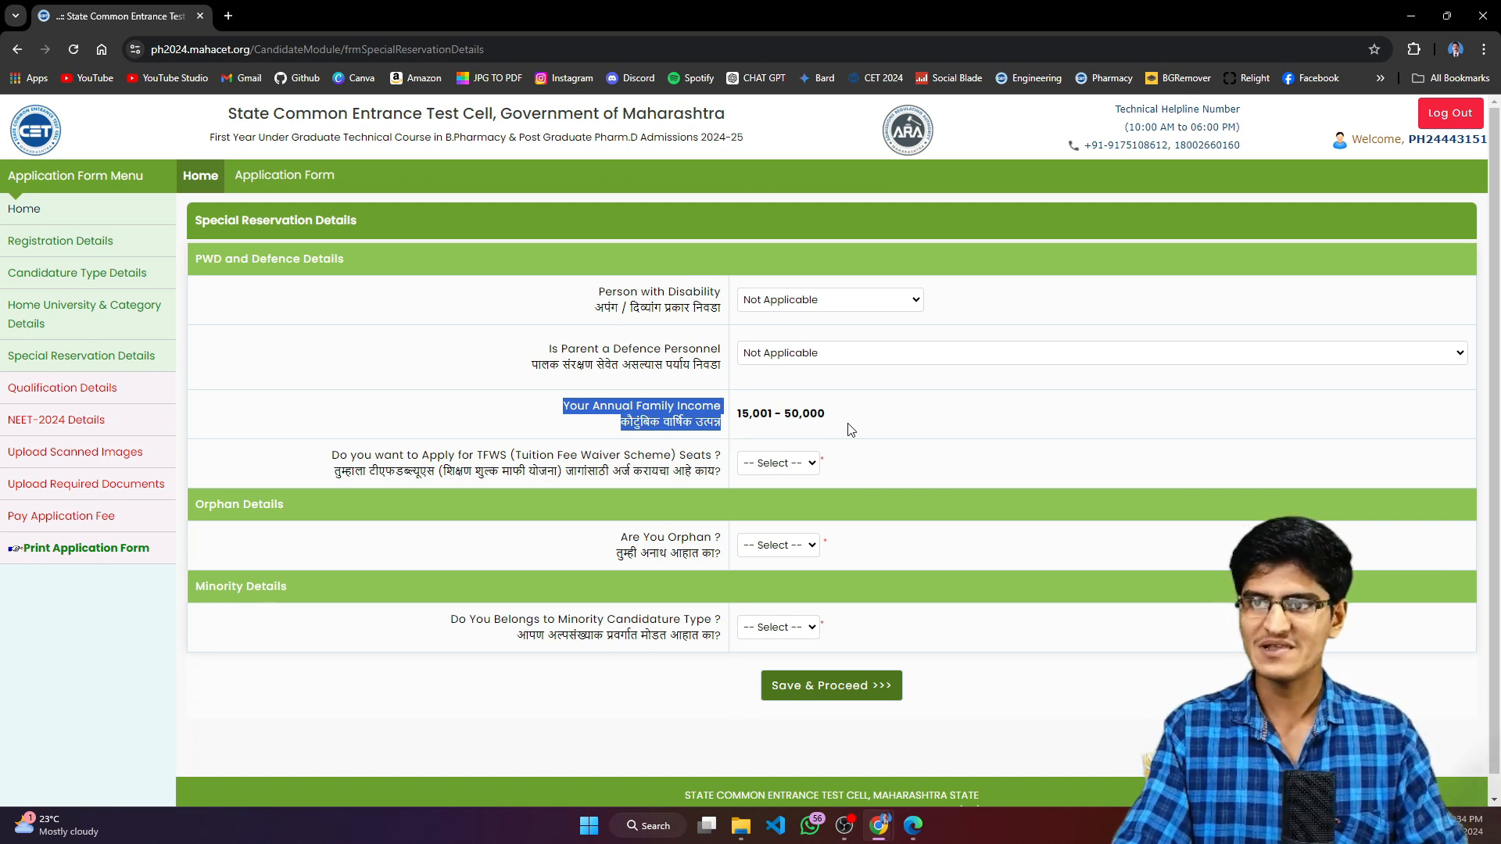
{"action": "scroll", "coordinate": [530, 418], "scroll_direction": "down", "scroll_amount": 1}
{"action": "left_click_drag", "start_coordinate": [331, 438], "coordinate": [512, 435]}
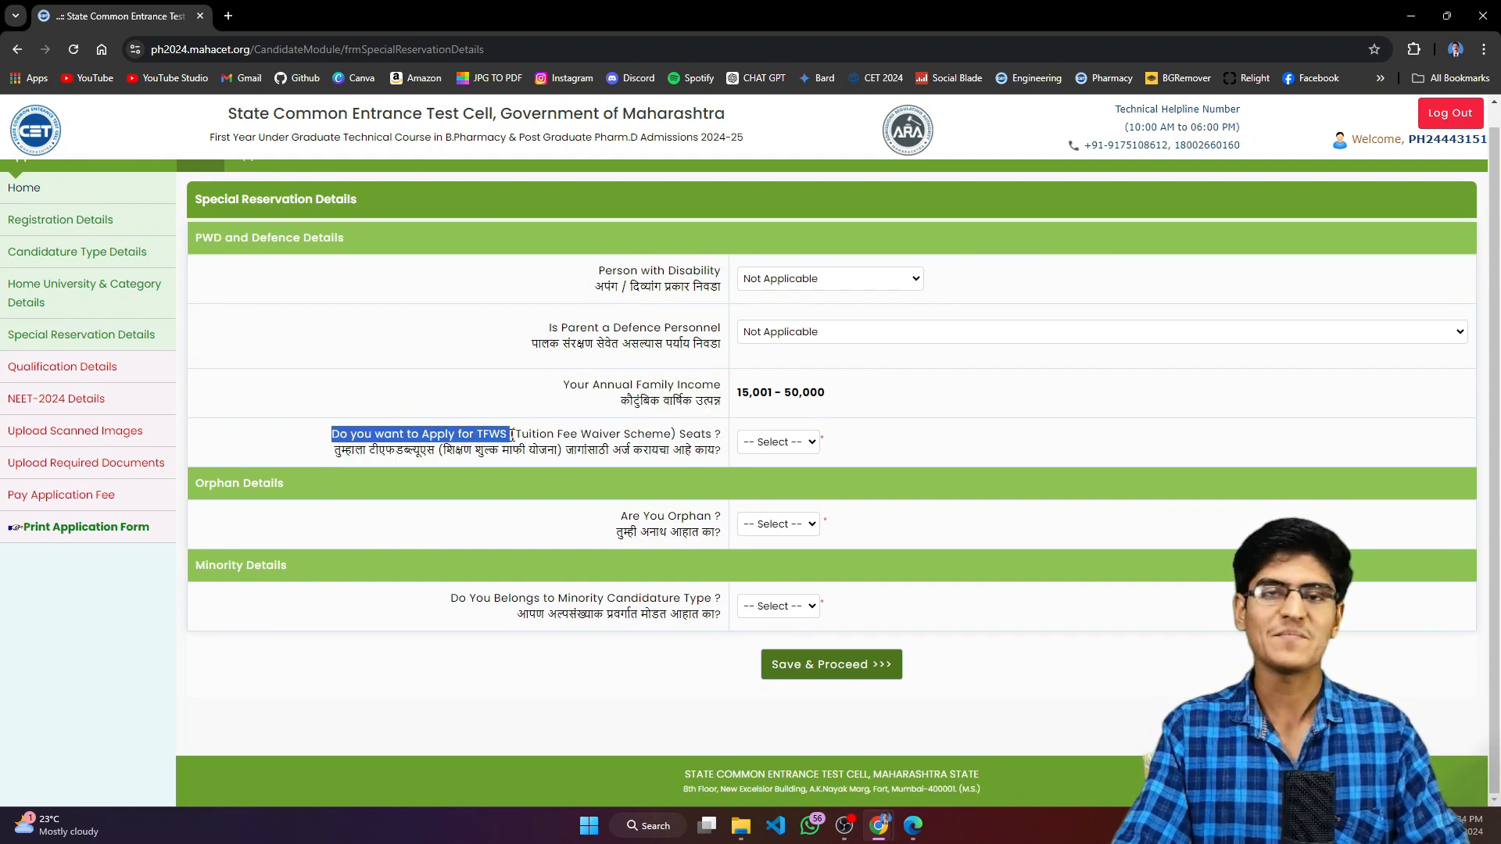
Step: Answer Yes for TFWS seats, No for orphan status, and Yes for minority candidature
{"action": "left_click", "coordinate": [802, 444]}
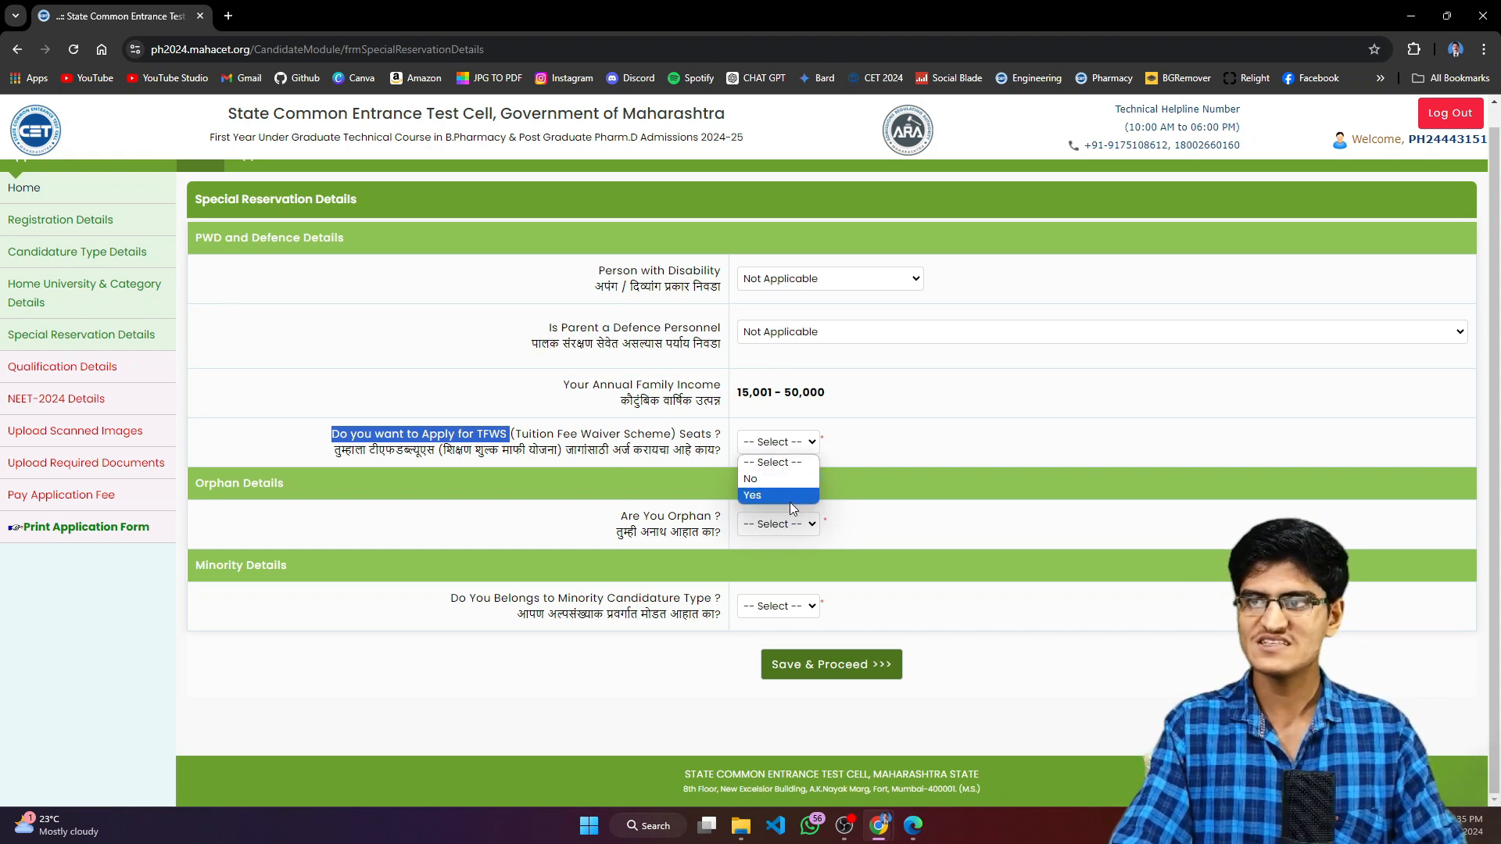
{"action": "left_click", "coordinate": [788, 499]}
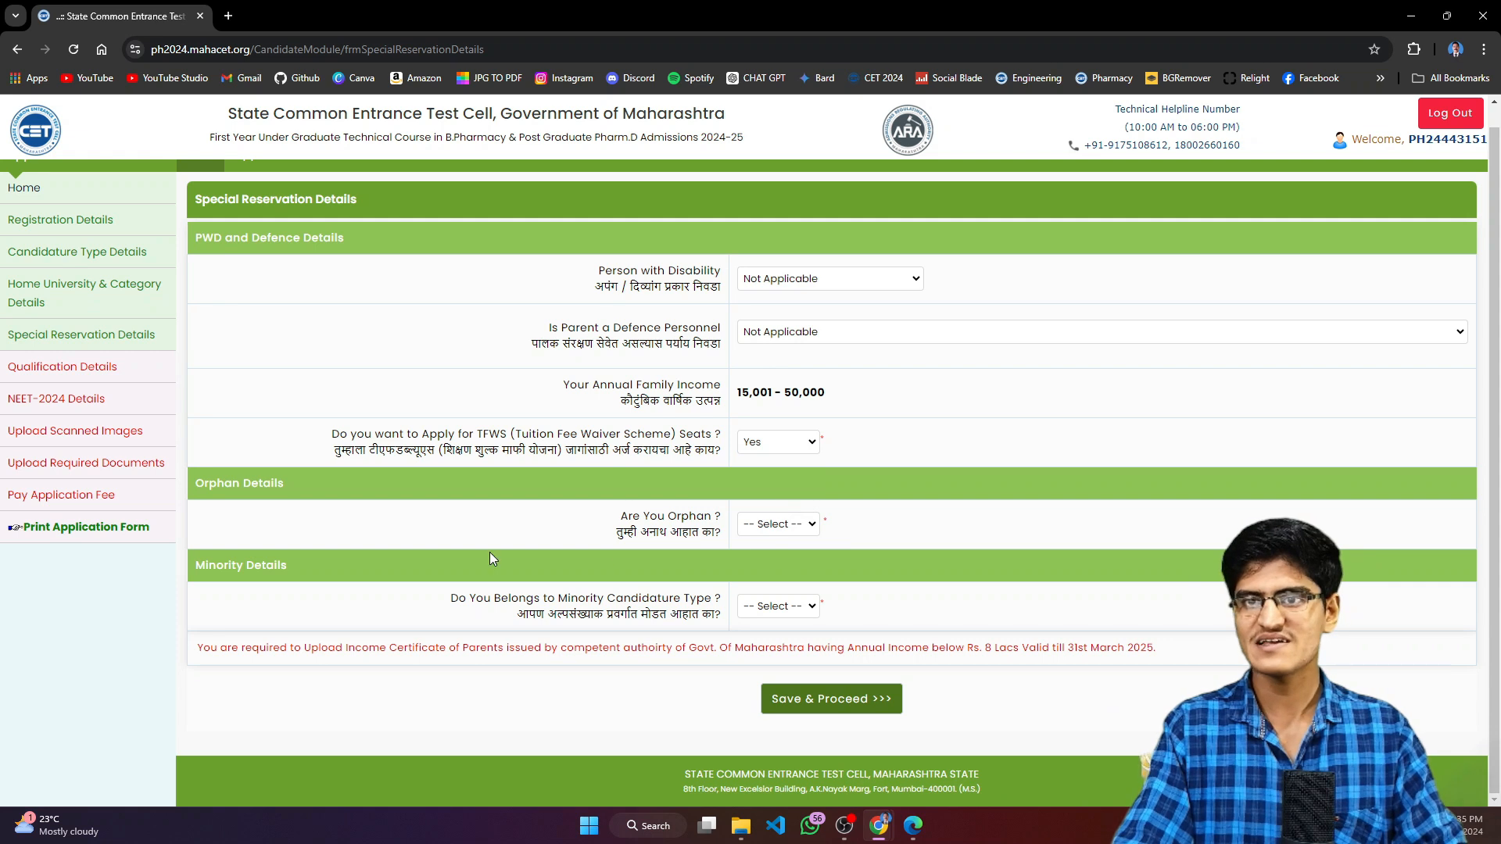
{"action": "left_click_drag", "start_coordinate": [619, 517], "coordinate": [717, 539]}
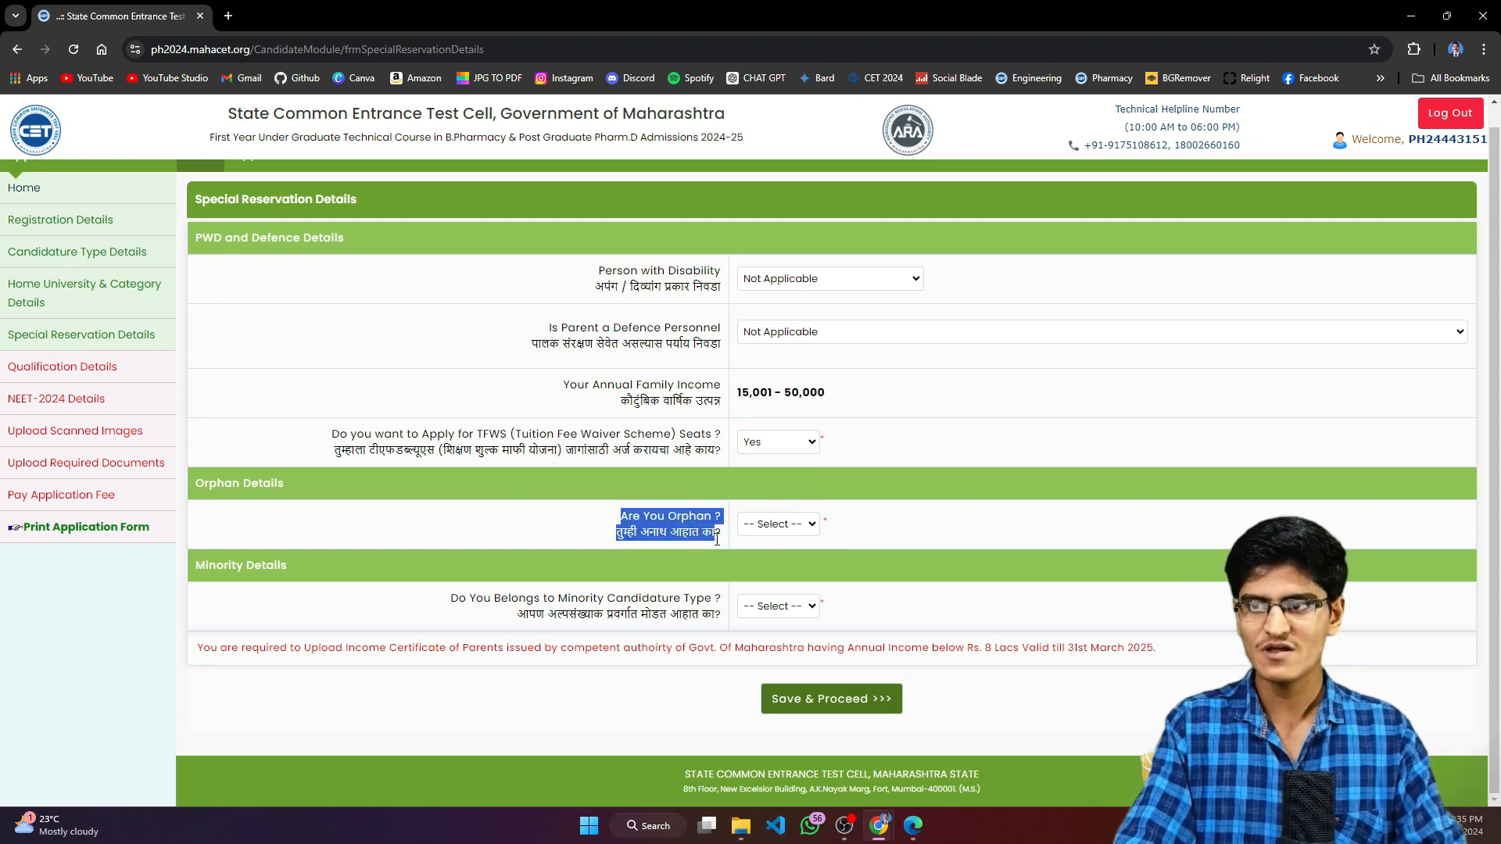
{"action": "left_click", "coordinate": [777, 524]}
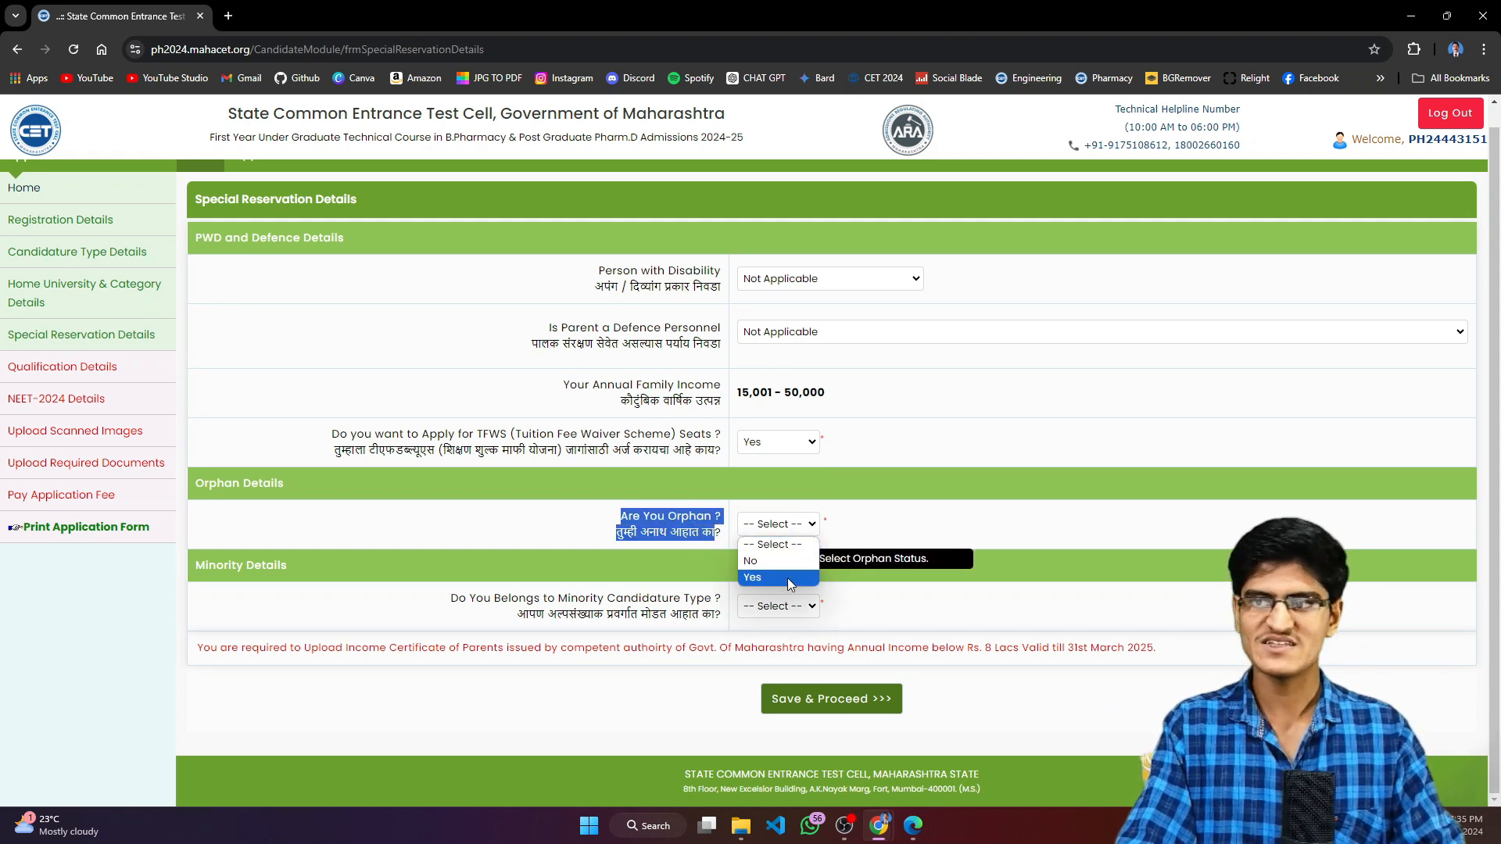
{"action": "left_click", "coordinate": [782, 562]}
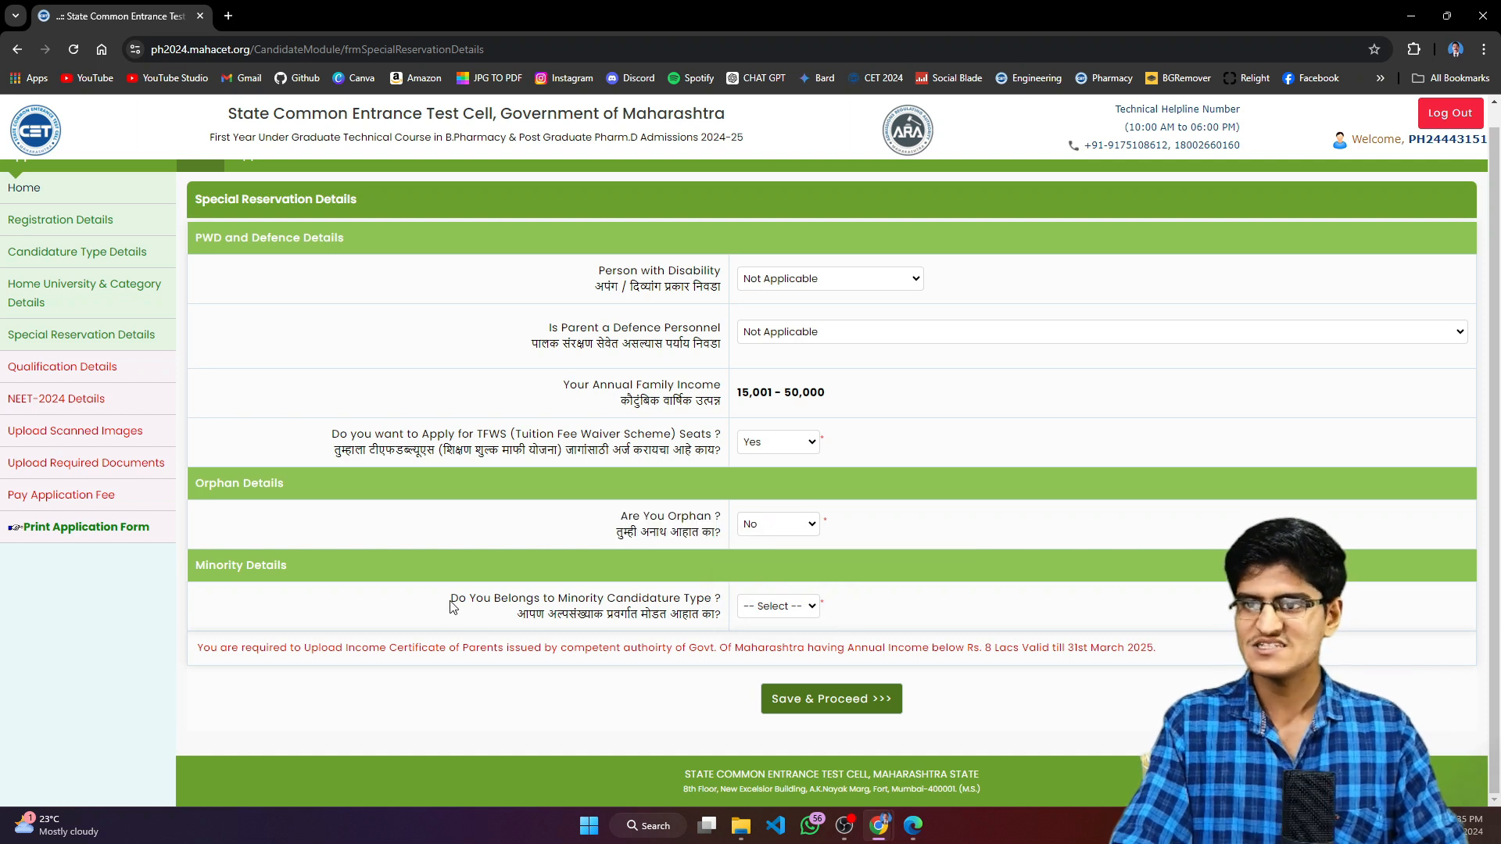
{"action": "left_click_drag", "start_coordinate": [452, 599], "coordinate": [720, 594]}
{"action": "left_click", "coordinate": [776, 607]}
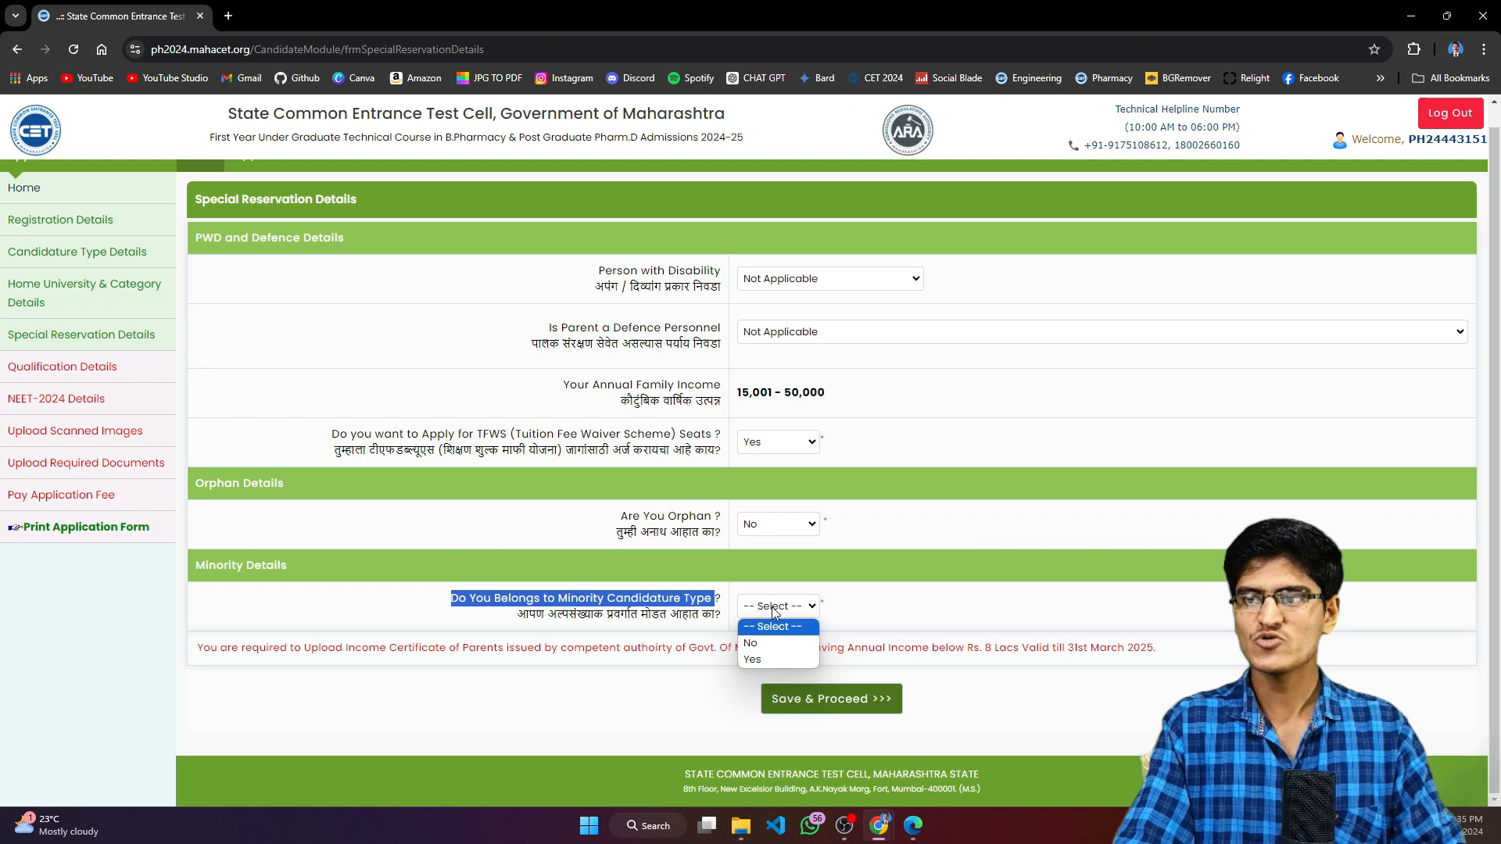
{"action": "left_click", "coordinate": [782, 658]}
Step: Tick then untick linguistic and religious minority, keep orphan as No, and change minority candidature to No
{"action": "scroll", "coordinate": [711, 492], "scroll_direction": "down", "scroll_amount": 1}
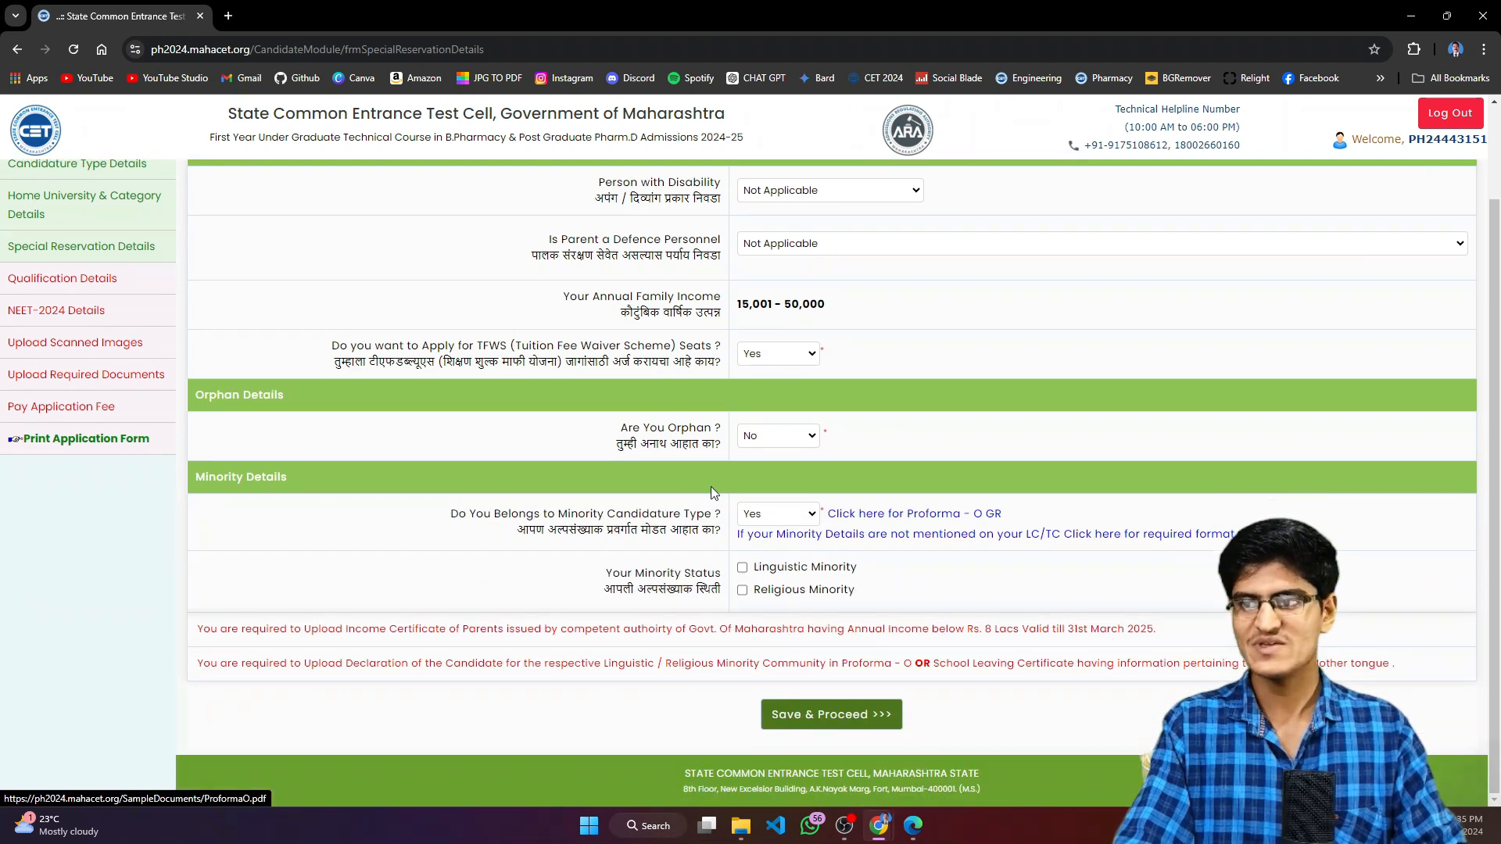
{"action": "left_click", "coordinate": [742, 571]}
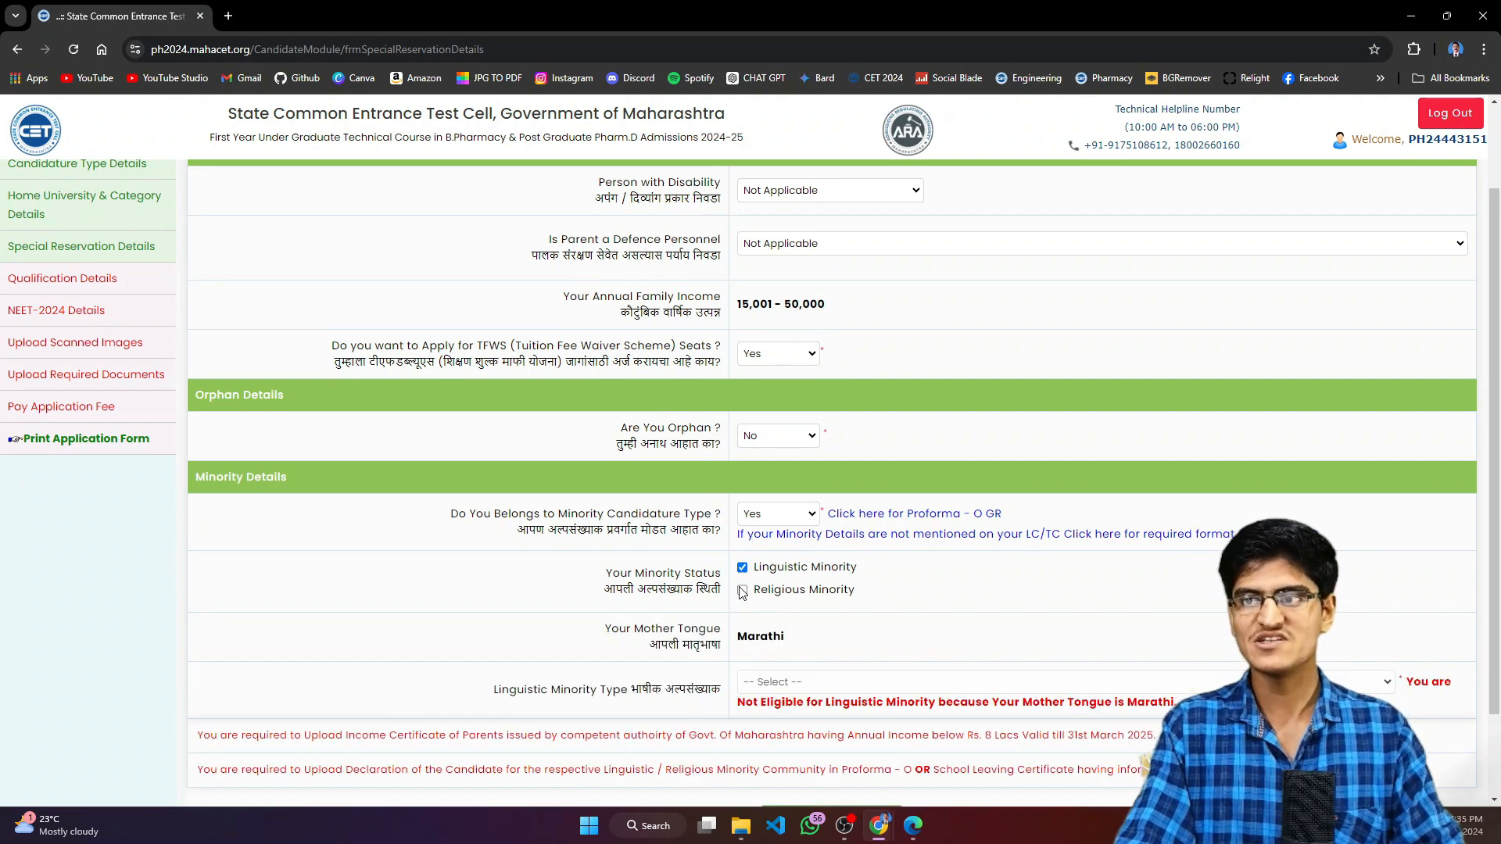
{"action": "left_click", "coordinate": [743, 592]}
{"action": "left_click", "coordinate": [742, 568]}
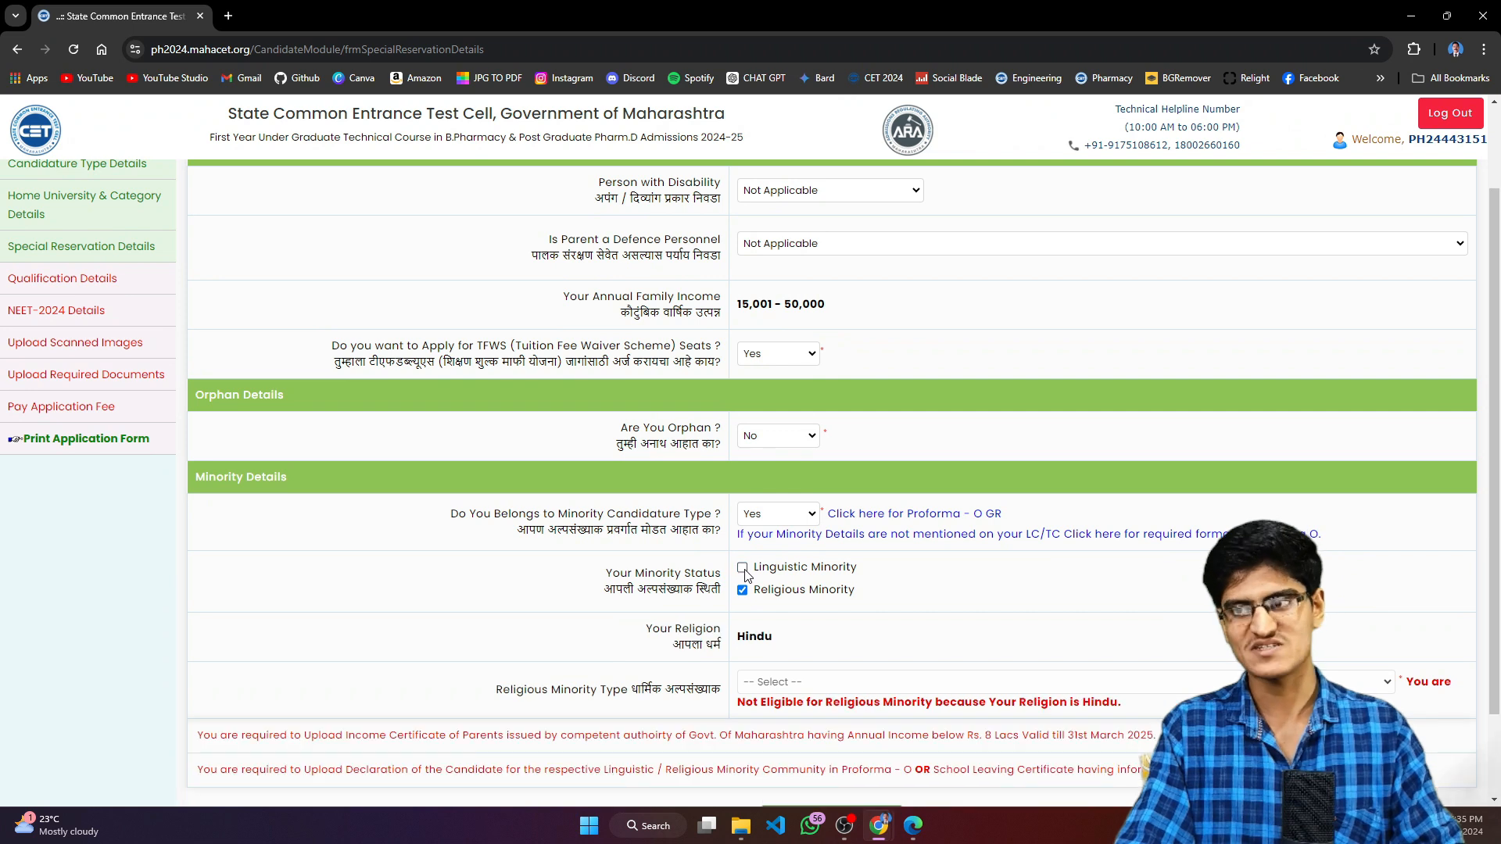
{"action": "scroll", "coordinate": [742, 579], "scroll_direction": "down", "scroll_amount": 2}
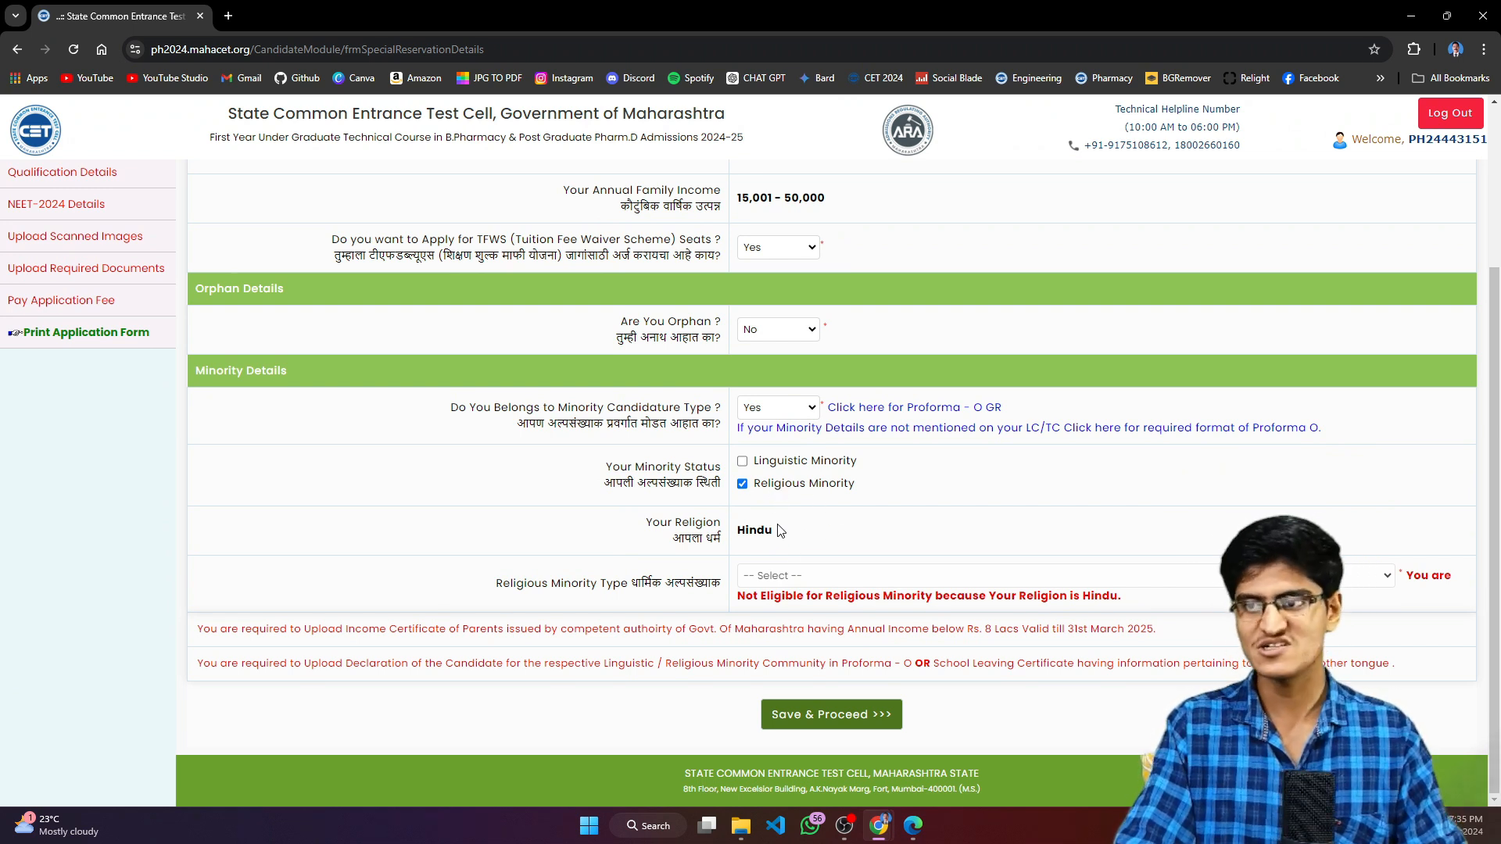
{"action": "scroll", "coordinate": [801, 530], "scroll_direction": "up", "scroll_amount": 1}
{"action": "left_click", "coordinate": [742, 504]}
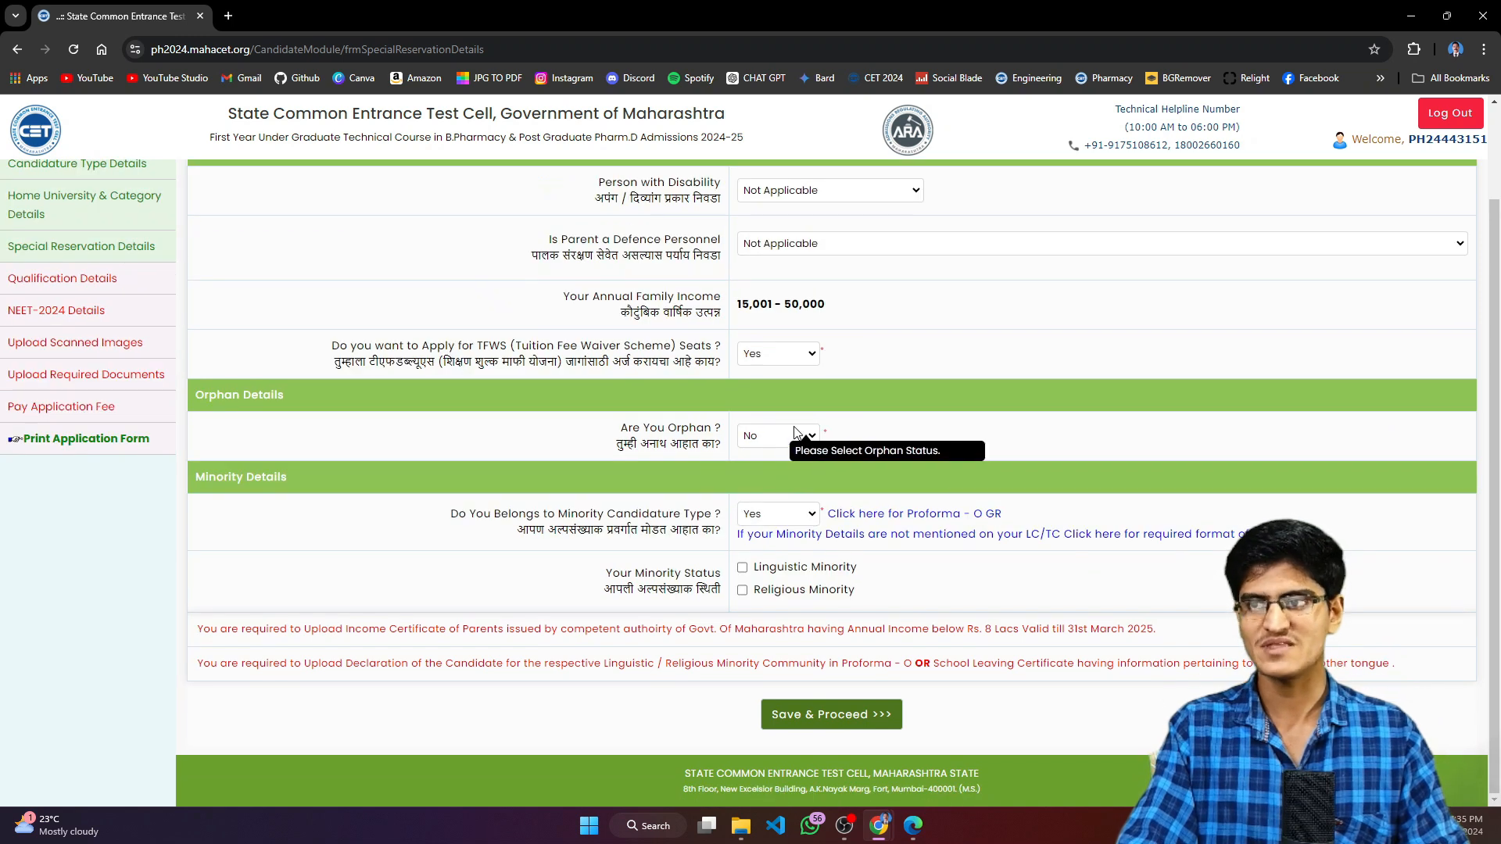
{"action": "left_click", "coordinate": [811, 436]}
{"action": "left_click", "coordinate": [783, 472]}
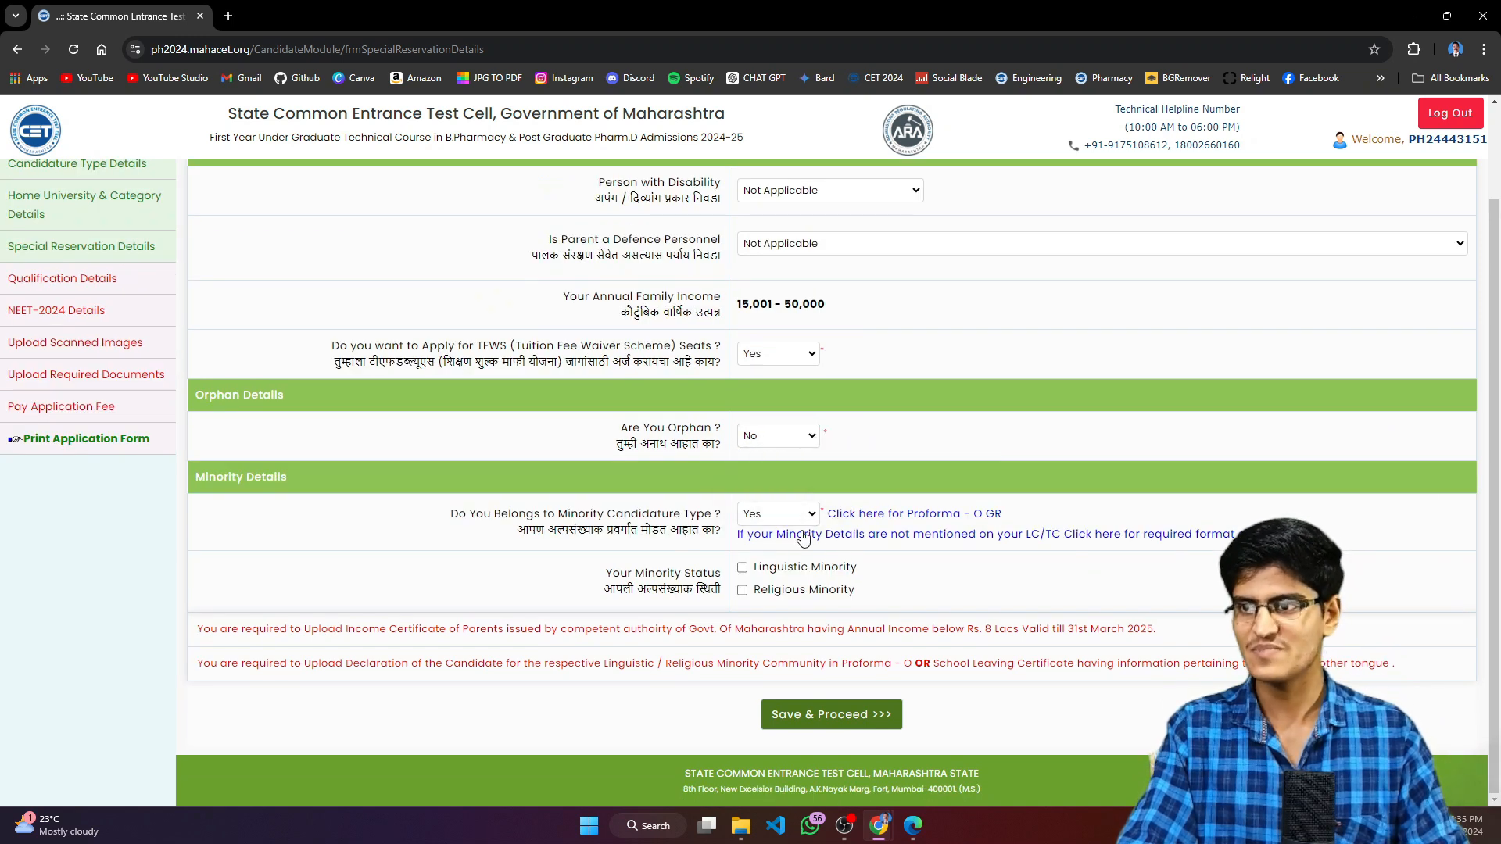
{"action": "left_click", "coordinate": [808, 517]}
{"action": "left_click", "coordinate": [777, 549]}
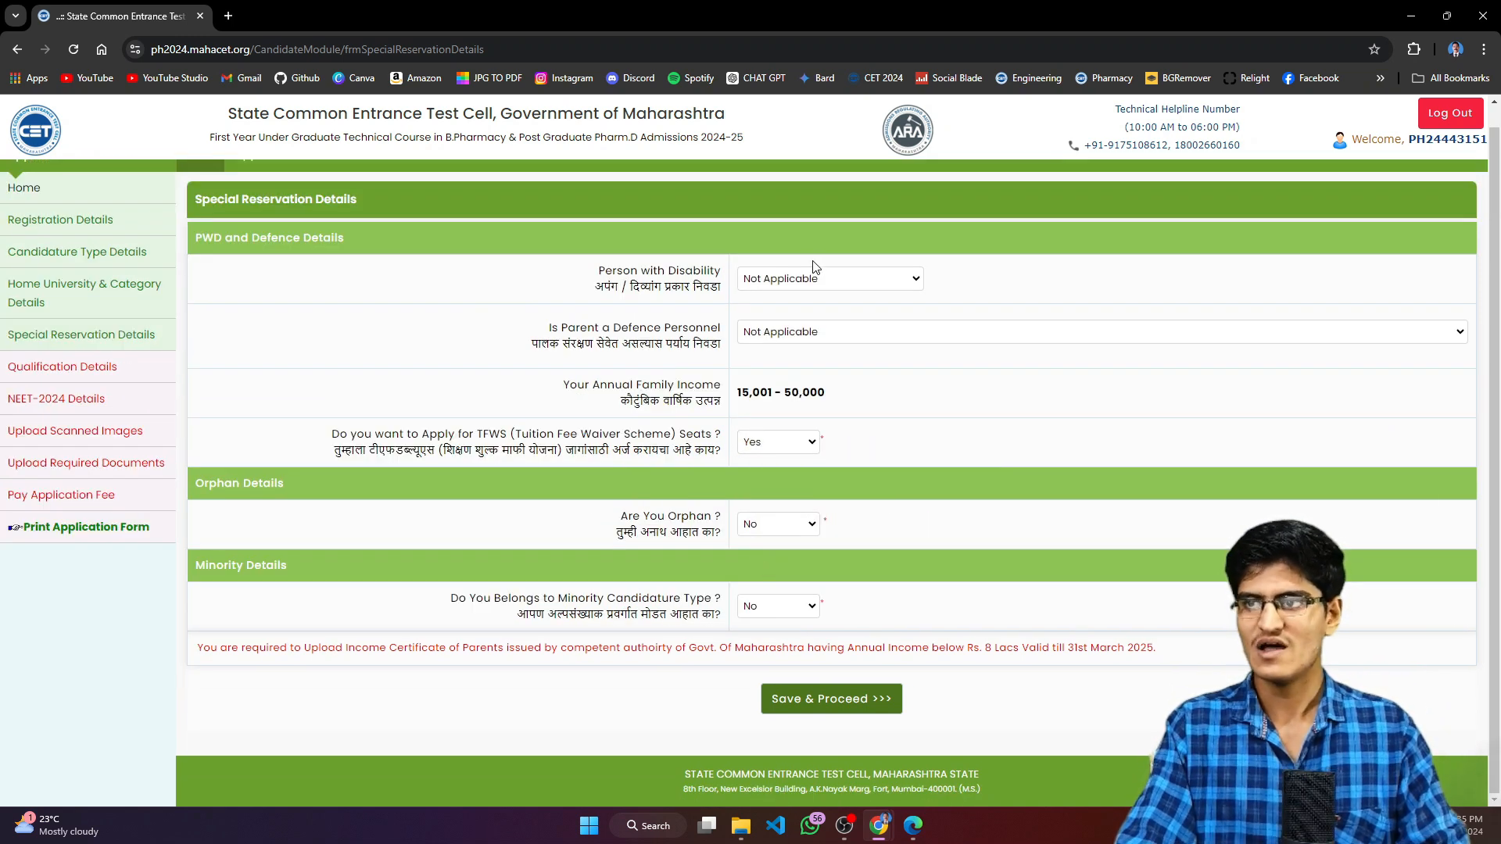
Step: Save the special reservation details and confirm the SSC board is Maharashtra with passing year 2022
{"action": "left_click", "coordinate": [823, 711]}
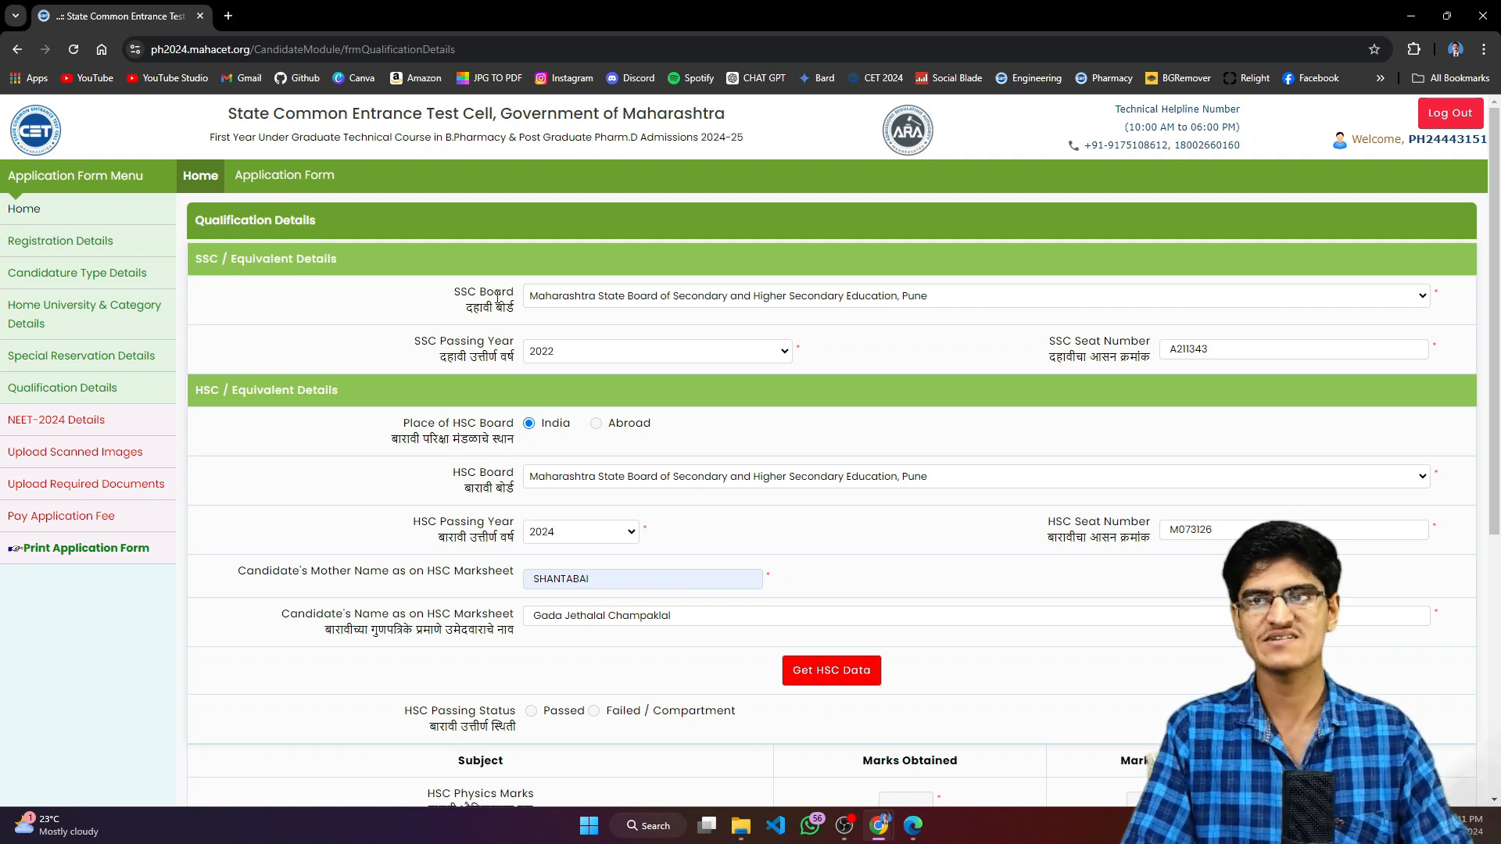
{"action": "left_click", "coordinate": [625, 301]}
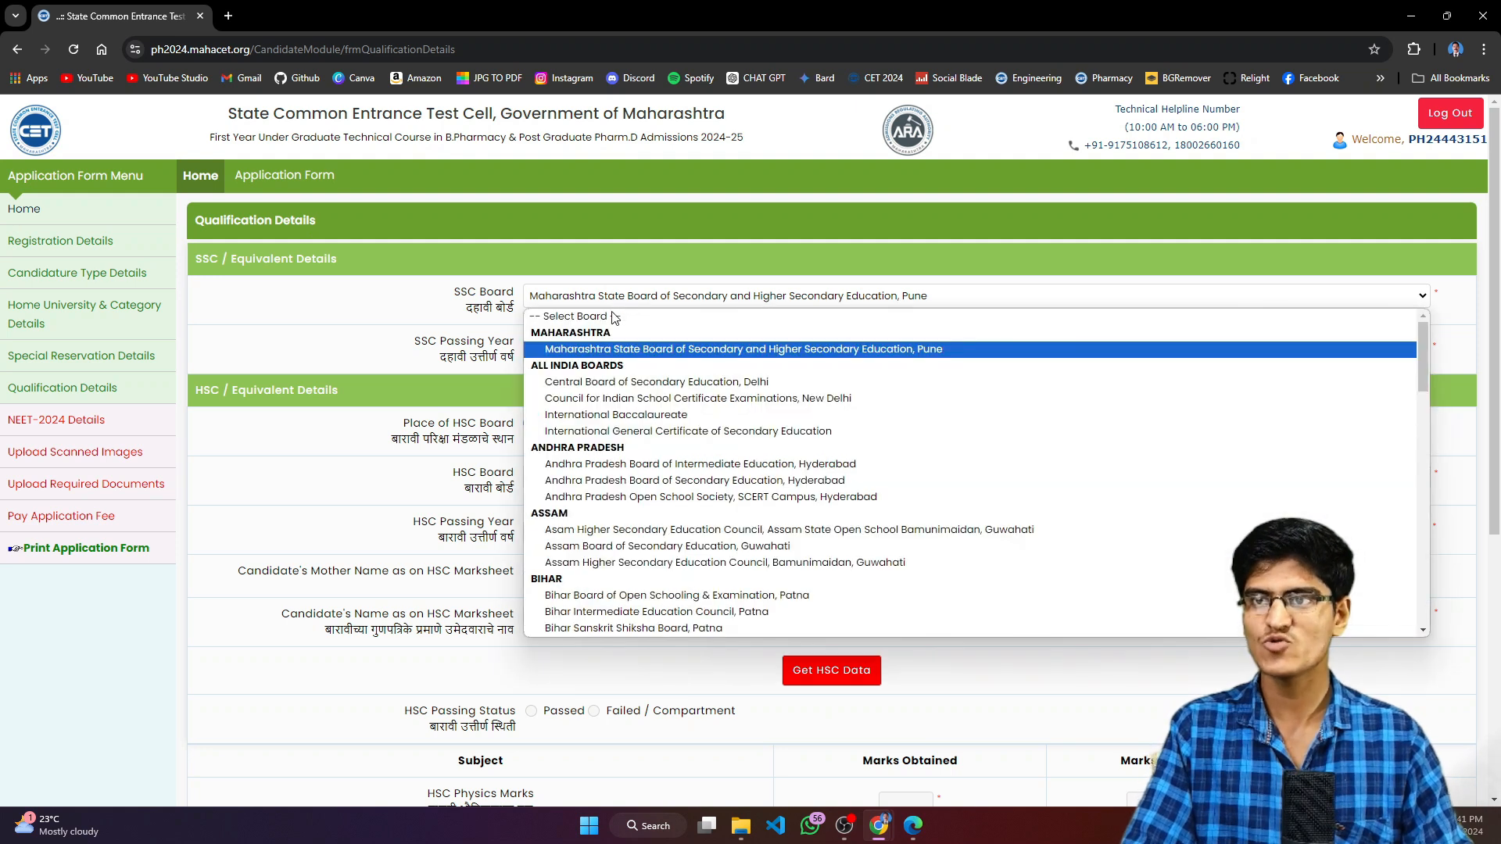
{"action": "left_click", "coordinate": [633, 351]}
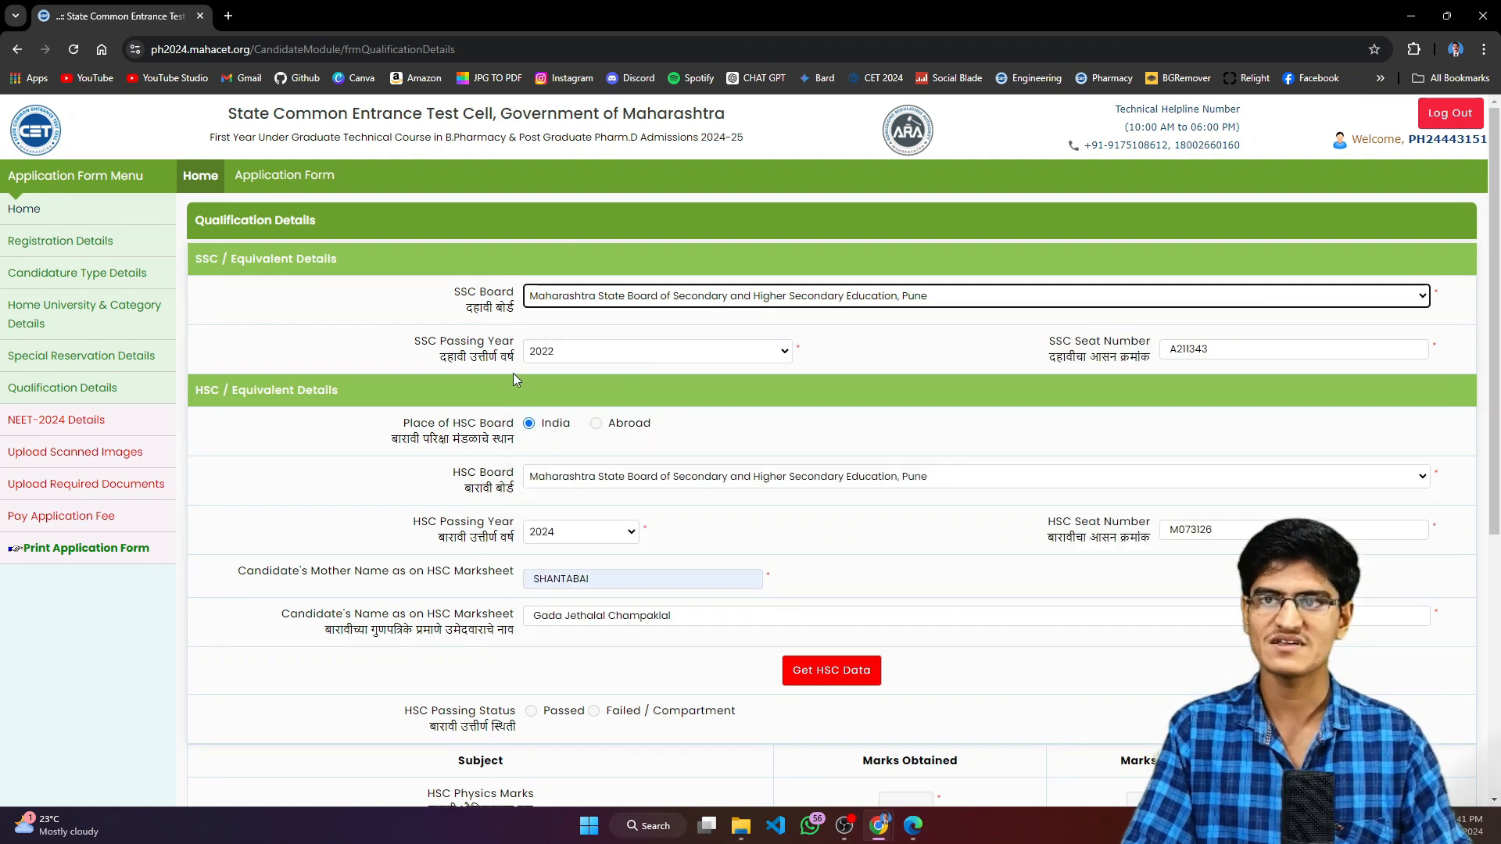
{"action": "left_click", "coordinate": [776, 357]}
{"action": "left_click", "coordinate": [687, 382]}
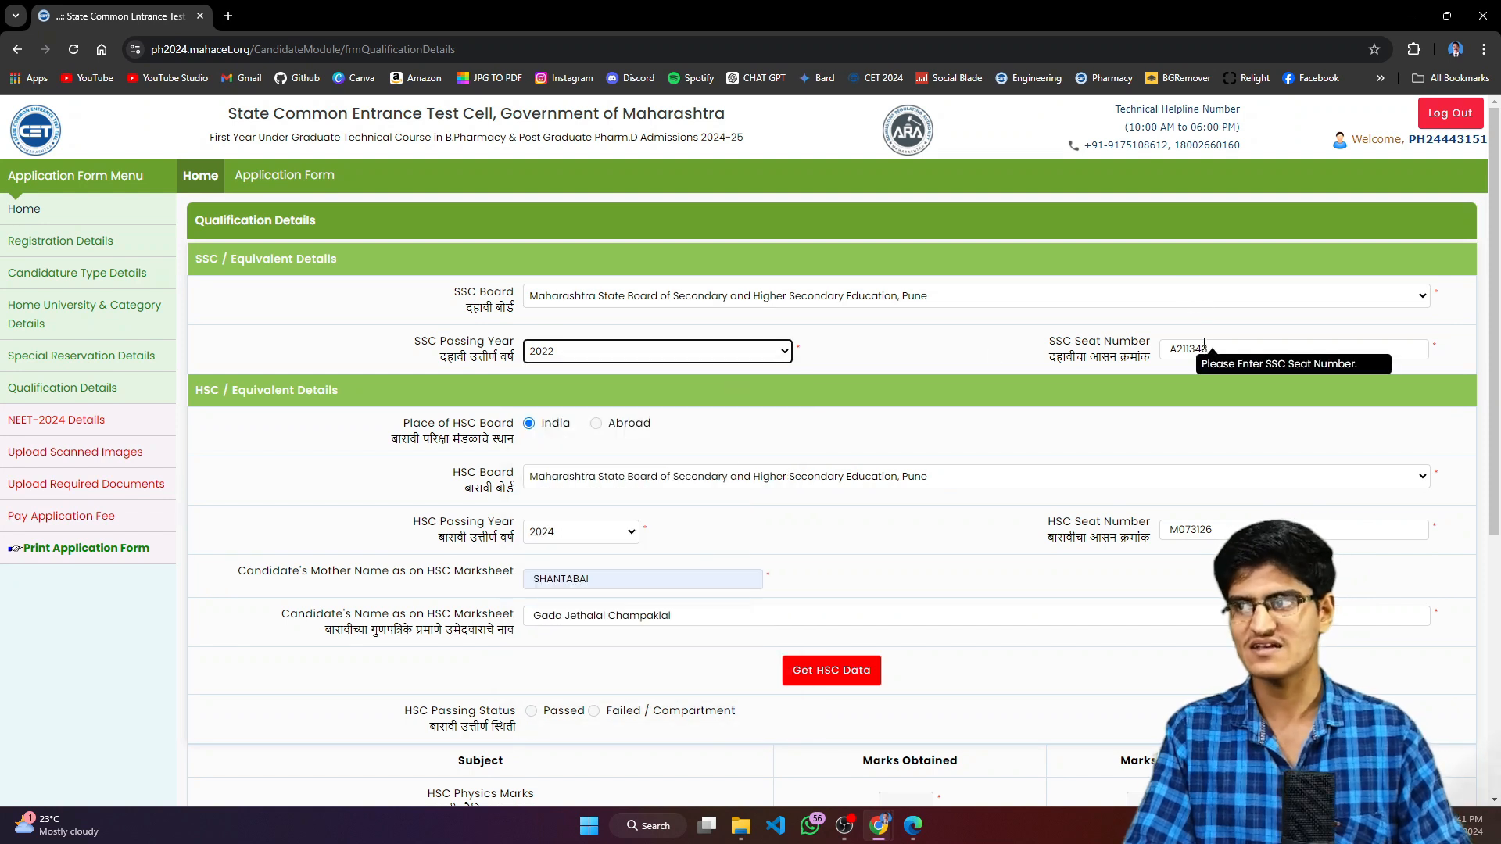
Step: Confirm the HSC board is Maharashtra State Board, Pune, with passing year 2024
{"action": "scroll", "coordinate": [1131, 373], "scroll_direction": "down", "scroll_amount": 2}
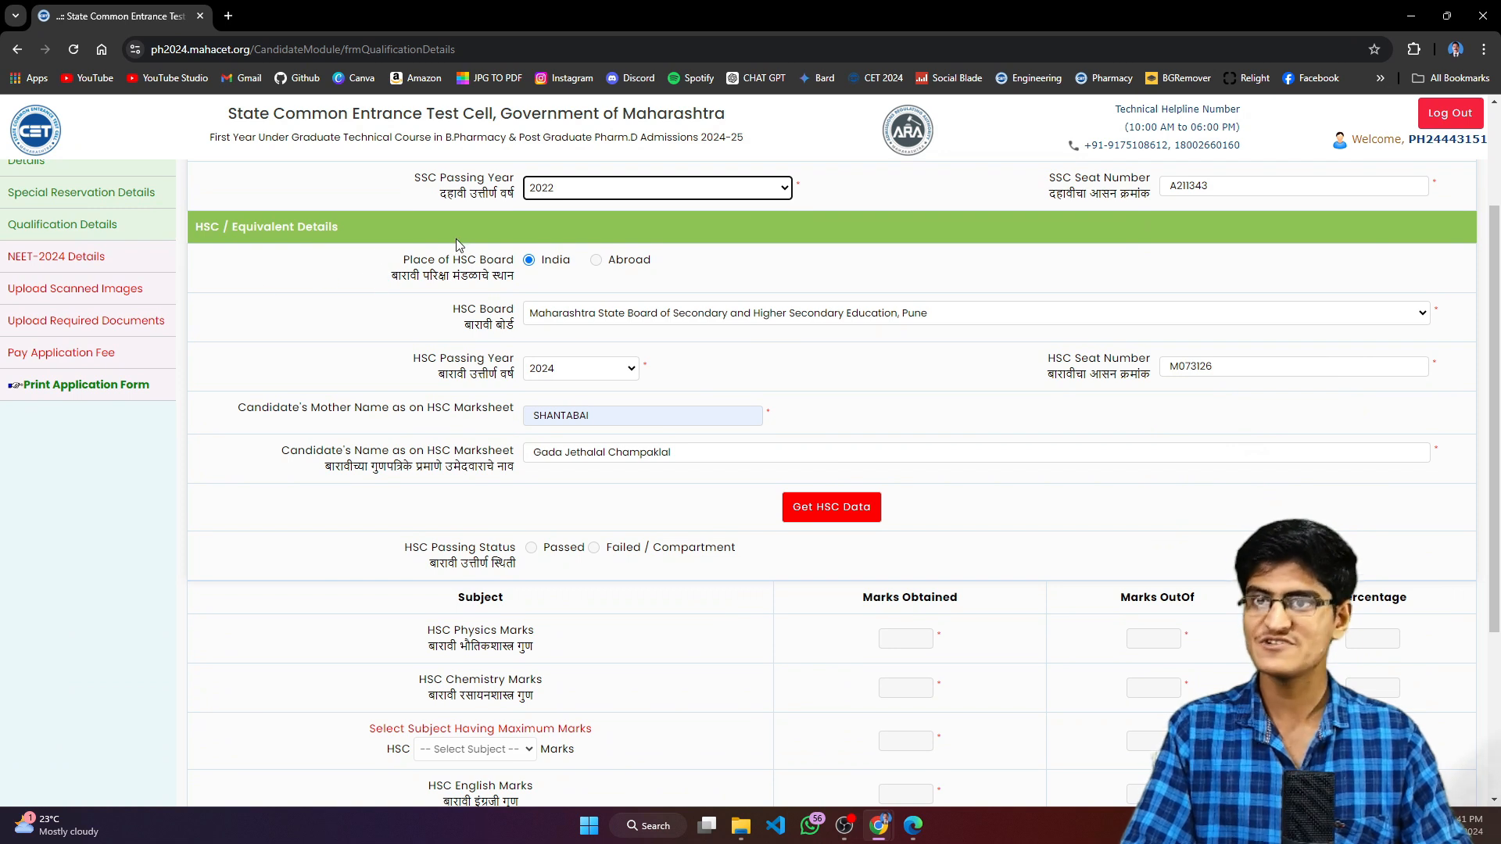
{"action": "scroll", "coordinate": [482, 254], "scroll_direction": "down", "scroll_amount": 1}
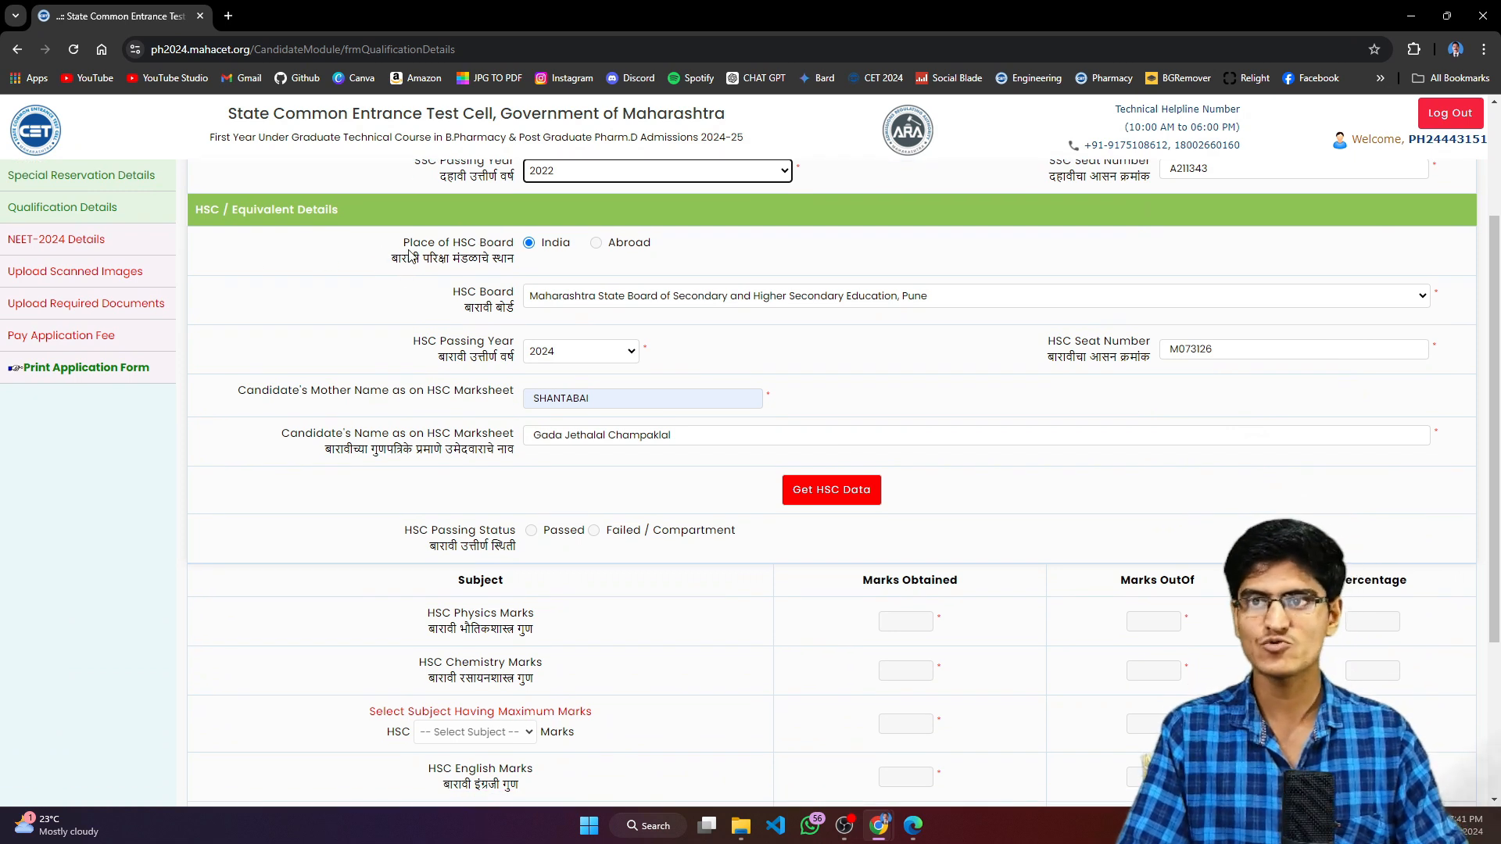
{"action": "left_click_drag", "start_coordinate": [403, 242], "coordinate": [525, 271]}
{"action": "left_click", "coordinate": [538, 262]}
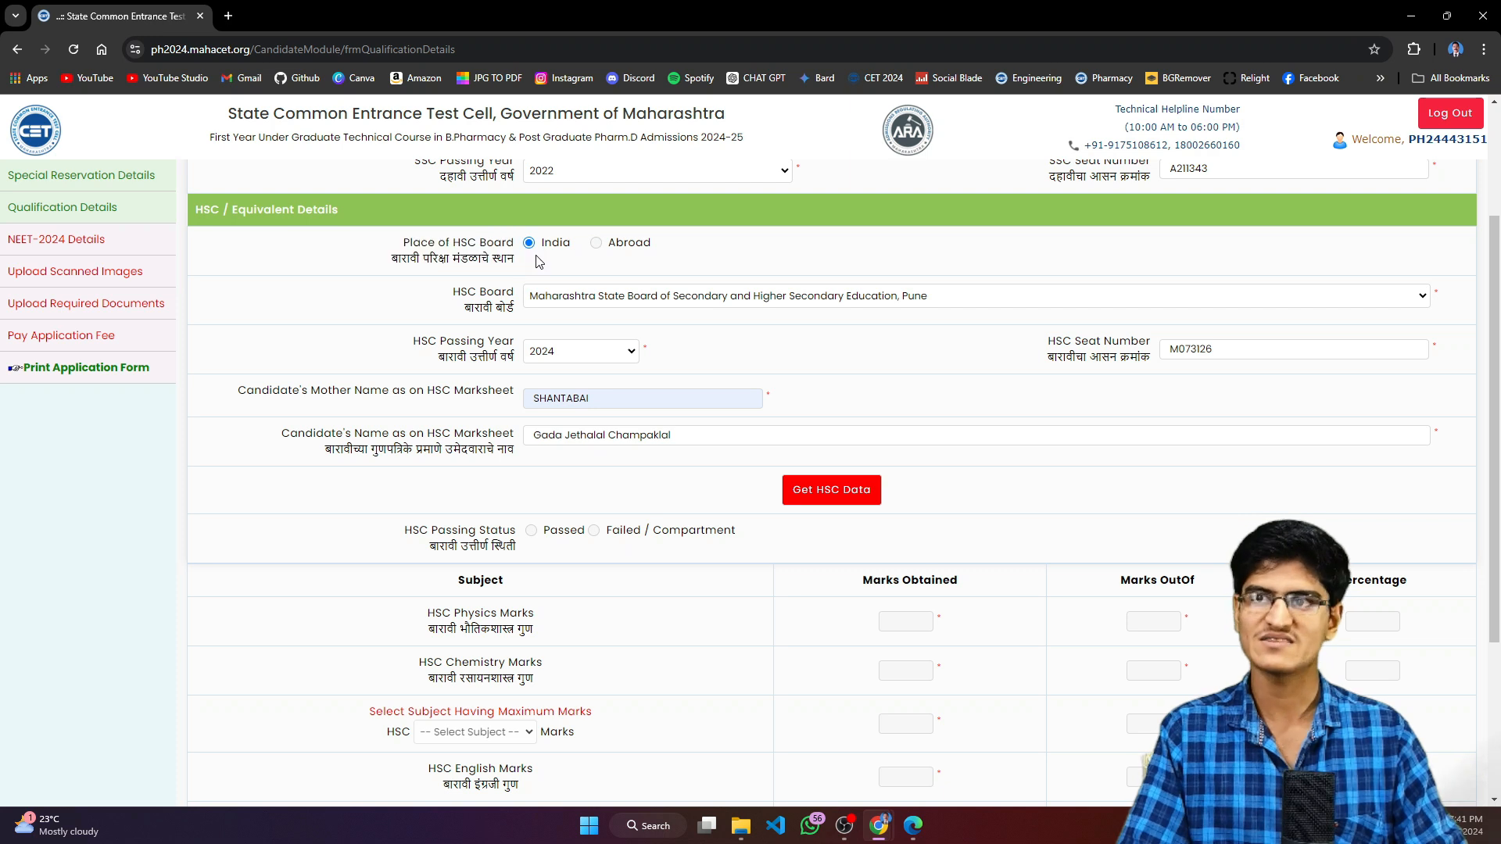
{"action": "scroll", "coordinate": [629, 313], "scroll_direction": "down", "scroll_amount": 1}
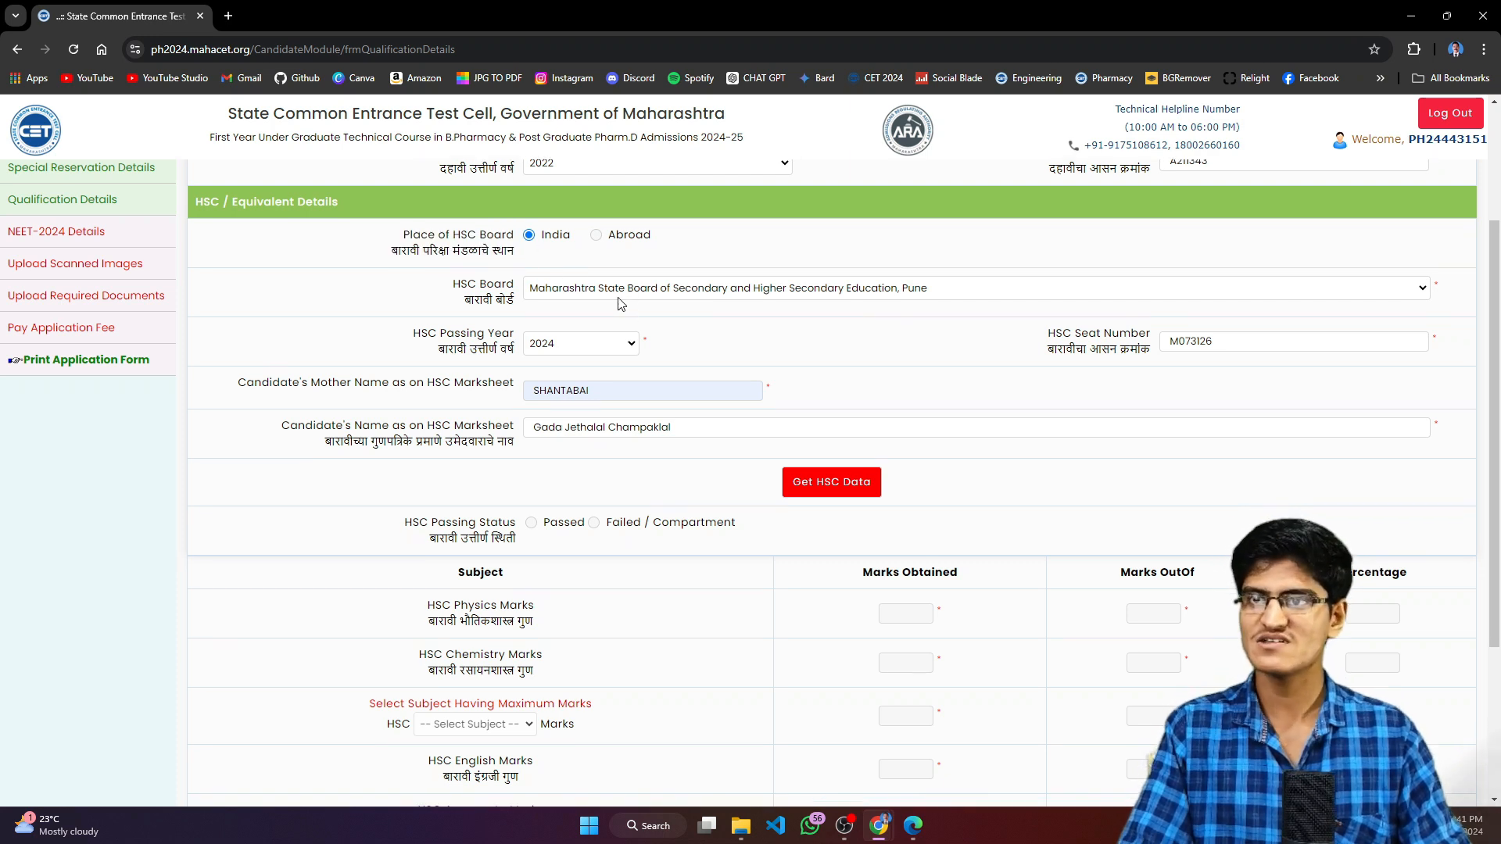
{"action": "left_click", "coordinate": [617, 299]}
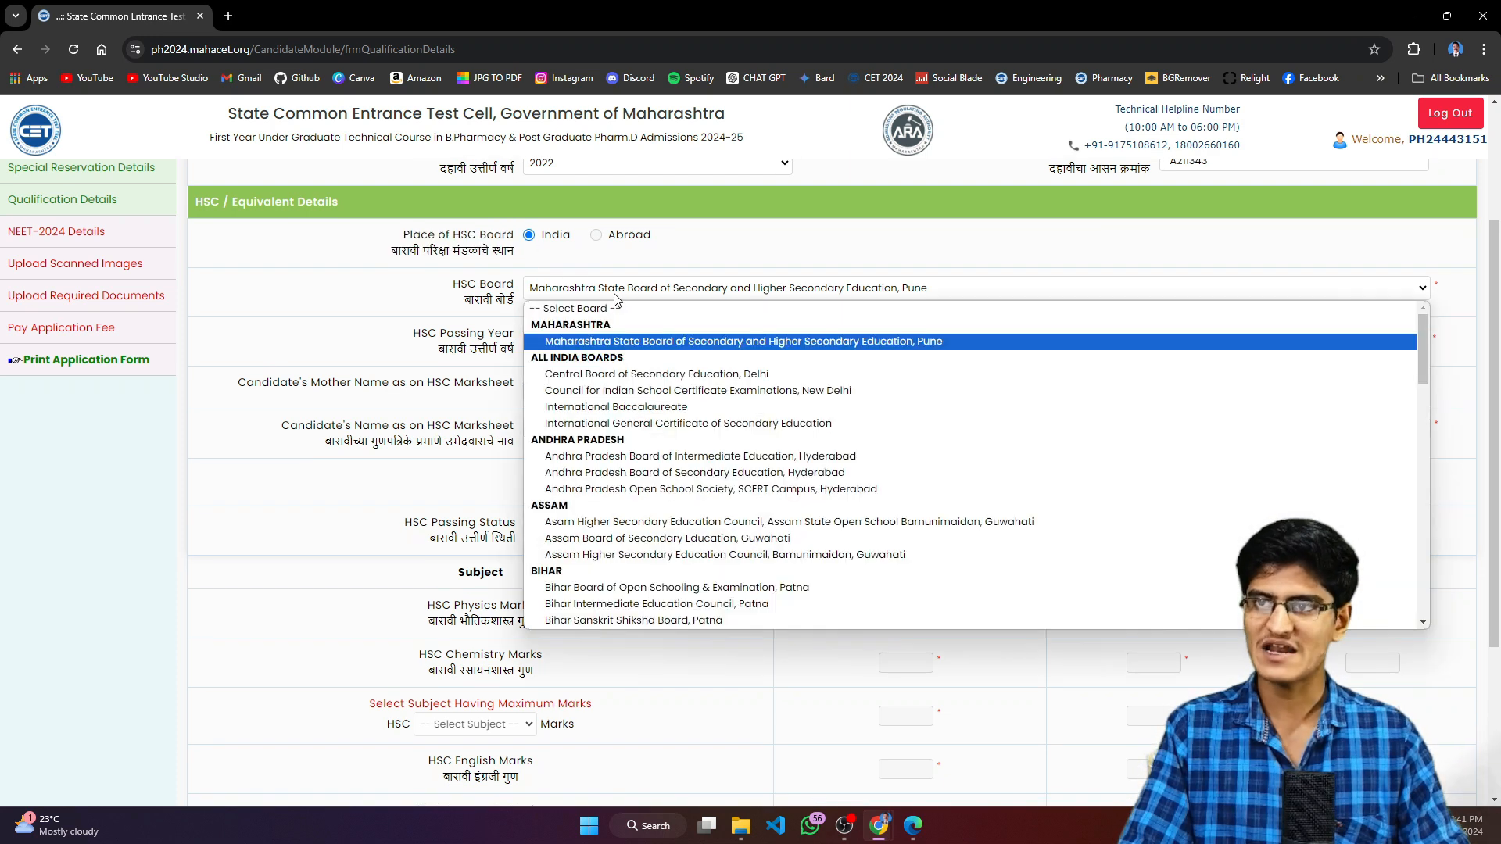
{"action": "left_click", "coordinate": [629, 341]}
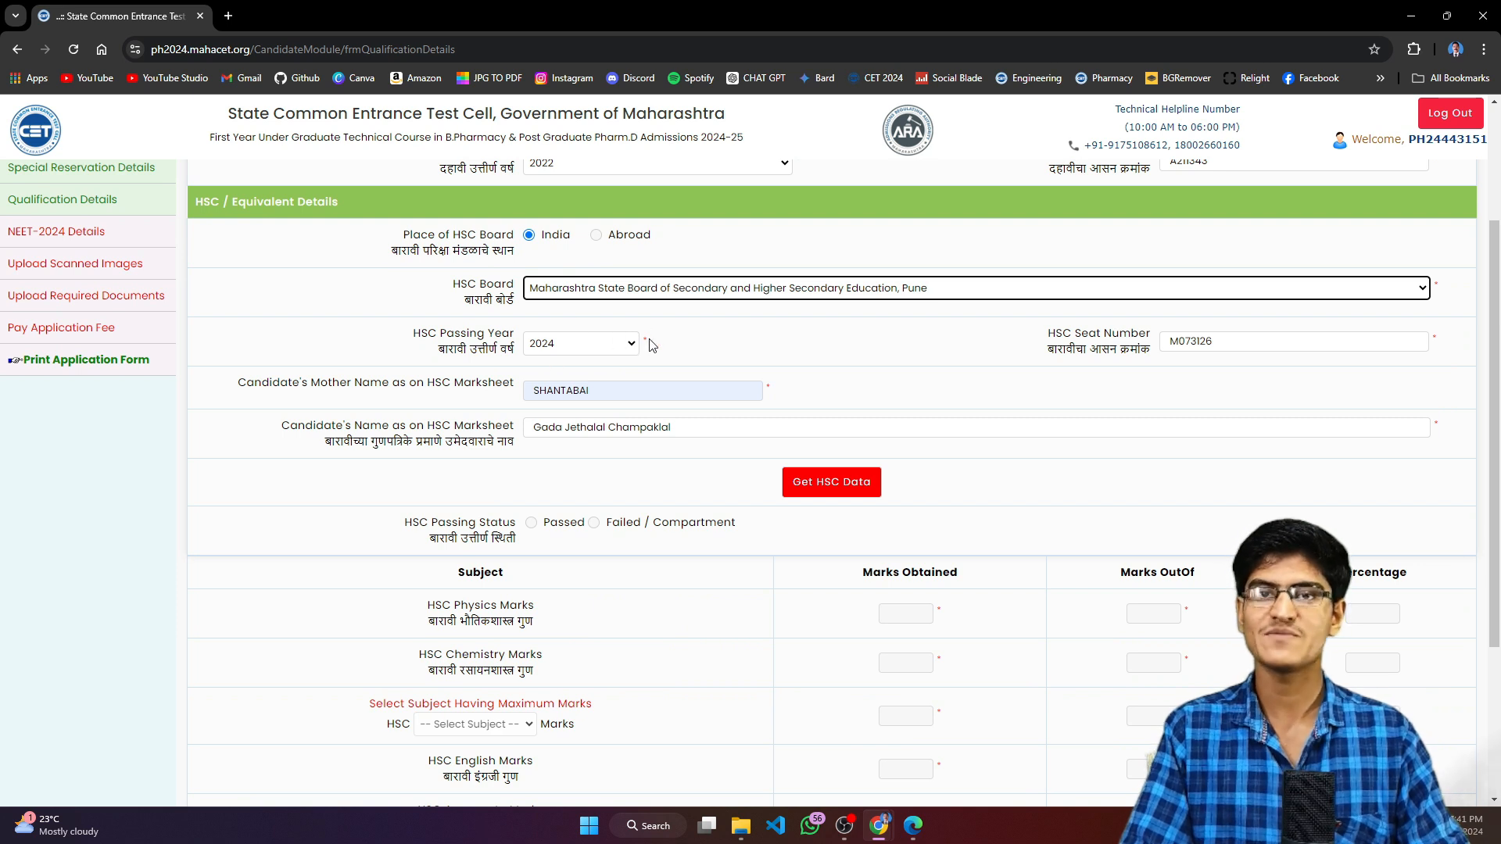
{"action": "left_click", "coordinate": [633, 346]}
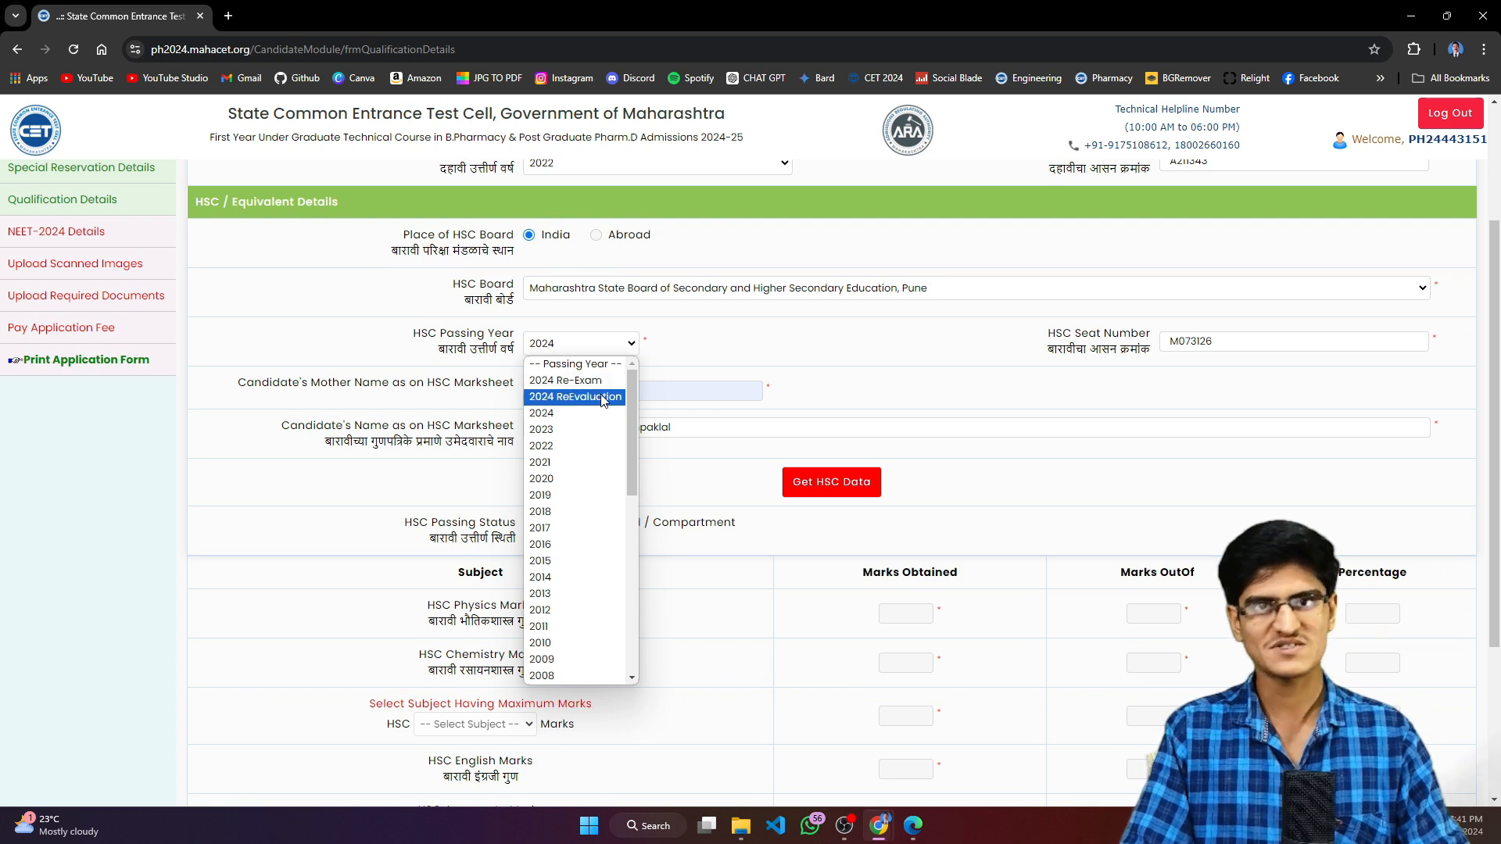
{"action": "left_click", "coordinate": [541, 413]}
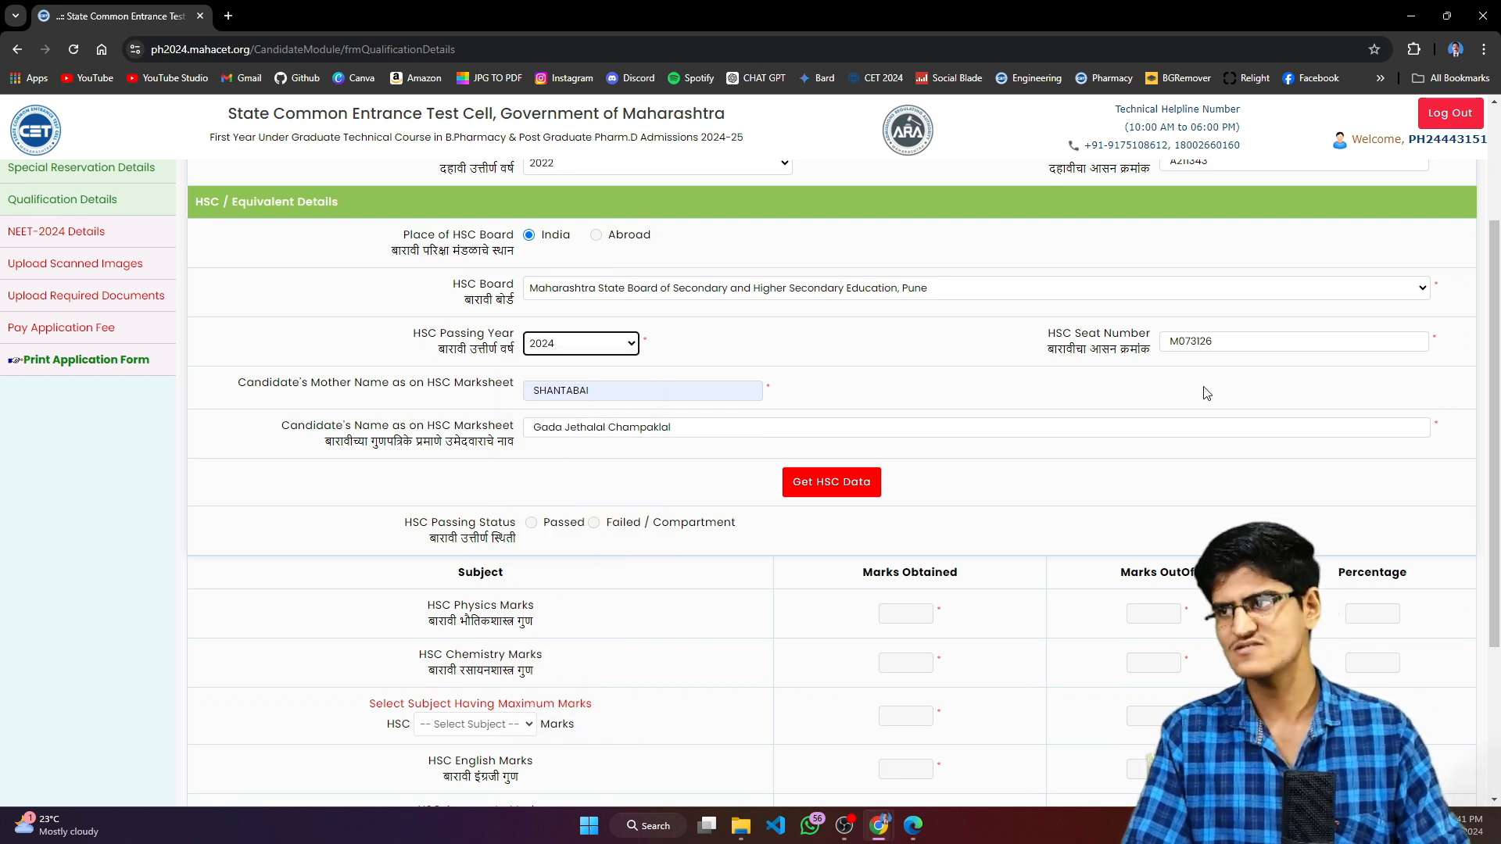
{"action": "scroll", "coordinate": [1206, 392], "scroll_direction": "down", "scroll_amount": 3}
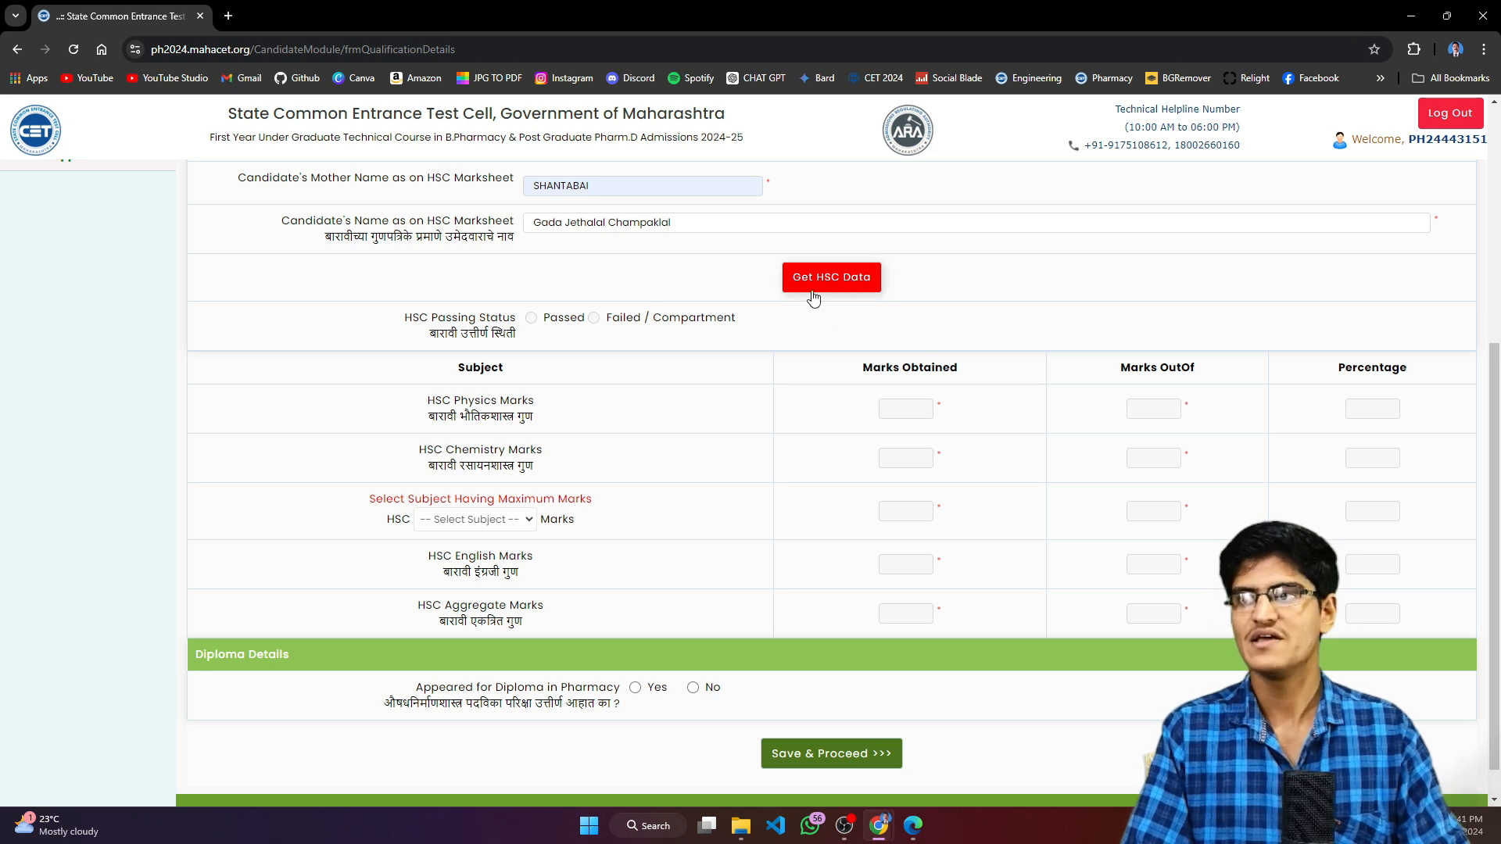
Step: Review the Qualification Details page and save it to reach the NEET 2024 Details page
{"action": "scroll", "coordinate": [836, 390], "scroll_direction": "down", "scroll_amount": 1}
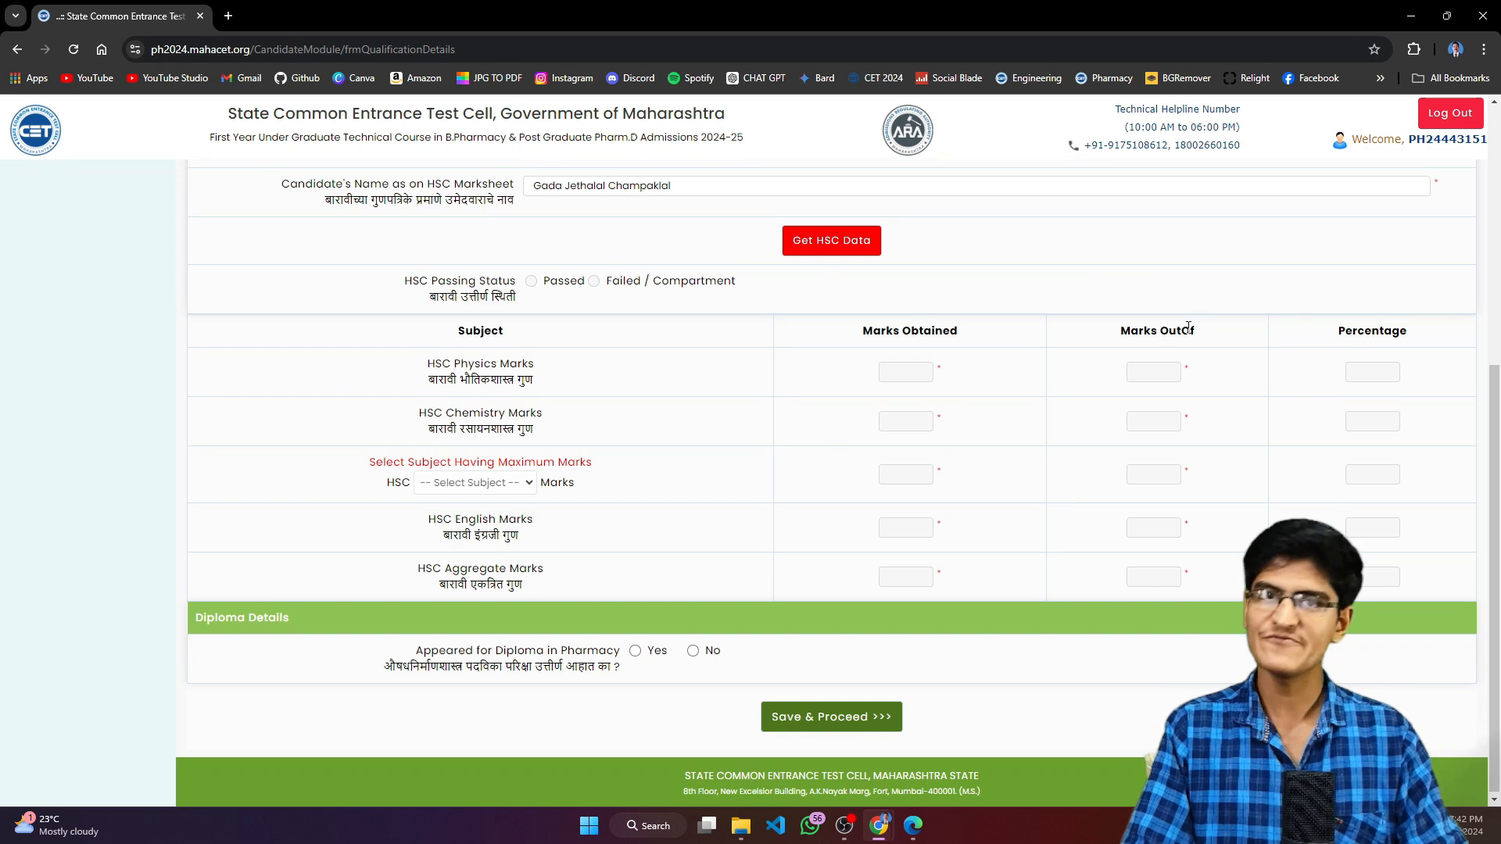
{"action": "scroll", "coordinate": [999, 247], "scroll_direction": "down", "scroll_amount": 1}
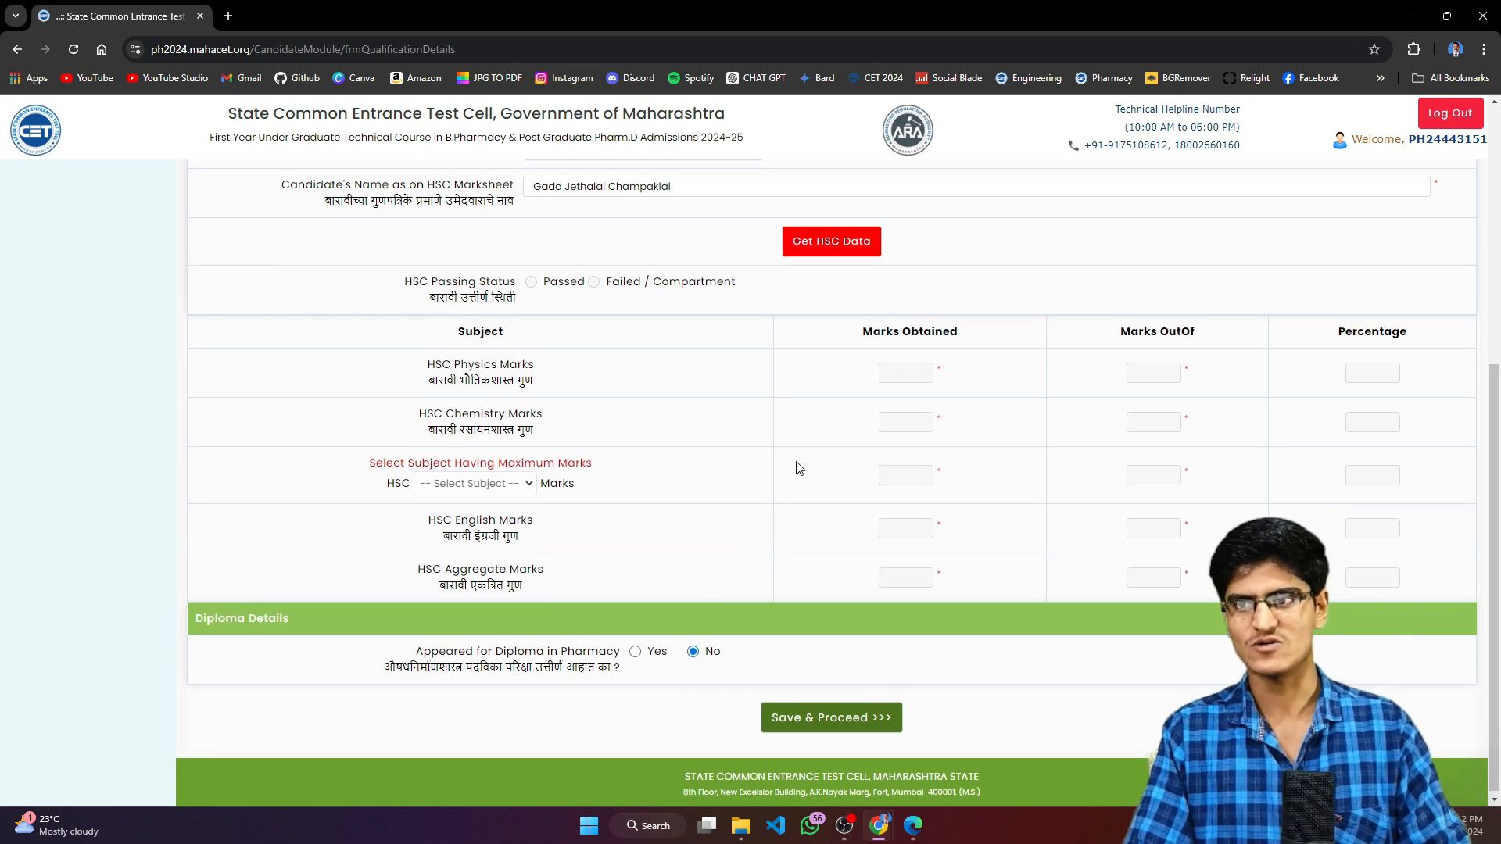
{"action": "scroll", "coordinate": [845, 281], "scroll_direction": "up", "scroll_amount": 4}
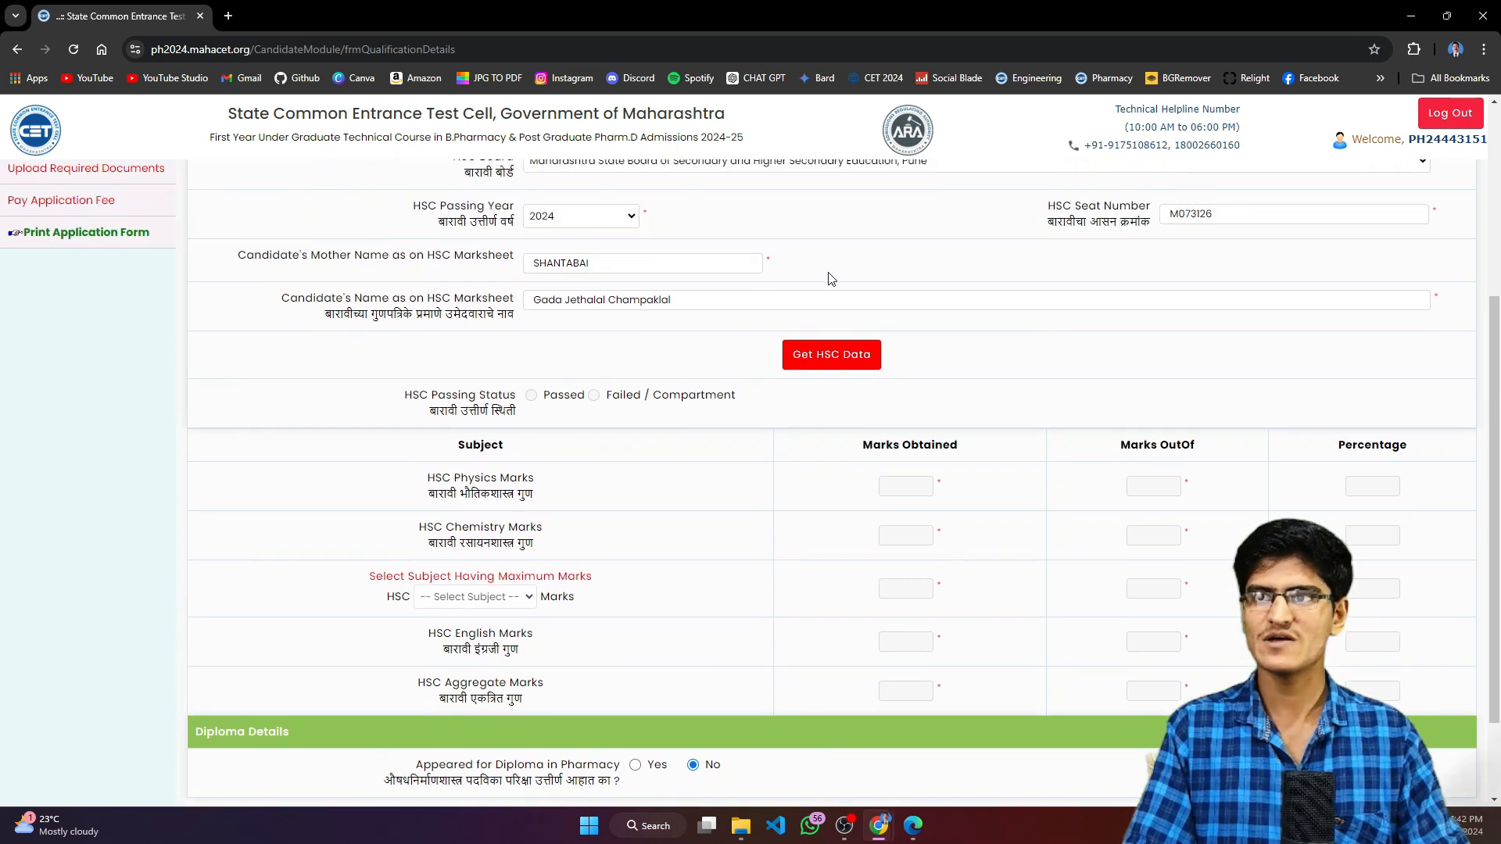
{"action": "scroll", "coordinate": [821, 469], "scroll_direction": "down", "scroll_amount": 3}
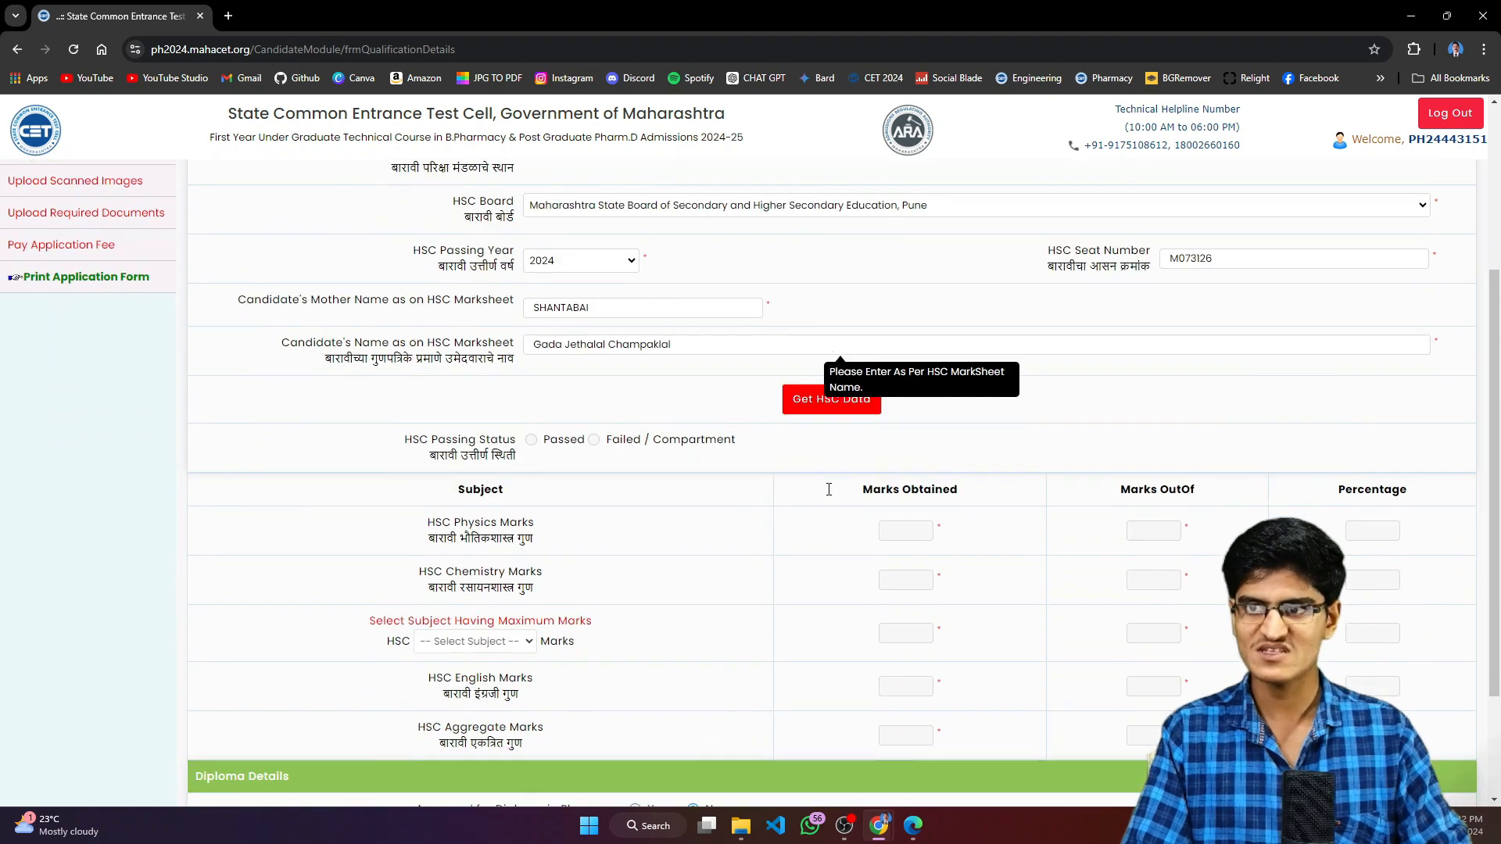
{"action": "scroll", "coordinate": [809, 360], "scroll_direction": "down", "scroll_amount": 1}
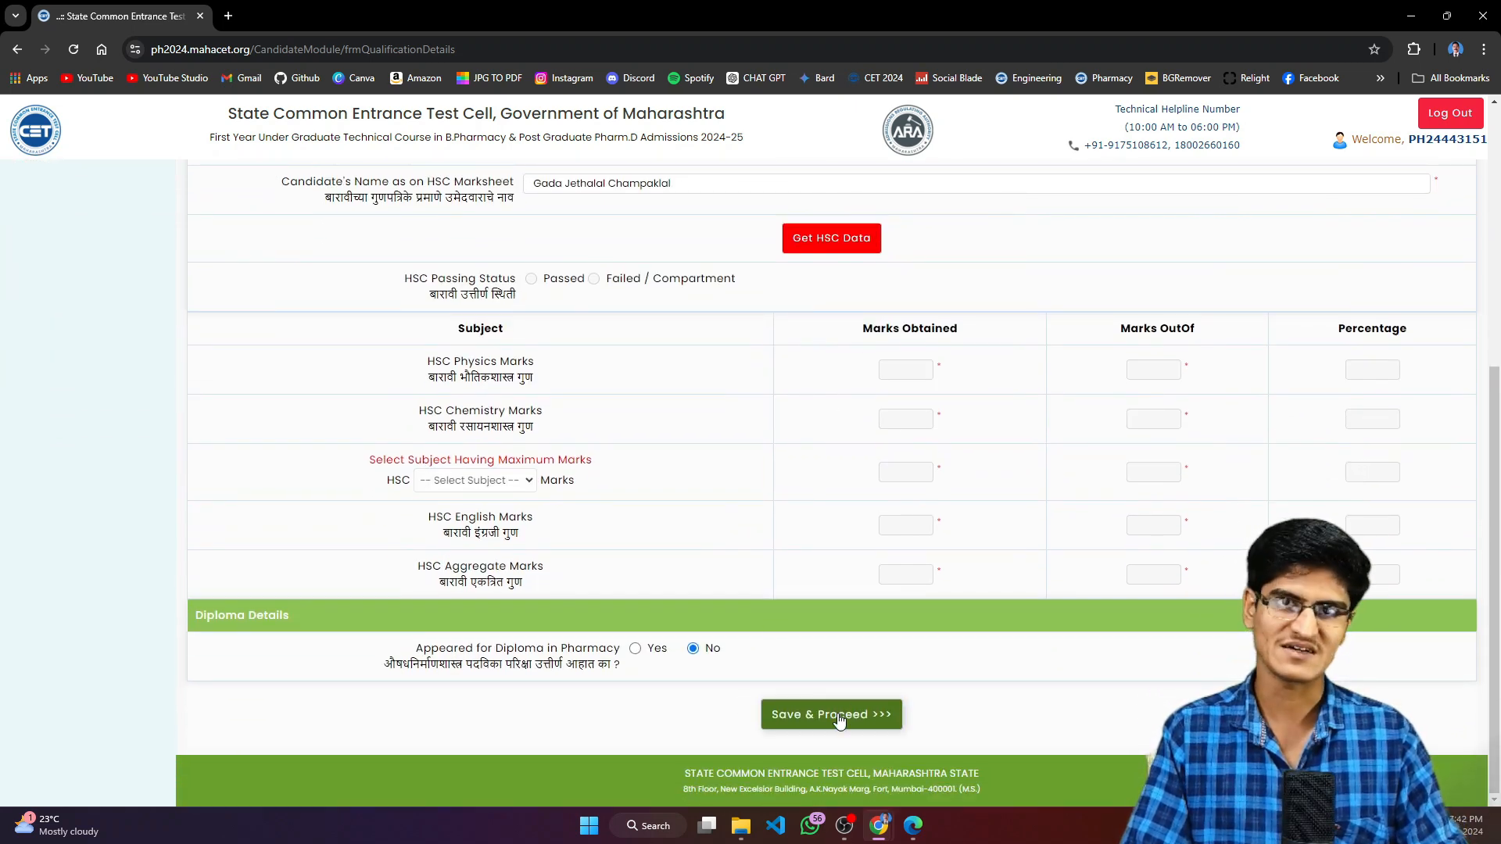
{"action": "left_click", "coordinate": [819, 726]}
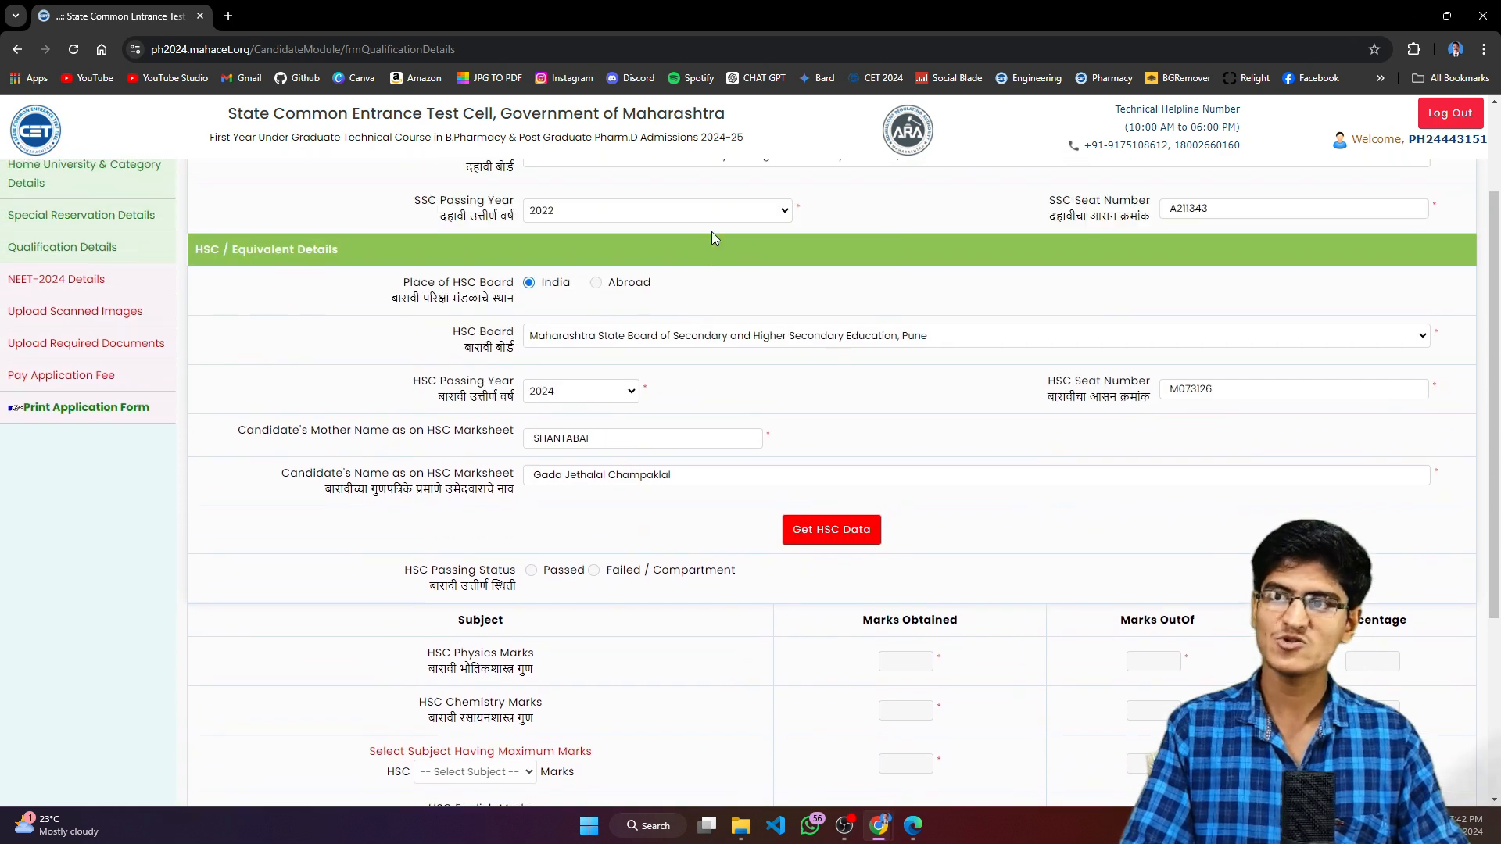
{"action": "scroll", "coordinate": [739, 497], "scroll_direction": "down", "scroll_amount": 1}
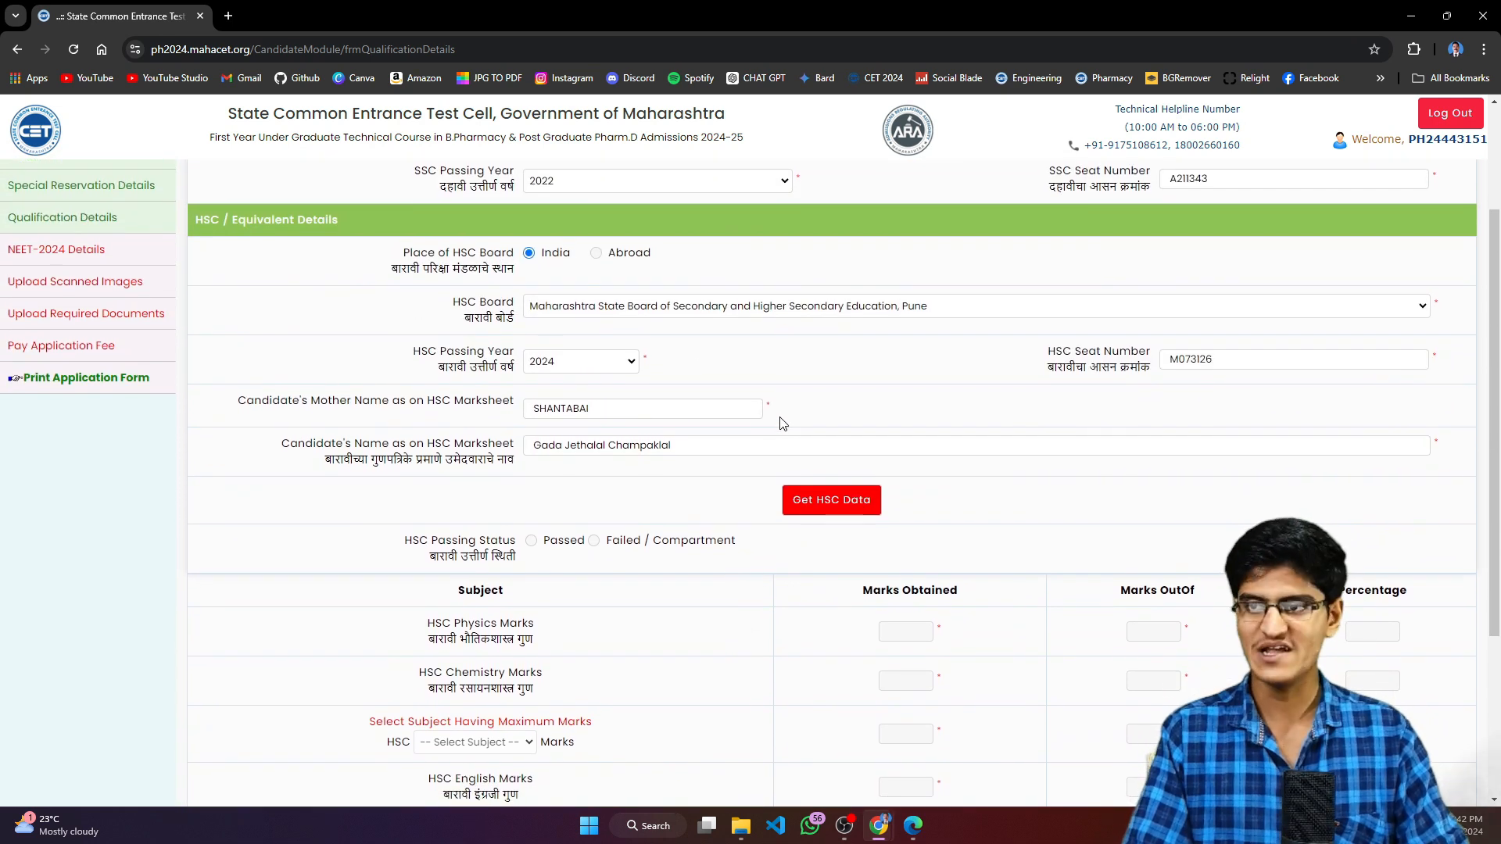
{"action": "scroll", "coordinate": [713, 381], "scroll_direction": "up", "scroll_amount": 1}
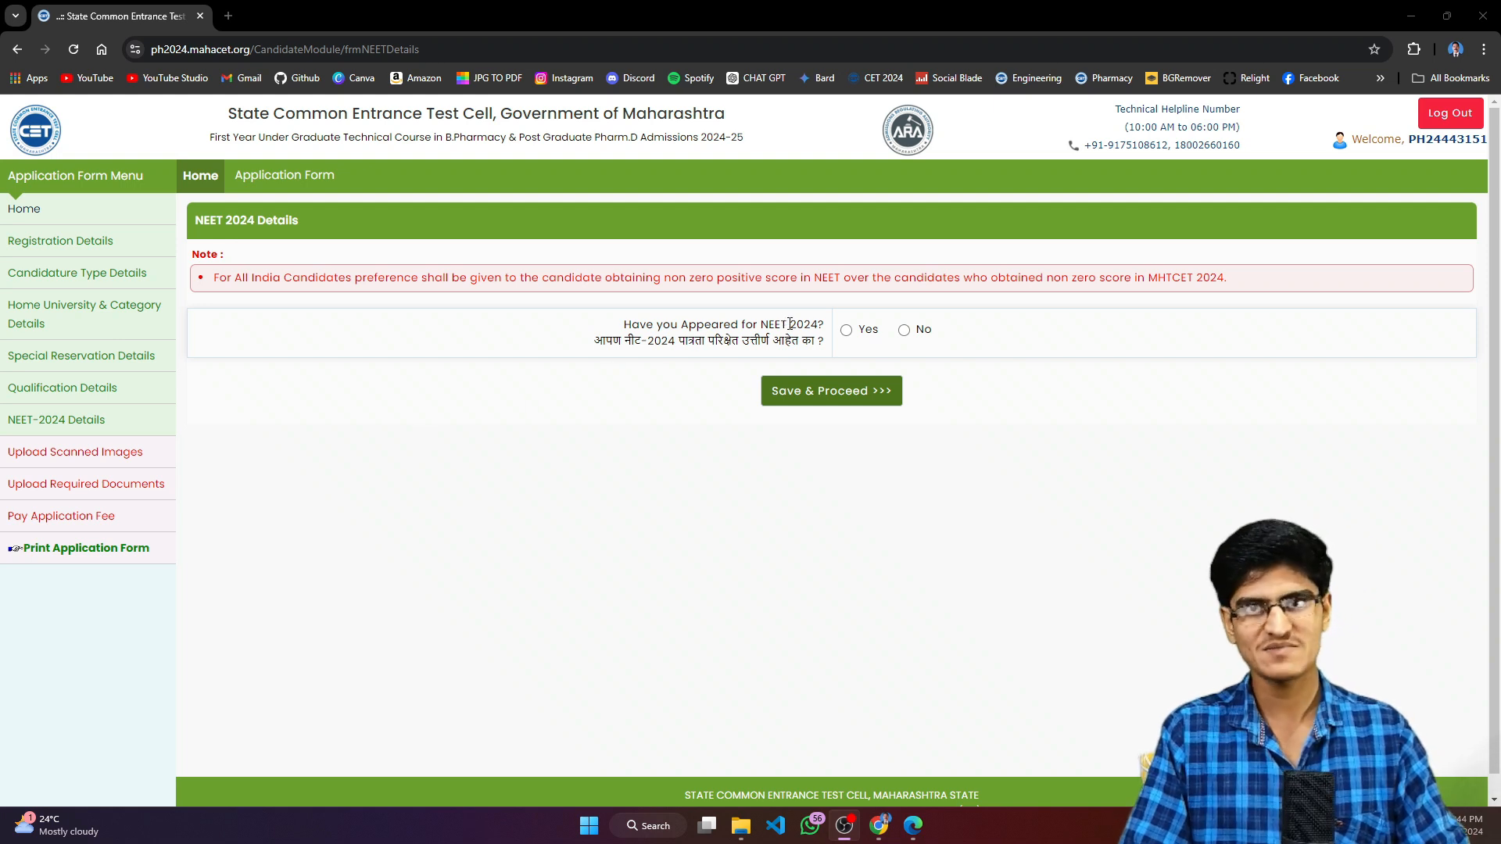
Step: Switch the 'Have you Appeared for NEET 2024?' answer from Yes to No and save
{"action": "left_click_drag", "start_coordinate": [756, 328], "coordinate": [827, 322]}
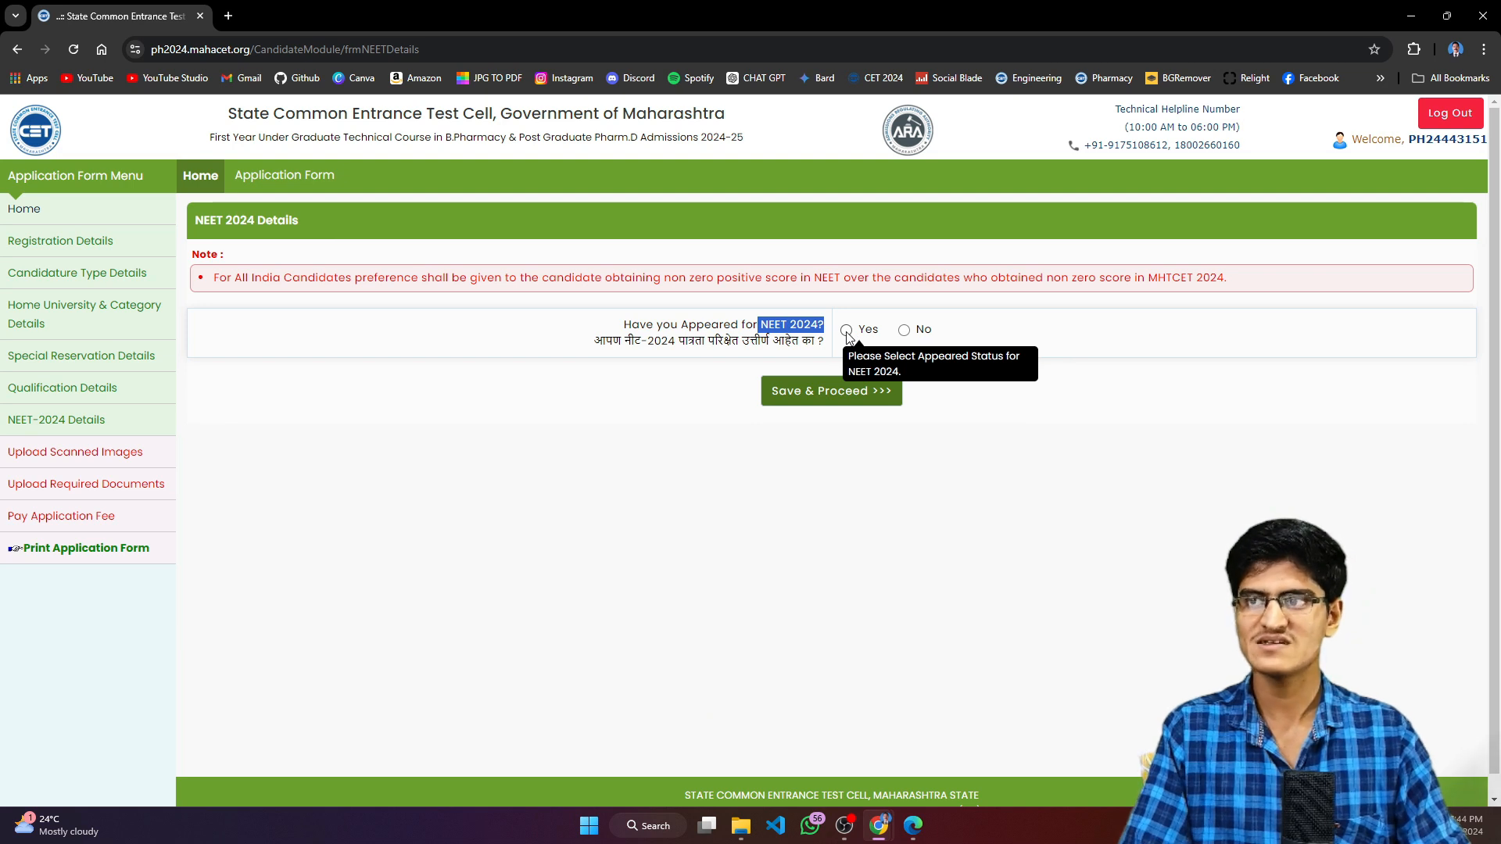
{"action": "left_click", "coordinate": [847, 330]}
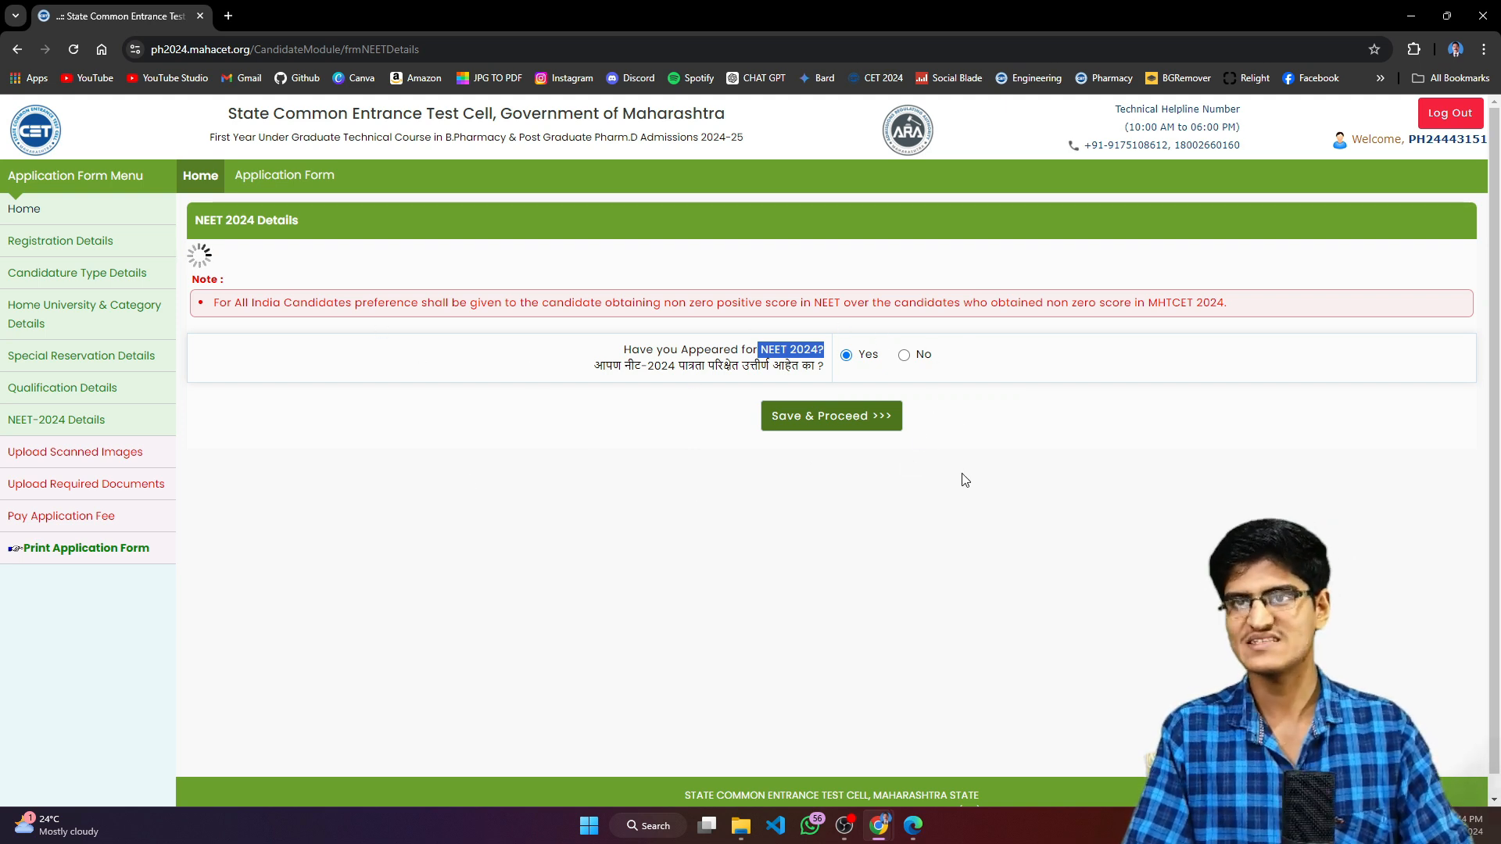
{"action": "scroll", "coordinate": [938, 430], "scroll_direction": "down", "scroll_amount": 1}
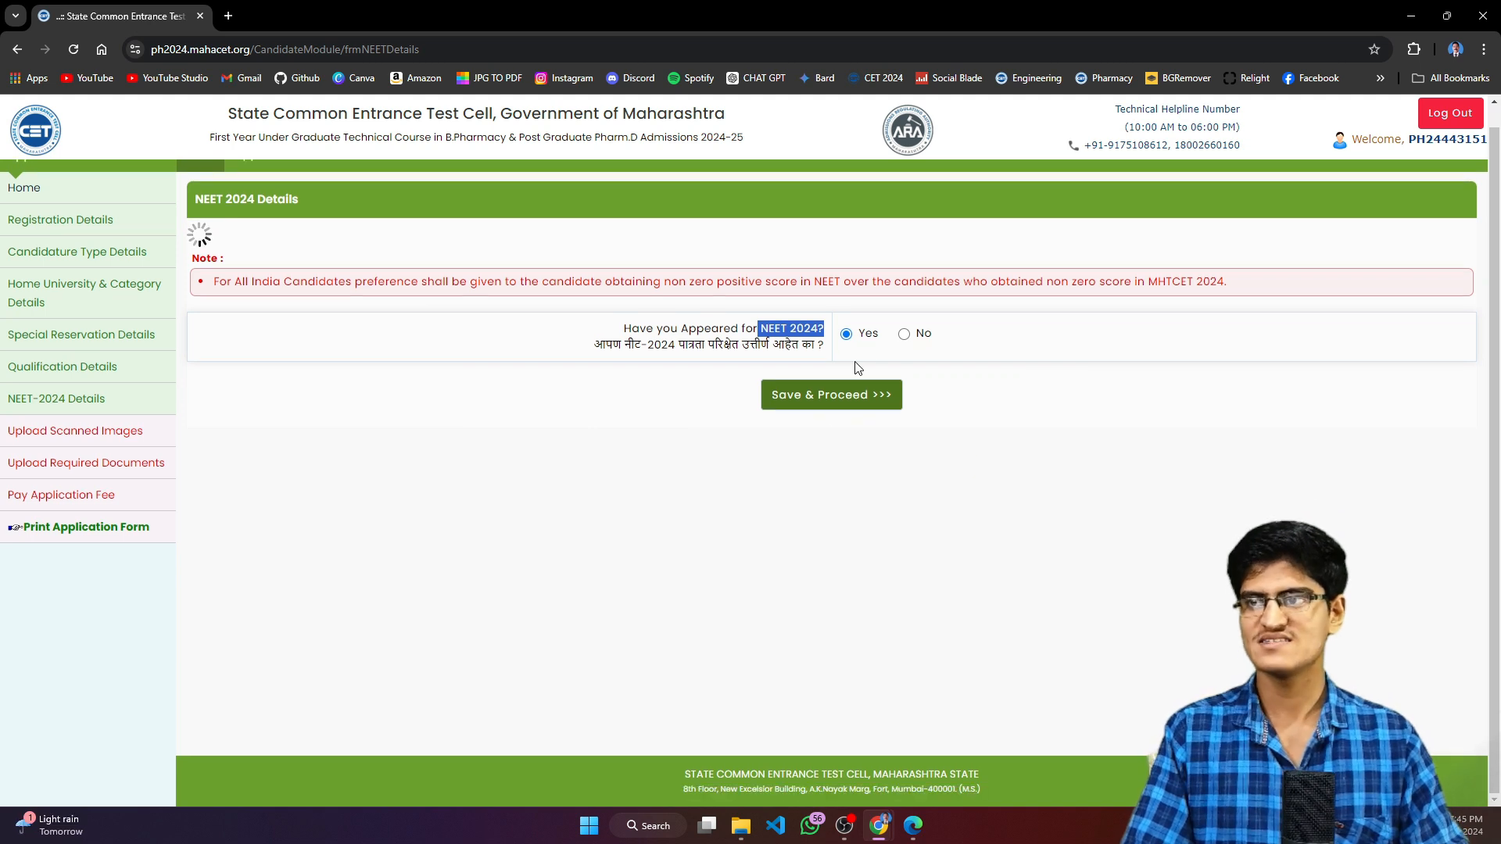
{"action": "left_click", "coordinate": [906, 336]}
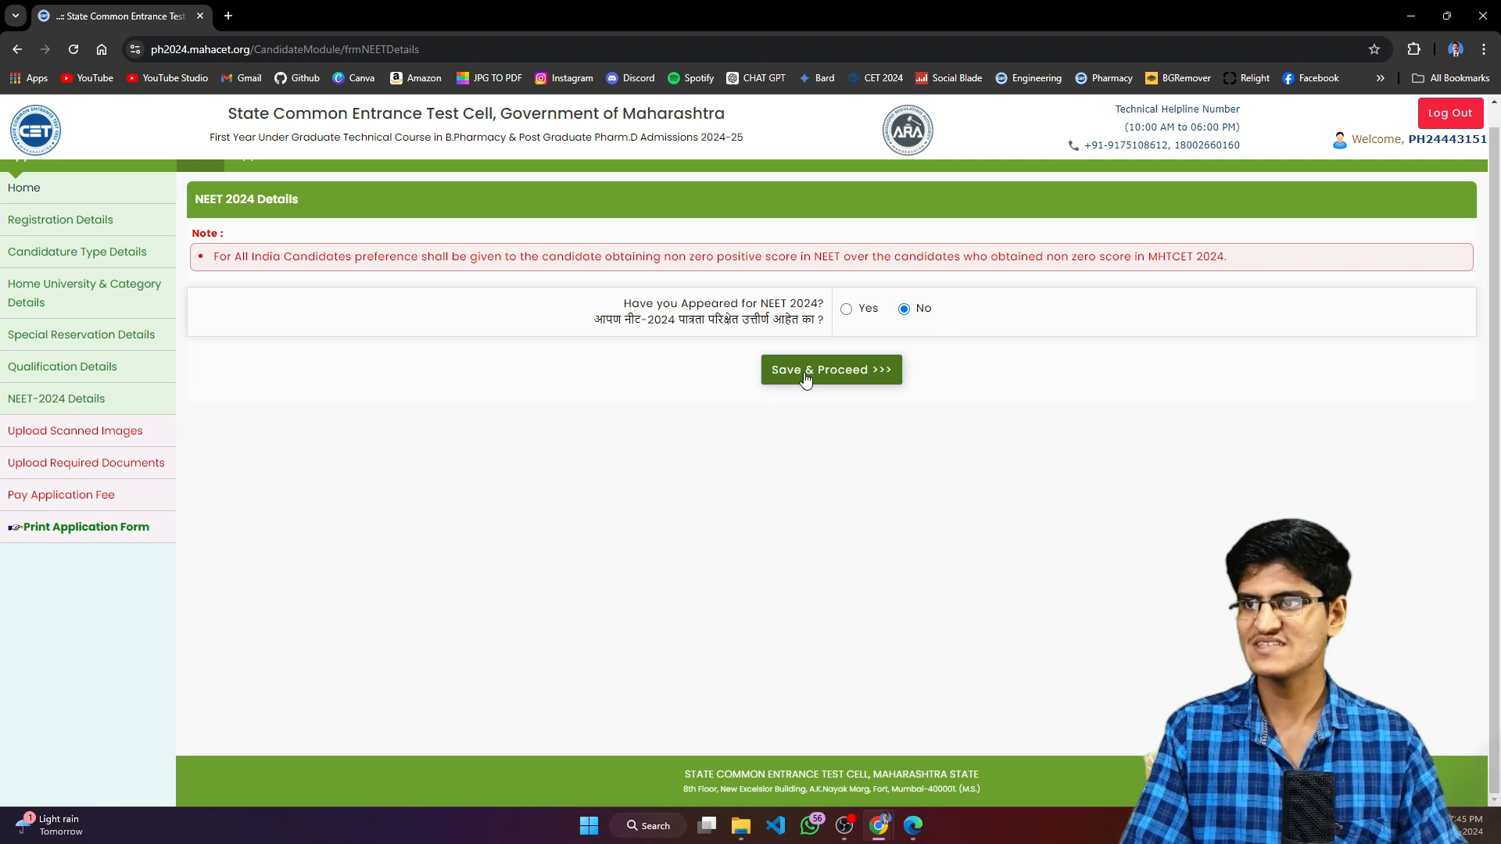
{"action": "left_click", "coordinate": [819, 372]}
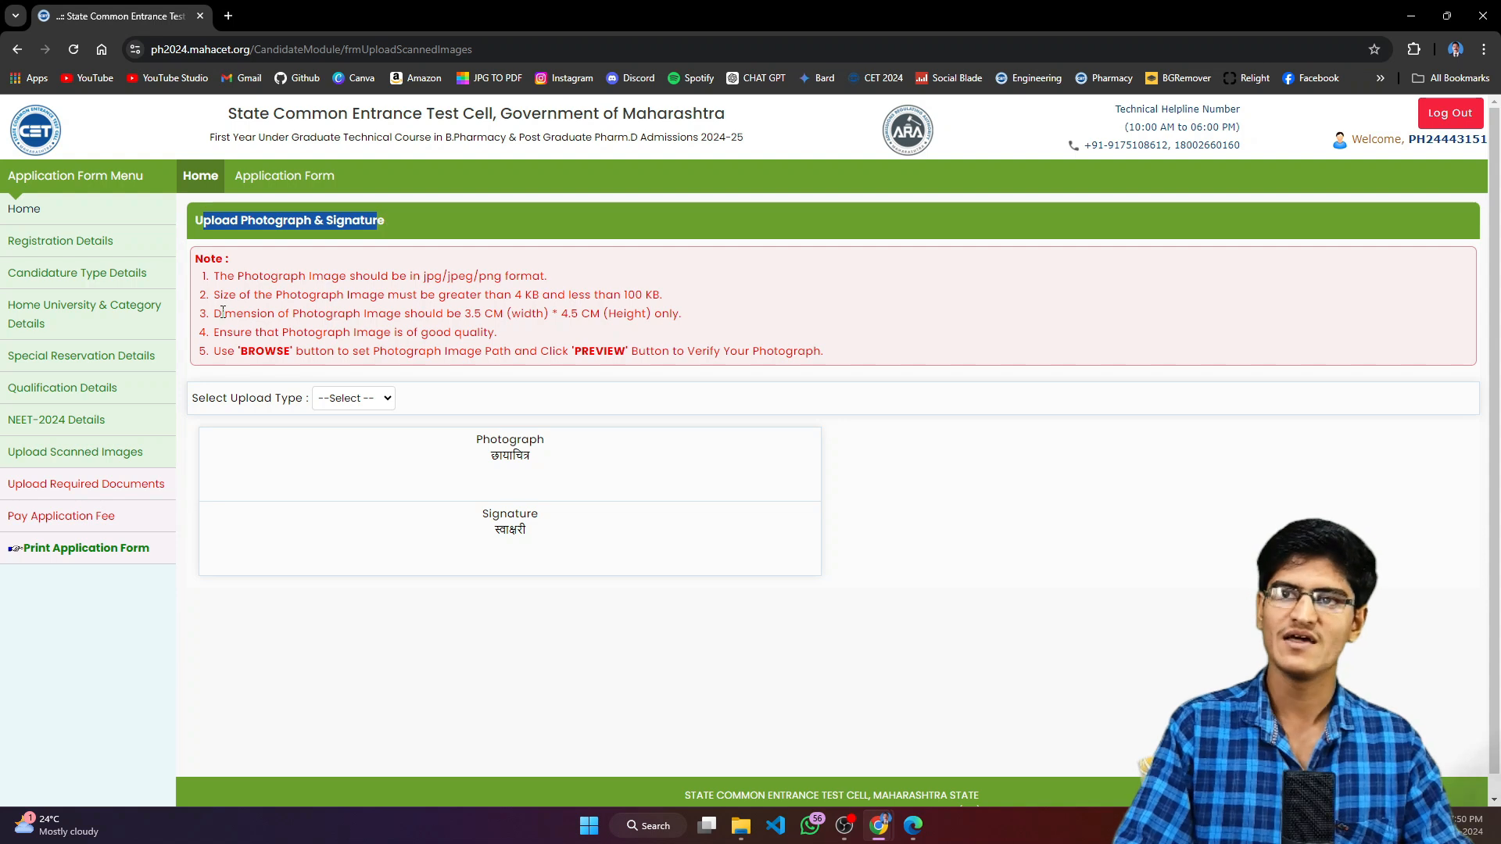
Step: Review the photo rules: jpg/jpeg/png format, 4–100 KB, 3.5 cm × 4.5 cm
{"action": "left_click_drag", "start_coordinate": [217, 279], "coordinate": [547, 287]}
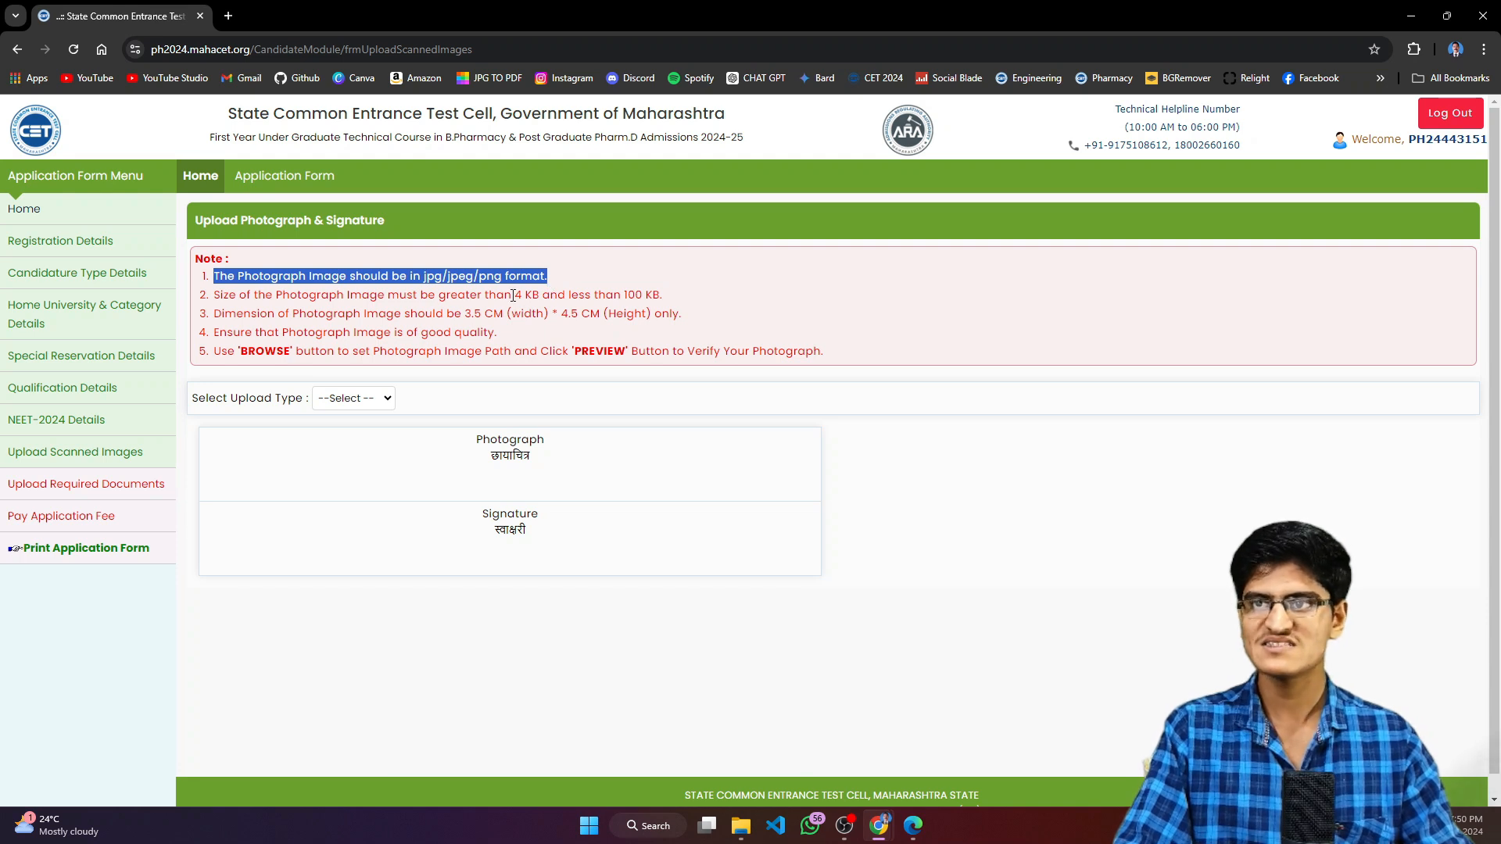
{"action": "left_click_drag", "start_coordinate": [439, 295], "coordinate": [668, 297]}
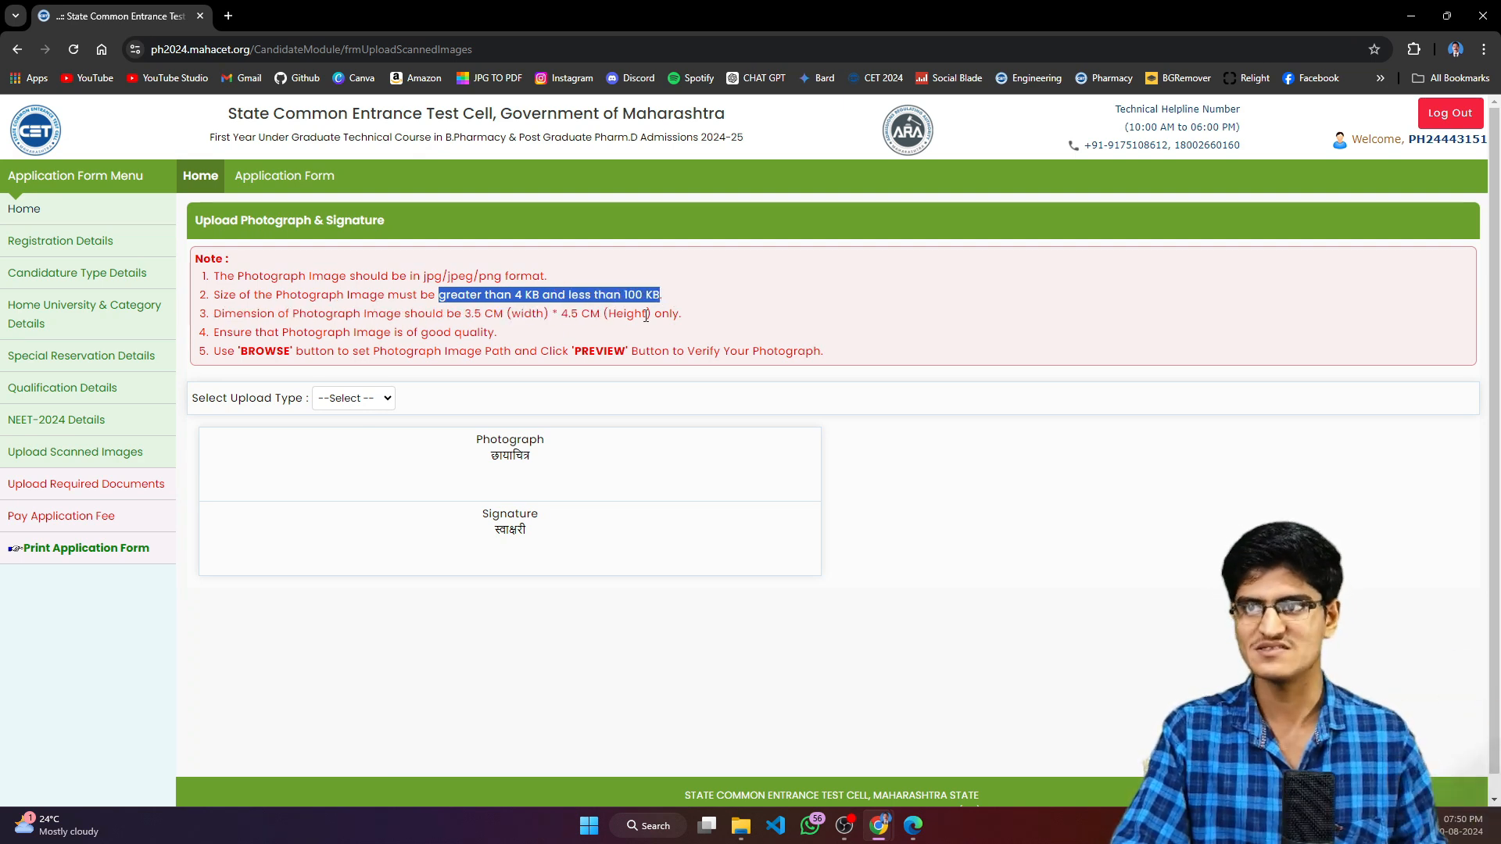
{"action": "left_click_drag", "start_coordinate": [682, 313], "coordinate": [462, 314]}
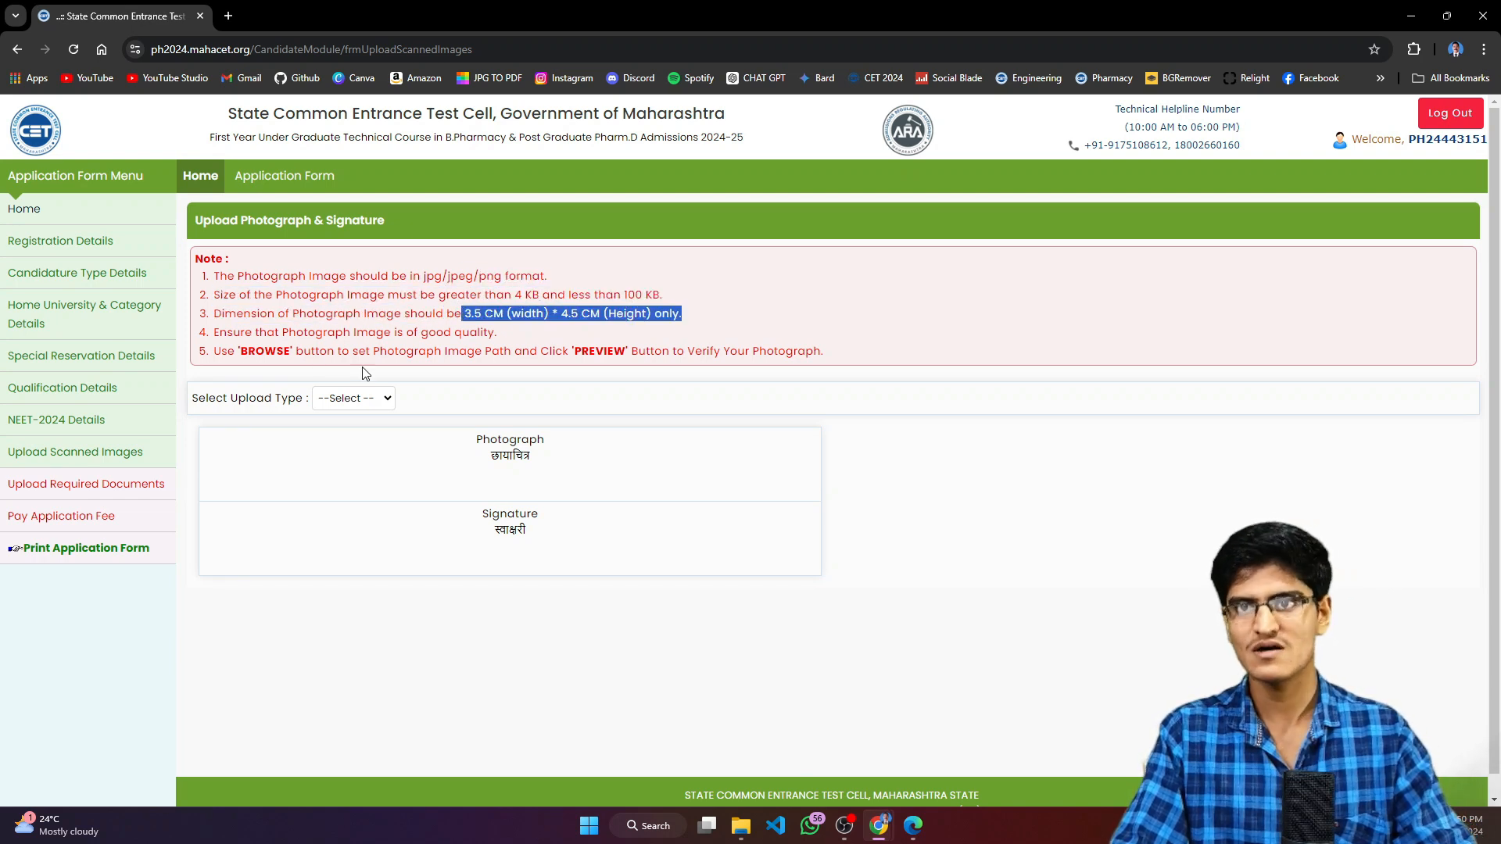
Step: Scroll down and open the Select Upload Type dropdown
{"action": "scroll", "coordinate": [360, 399], "scroll_direction": "down", "scroll_amount": 1}
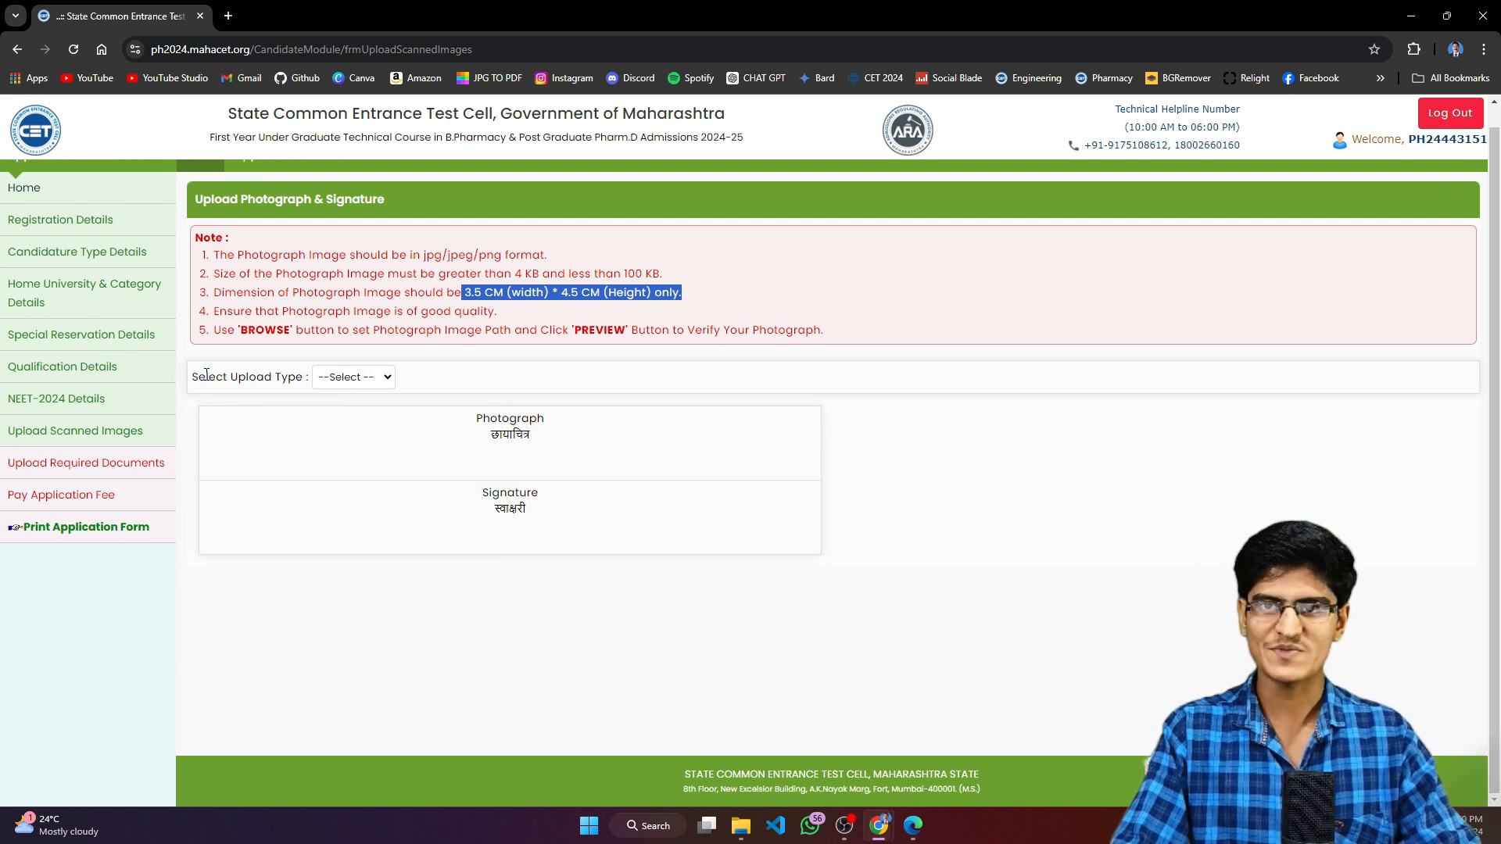
{"action": "left_click_drag", "start_coordinate": [198, 379], "coordinate": [312, 379]}
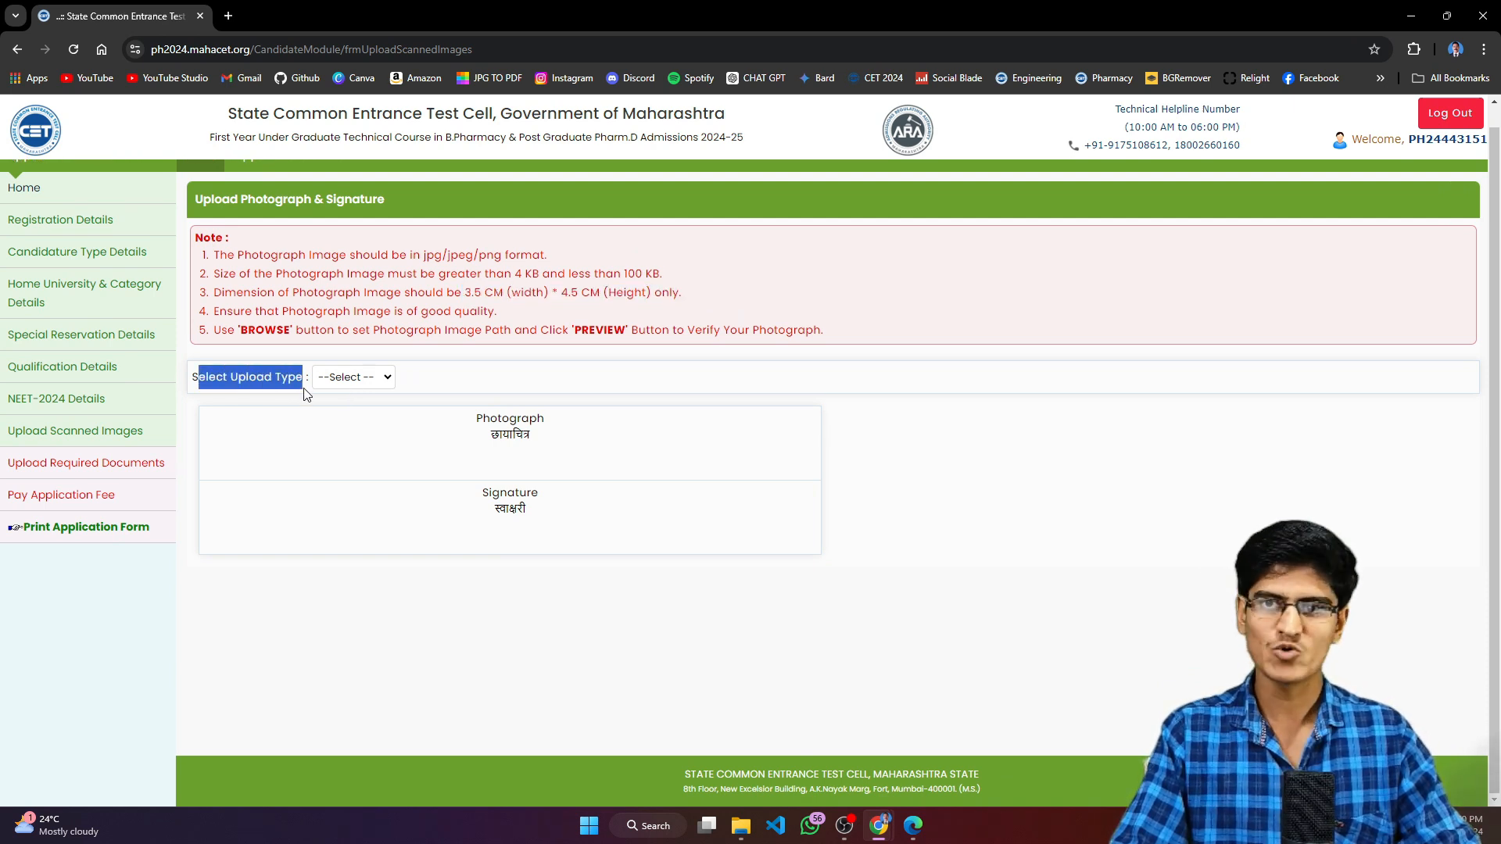
{"action": "left_click", "coordinate": [389, 379]}
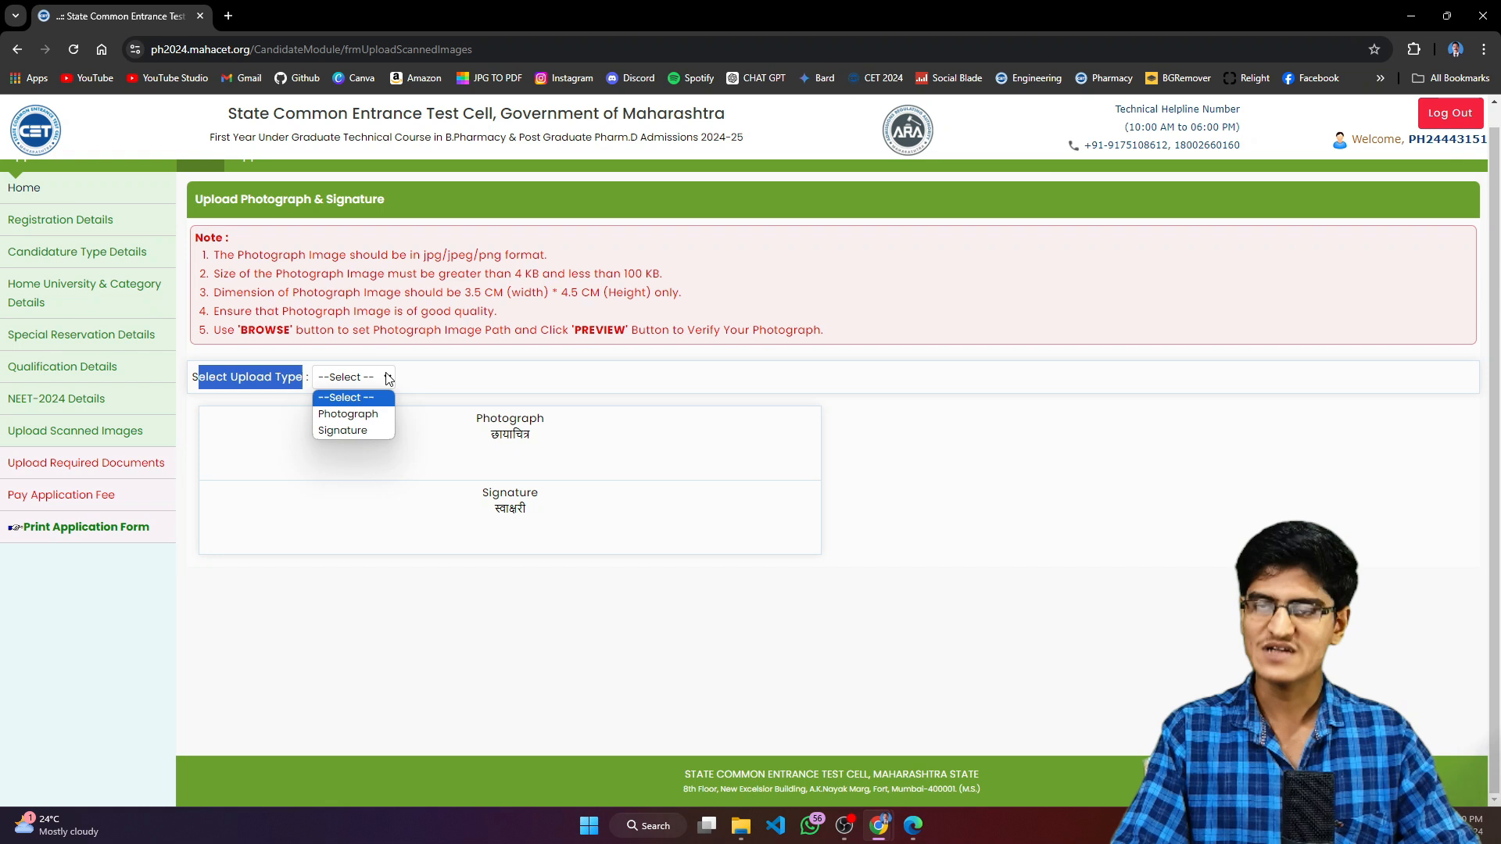
Step: Choose Photograph as the upload type, load the candidate's photo file and upload it
{"action": "left_click", "coordinate": [367, 414]}
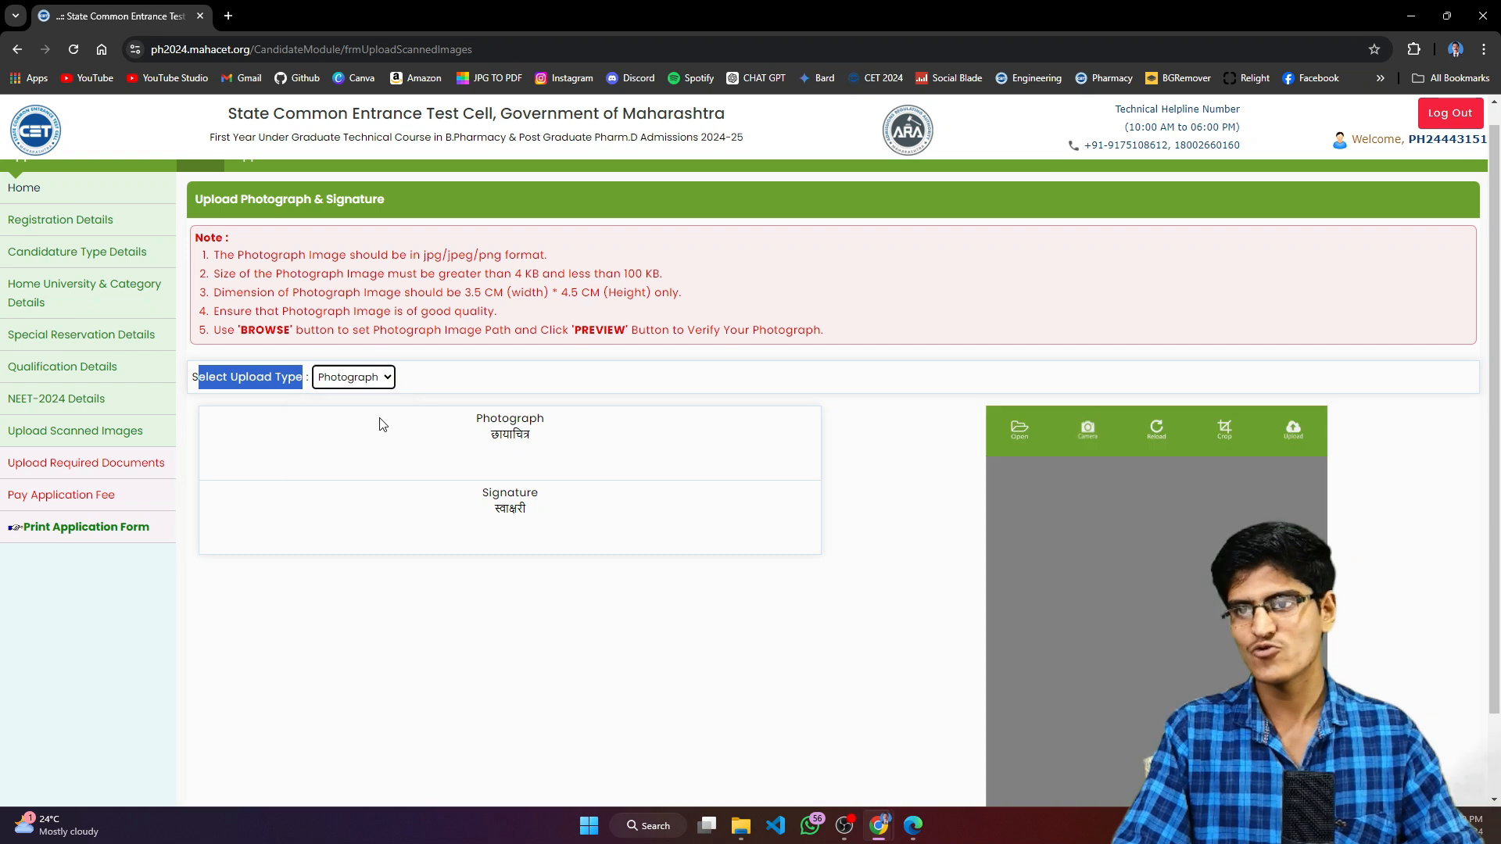
{"action": "scroll", "coordinate": [1177, 545], "scroll_direction": "down", "scroll_amount": 2}
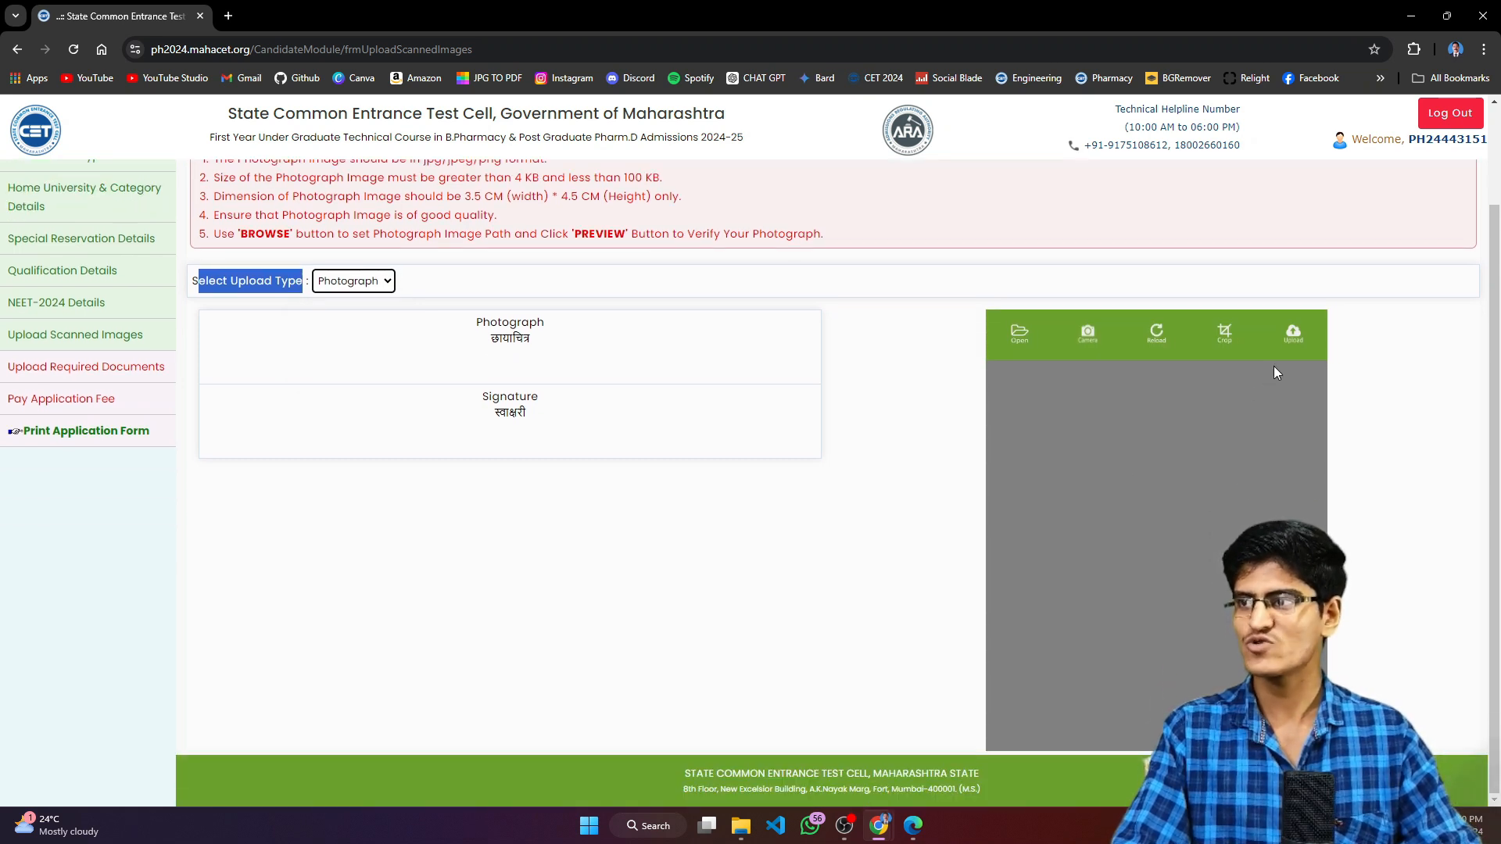
{"action": "left_click", "coordinate": [1019, 335]}
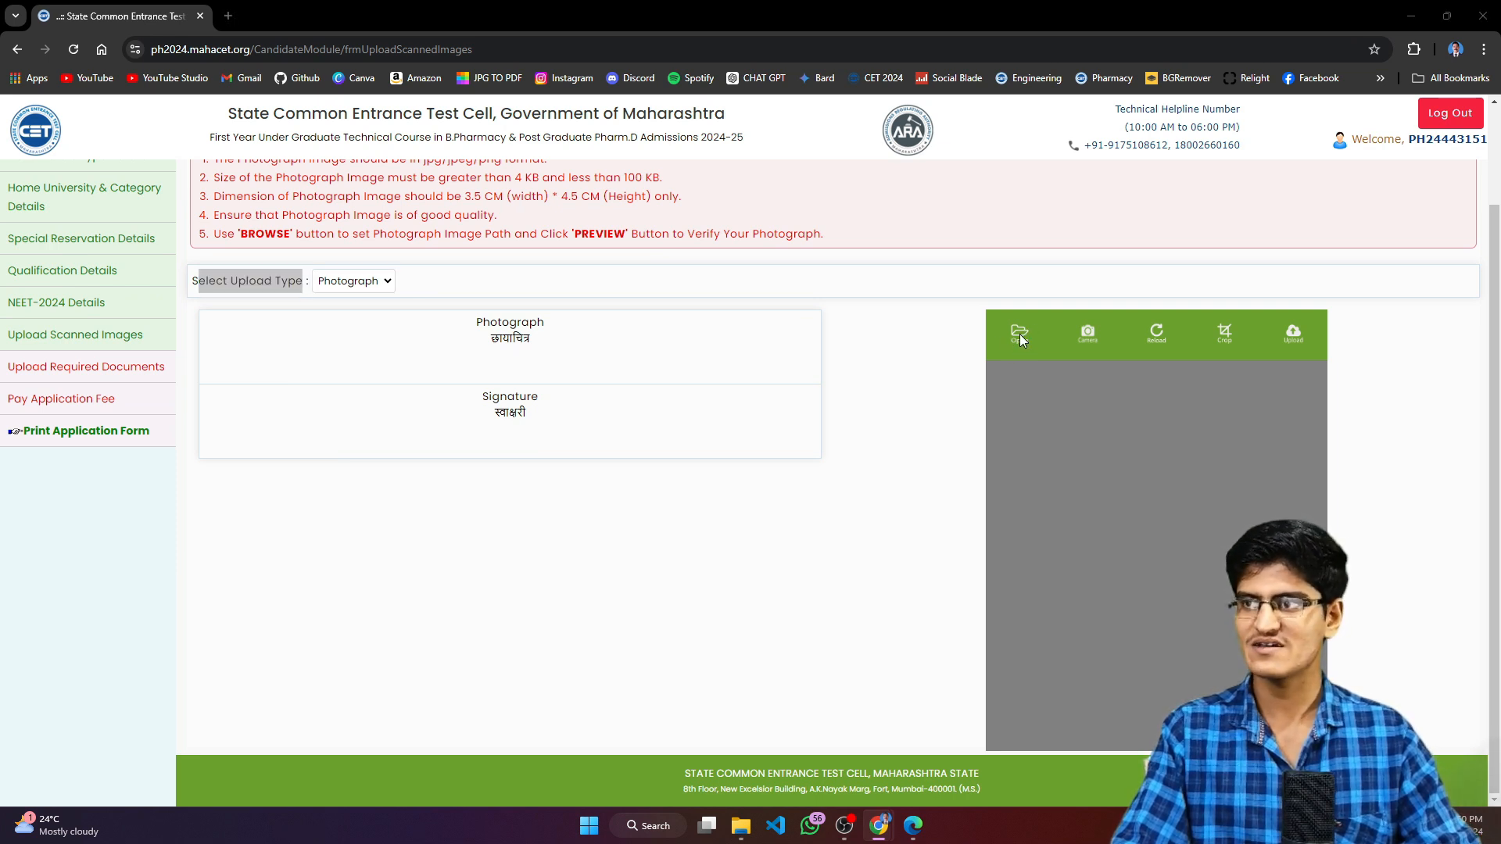
{"action": "key", "text": "Return"}
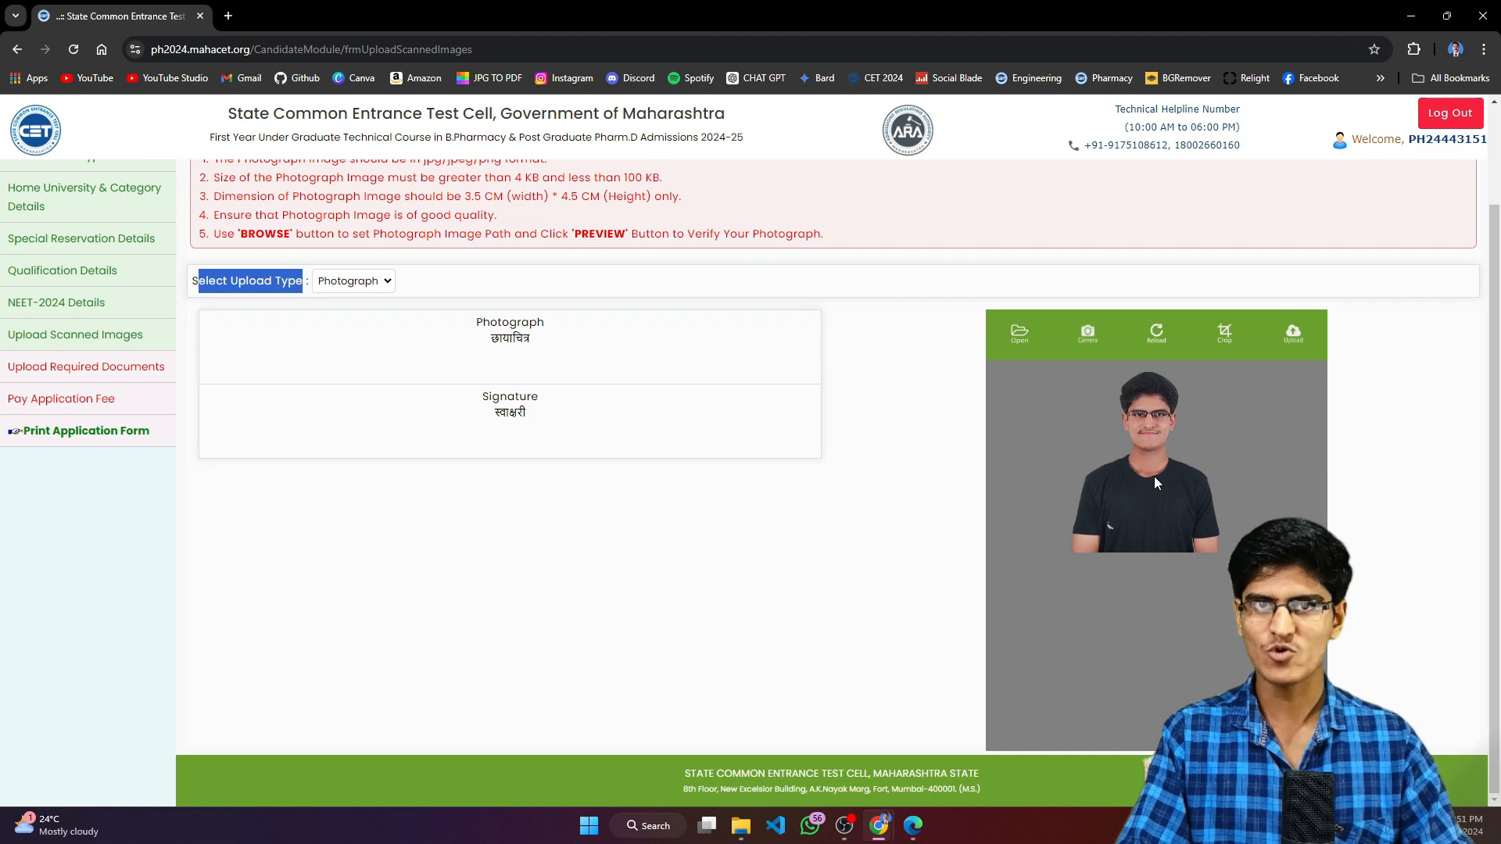
{"action": "left_click", "coordinate": [1294, 334]}
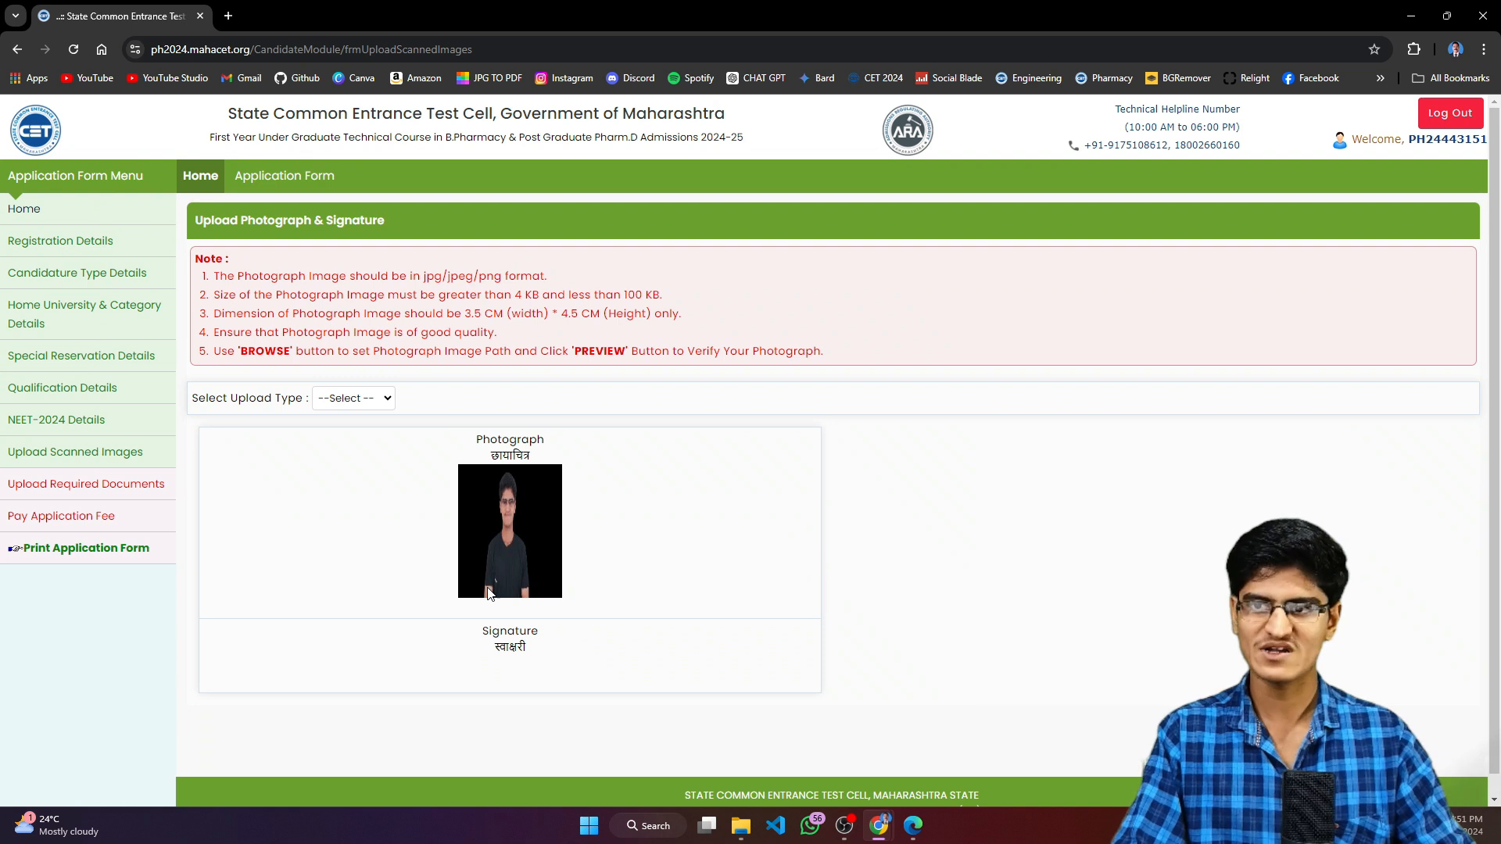
{"action": "scroll", "coordinate": [523, 541], "scroll_direction": "down", "scroll_amount": 1}
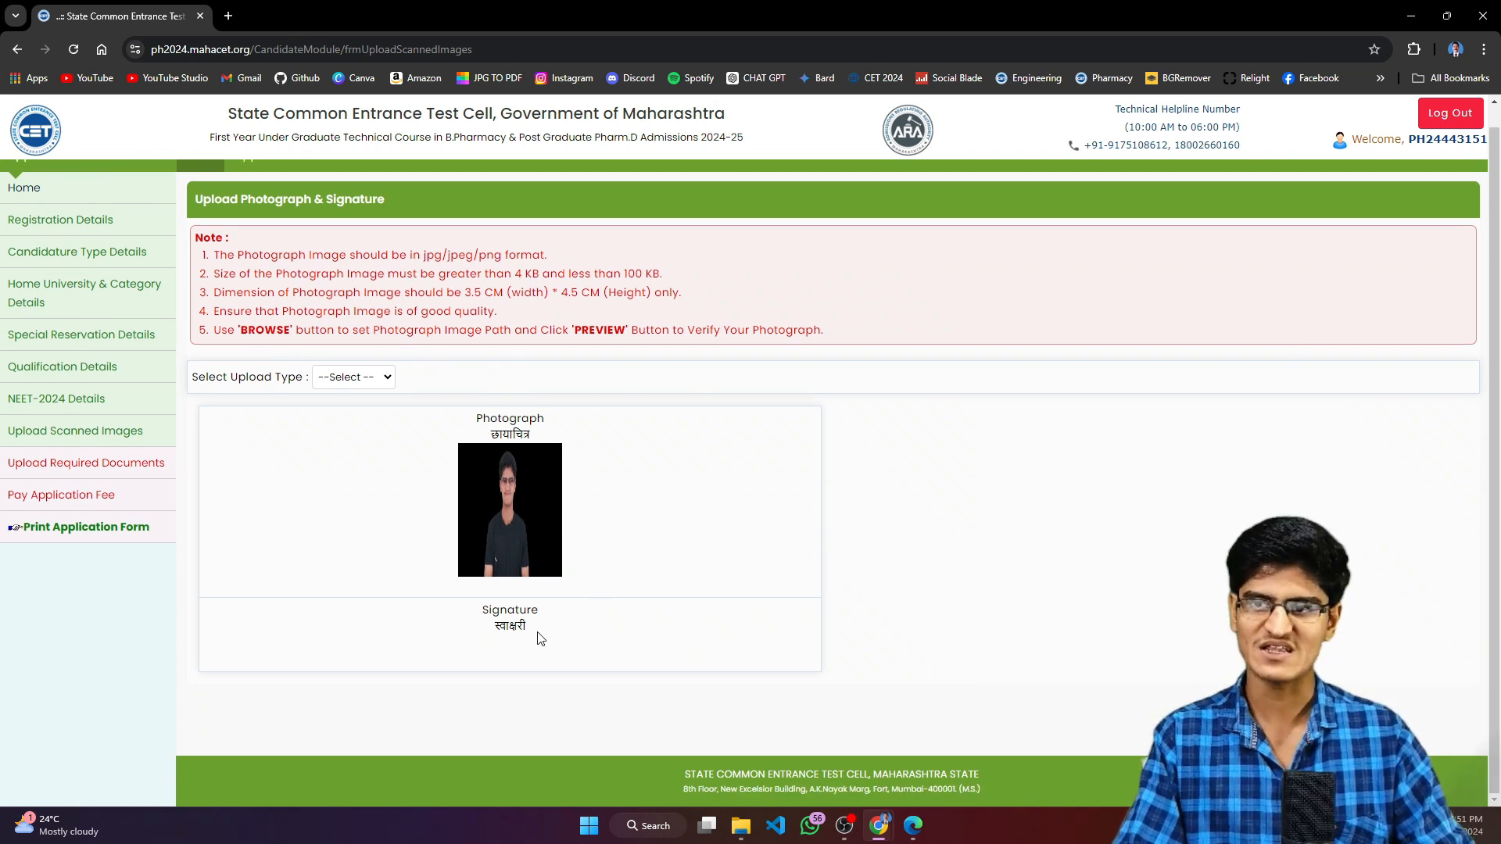
Step: Switch the upload type to Signature and move to the upload panel's Open icon
{"action": "left_click_drag", "start_coordinate": [522, 626], "coordinate": [478, 608]}
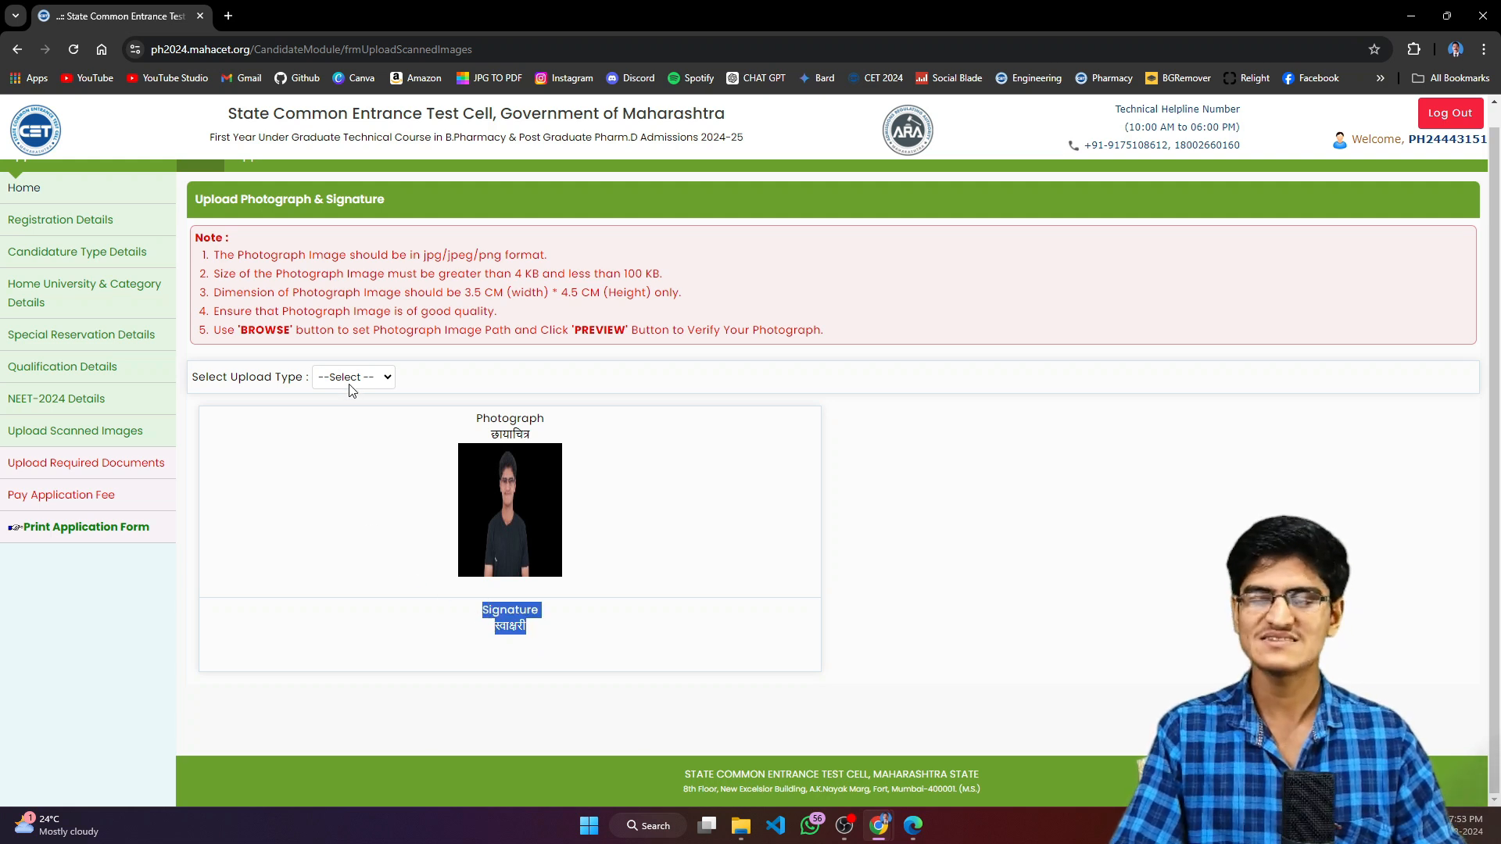
{"action": "left_click_drag", "start_coordinate": [238, 377], "coordinate": [334, 383]}
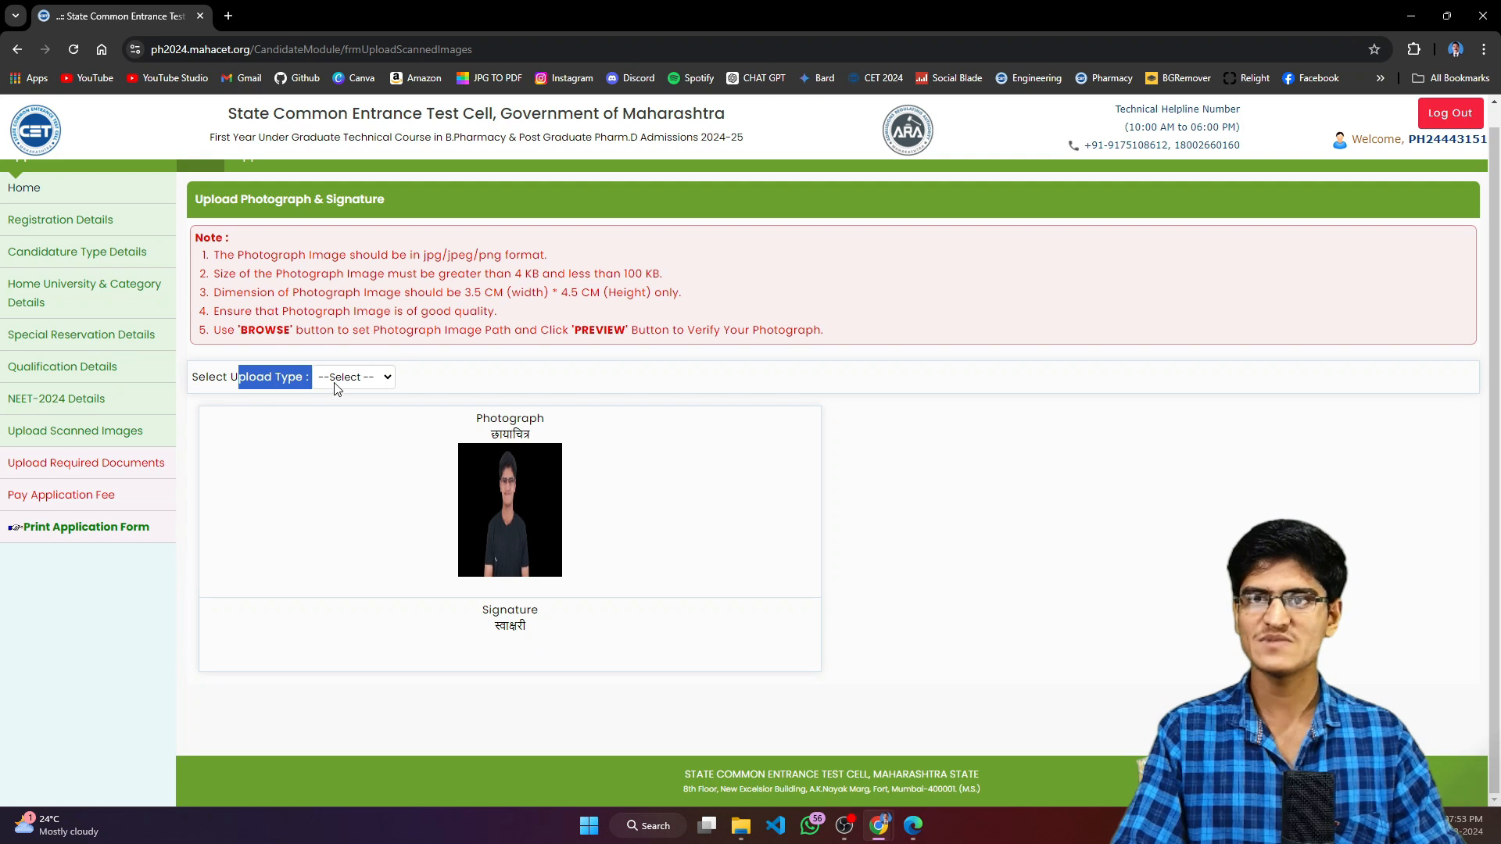
{"action": "left_click", "coordinate": [360, 378]}
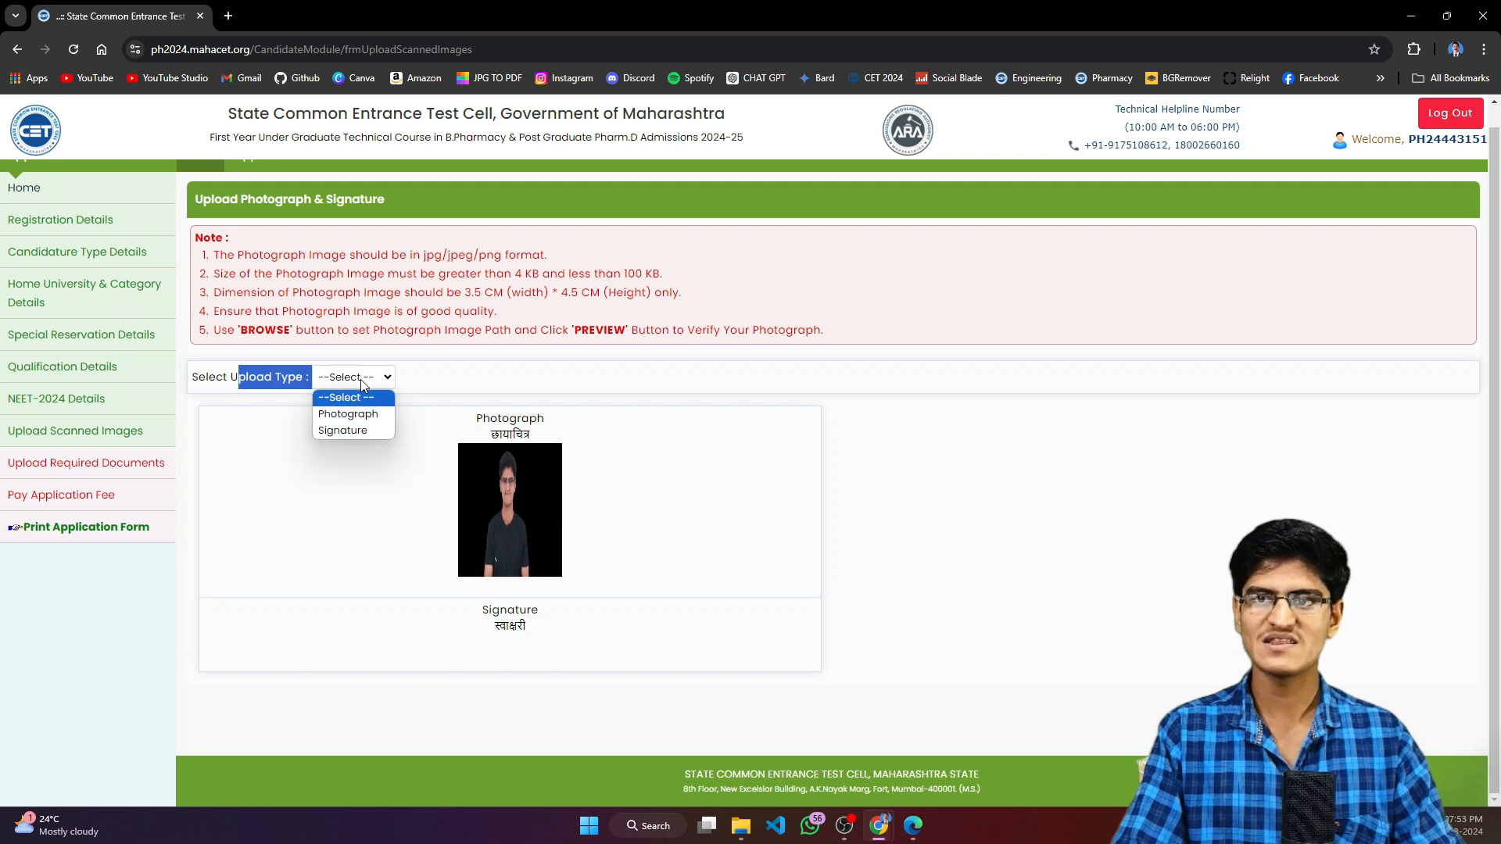
{"action": "left_click", "coordinate": [365, 430]}
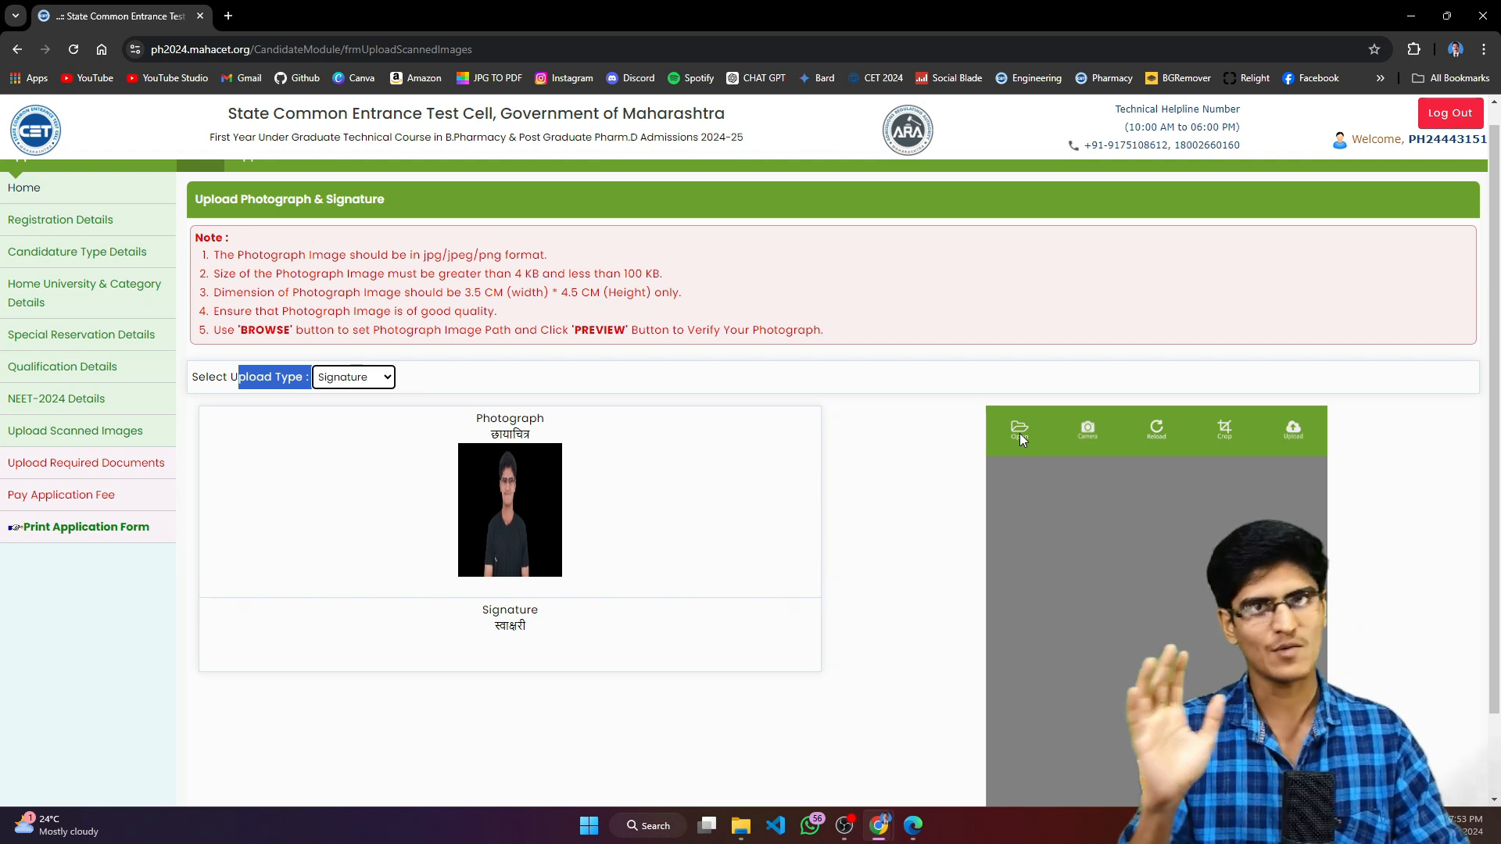
{"action": "scroll", "coordinate": [860, 394], "scroll_direction": "down", "scroll_amount": 1}
{"action": "left_click", "coordinate": [897, 381]}
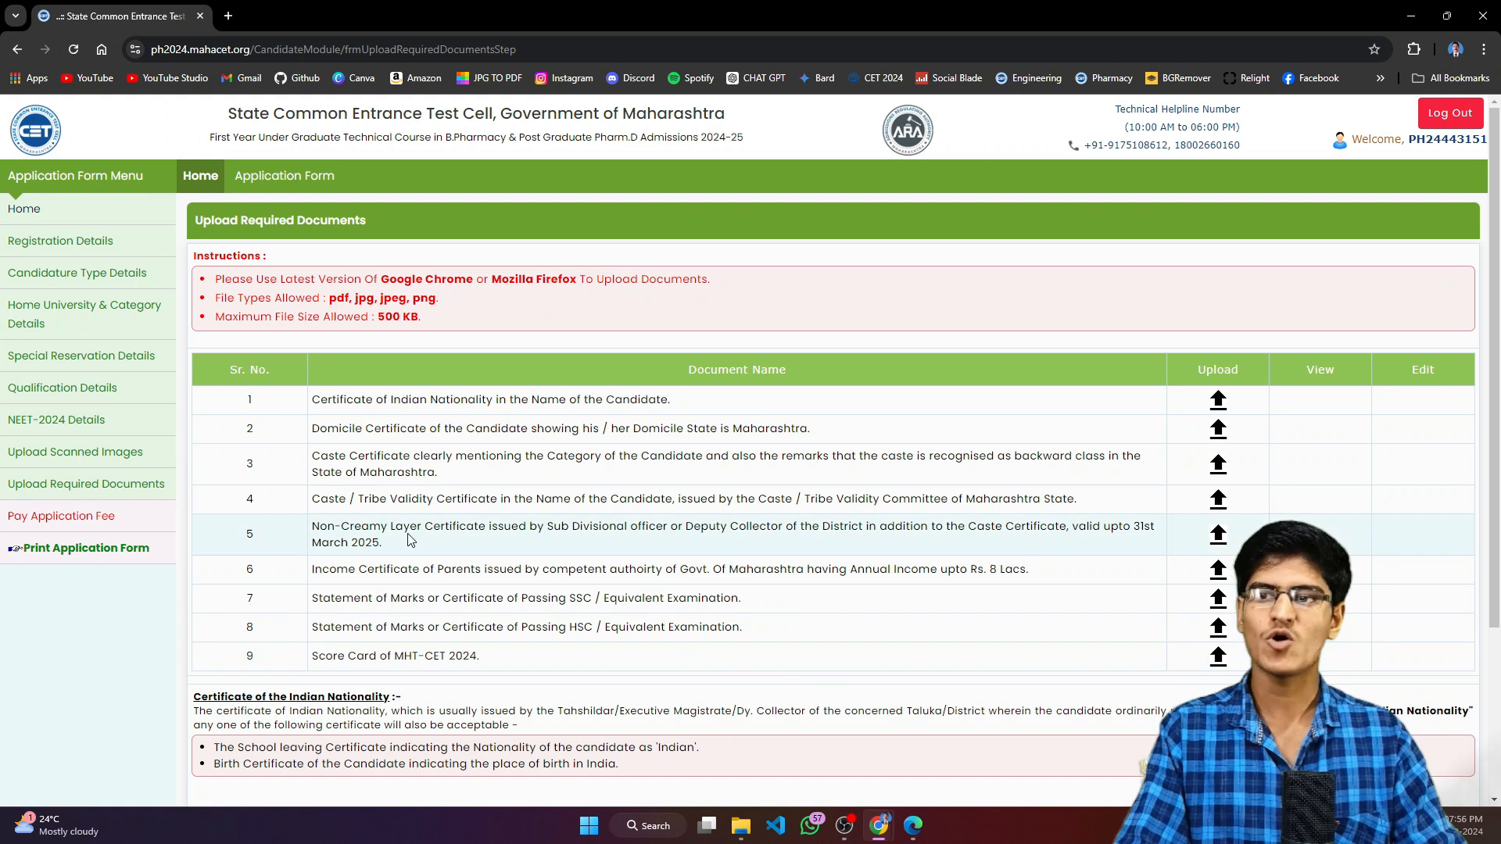
{"action": "left_click_drag", "start_coordinate": [188, 228], "coordinate": [368, 225]}
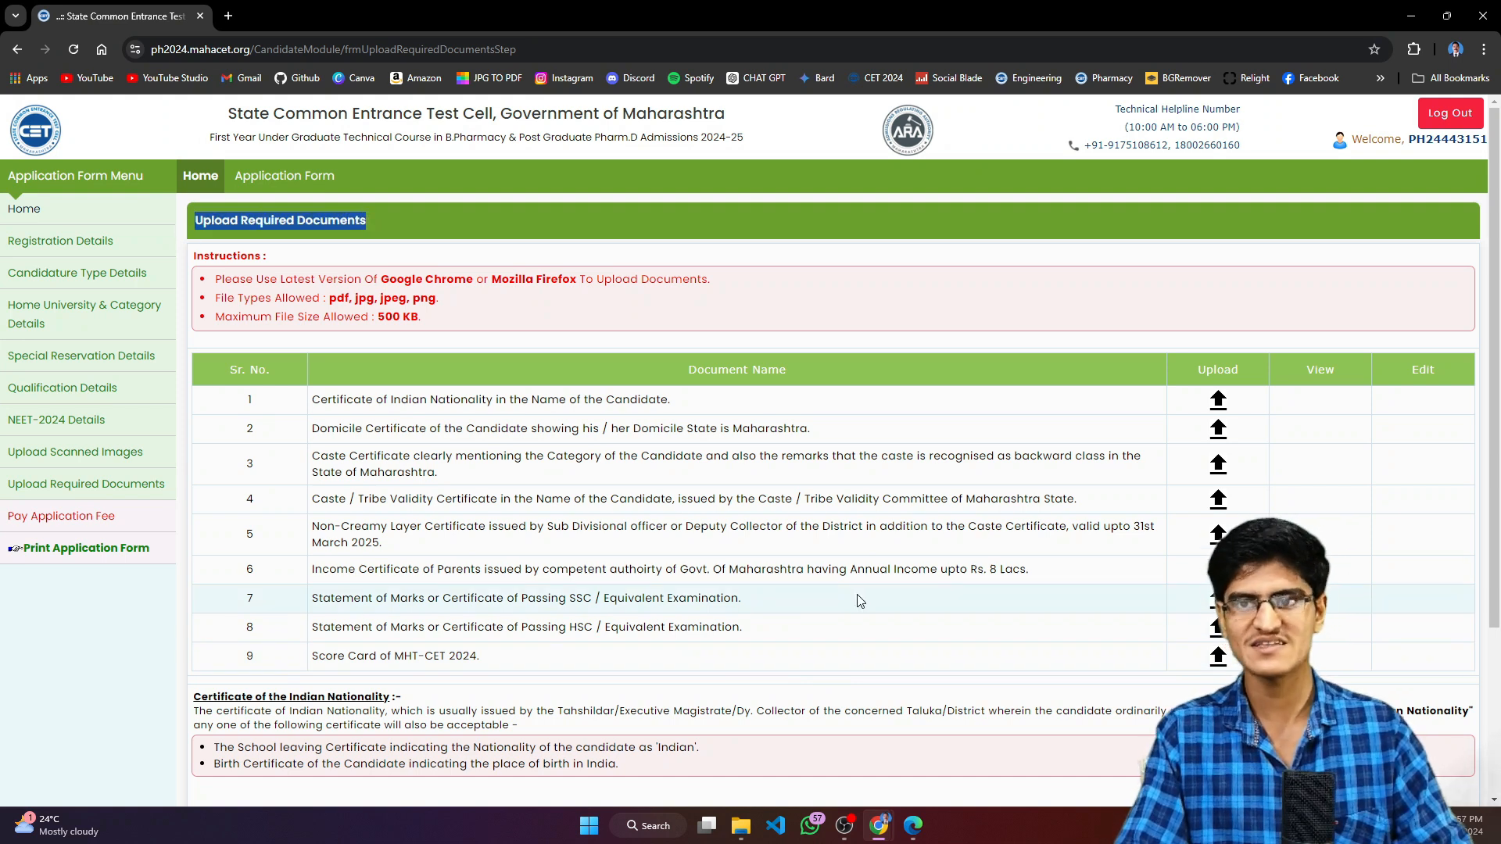
{"action": "scroll", "coordinate": [859, 600], "scroll_direction": "down", "scroll_amount": 2}
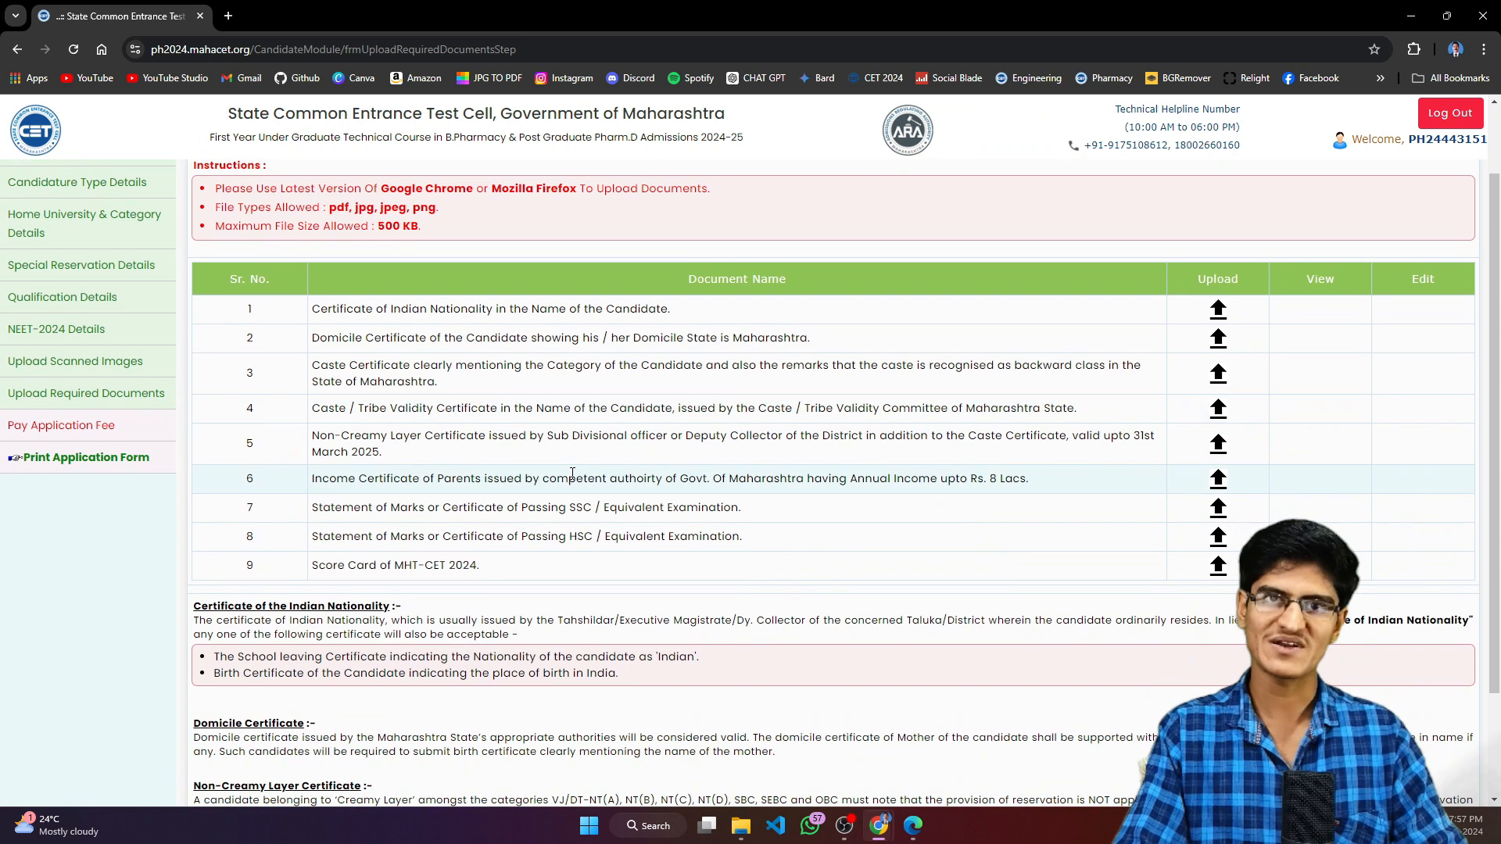
{"action": "left_click_drag", "start_coordinate": [329, 365], "coordinate": [551, 393]}
{"action": "left_click_drag", "start_coordinate": [582, 395], "coordinate": [1097, 412]}
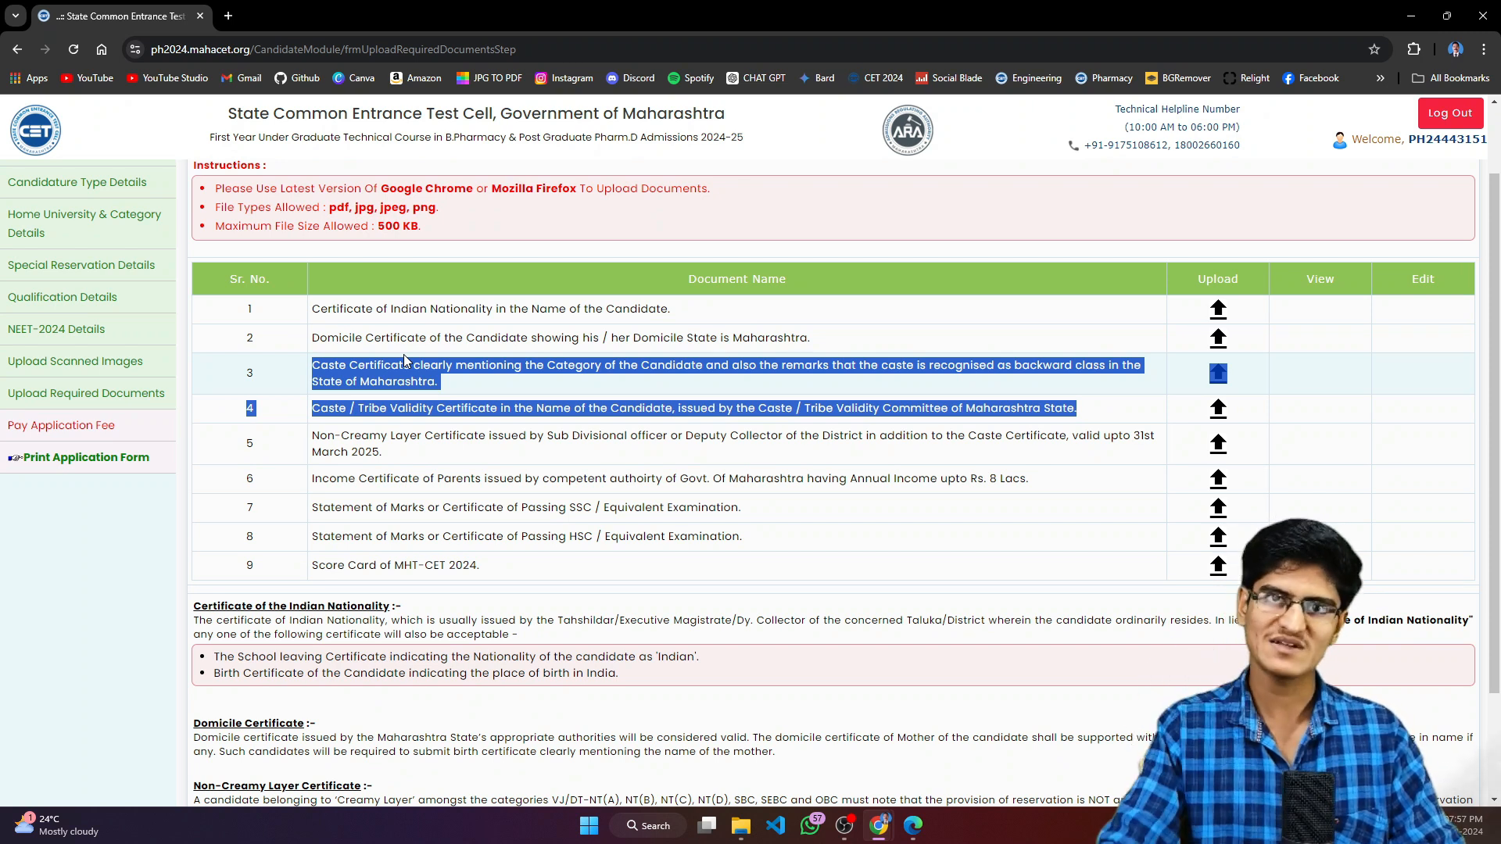
{"action": "scroll", "coordinate": [404, 359], "scroll_direction": "up", "scroll_amount": 1}
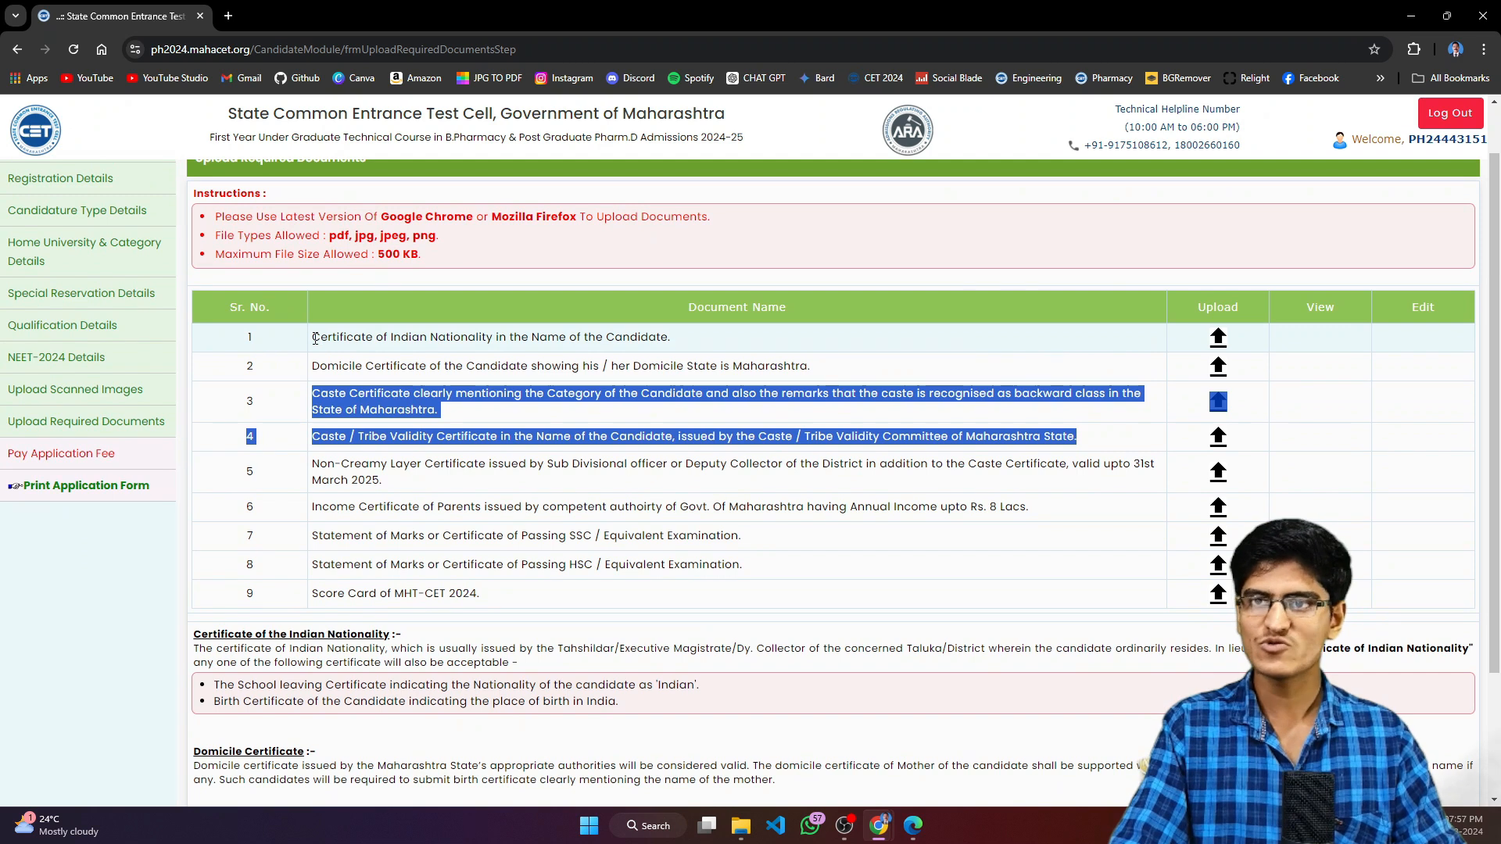
{"action": "left_click_drag", "start_coordinate": [315, 338], "coordinate": [685, 354]}
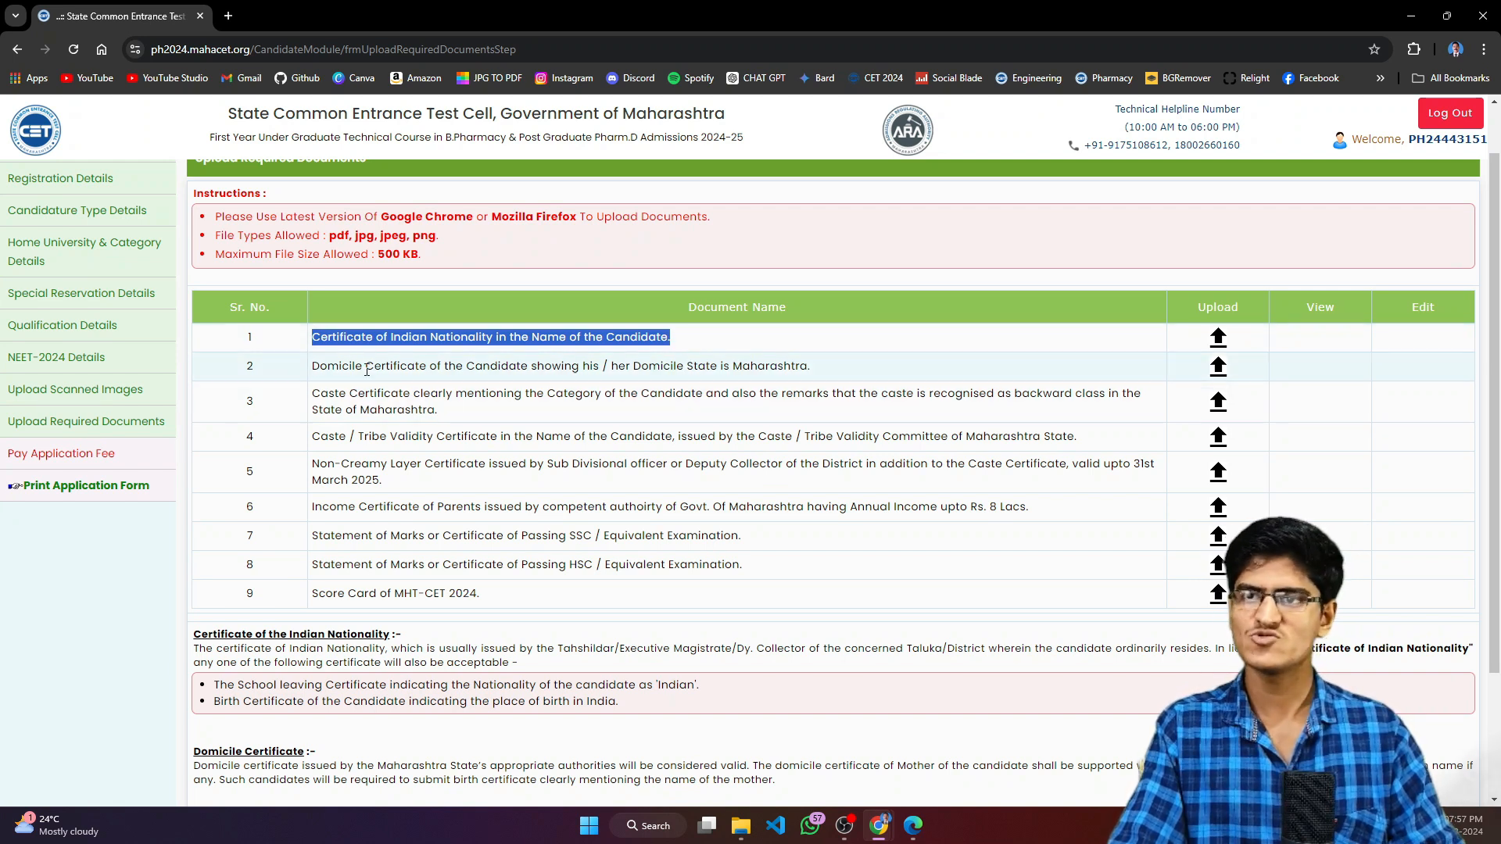
{"action": "left_click", "coordinate": [314, 365]}
{"action": "left_click_drag", "start_coordinate": [313, 365], "coordinate": [428, 365]}
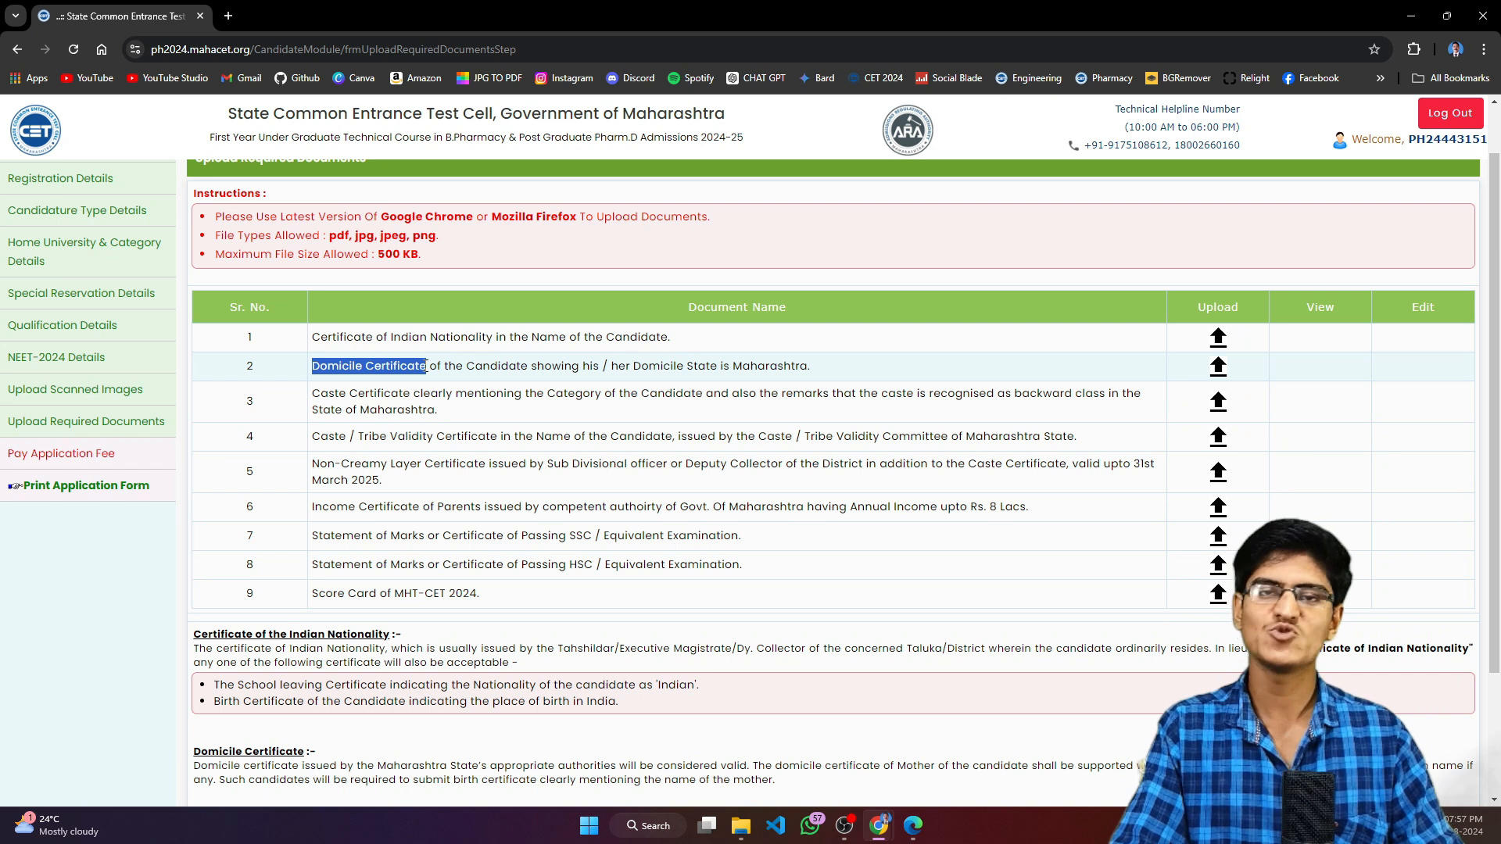
{"action": "left_click_drag", "start_coordinate": [388, 338], "coordinate": [494, 338]}
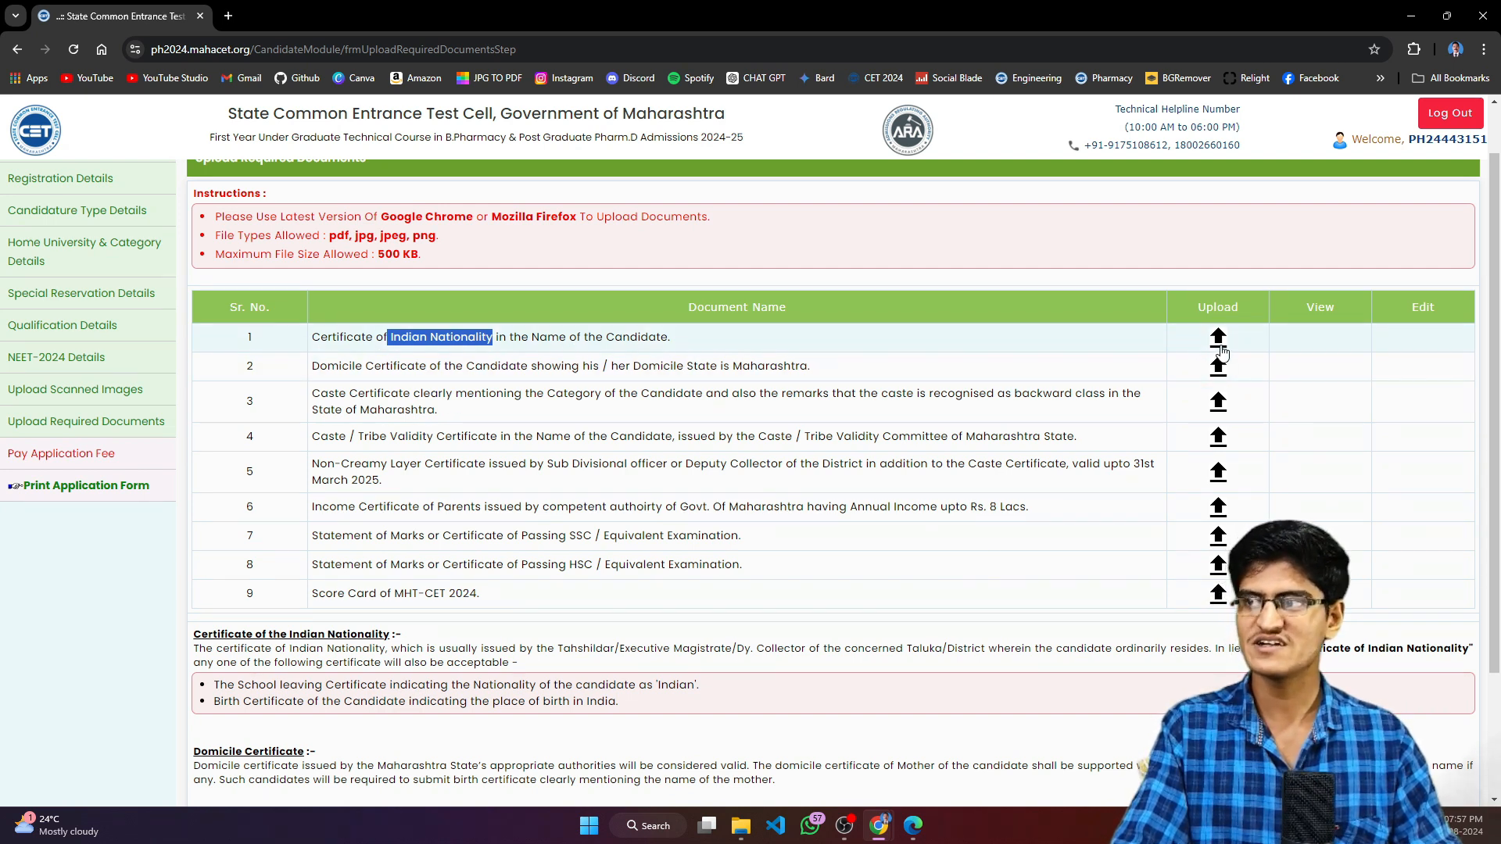
{"action": "left_click", "coordinate": [317, 364]}
{"action": "left_click_drag", "start_coordinate": [317, 364], "coordinate": [420, 365]}
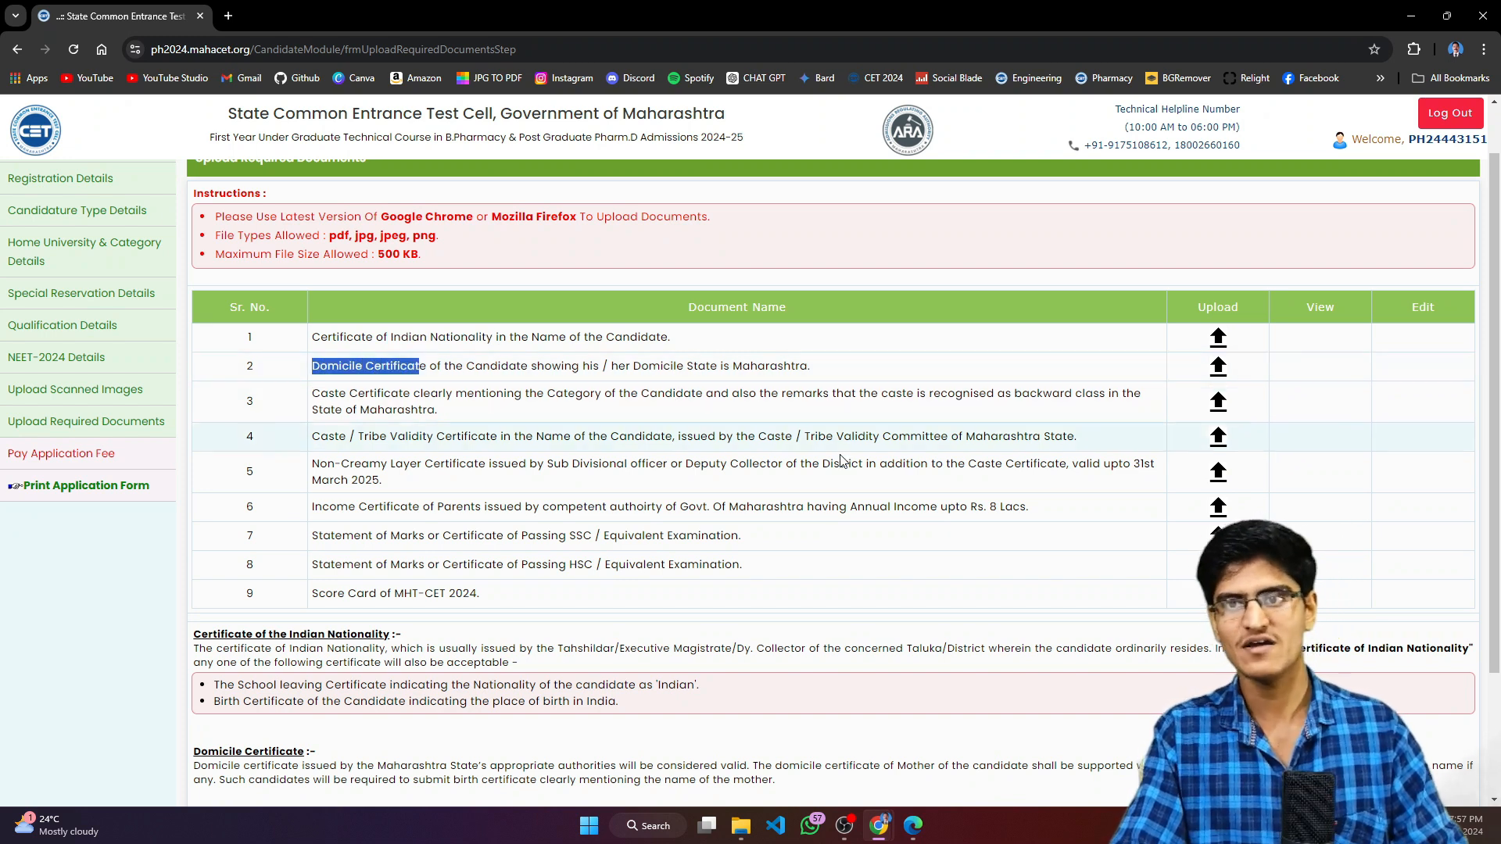
{"action": "scroll", "coordinate": [461, 515], "scroll_direction": "down", "scroll_amount": 1}
{"action": "left_click_drag", "start_coordinate": [481, 525], "coordinate": [247, 265]}
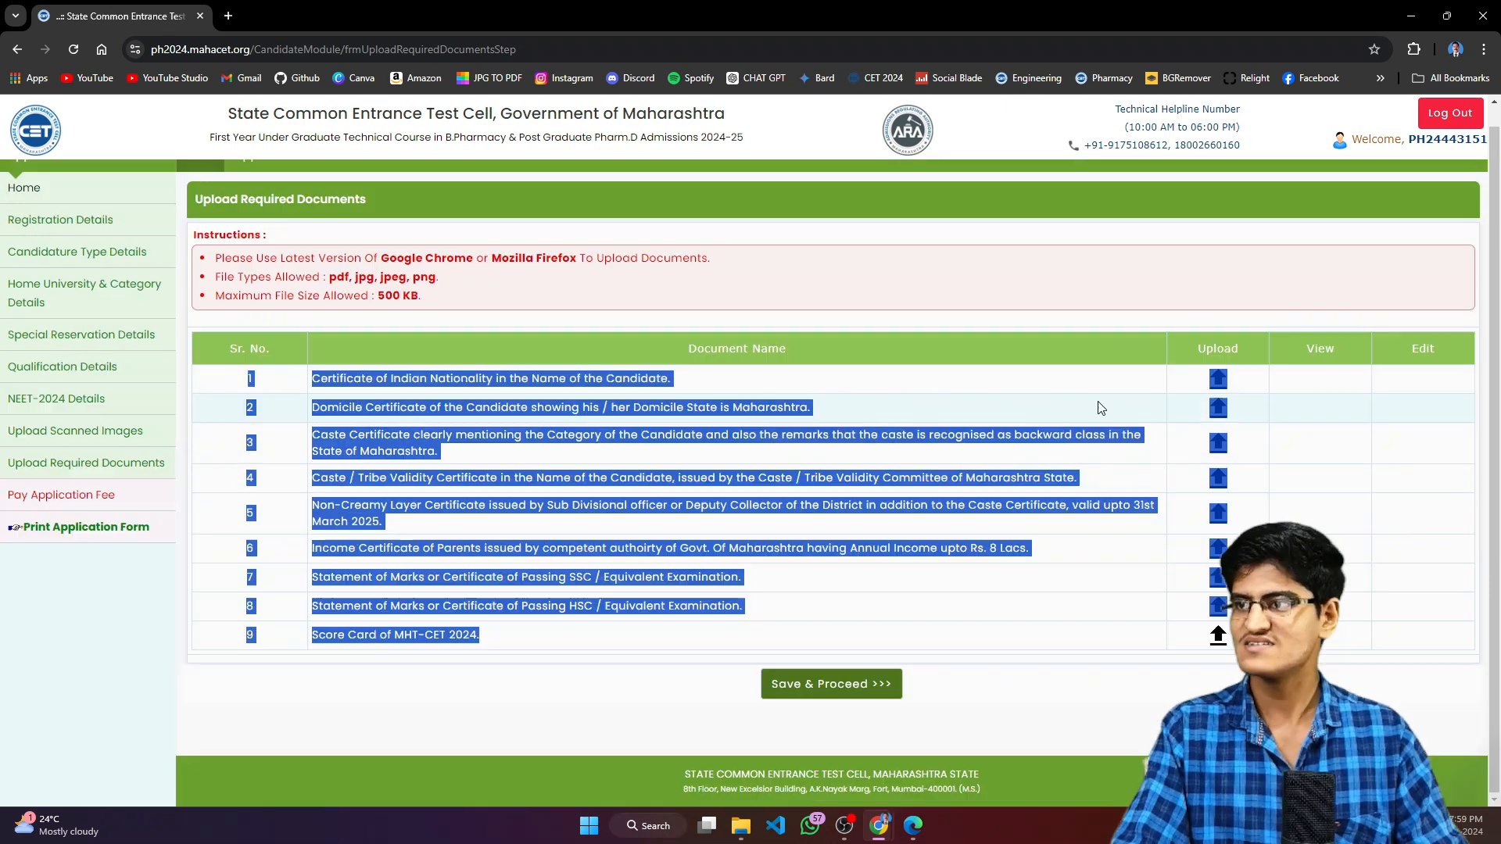
{"action": "scroll", "coordinate": [1212, 375], "scroll_direction": "up", "scroll_amount": 2}
Step: Attach the Certificate of Indian Nationality PDF in row 1 and upload it
{"action": "left_click", "coordinate": [1134, 379]}
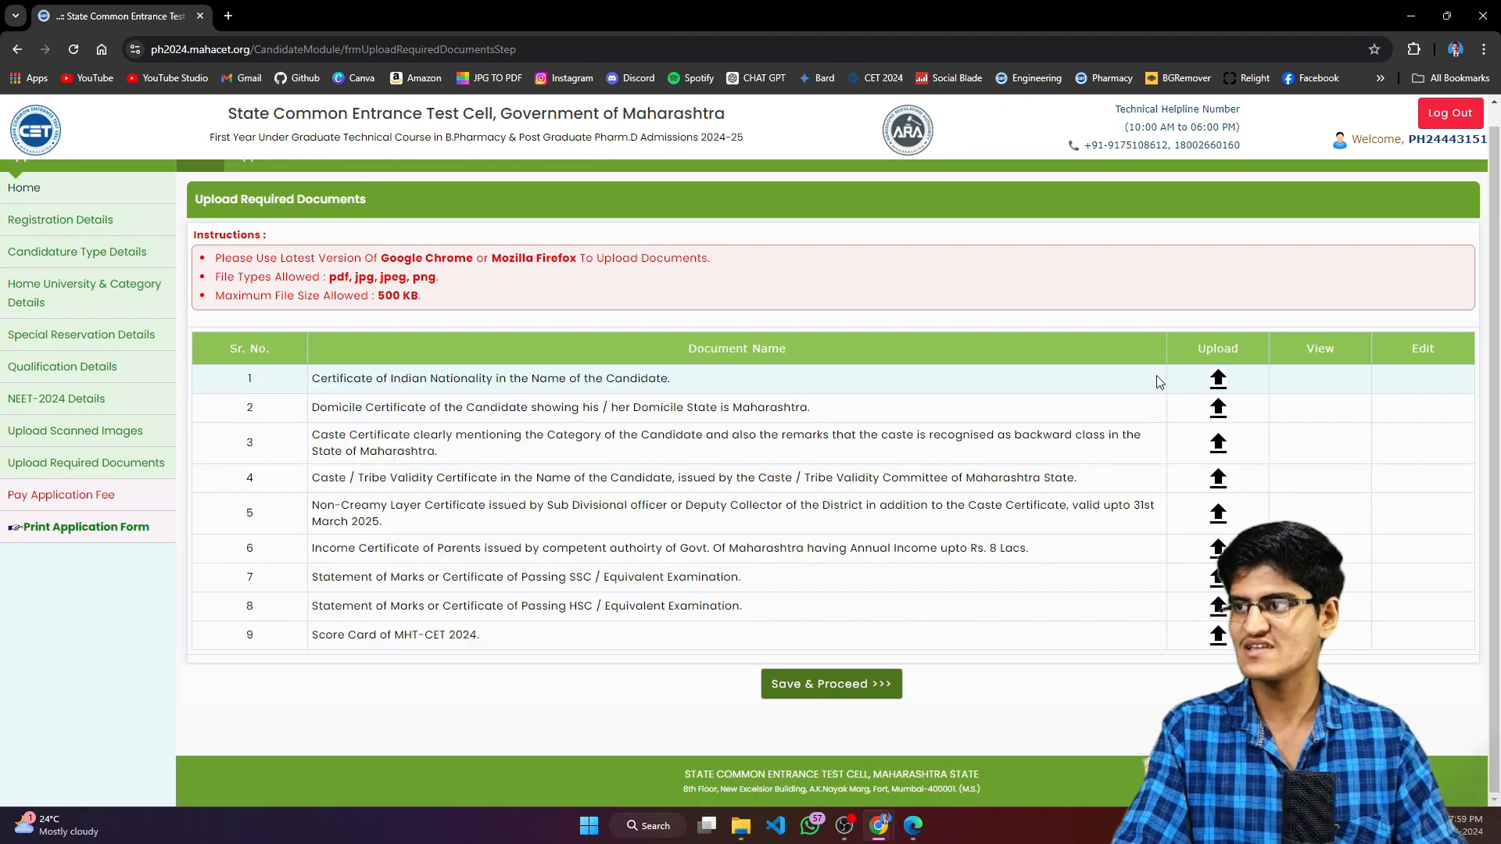
{"action": "left_click", "coordinate": [1218, 383]}
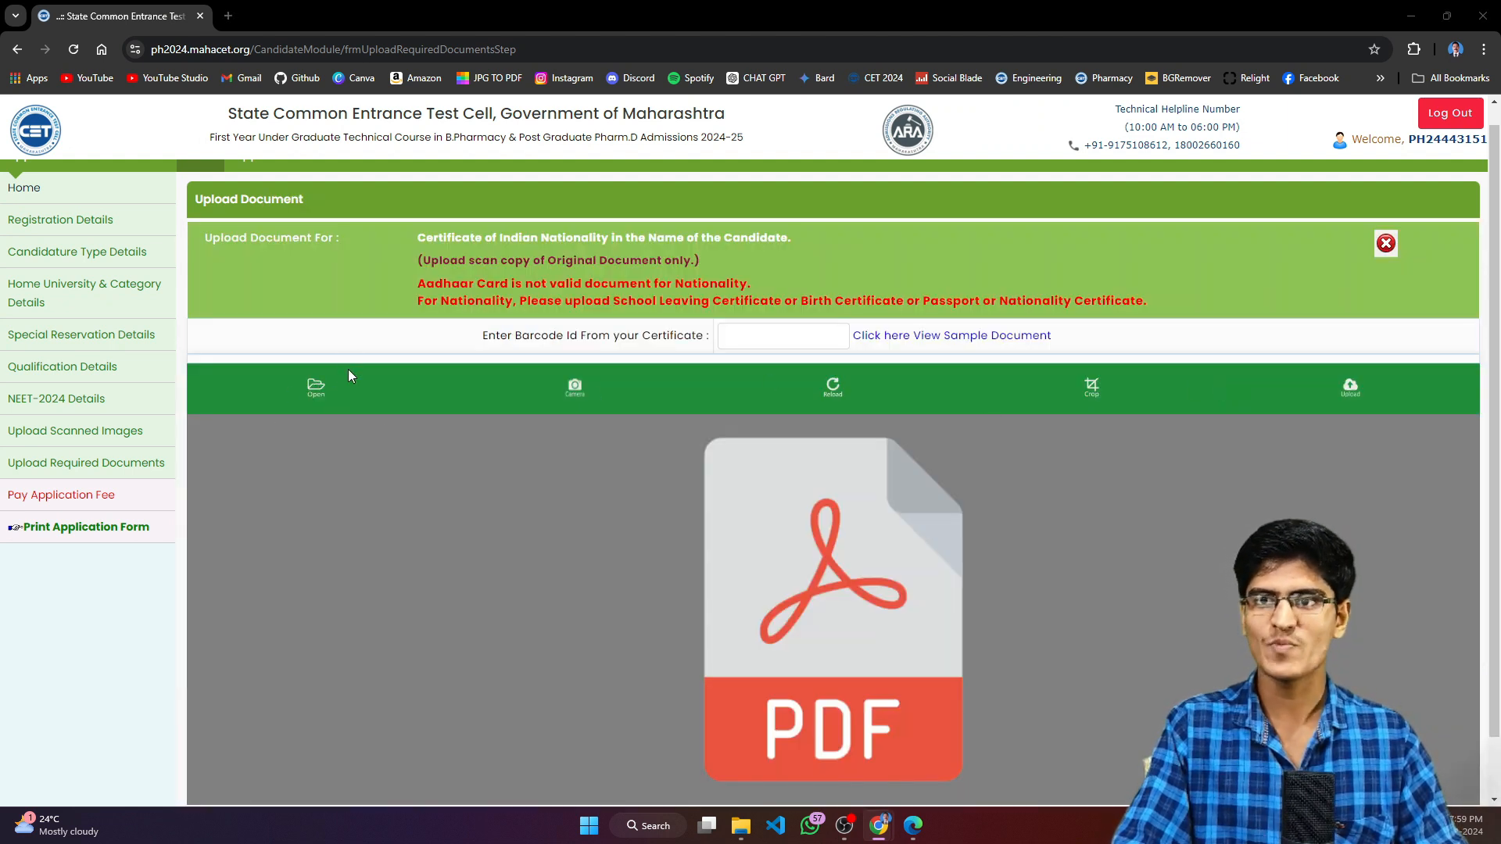
{"action": "left_click", "coordinate": [321, 385]}
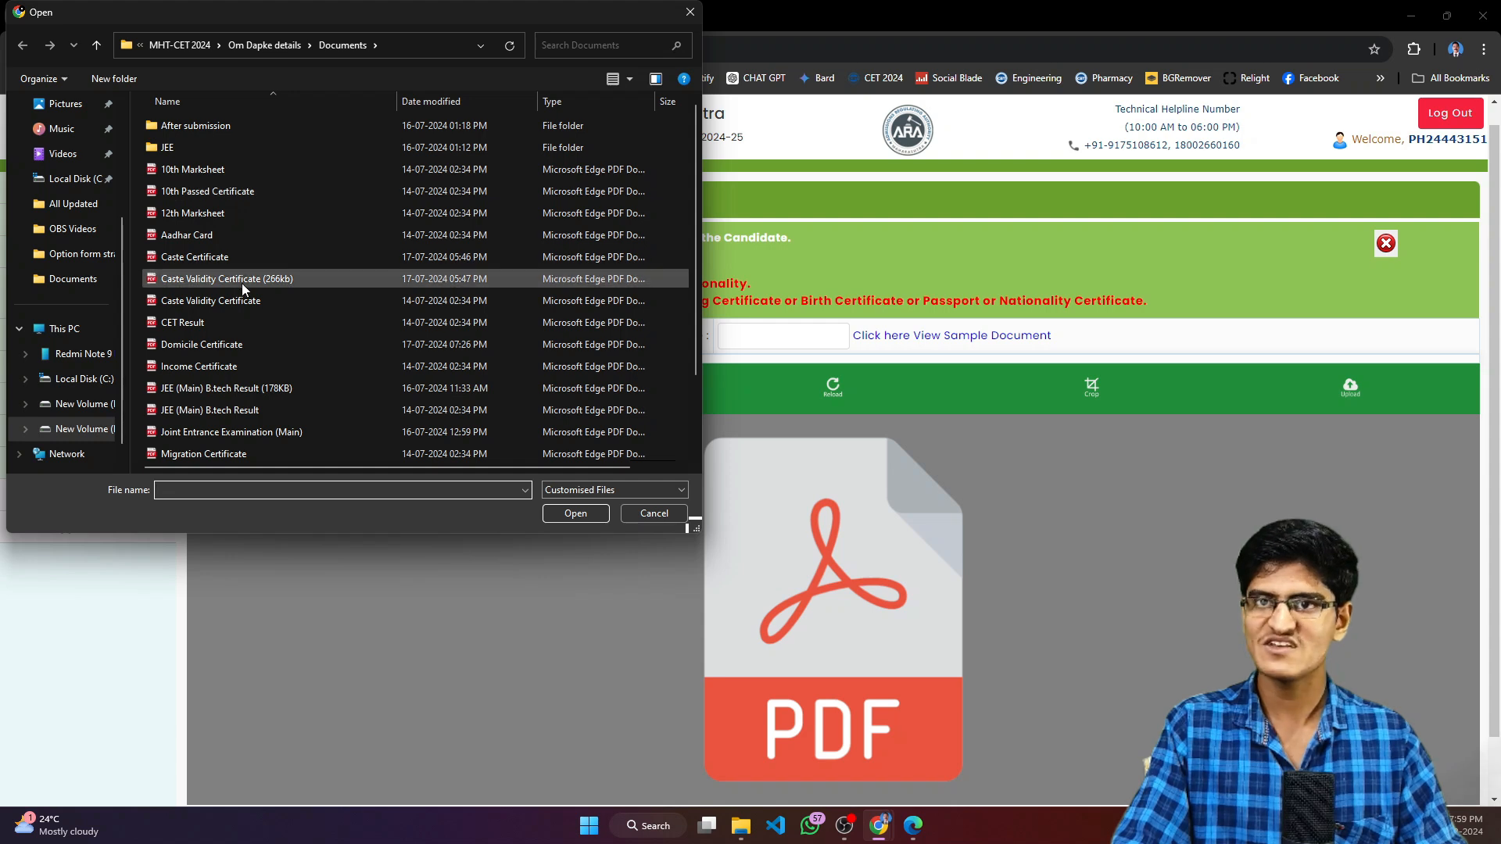
{"action": "left_click", "coordinate": [244, 345]}
{"action": "double_click", "coordinate": [244, 345]}
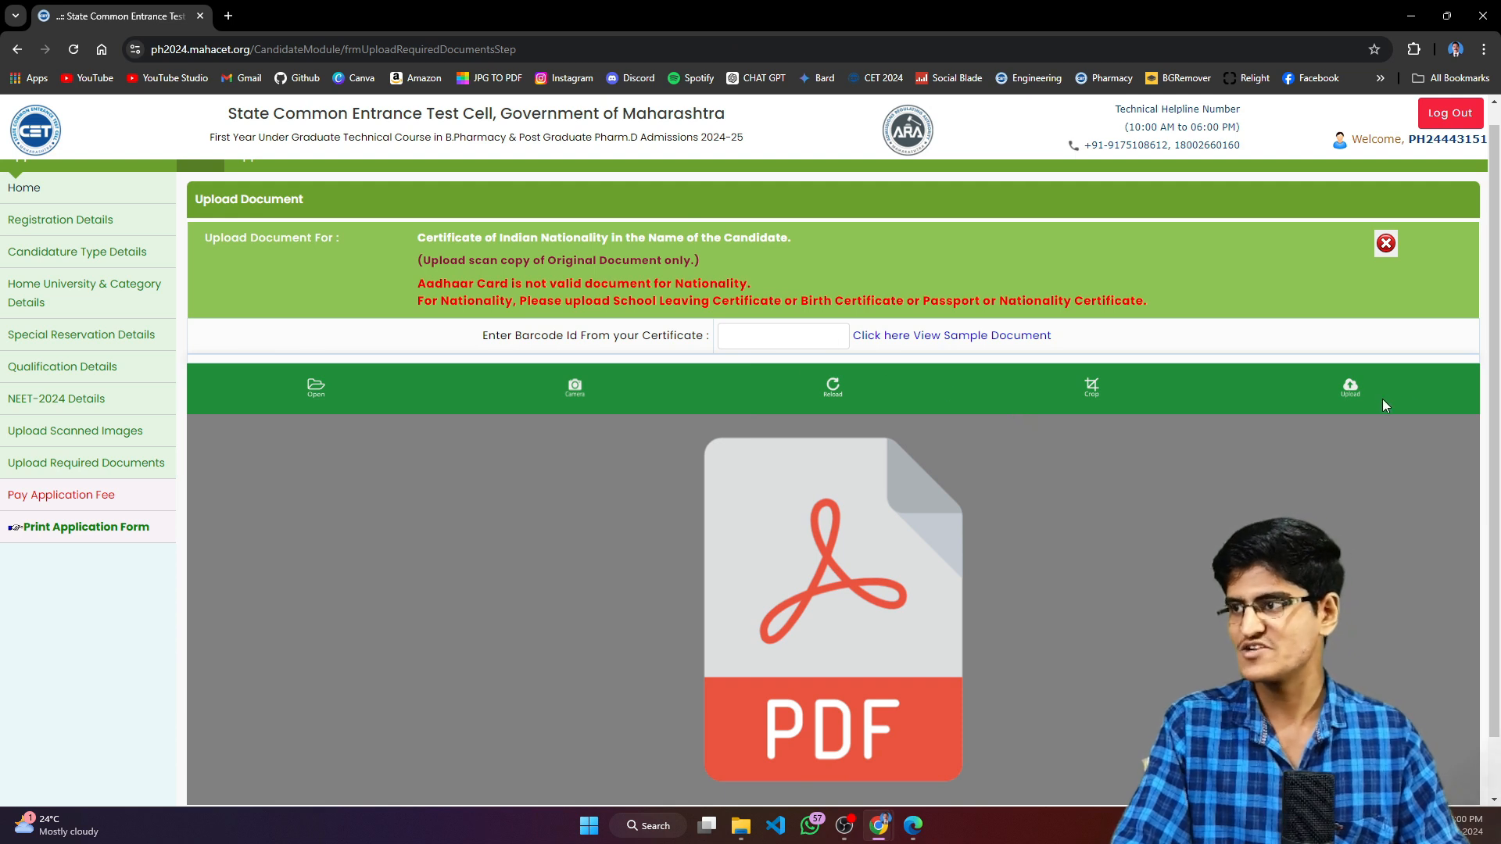
{"action": "left_click", "coordinate": [1349, 387]}
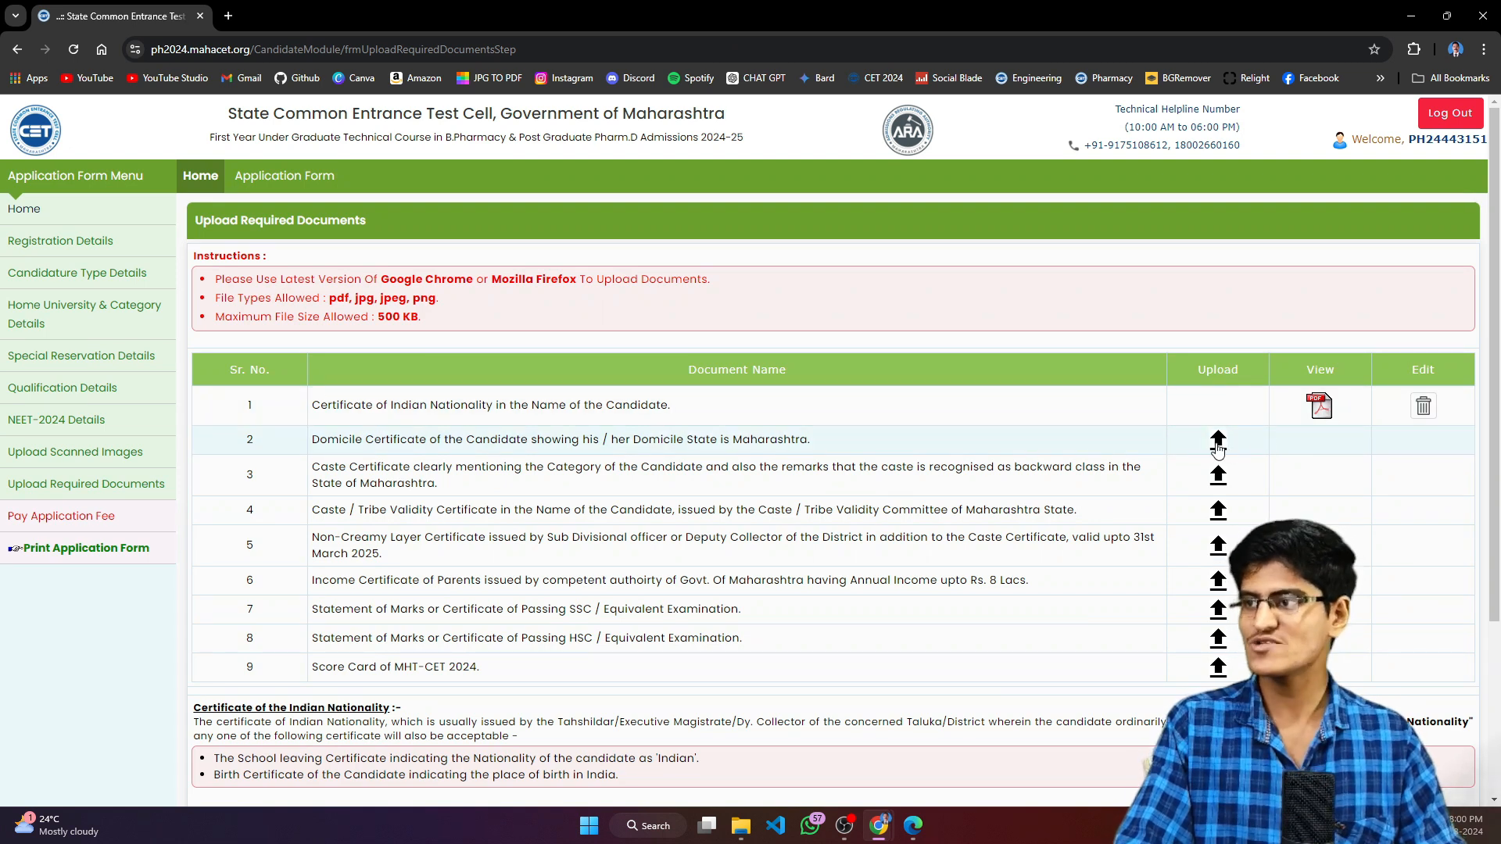
Step: Attach the Domicile Certificate PDF in row 2 and submit the upload
{"action": "left_click", "coordinate": [1218, 442]}
{"action": "left_click", "coordinate": [313, 406]}
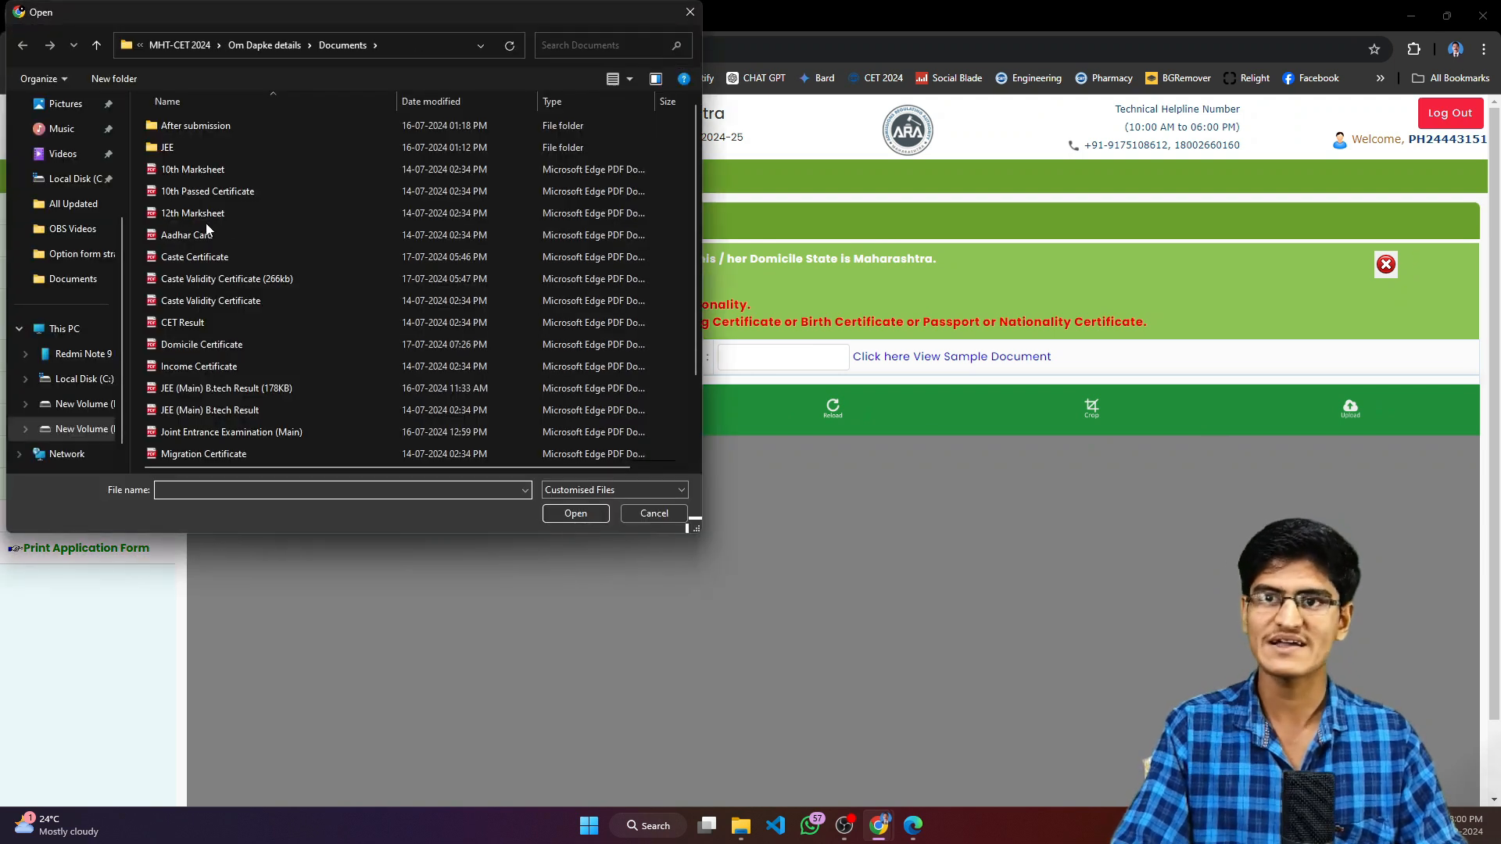
{"action": "double_click", "coordinate": [205, 344]}
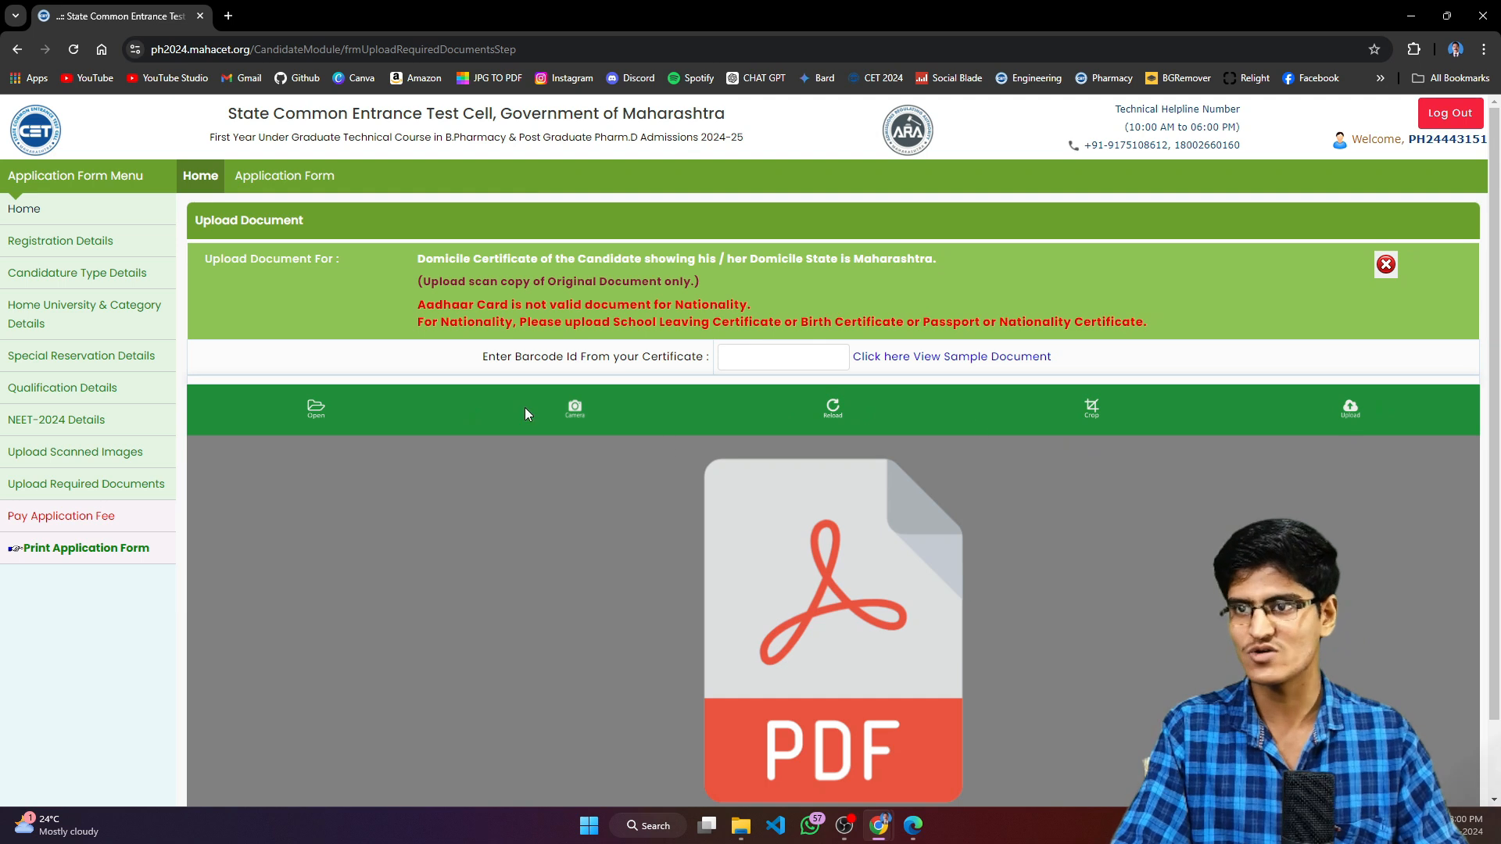
{"action": "left_click_drag", "start_coordinate": [482, 357], "coordinate": [709, 372]}
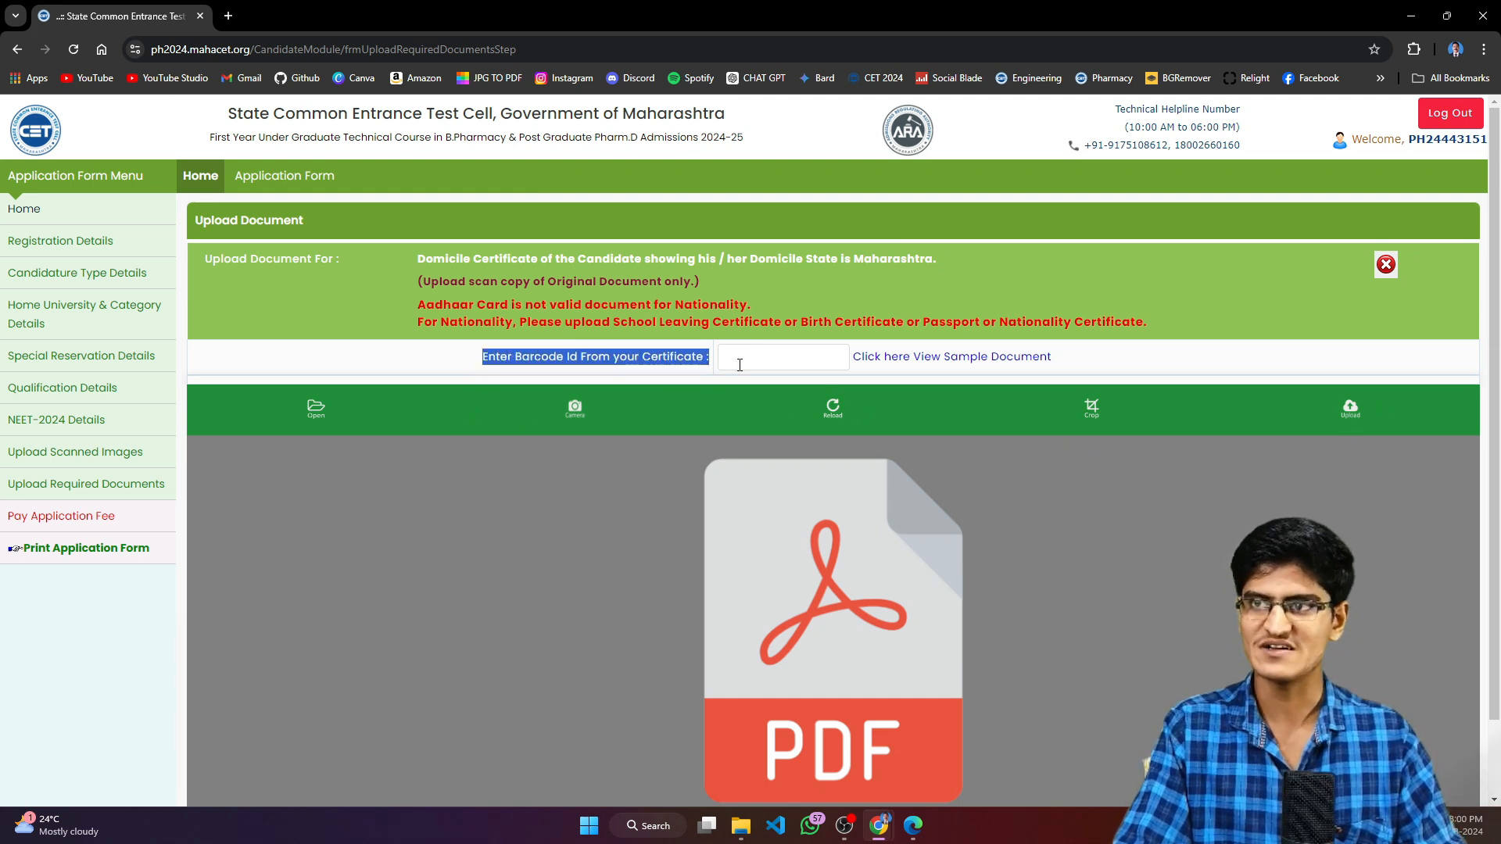
{"action": "left_click", "coordinate": [715, 373]}
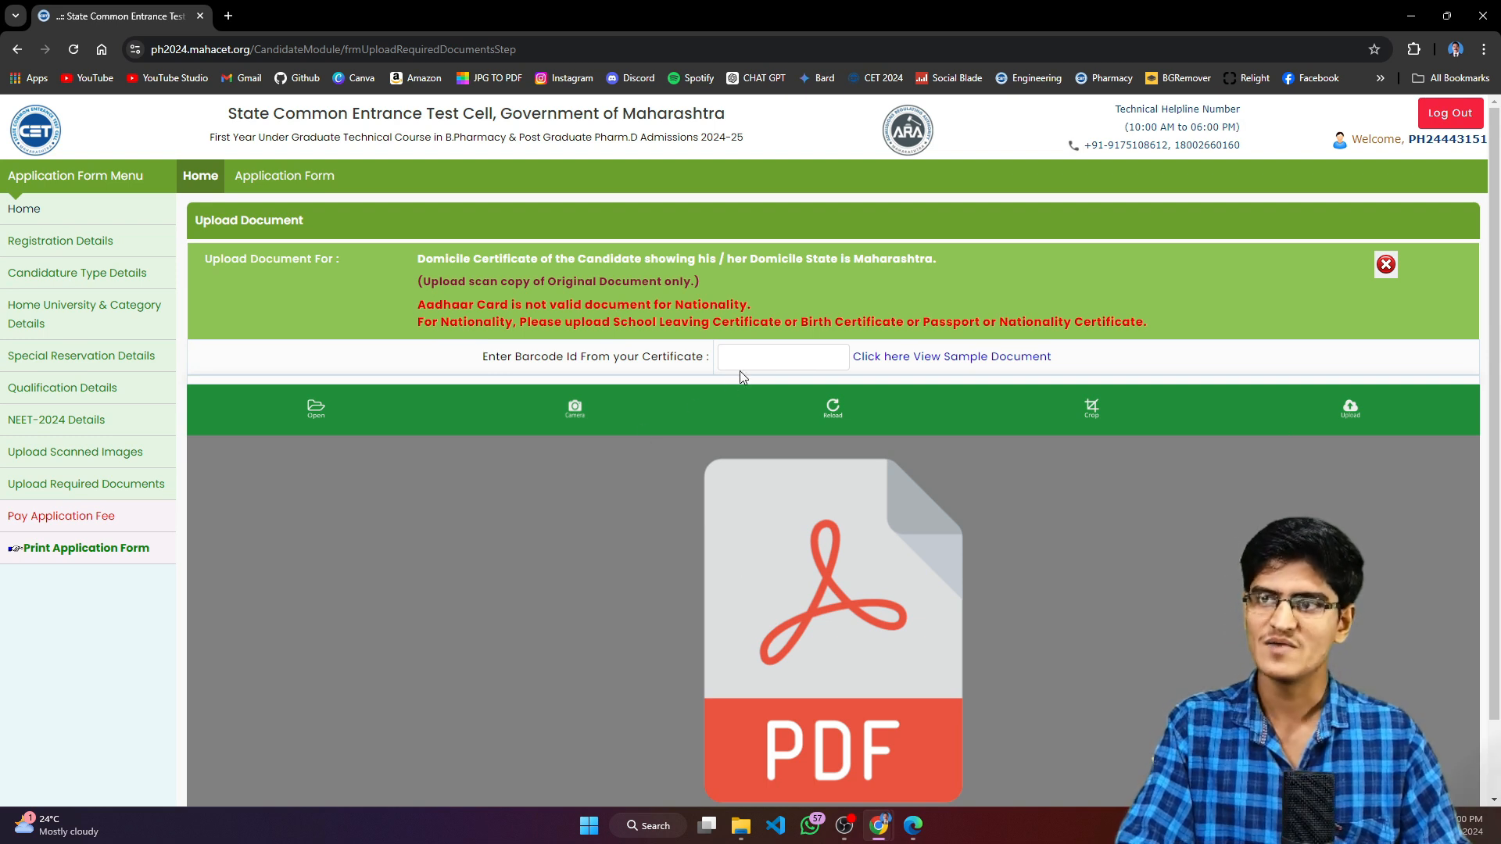
{"action": "left_click", "coordinate": [1352, 419]}
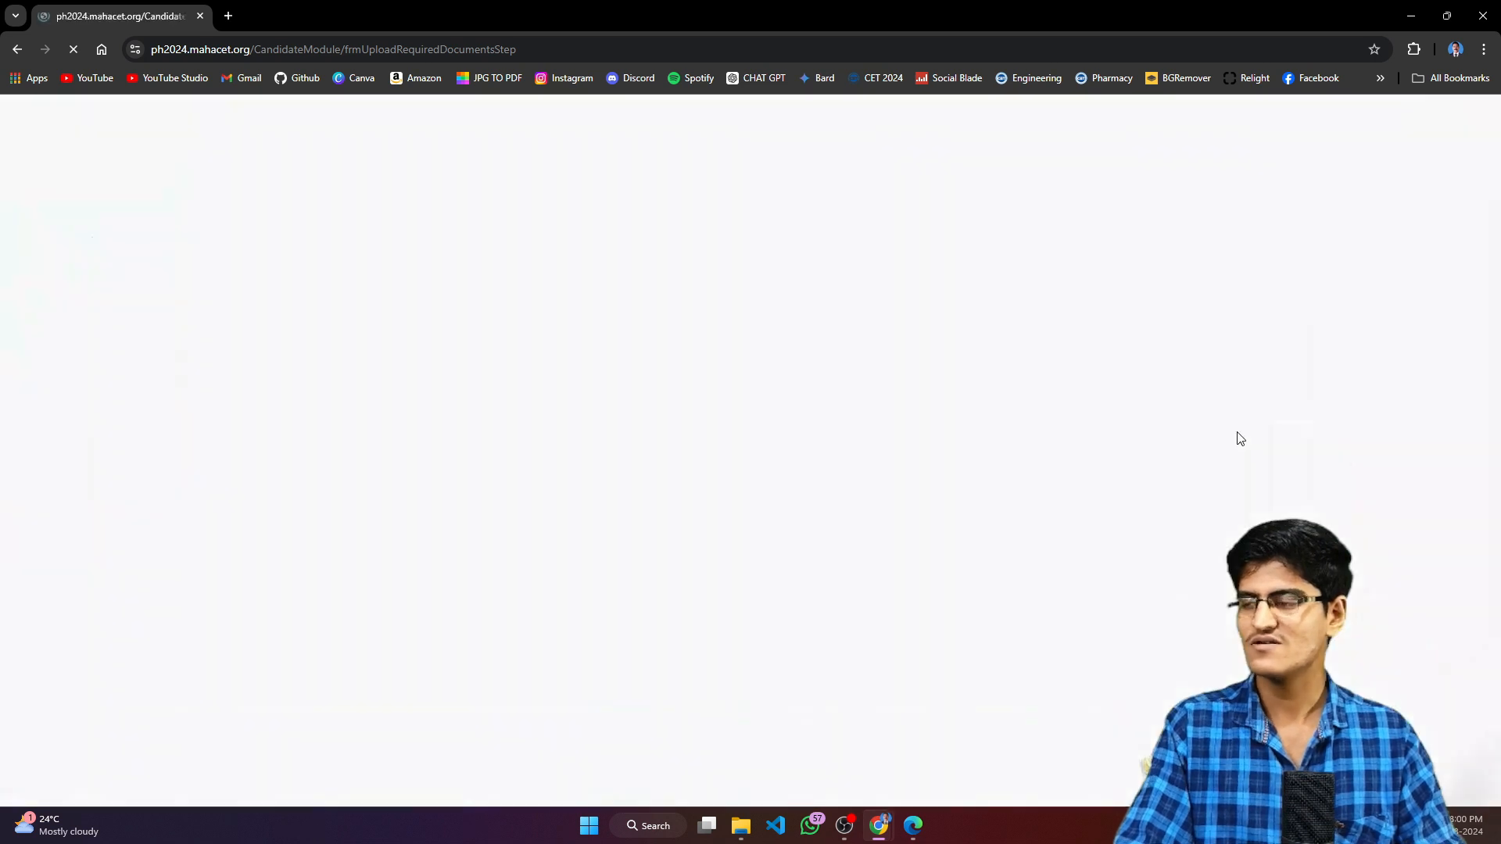
{"action": "scroll", "coordinate": [1165, 469], "scroll_direction": "down", "scroll_amount": 3}
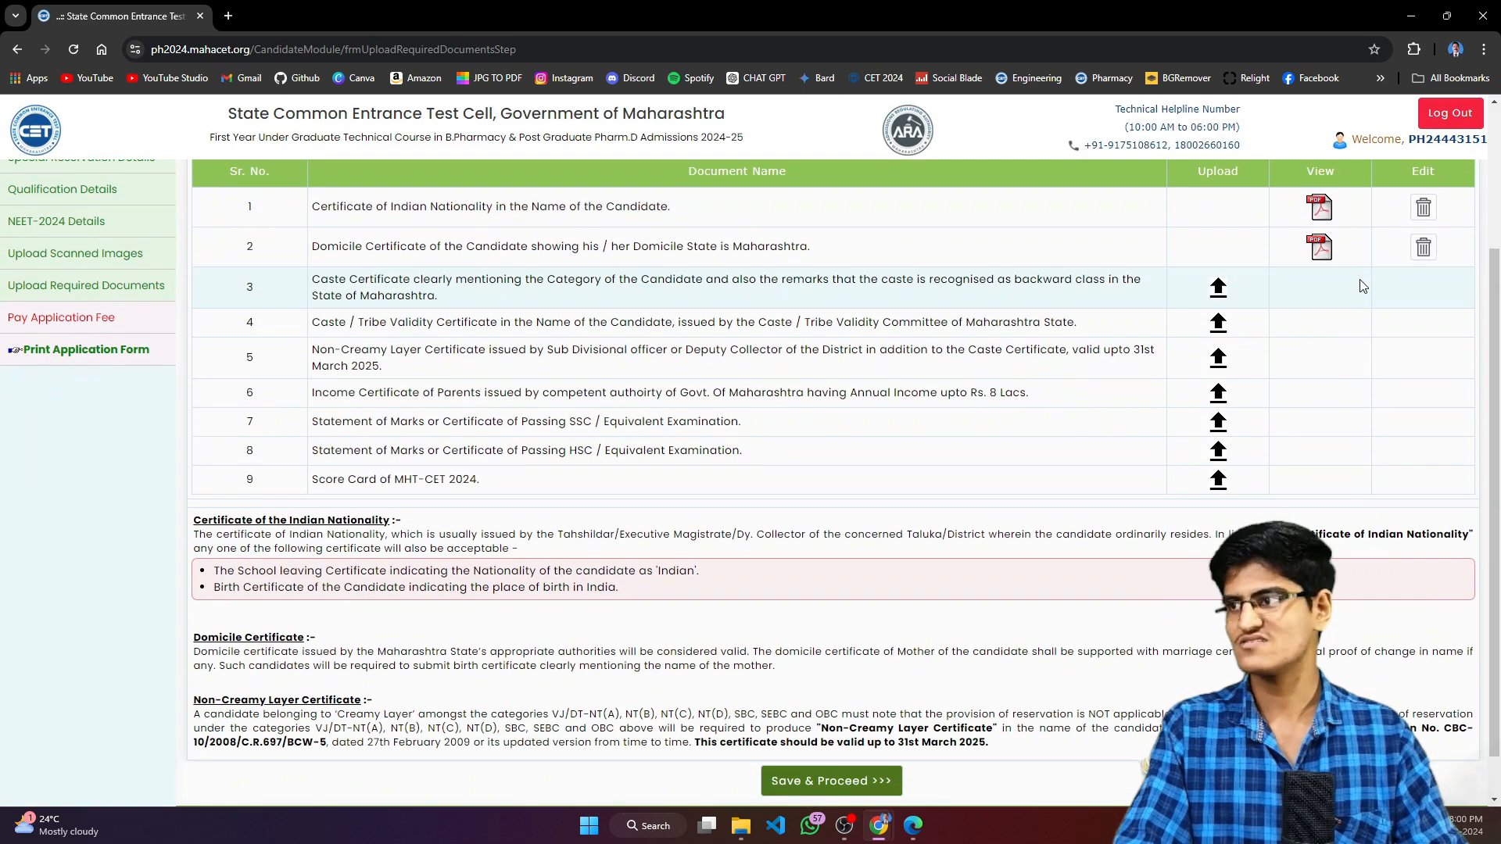
{"action": "scroll", "coordinate": [1174, 553], "scroll_direction": "down", "scroll_amount": 1}
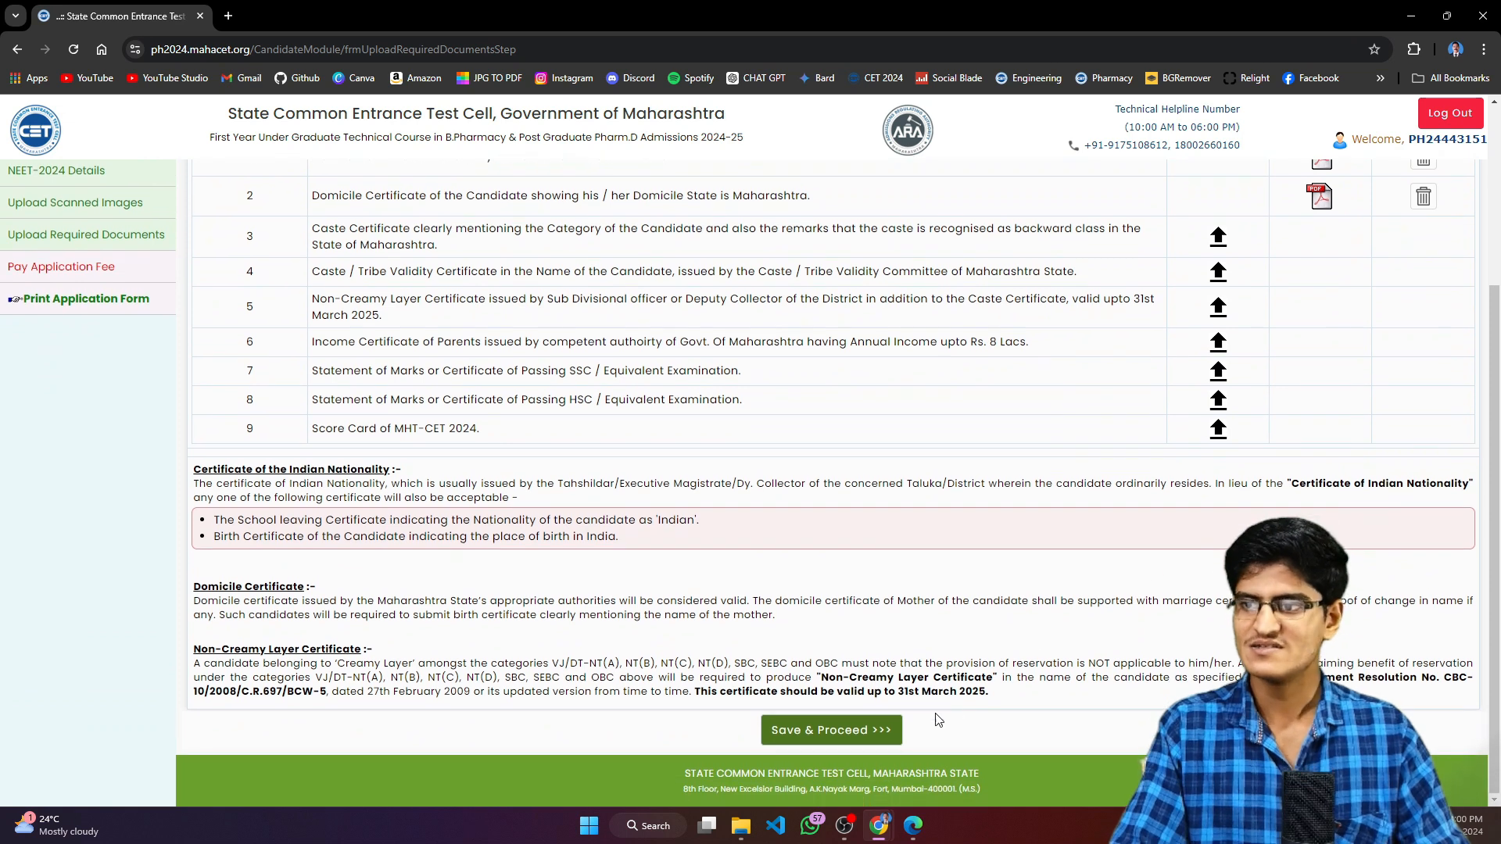
{"action": "scroll", "coordinate": [844, 723], "scroll_direction": "up", "scroll_amount": 2}
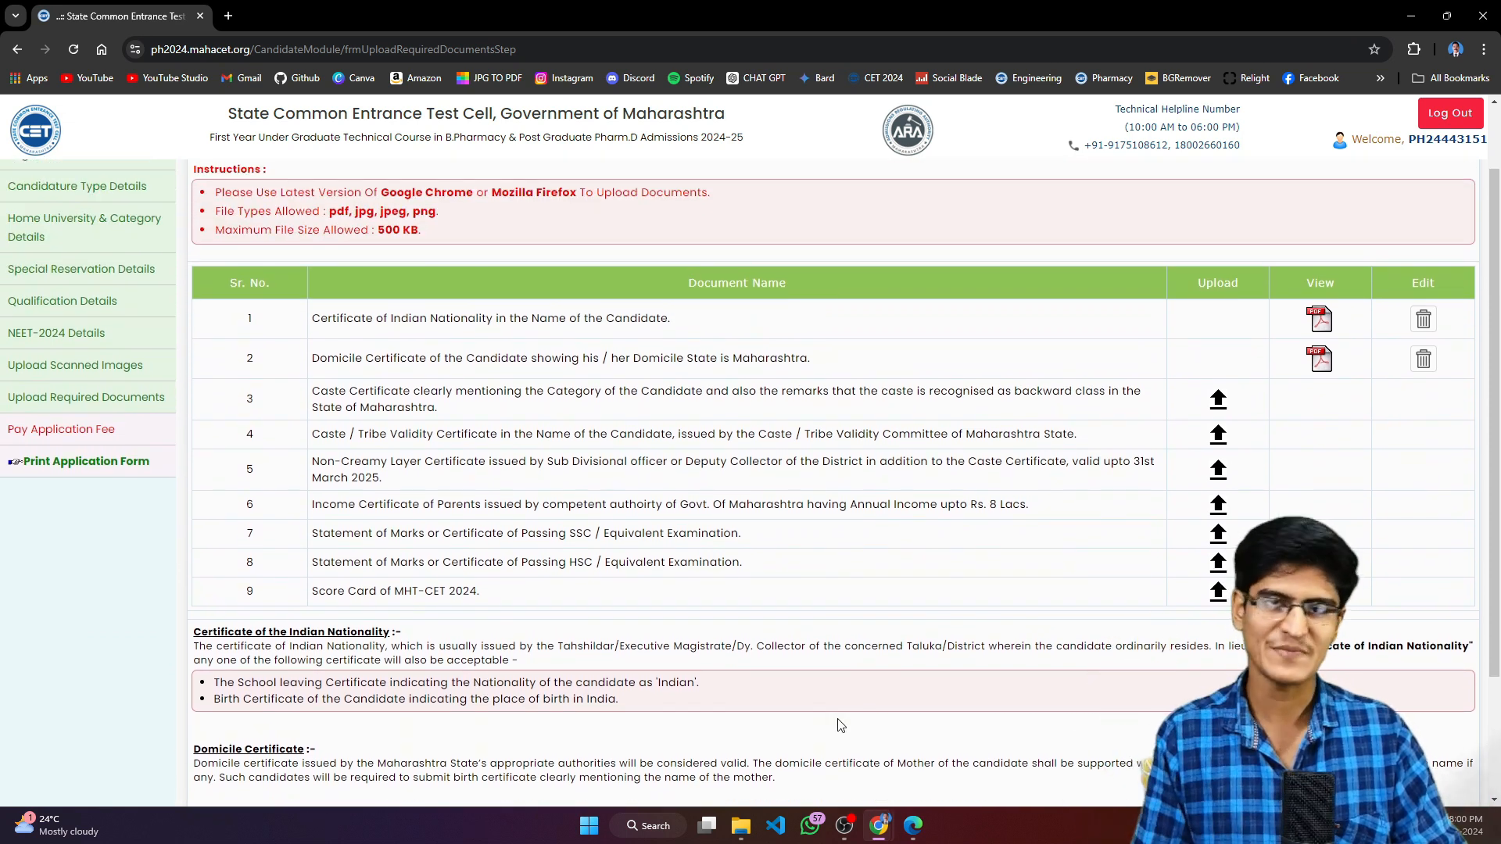
{"action": "scroll", "coordinate": [838, 725], "scroll_direction": "up", "scroll_amount": 1}
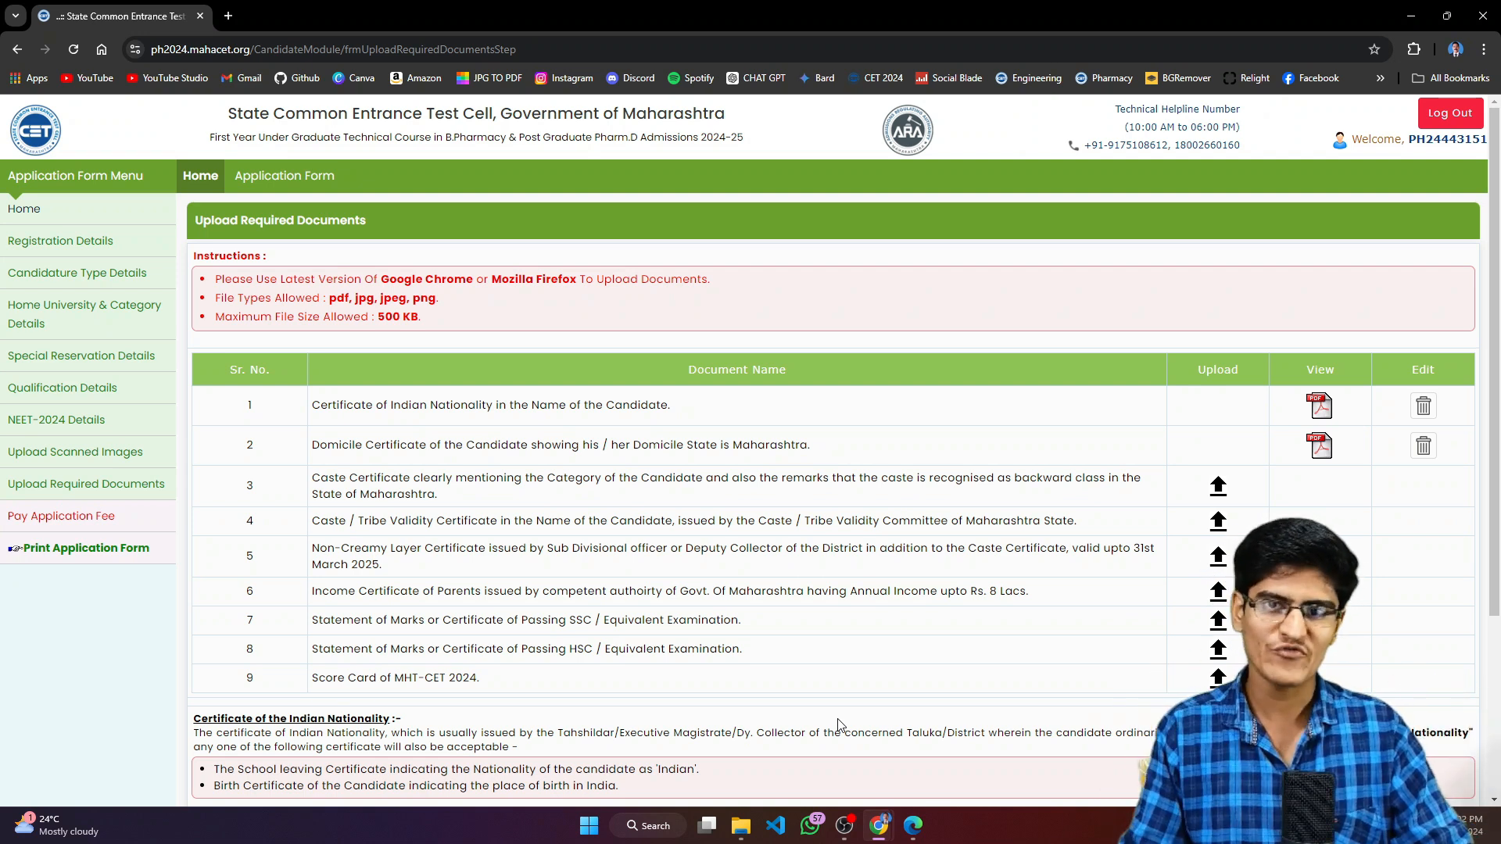
{"action": "scroll", "coordinate": [838, 726], "scroll_direction": "down", "scroll_amount": 1}
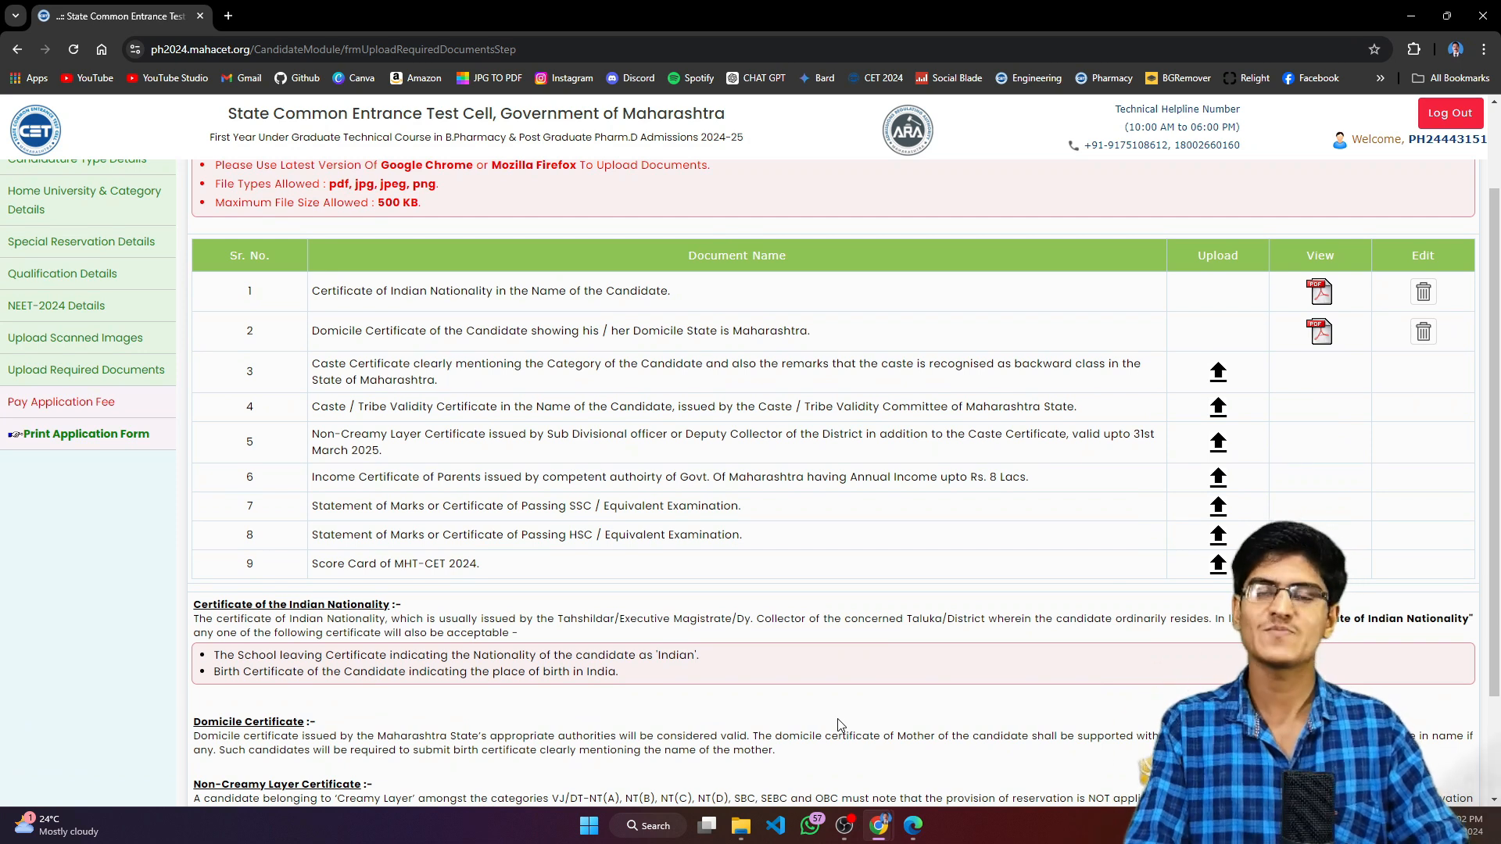